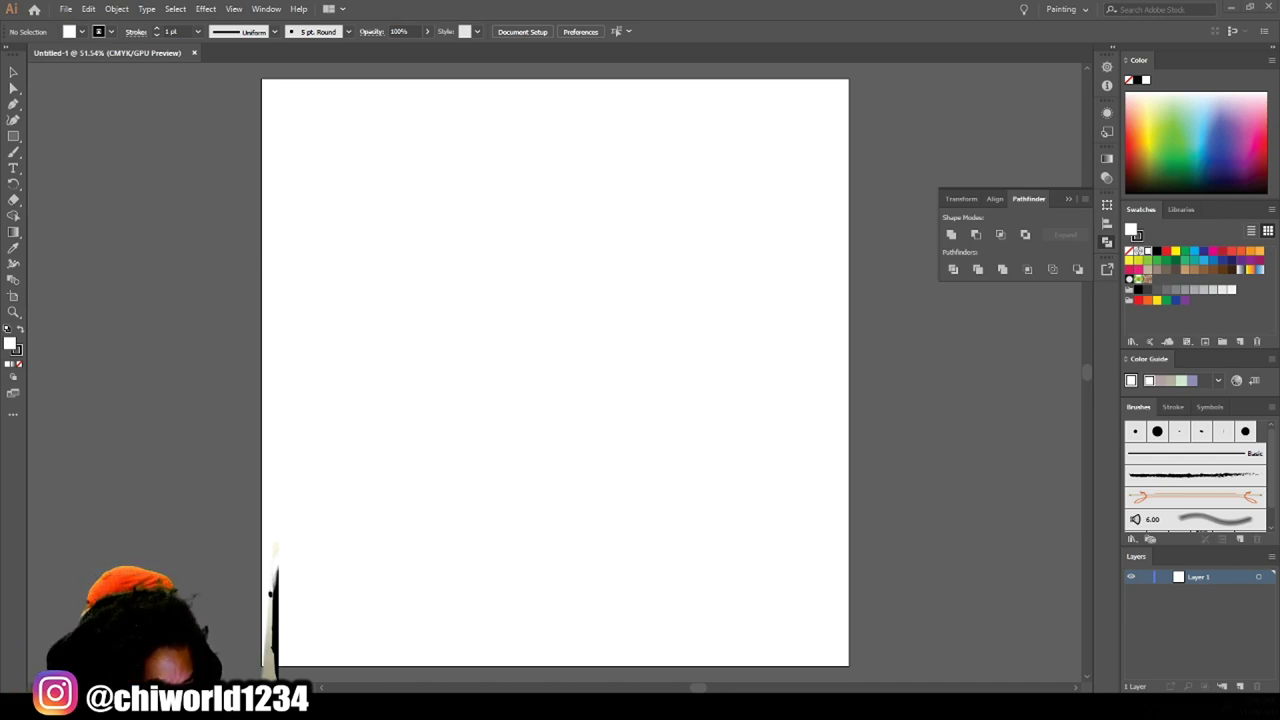
# Review the comment and Vegeta reference images, then close the image viewer.
pyautogui.moveTo(595, 2)
pyautogui.mouseDown()
pyautogui.moveTo(474, 71)
pyautogui.moveTo(786, 89)
pyautogui.moveTo(790, 7)
pyautogui.mouseUp()
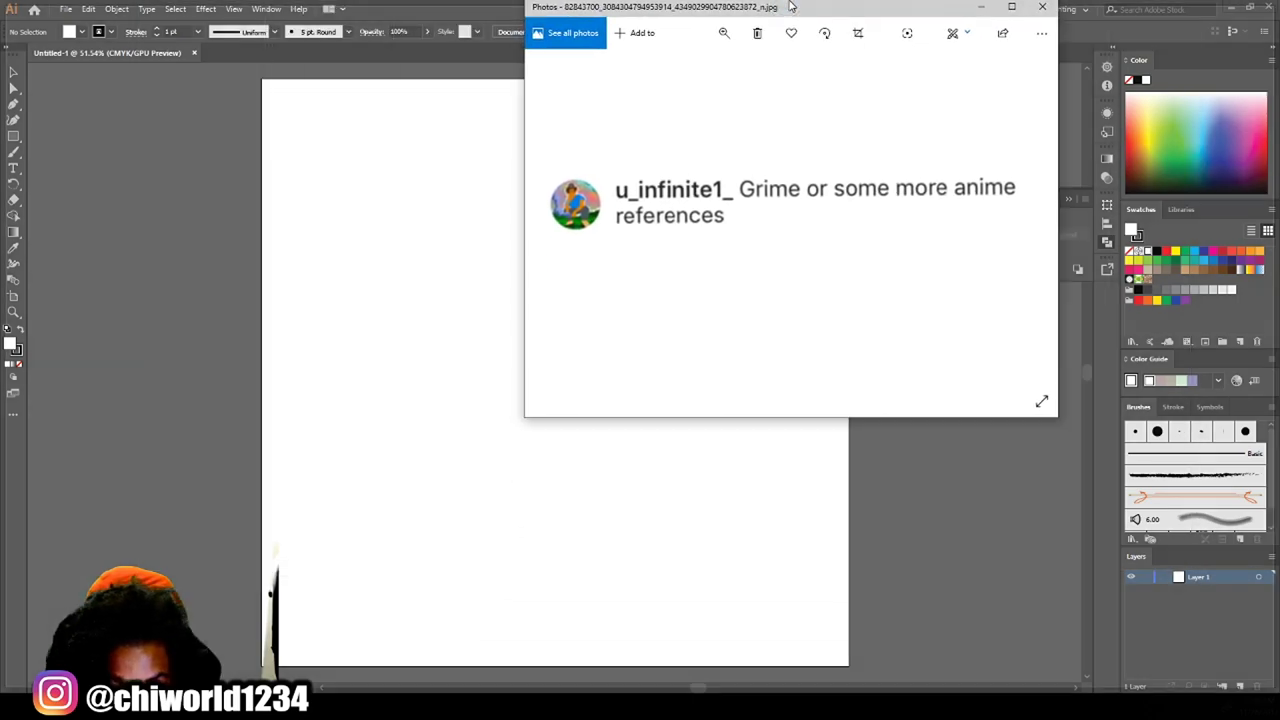
pyautogui.doubleClick(790, 7)
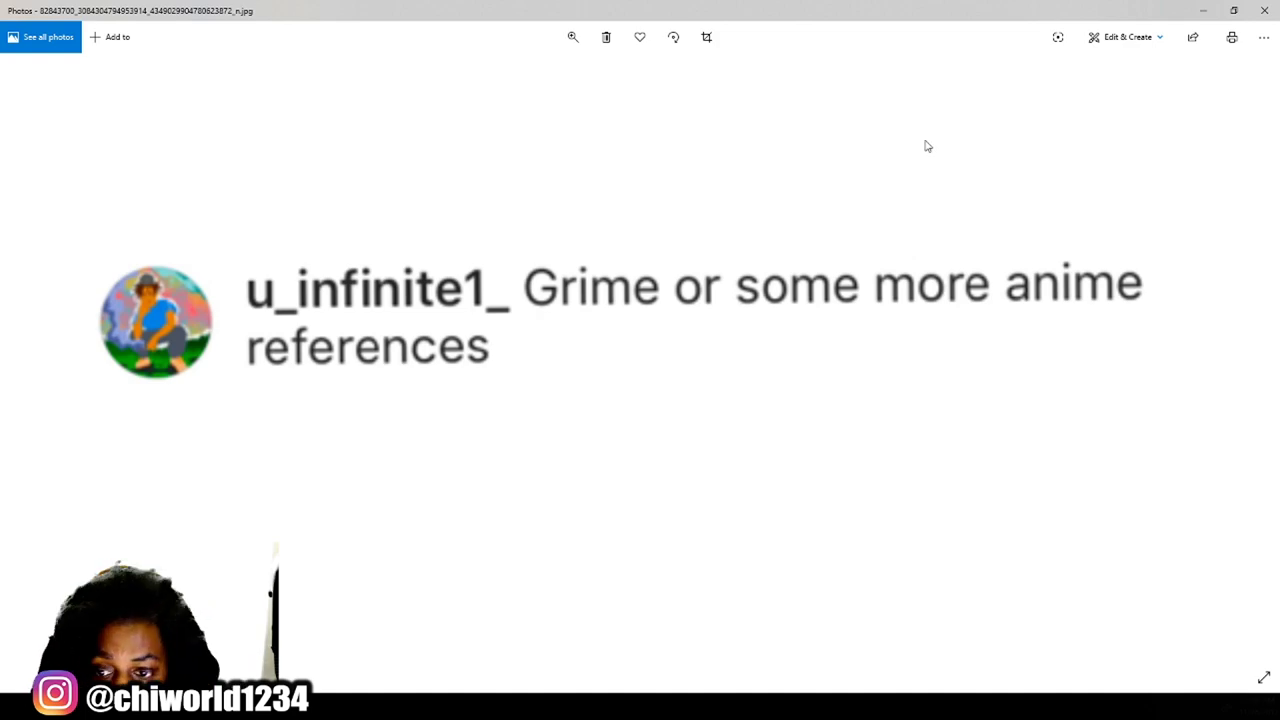
pyautogui.click(1200, 10)
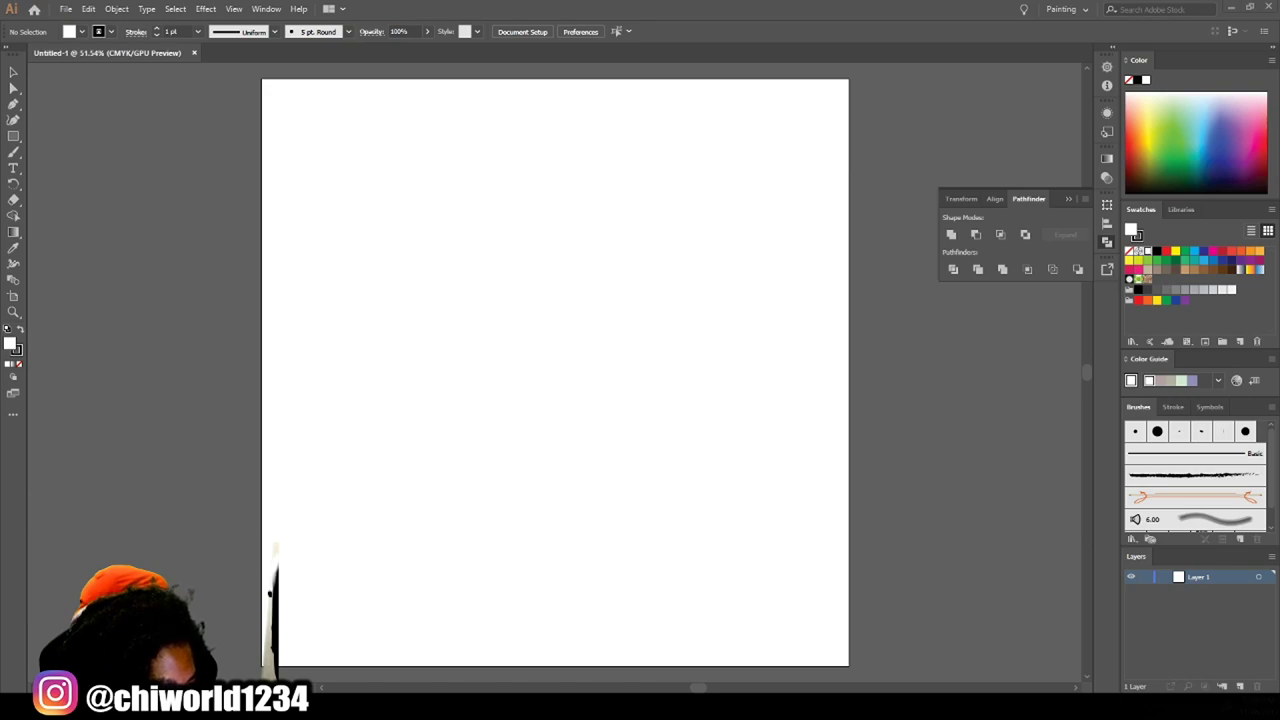
pyautogui.hotkey('alt', 'Tab')
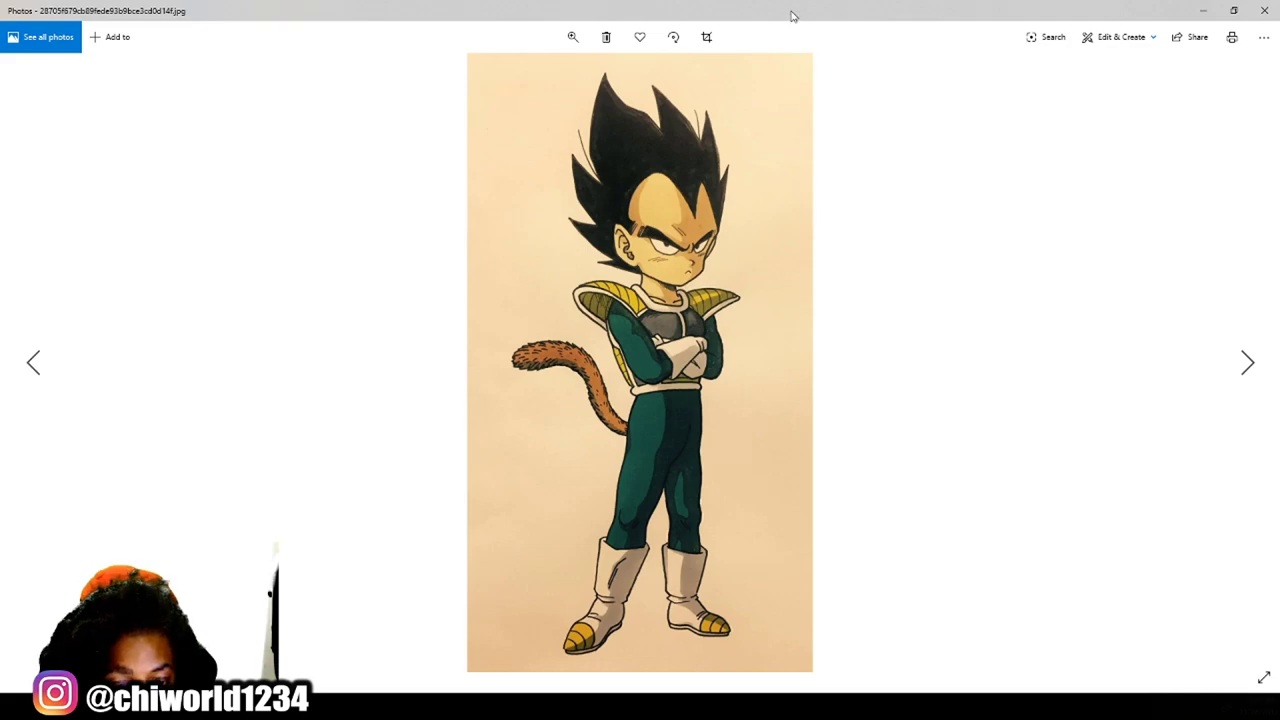
pyautogui.click(1261, 10)
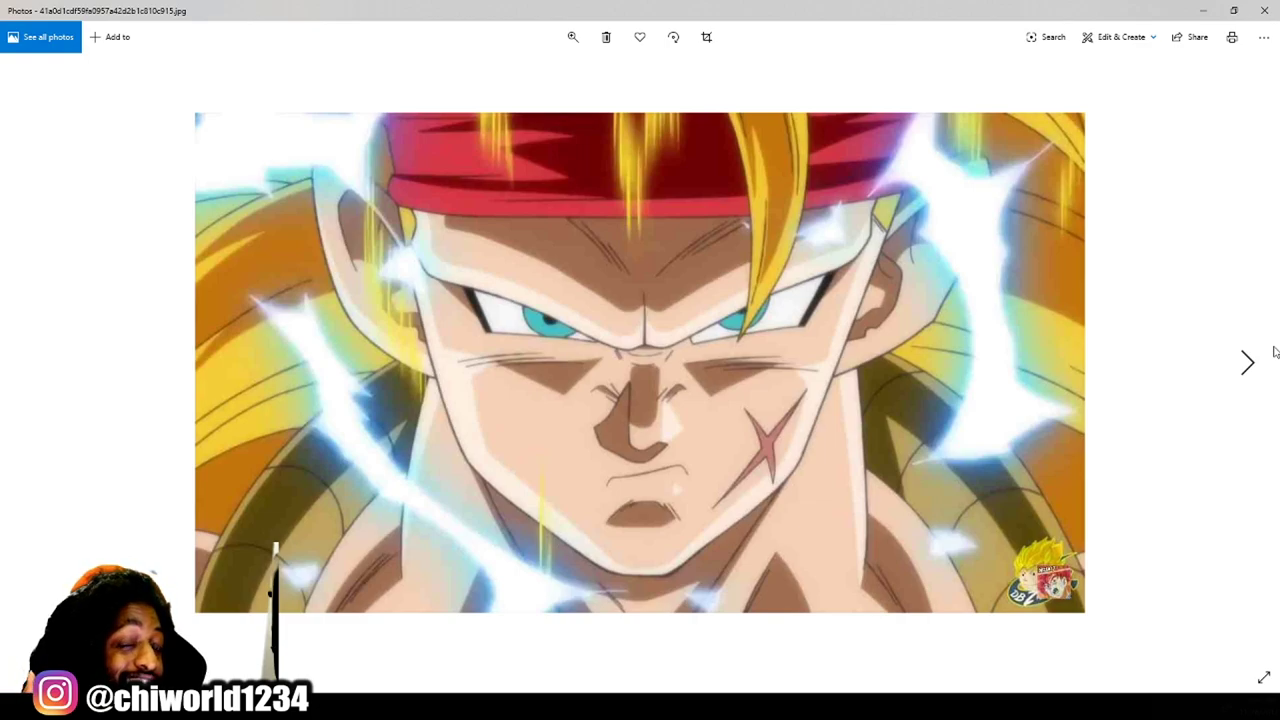
pyautogui.click(1265, 18)
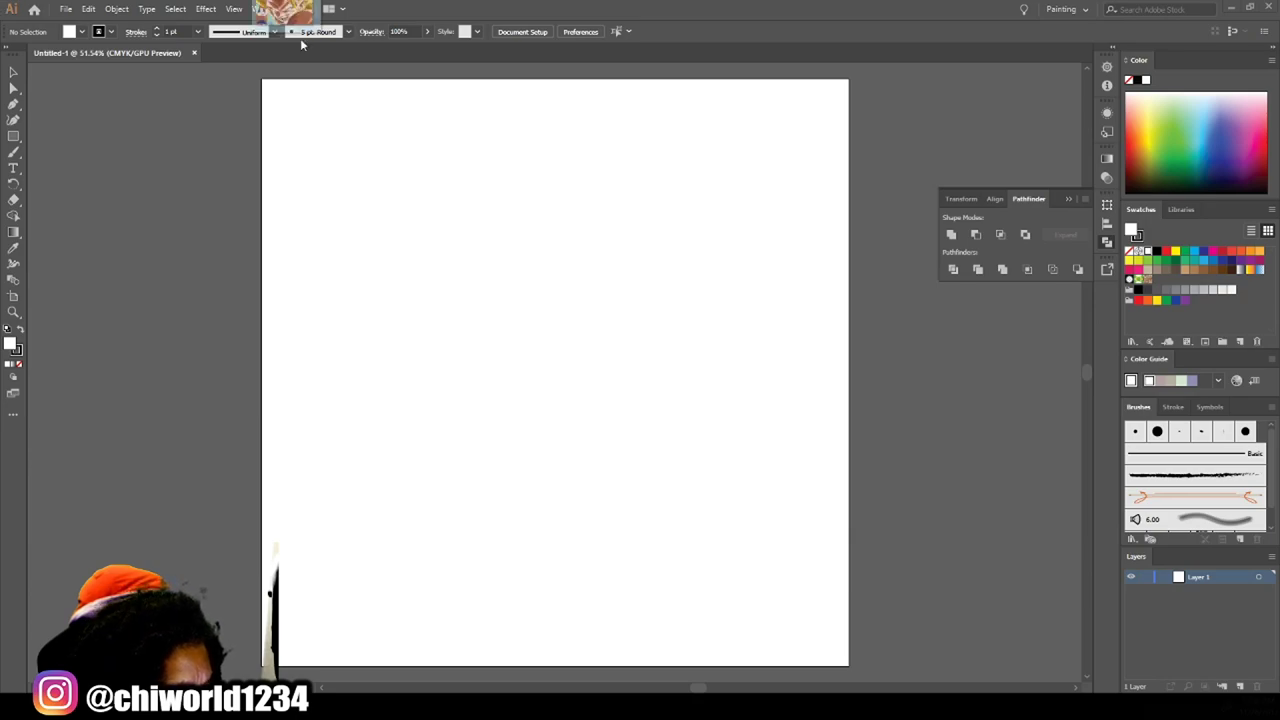
# Place the Super Saiyan reference on the artboard and roughly shrink and position it.
pyautogui.moveTo(300, 20); pyautogui.dragTo(710, 340)
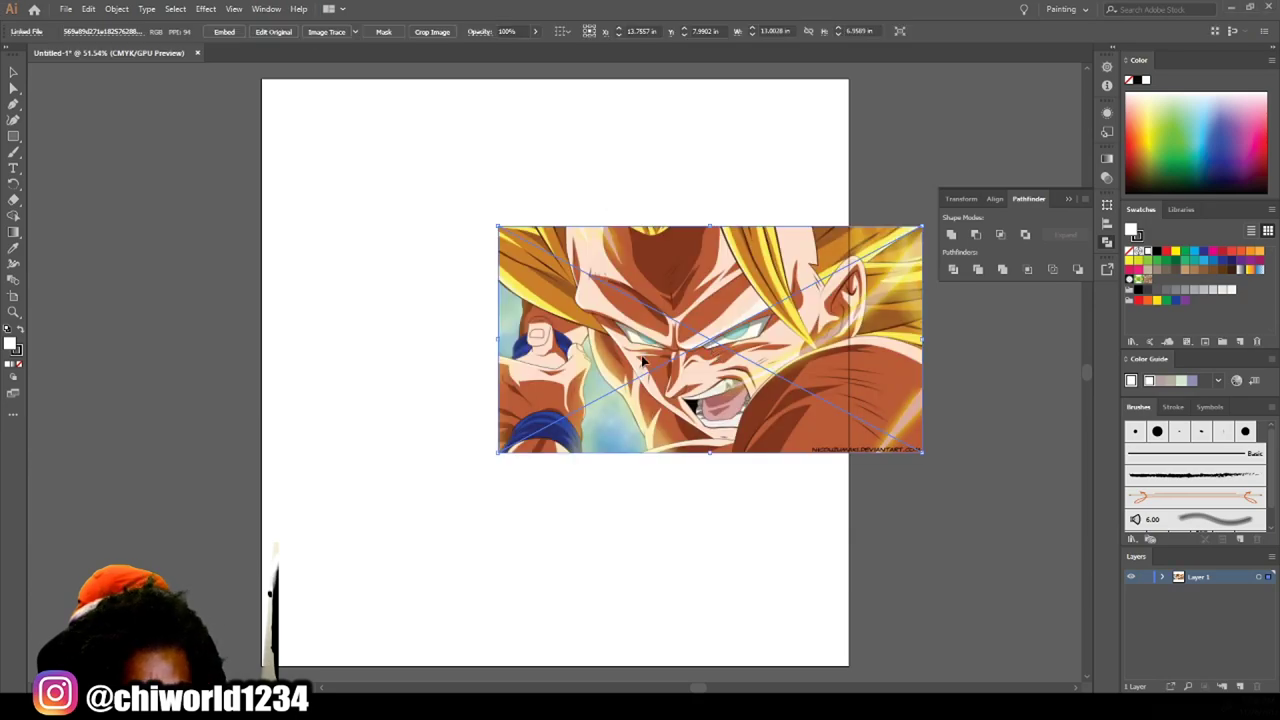
pyautogui.moveTo(684, 392); pyautogui.dragTo(337, 335)
pyautogui.moveTo(390, 300)
pyautogui.mouseDown()
pyautogui.moveTo(968, 437)
pyautogui.moveTo(268, 210)
pyautogui.mouseUp()
pyautogui.moveTo(332, 240); pyautogui.dragTo(496, 352)
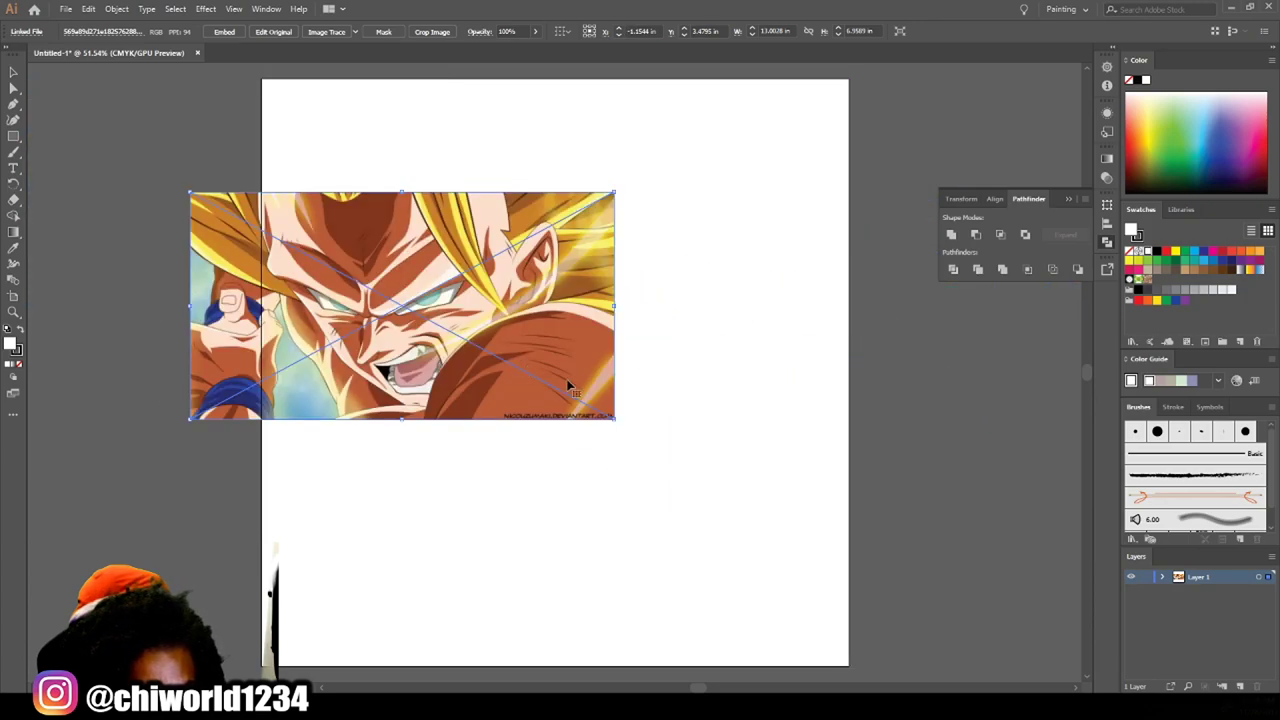
pyautogui.moveTo(615, 421); pyautogui.dragTo(463, 368)
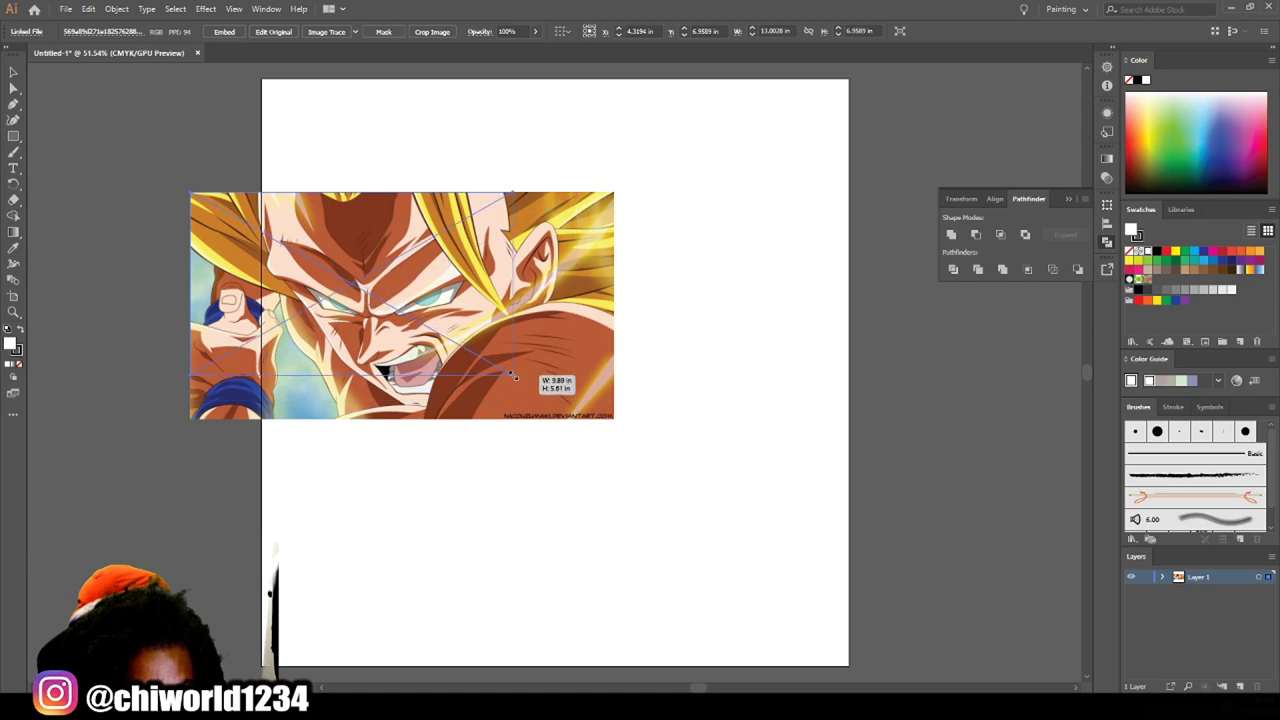
pyautogui.moveTo(402, 329); pyautogui.dragTo(879, 194)
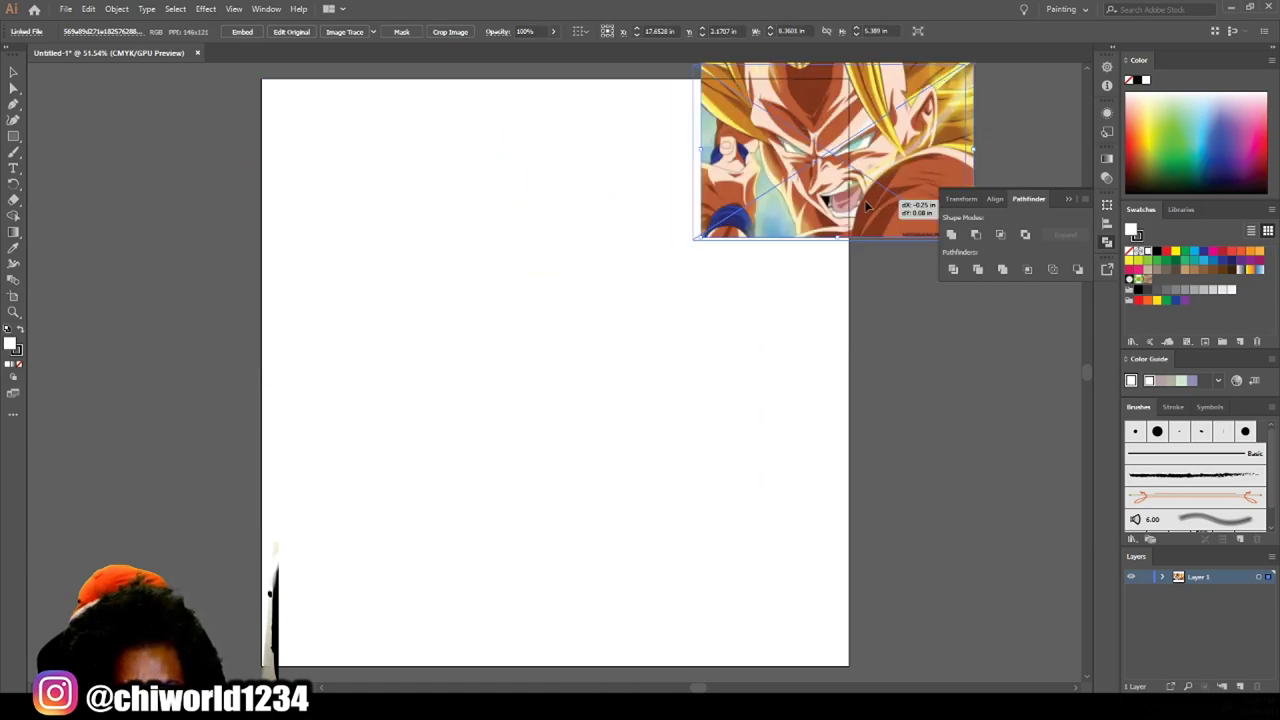
pyautogui.moveTo(879, 194); pyautogui.dragTo(794, 241)
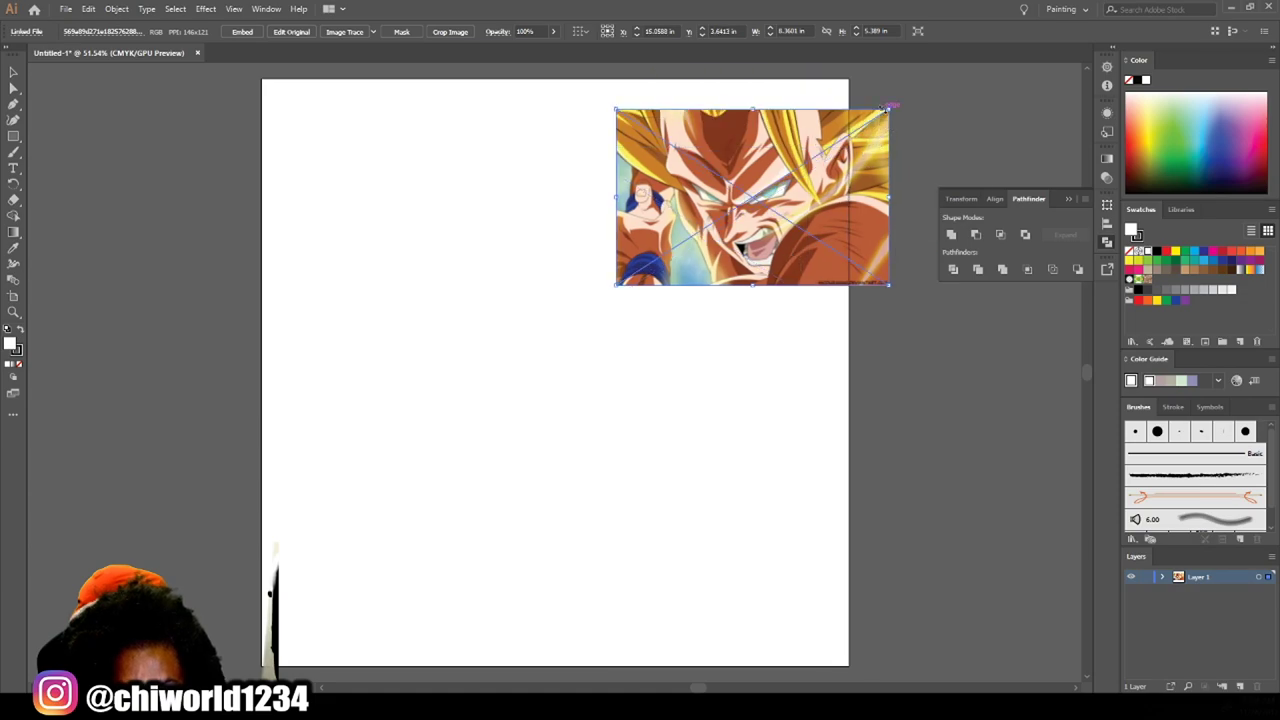
pyautogui.moveTo(889, 109)
pyautogui.mouseDown()
pyautogui.moveTo(897, 137)
pyautogui.moveTo(872, 120)
pyautogui.mouseUp()
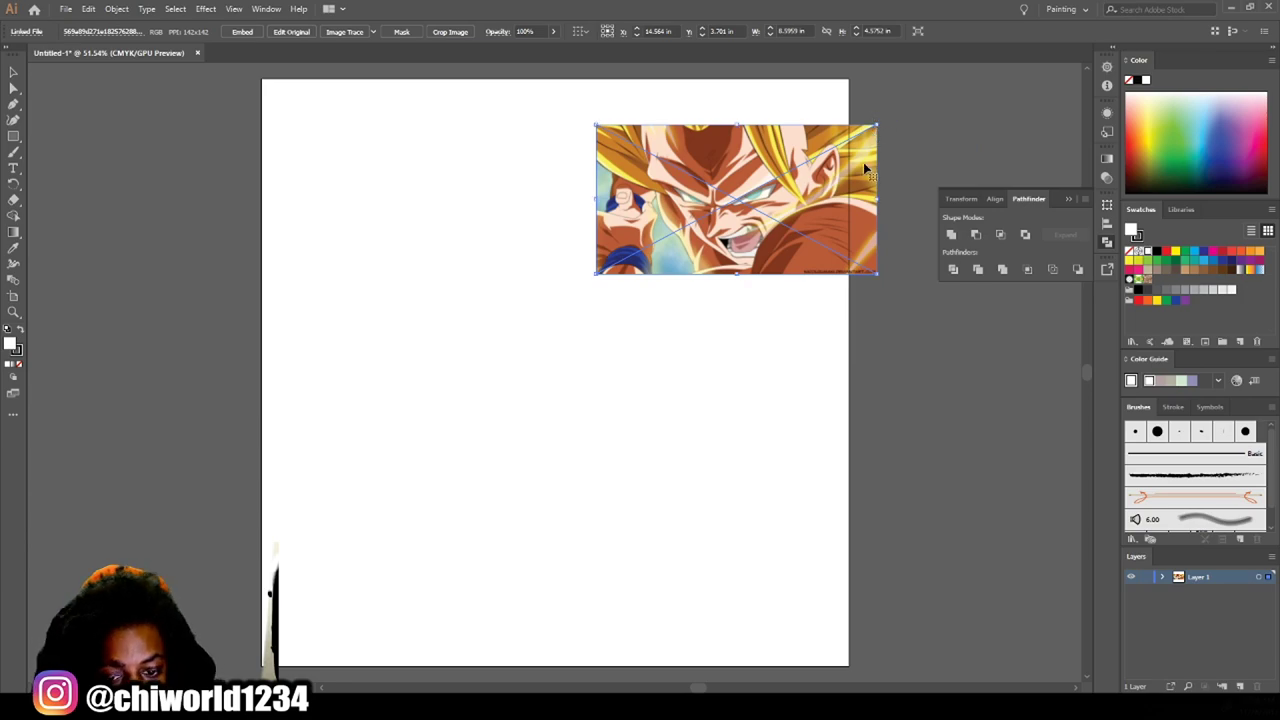
# Replace the reference image, scale it down, and move it to the top-right corner.
pyautogui.press('Delete')
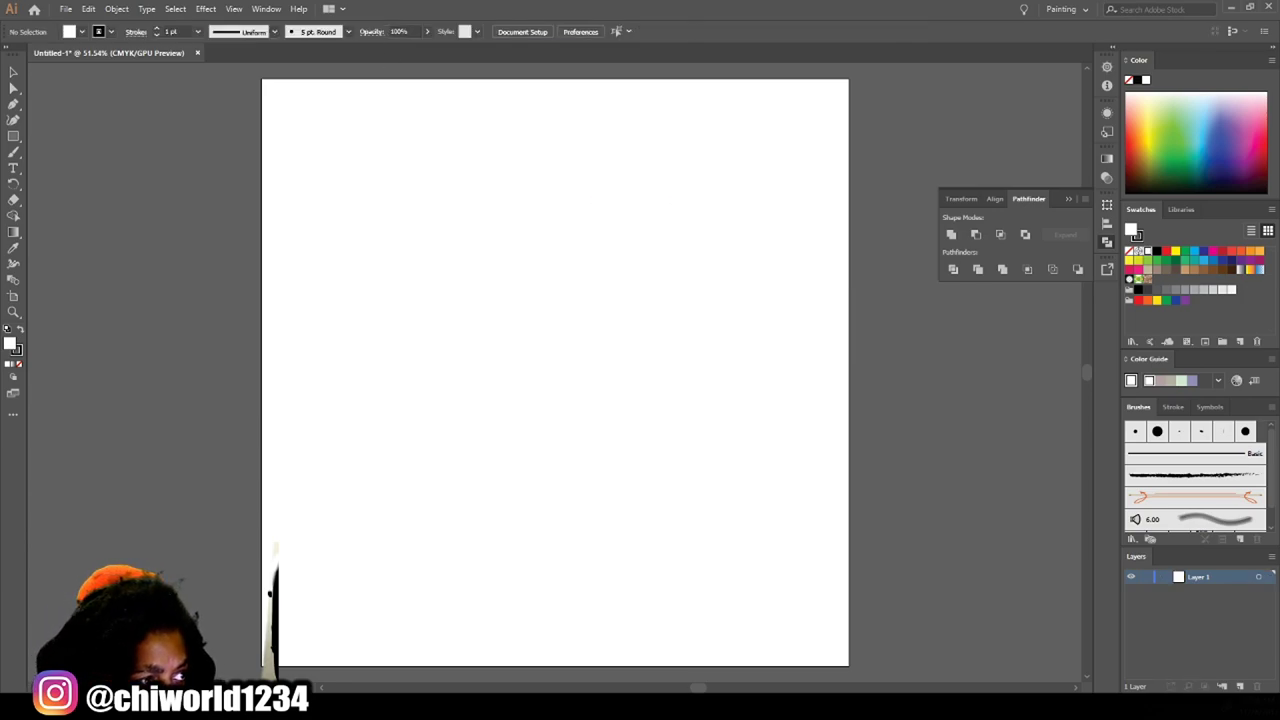
pyautogui.moveTo(830, 450); pyautogui.dragTo(659, 380)
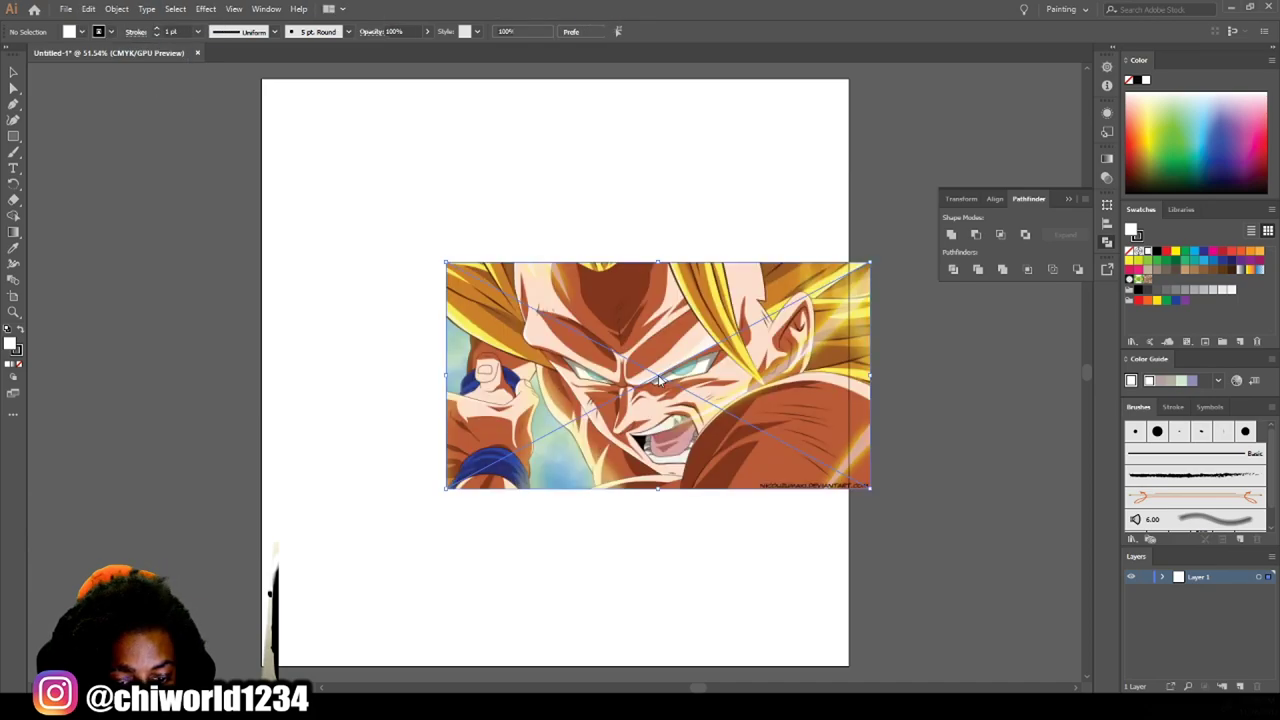
pyautogui.moveTo(870, 490); pyautogui.dragTo(661, 377)
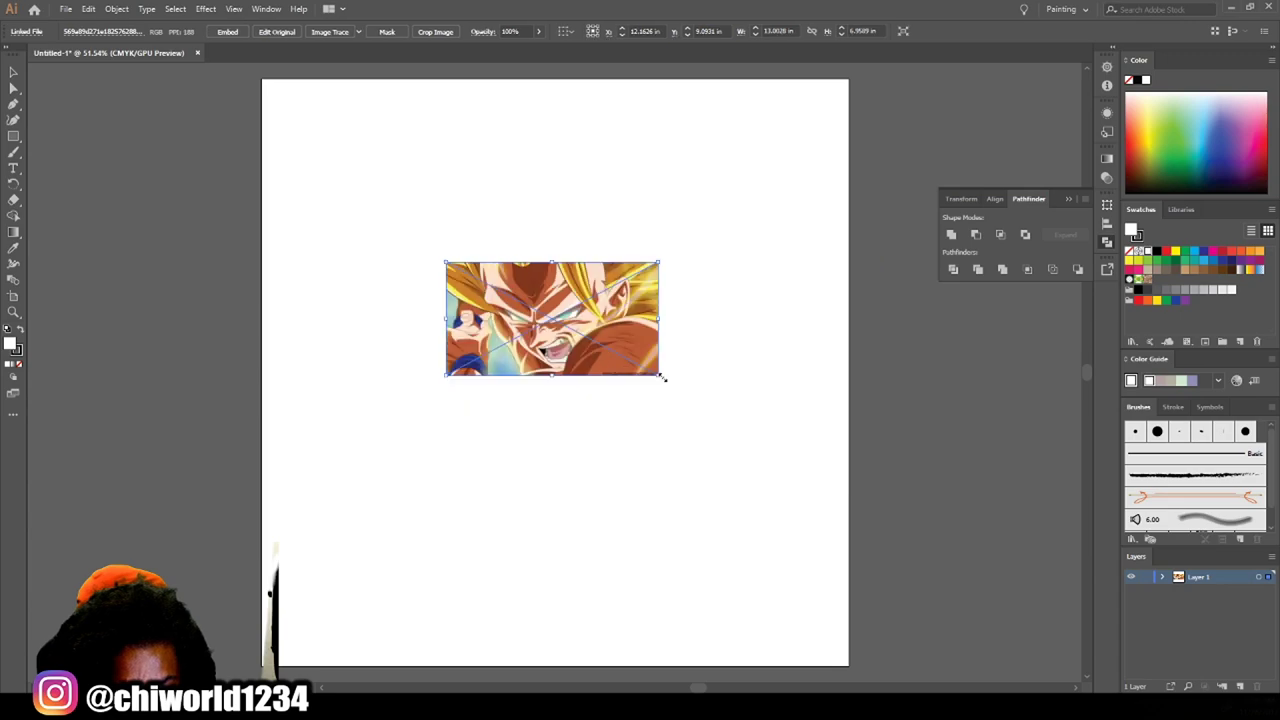
pyautogui.moveTo(592, 336); pyautogui.dragTo(782, 161)
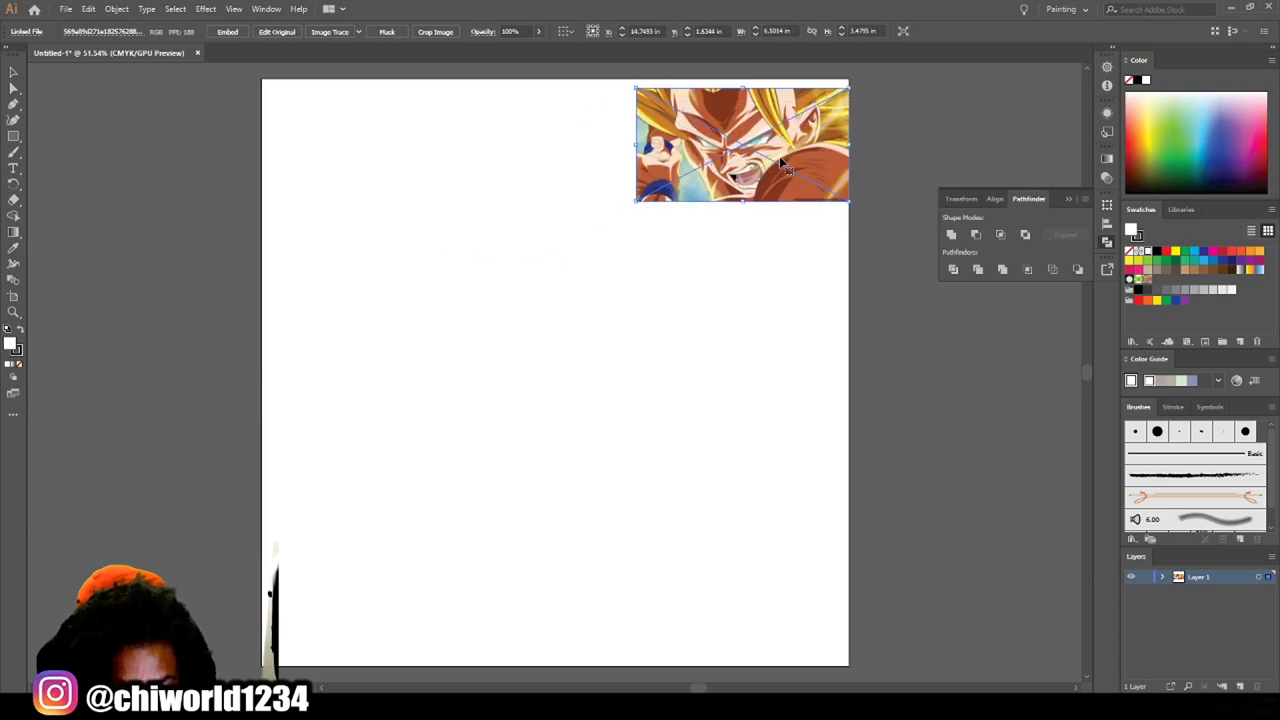
# Lock Layer 1, add a new layer, and create a 3pt pressure-sensitive Calligraphic Brush 1.
pyautogui.click(1145, 577)
pyautogui.click(1240, 687)
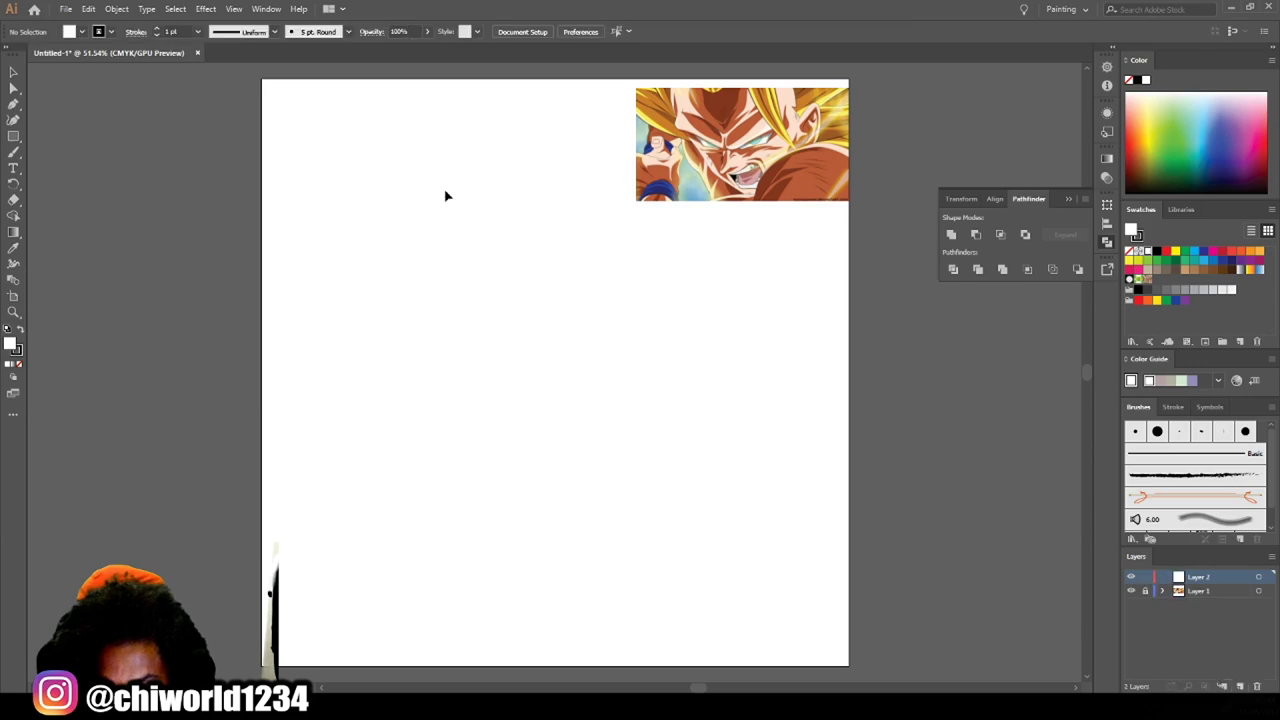
pyautogui.click(348, 31)
pyautogui.click(316, 134)
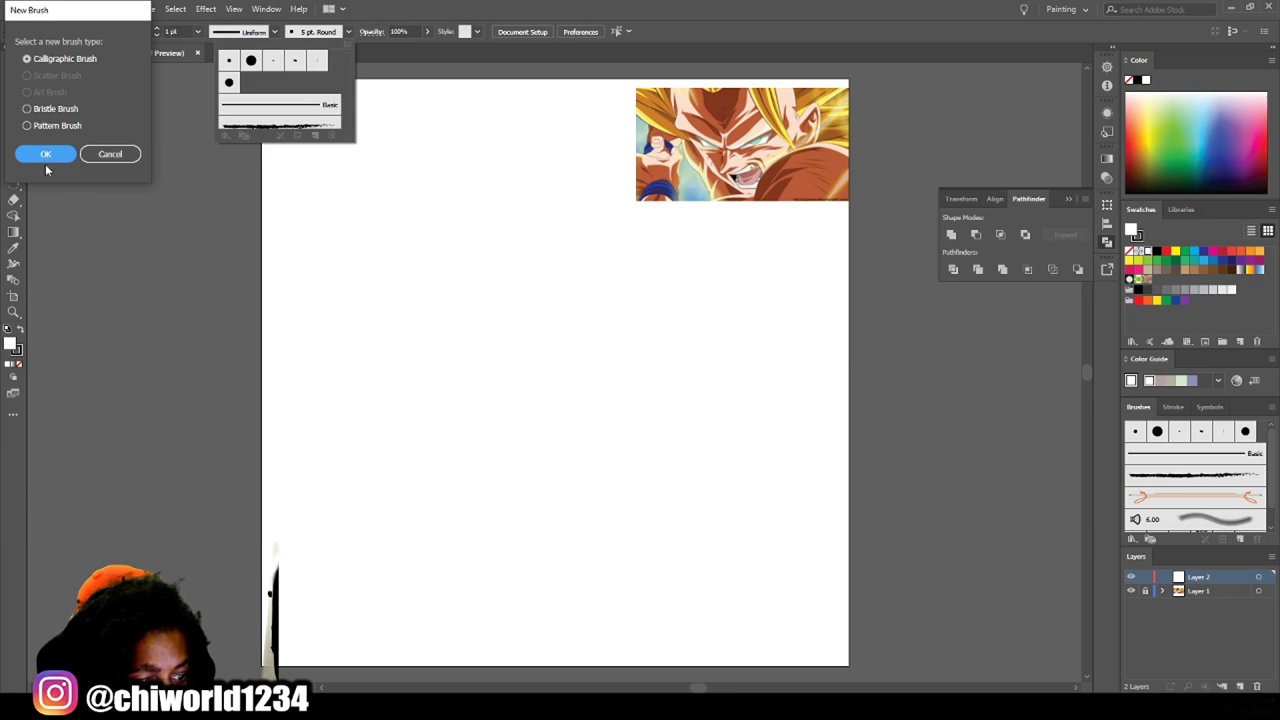
pyautogui.click(44, 155)
pyautogui.click(218, 210)
pyautogui.click(216, 253)
pyautogui.doubleClick(152, 210)
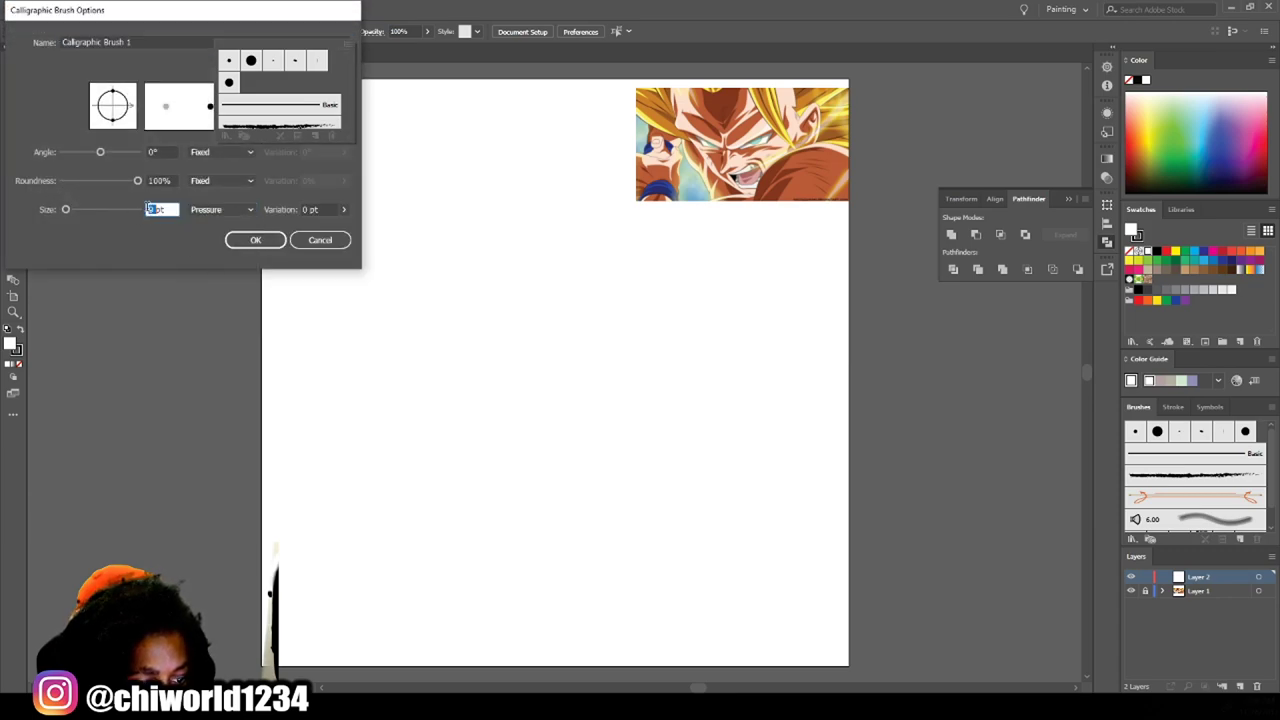
pyautogui.write('3pt')
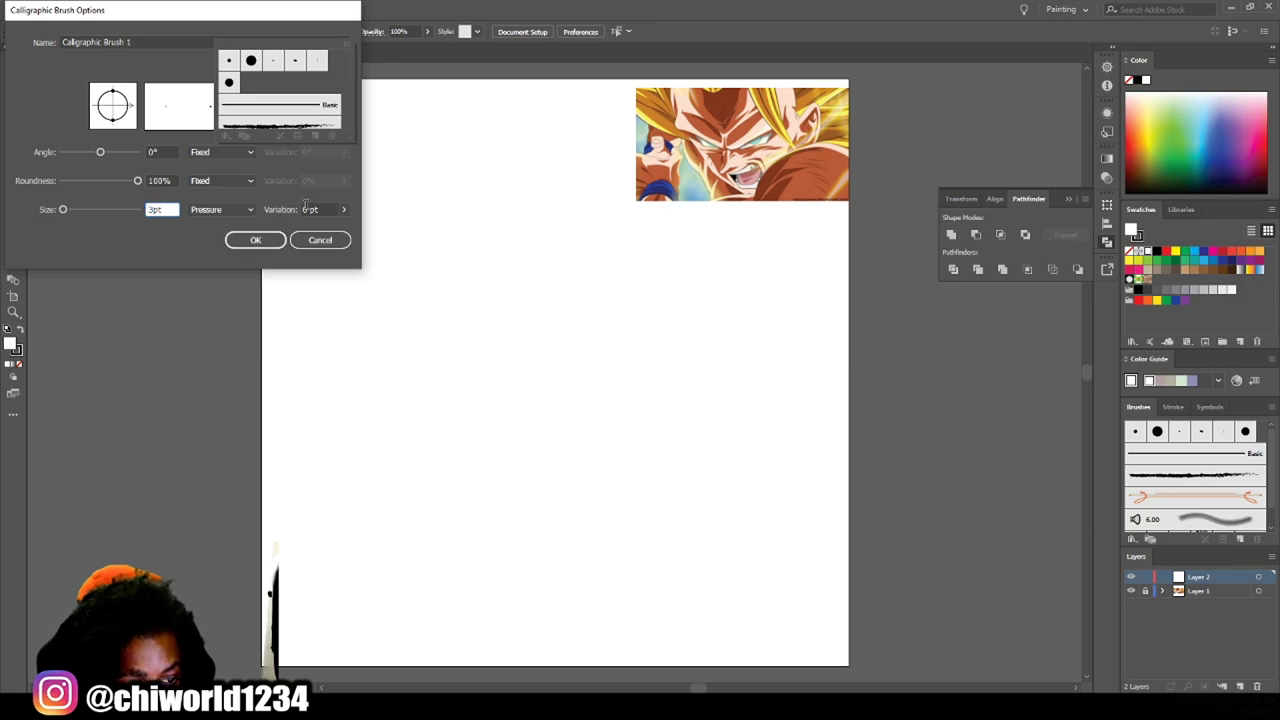
pyautogui.press('Tab')
pyautogui.click(277, 240)
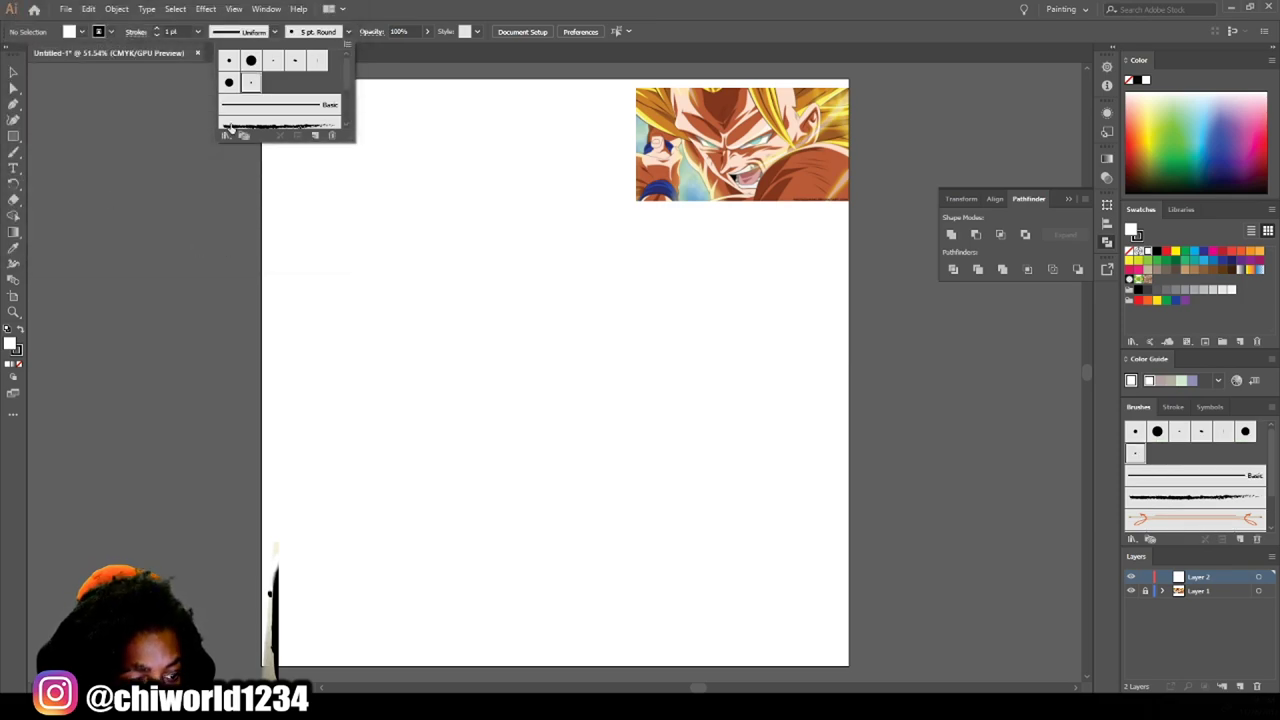
# Set the fill colour to purple 7A346D in the Color Picker.
pyautogui.doubleClick(10, 344)
pyautogui.write('560303')
pyautogui.moveTo(205, 92); pyautogui.dragTo(205, 72)
pyautogui.click(125, 152)
pyautogui.moveTo(125, 152); pyautogui.dragTo(113, 136)
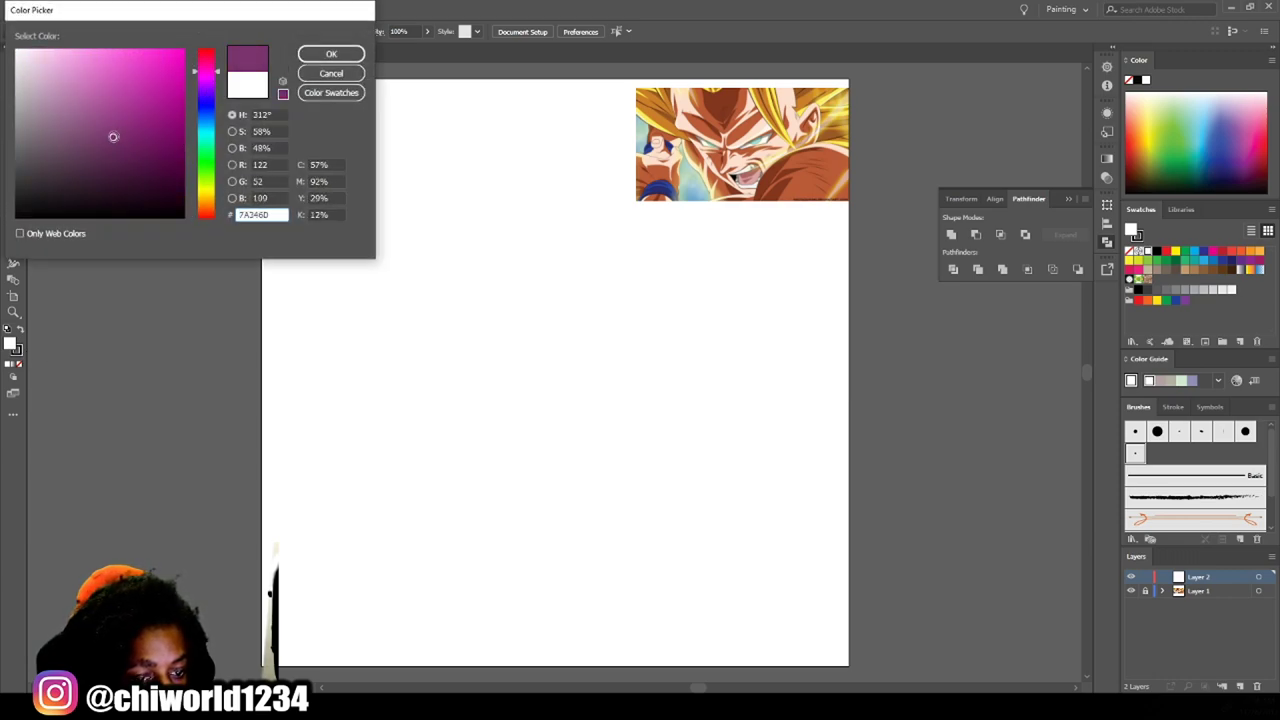
pyautogui.click(331, 53)
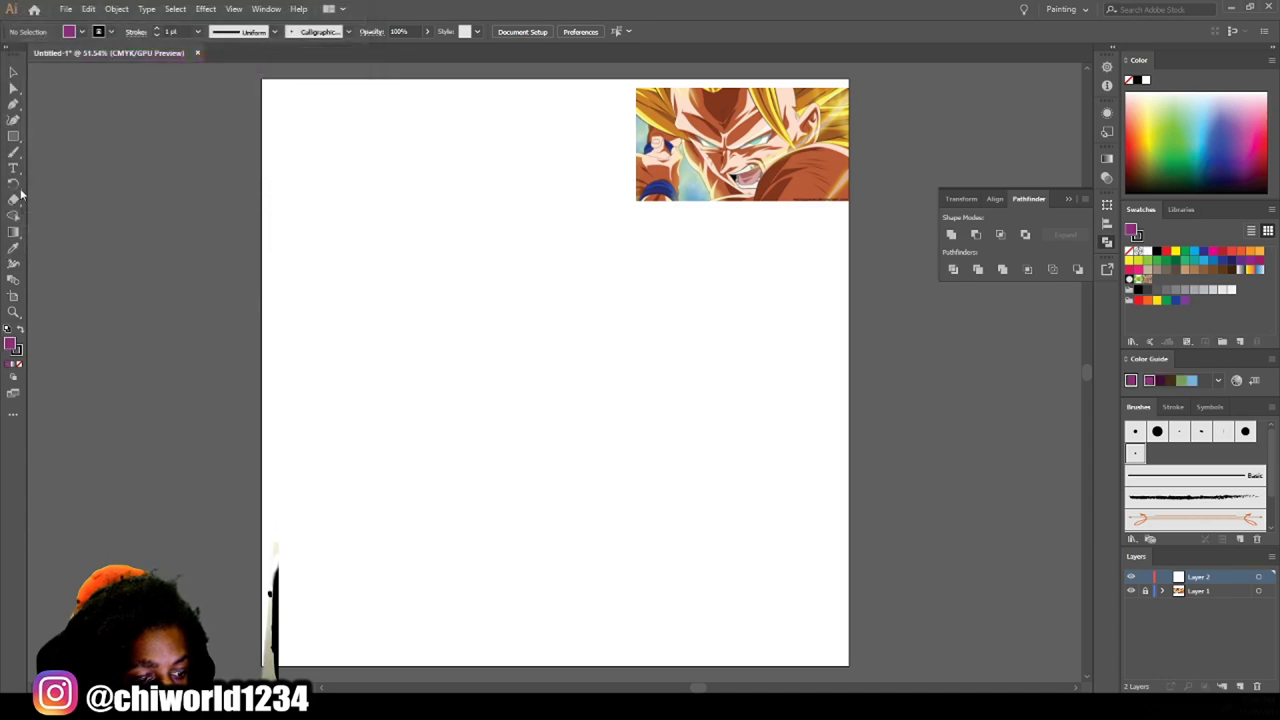
# Paint test strokes beside the artboard, removing the fill and using a dark crimson stroke.
pyautogui.click(427, 33)
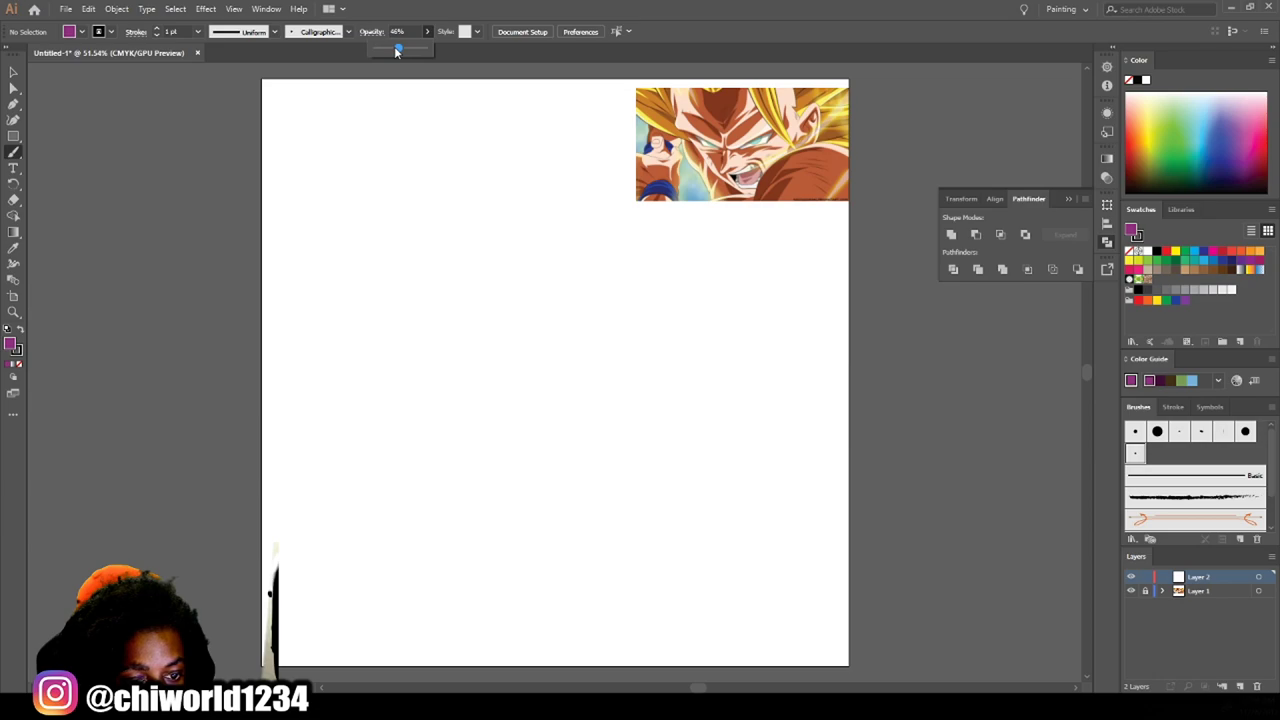
pyautogui.moveTo(135, 200); pyautogui.dragTo(187, 320)
pyautogui.click(19, 364)
pyautogui.doubleClick(17, 350)
pyautogui.click(149, 135)
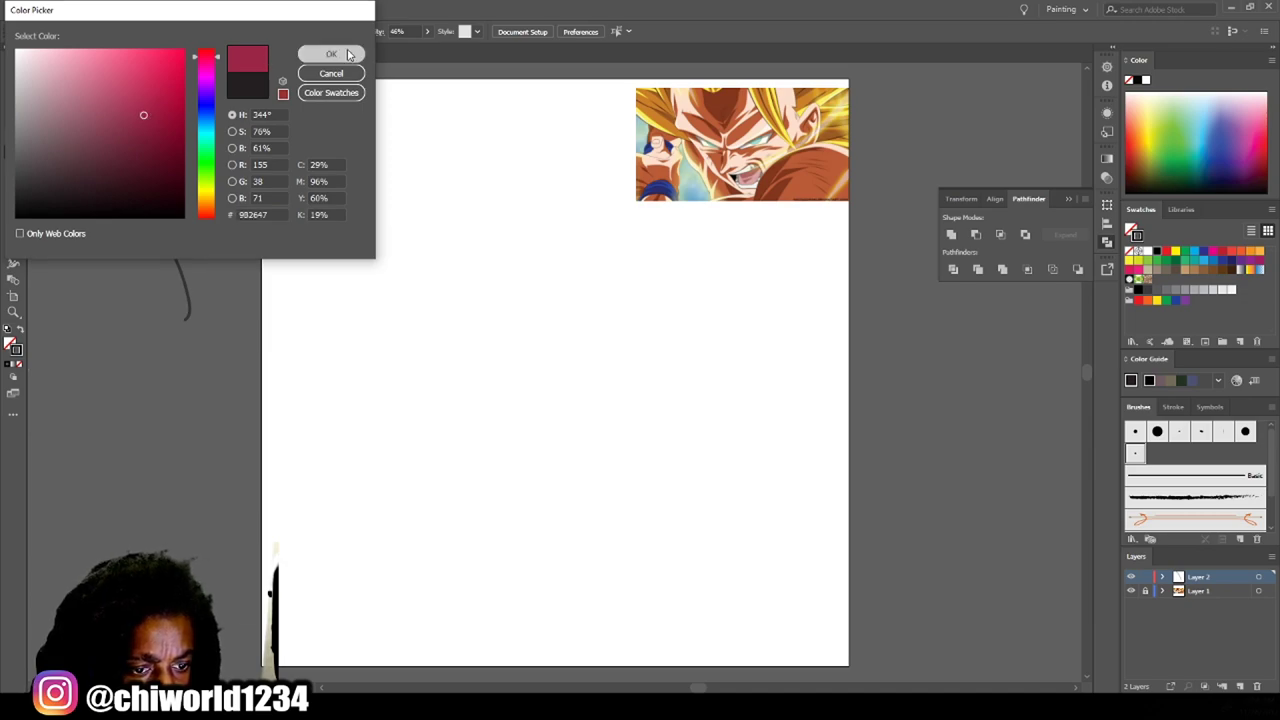
pyautogui.click(343, 55)
pyautogui.moveTo(226, 258); pyautogui.dragTo(222, 230)
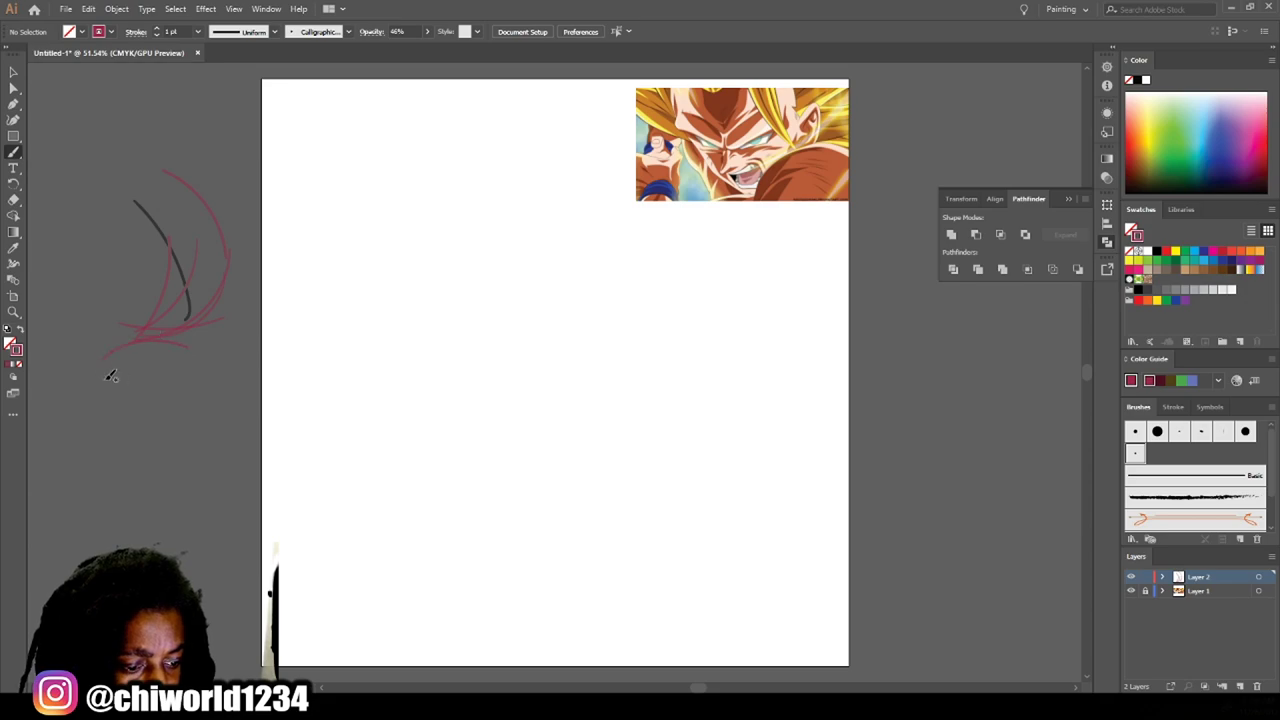
# Enlarge the reference image proportionally and fade it to 64% opacity.
pyautogui.click(427, 32)
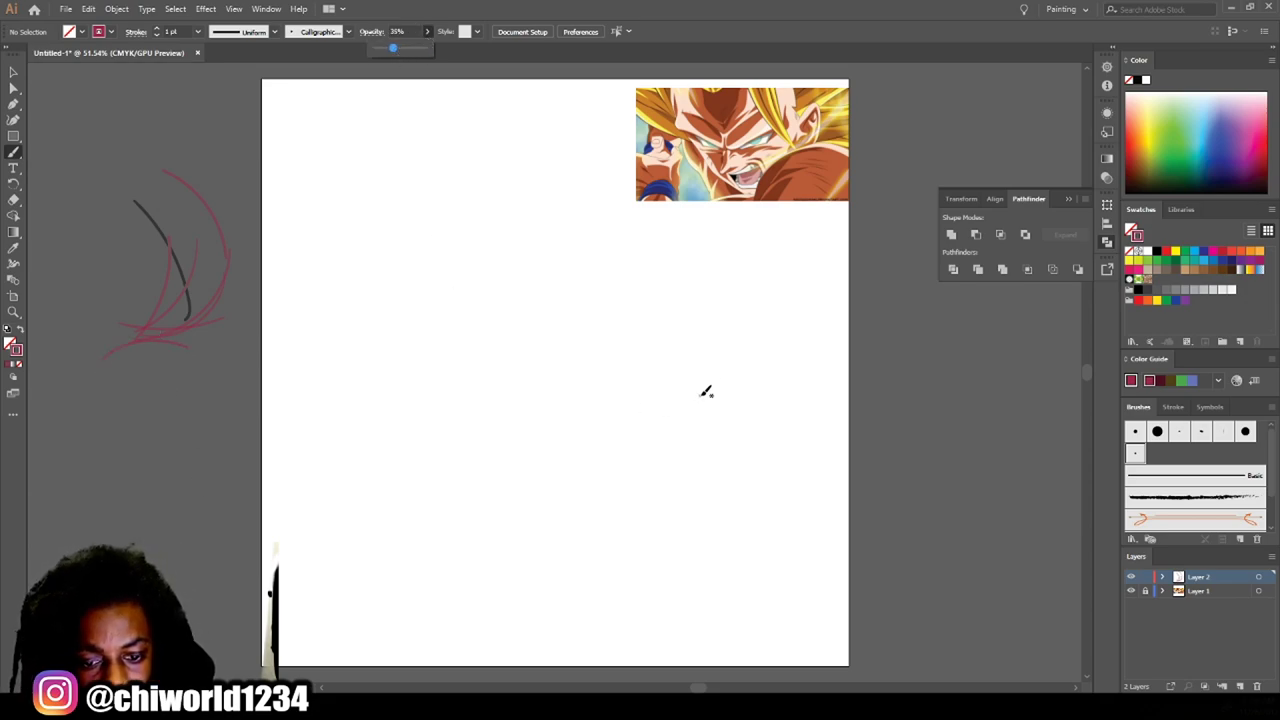
pyautogui.click(13, 73)
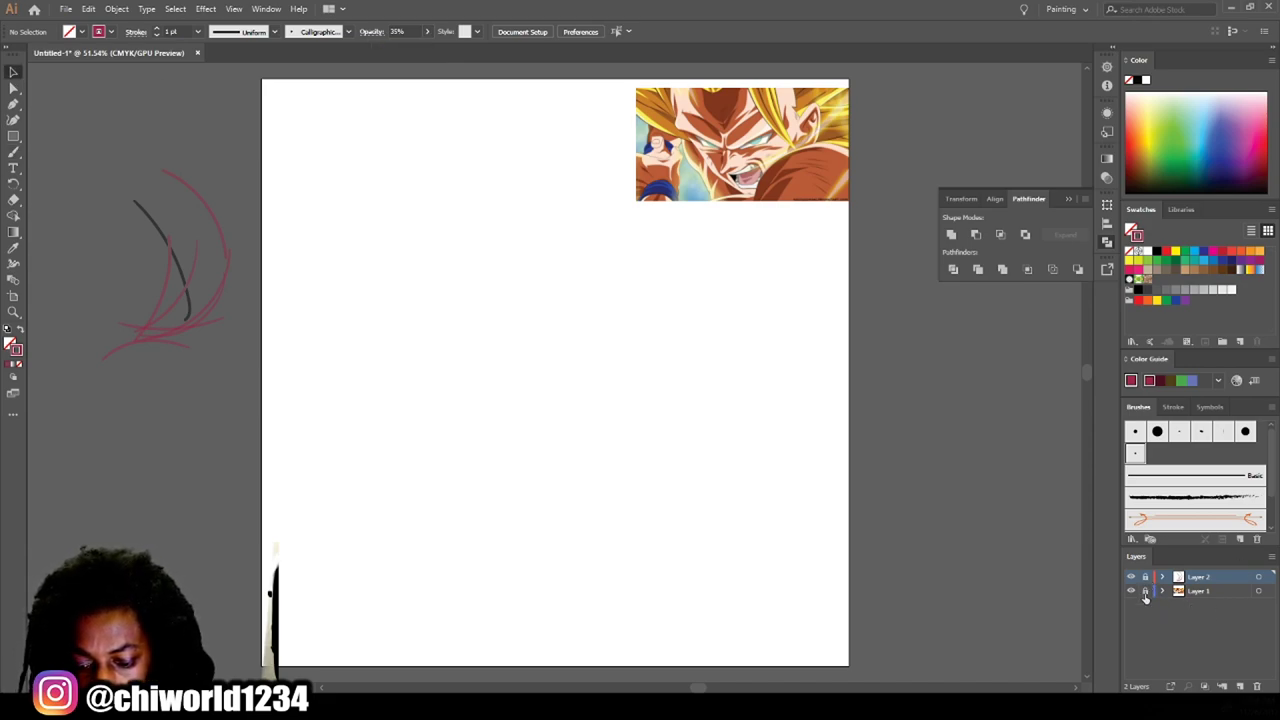
pyautogui.click(748, 191)
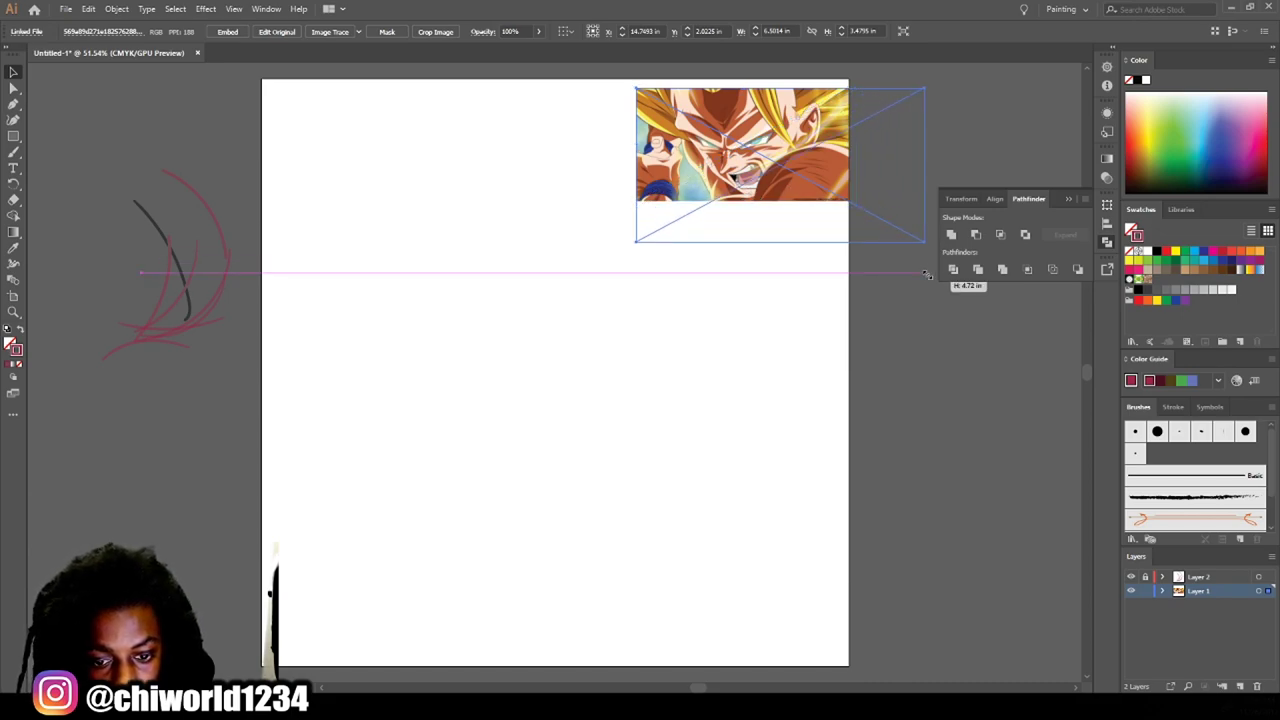
pyautogui.moveTo(849, 201); pyautogui.dragTo(931, 244)
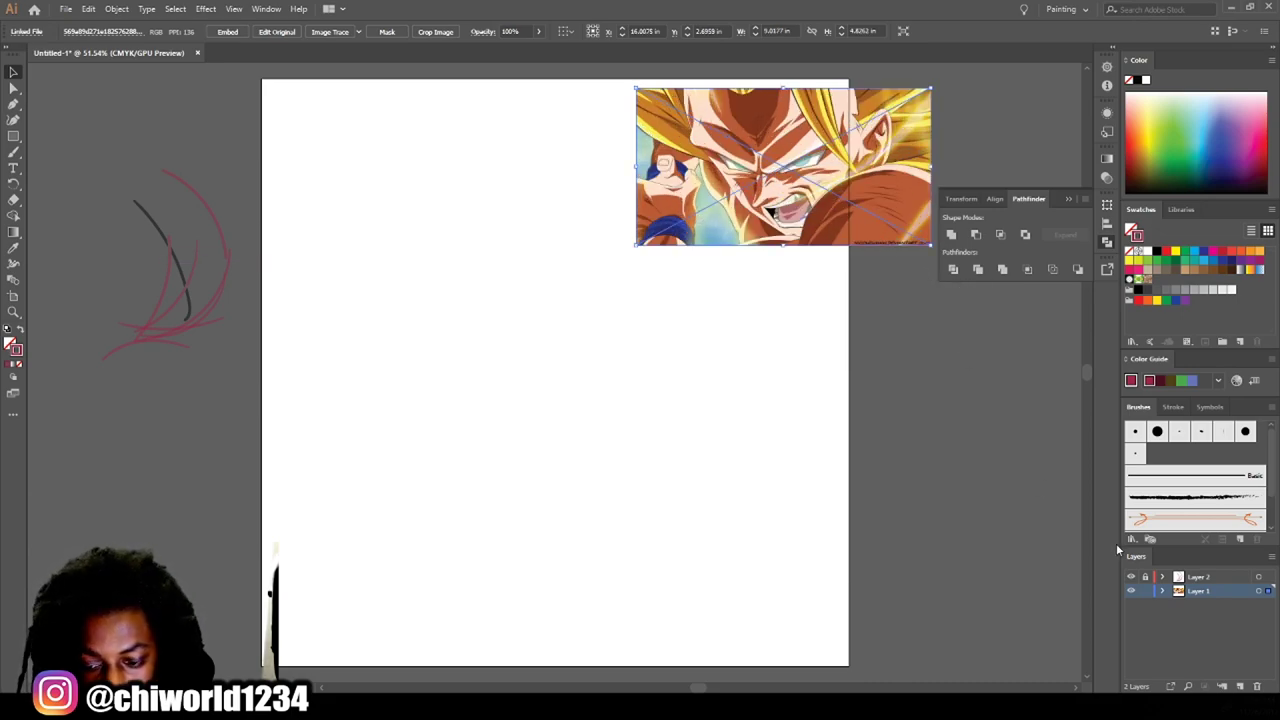
pyautogui.click(539, 32)
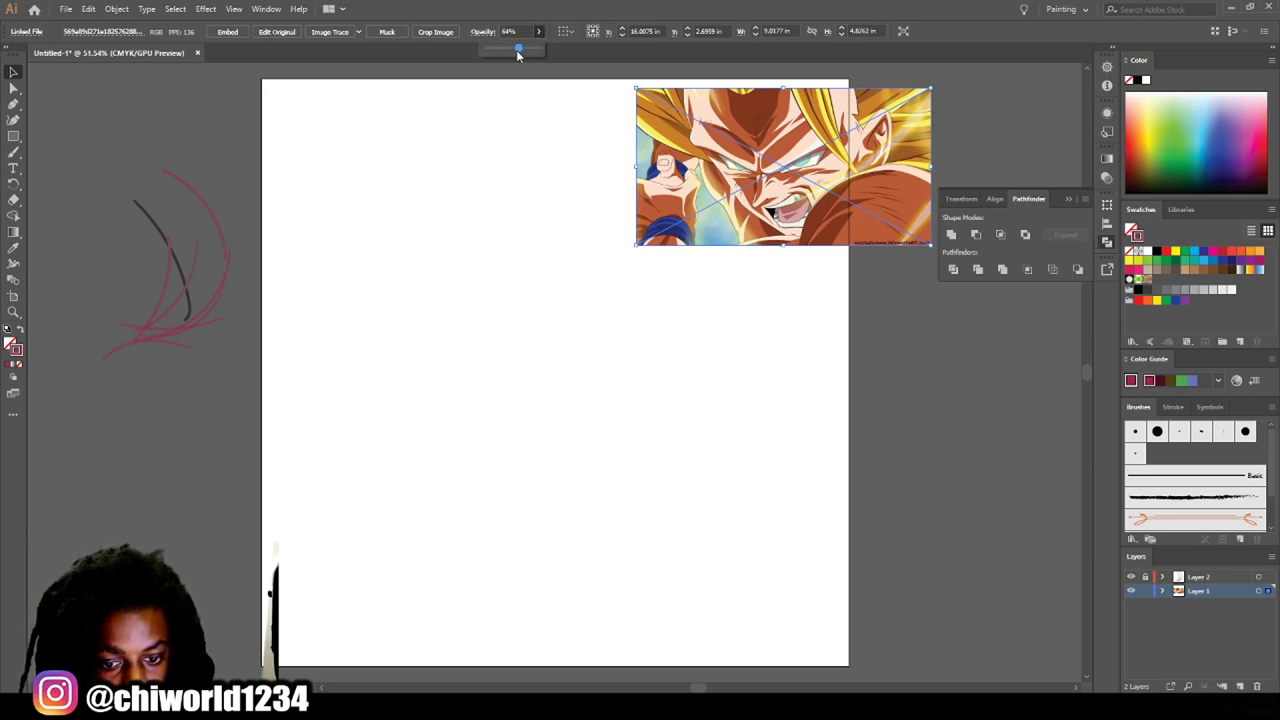
pyautogui.click(517, 50)
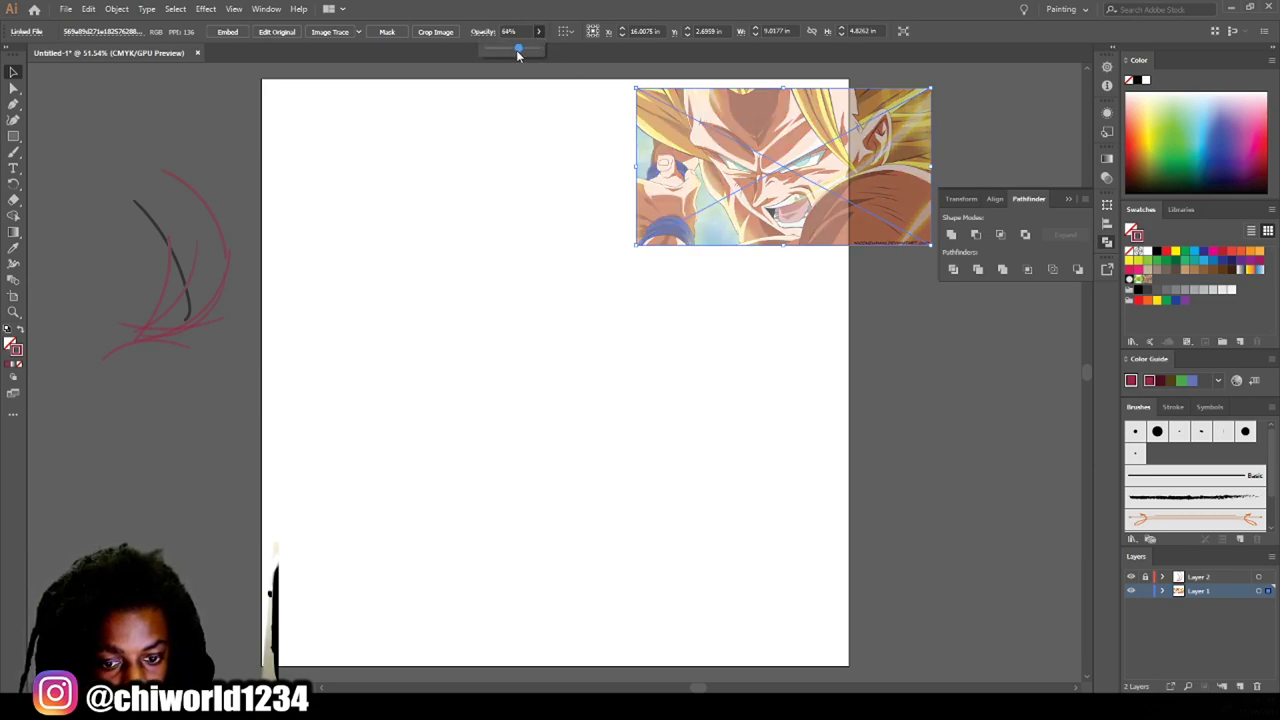
# Lock the reference layer and make Layer 2 the drawing target.
pyautogui.click(1144, 591)
pyautogui.click(1215, 583)
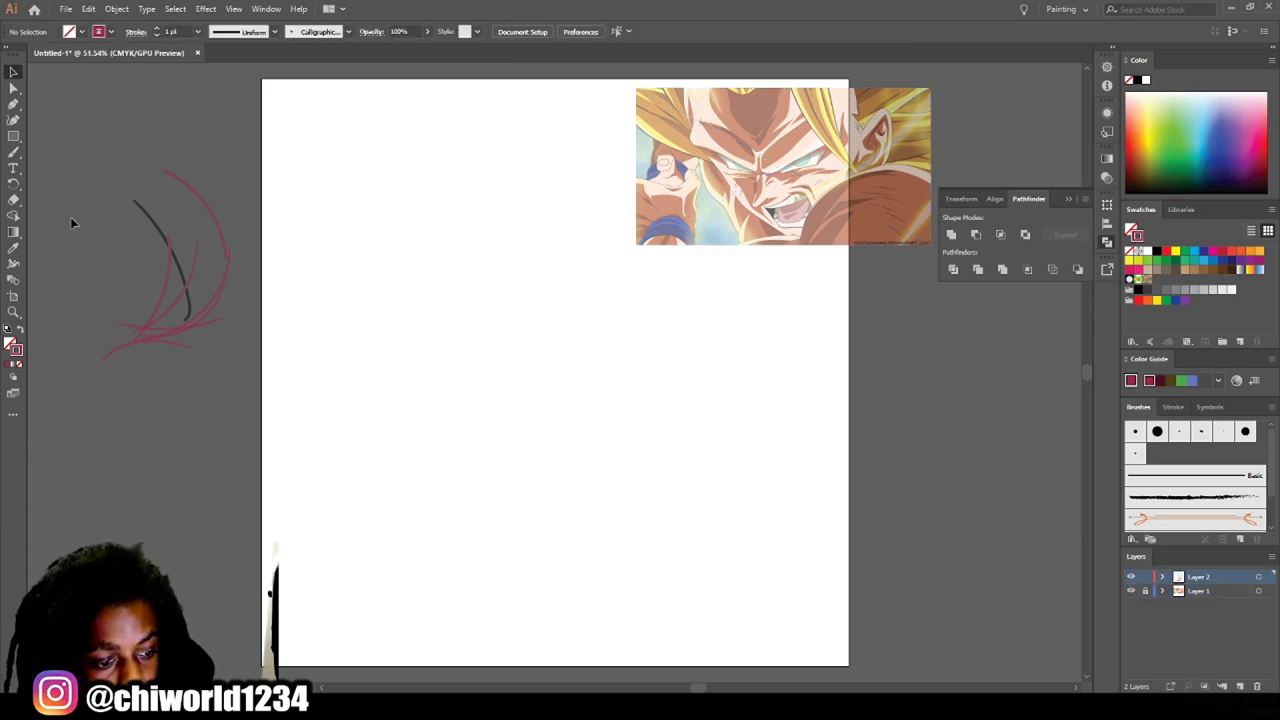
pyautogui.click(14, 152)
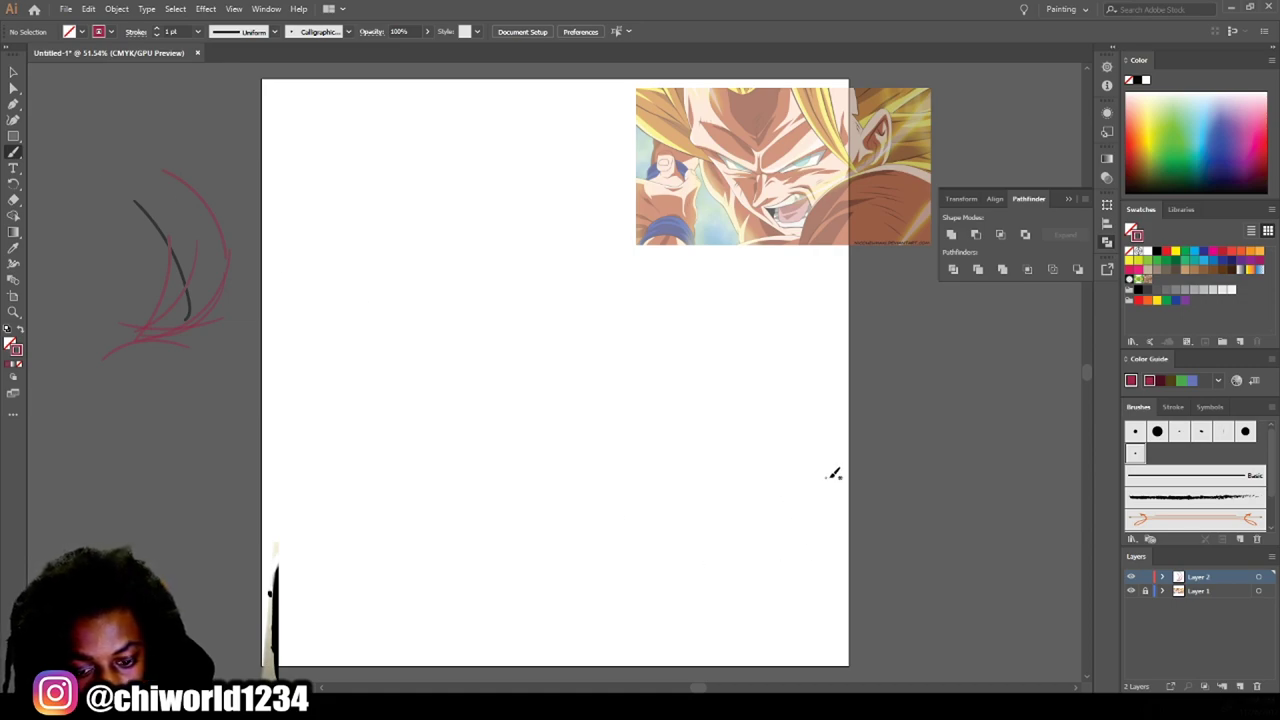
# Sketch a first curve and set the brush stroke opacity to 36%.
pyautogui.moveTo(833, 476); pyautogui.dragTo(675, 490)
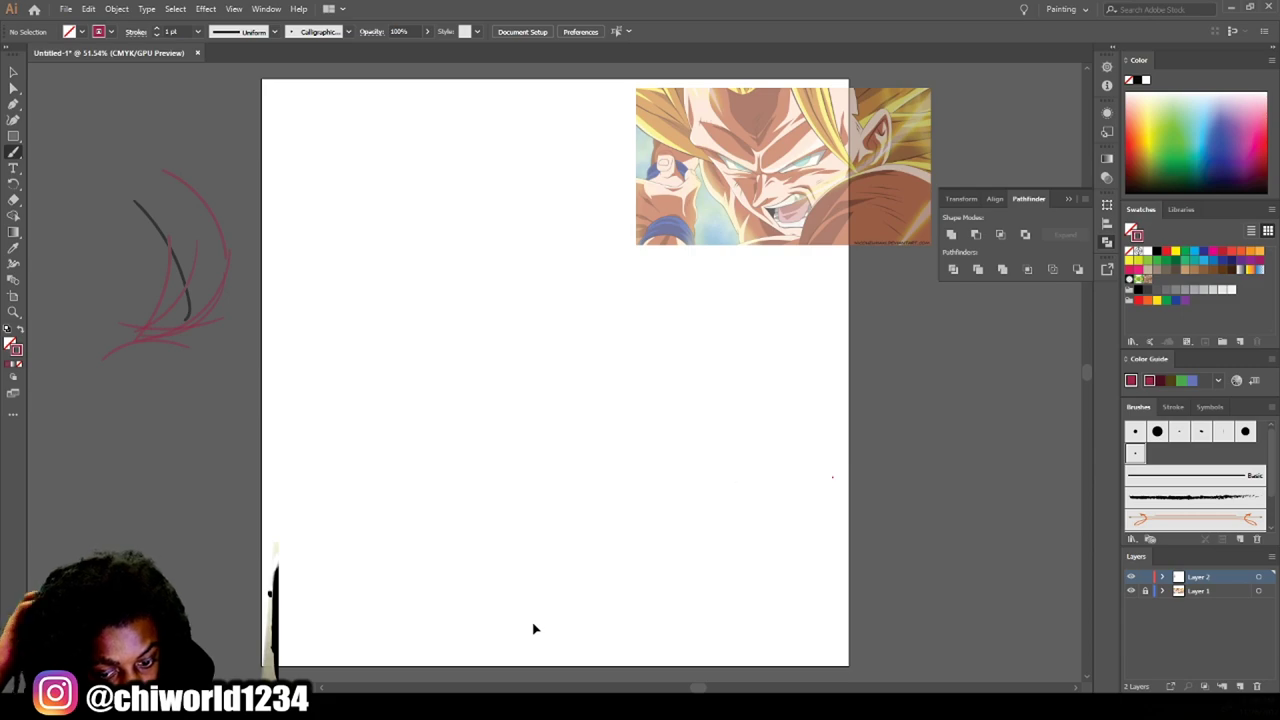
pyautogui.click(427, 31)
pyautogui.moveTo(431, 47); pyautogui.dragTo(396, 50)
pyautogui.moveTo(182, 122); pyautogui.dragTo(158, 155)
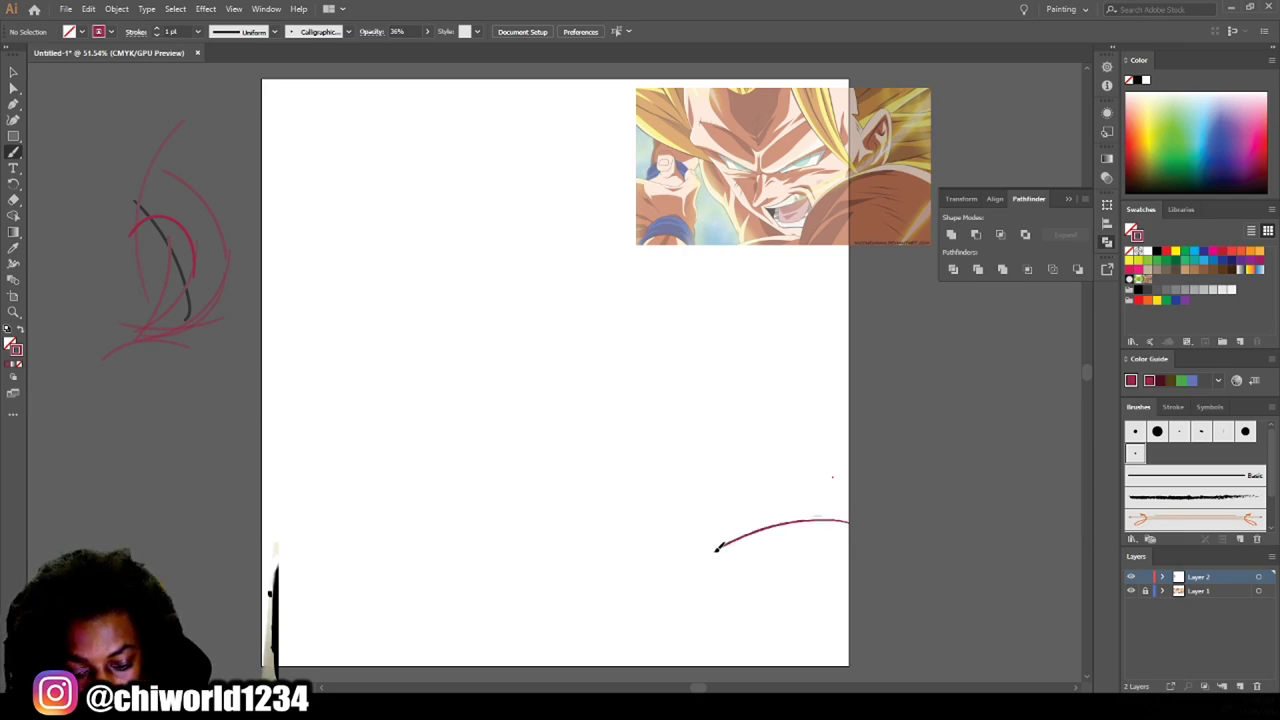
# Sketch the shoulder, jaw, neck, sides of the face, and top of the head and hair.
pyautogui.moveTo(735, 538); pyautogui.dragTo(605, 642)
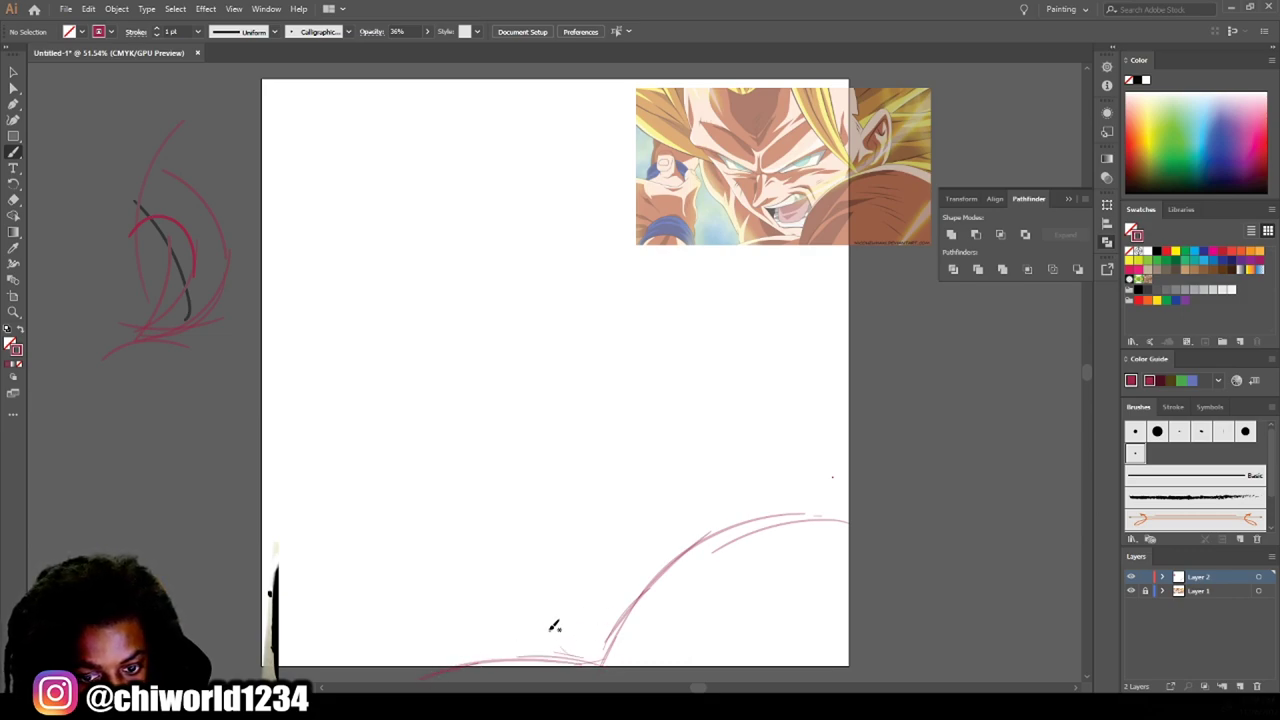
pyautogui.moveTo(560, 658)
pyautogui.mouseDown()
pyautogui.moveTo(446, 466)
pyautogui.moveTo(437, 420)
pyautogui.moveTo(567, 490)
pyautogui.mouseUp()
pyautogui.moveTo(697, 453); pyautogui.dragTo(620, 333)
pyautogui.moveTo(770, 525); pyautogui.dragTo(660, 296)
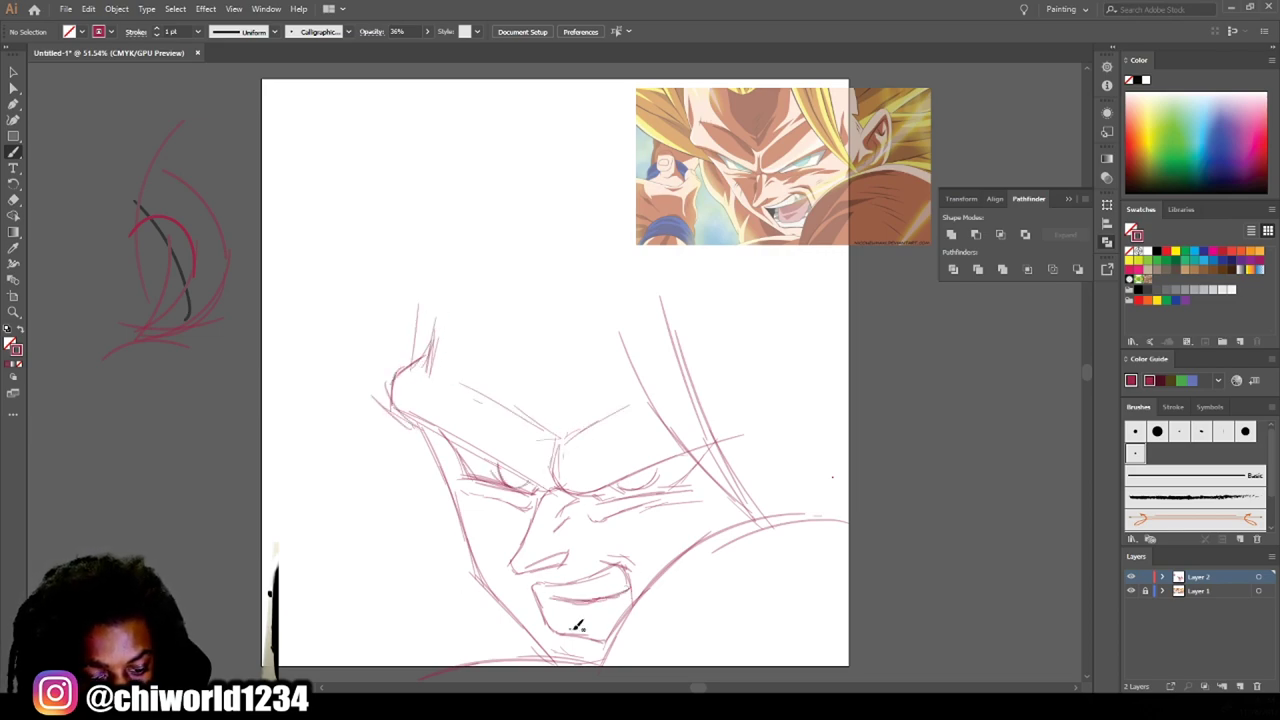
pyautogui.moveTo(458, 604); pyautogui.dragTo(388, 484)
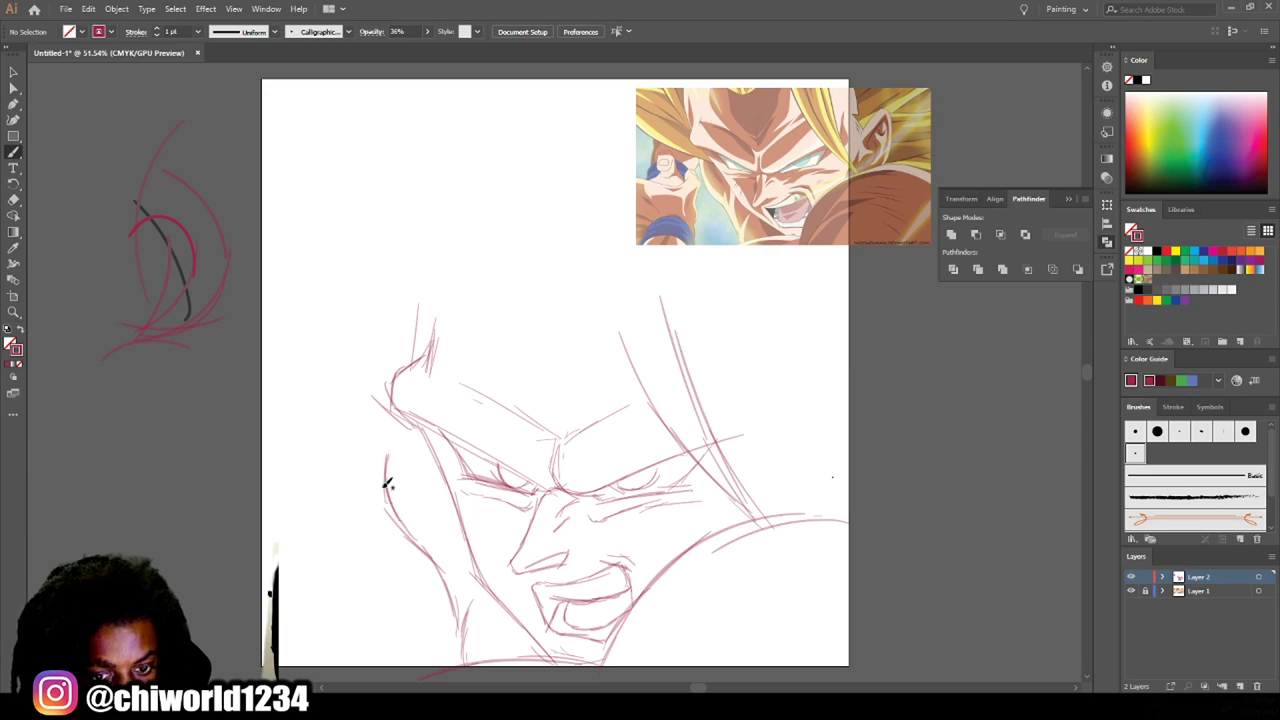
pyautogui.moveTo(410, 362); pyautogui.dragTo(424, 296)
pyautogui.moveTo(600, 360); pyautogui.dragTo(645, 424)
pyautogui.moveTo(590, 295); pyautogui.dragTo(700, 485)
pyautogui.moveTo(605, 300)
pyautogui.mouseDown()
pyautogui.moveTo(525, 365)
pyautogui.moveTo(460, 295)
pyautogui.mouseUp()
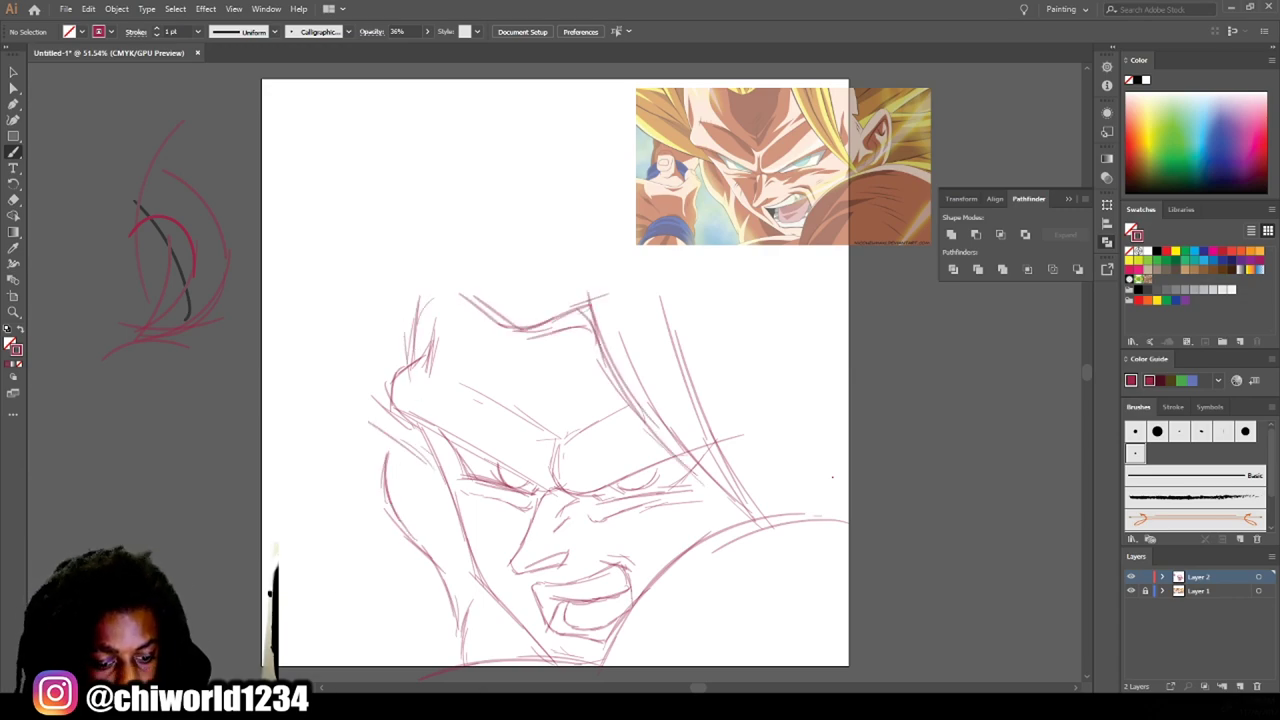
# Move the pink sketch up and to the left.
pyautogui.press('v')
pyautogui.click(671, 563)
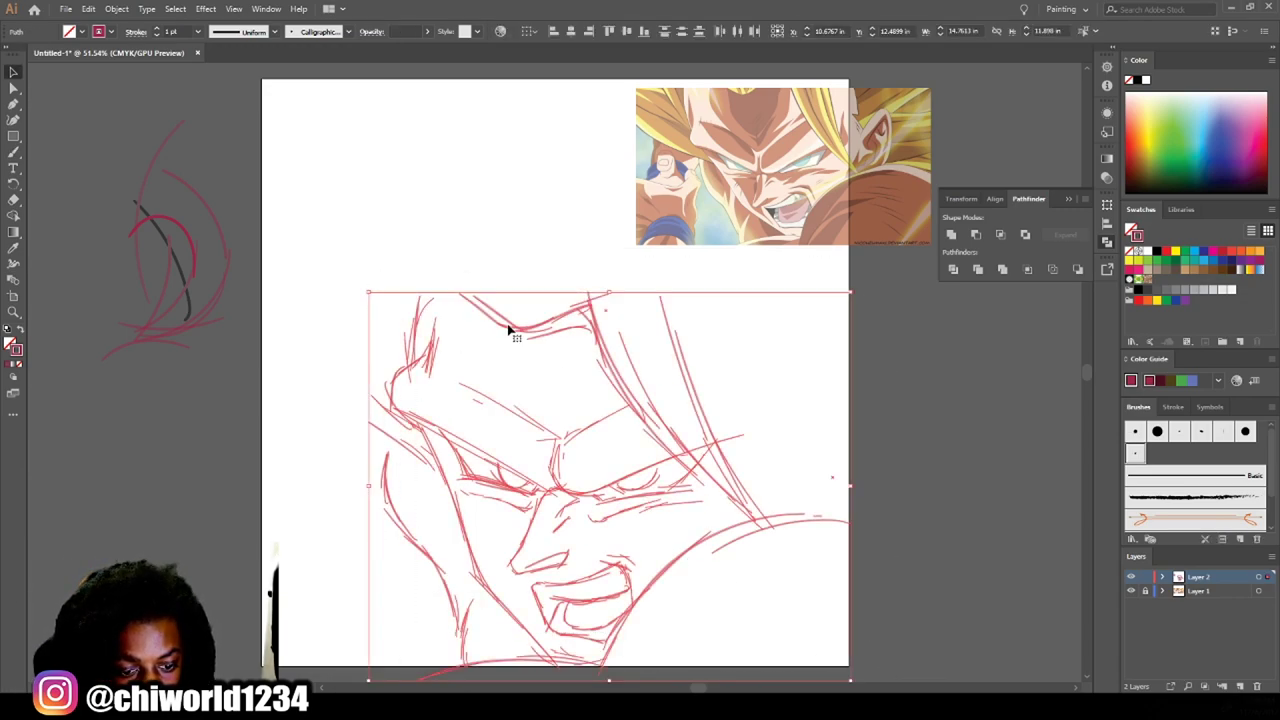
pyautogui.moveTo(509, 329); pyautogui.dragTo(482, 226)
pyautogui.press('b')
# Sketch the shoulder curve, right hair curl, neck lines, ear, and raised fist.
pyautogui.moveTo(576, 562)
pyautogui.mouseDown()
pyautogui.moveTo(646, 466)
pyautogui.moveTo(832, 447)
pyautogui.moveTo(789, 320)
pyautogui.mouseUp()
pyautogui.moveTo(792, 432)
pyautogui.mouseDown()
pyautogui.moveTo(749, 337)
pyautogui.moveTo(790, 308)
pyautogui.mouseUp()
pyautogui.moveTo(775, 305); pyautogui.dragTo(798, 436)
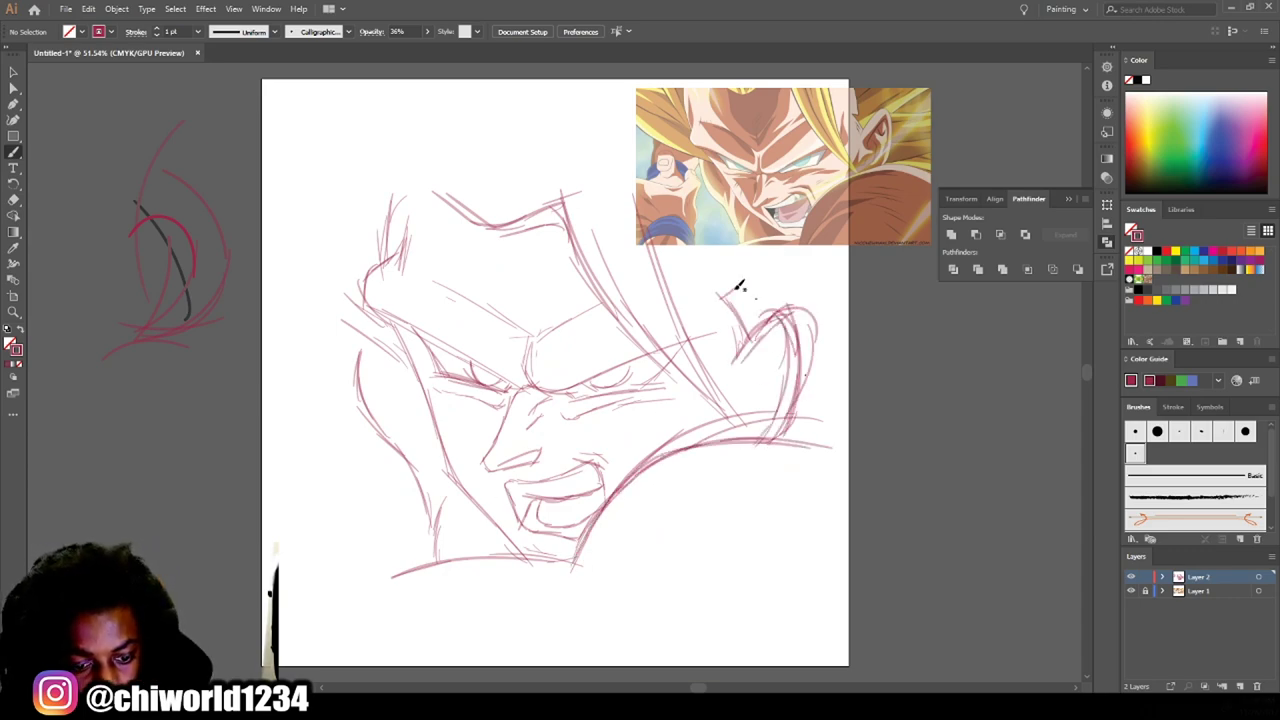
pyautogui.moveTo(354, 598); pyautogui.dragTo(440, 566)
pyautogui.moveTo(296, 512); pyautogui.dragTo(352, 580)
pyautogui.moveTo(350, 560); pyautogui.dragTo(380, 430)
pyautogui.moveTo(330, 450); pyautogui.dragTo(340, 392)
pyautogui.moveTo(306, 340); pyautogui.dragTo(300, 388)
pyautogui.moveTo(268, 258); pyautogui.dragTo(377, 281)
# Undo the mouth strokes, redraw the brow line more firmly, and select all sketch strokes.
pyautogui.scroll(1, 586, 491)
pyautogui.hotkey('ctrl', '=')
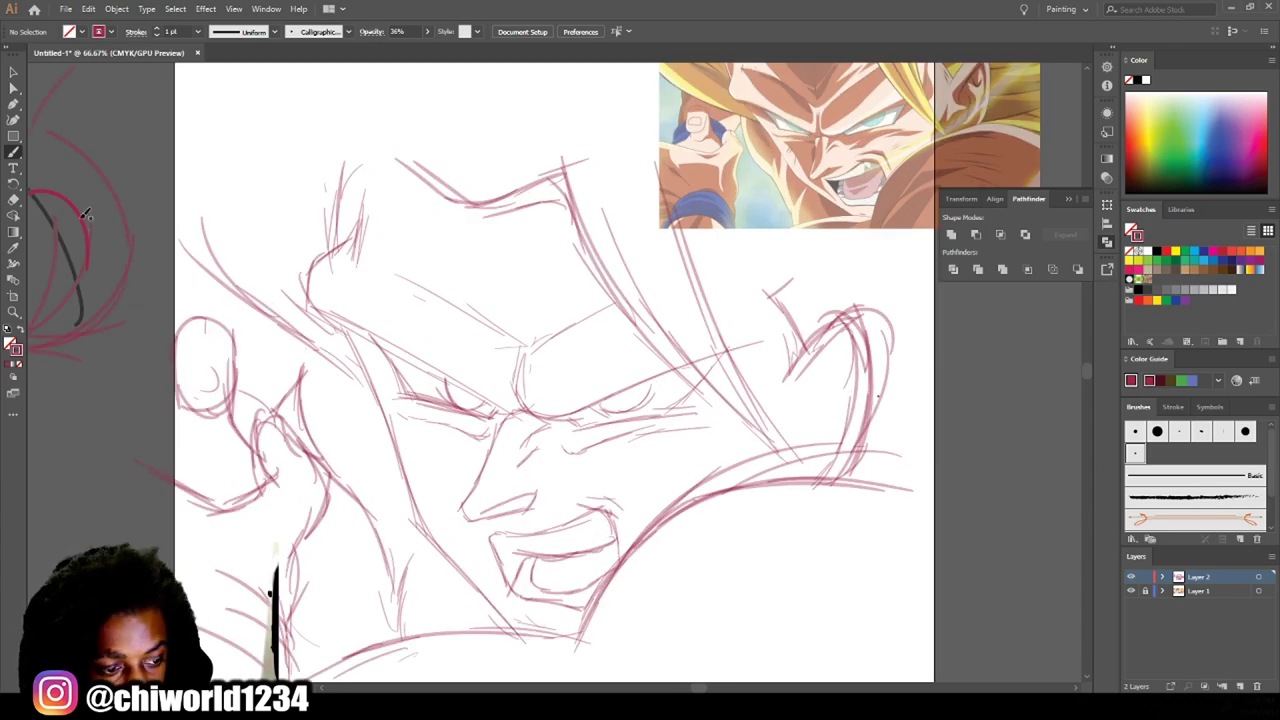
pyautogui.hotkey('ctrl', 'z')
pyautogui.hotkey('ctrl', 'z')
pyautogui.hotkey('ctrl', 'z')
pyautogui.hotkey('ctrl', 'z')
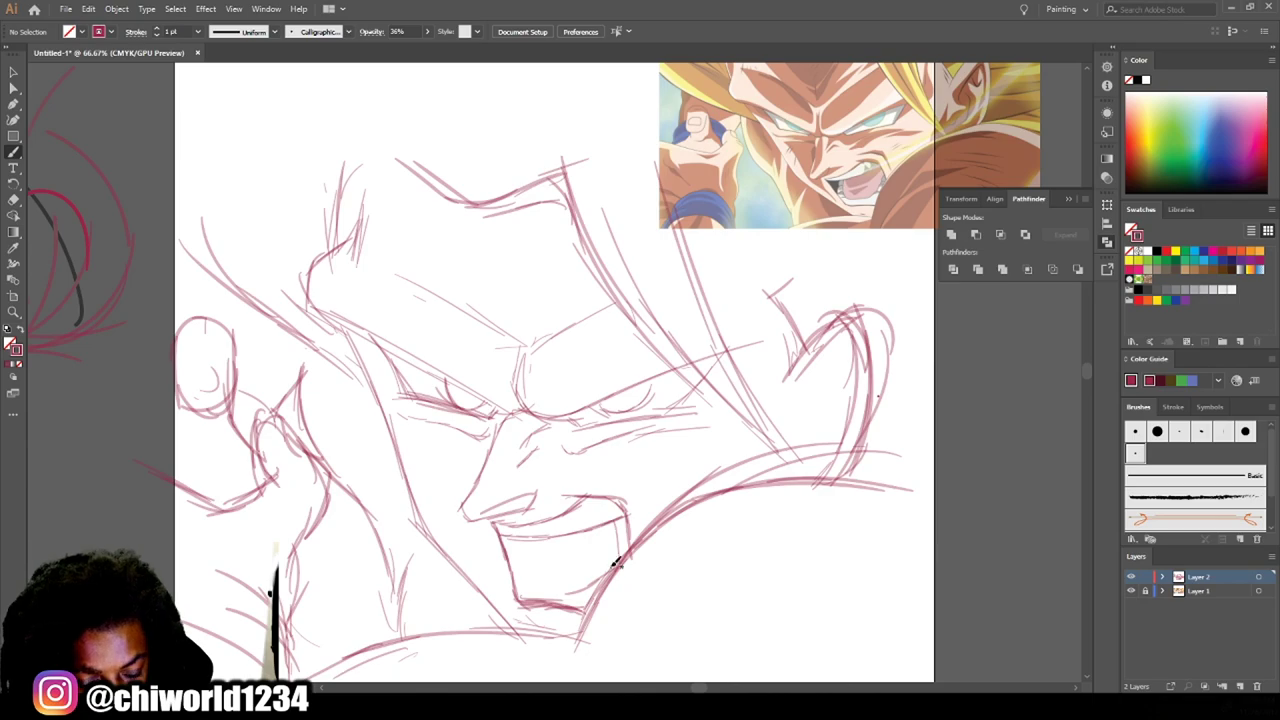
pyautogui.scroll(1, 700, 500)
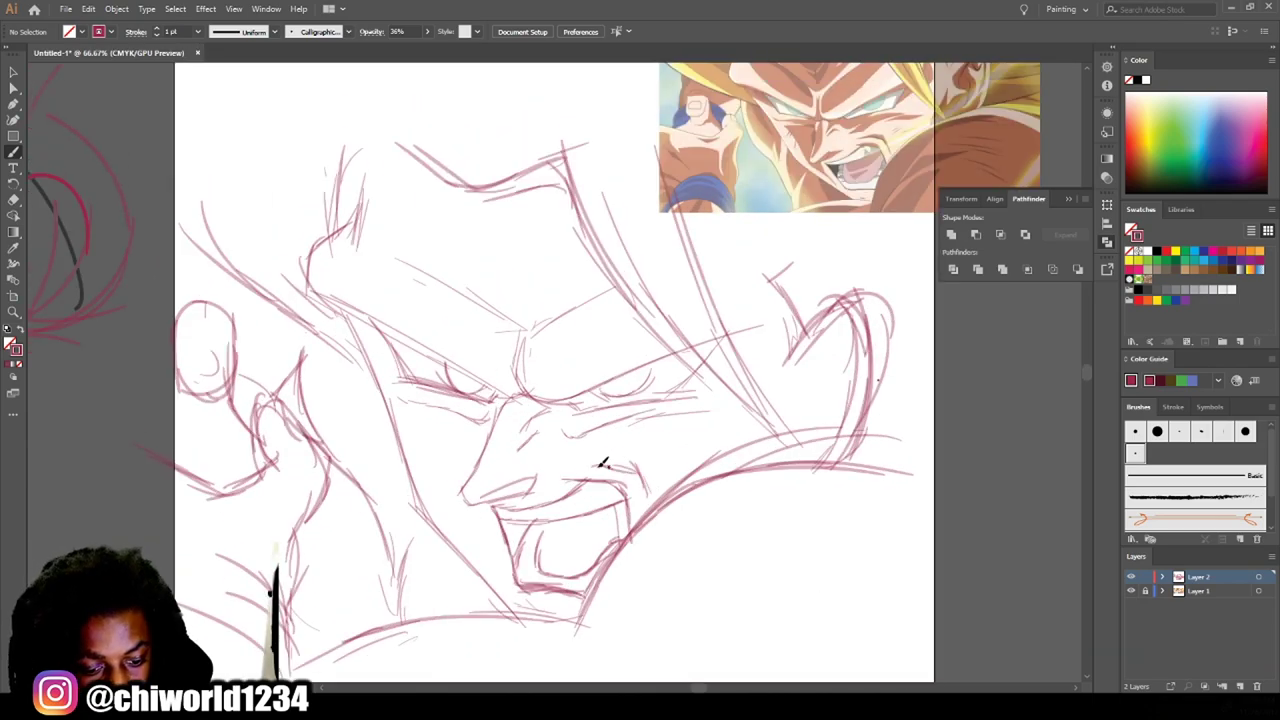
pyautogui.scroll(1, 560, 465)
pyautogui.moveTo(528, 402); pyautogui.dragTo(686, 398)
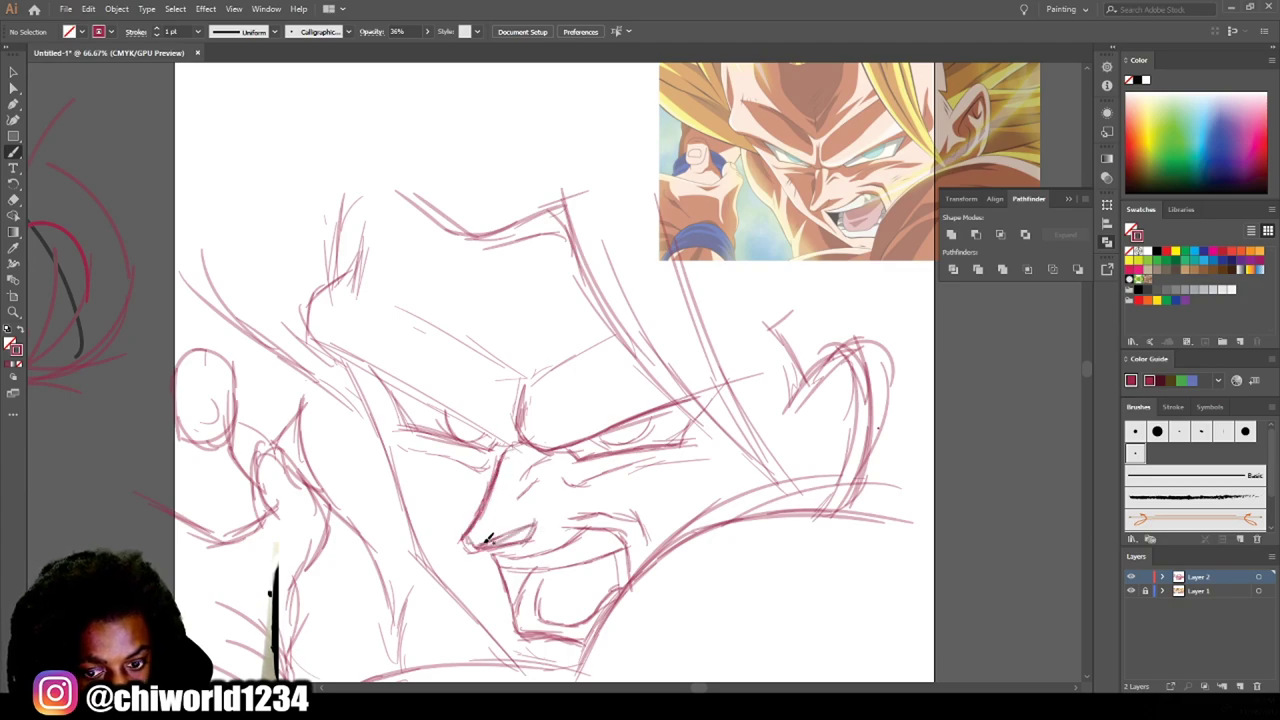
pyautogui.hotkey('ctrl', '-')
pyautogui.hotkey('ctrl', '-')
pyautogui.hotkey('ctrl', '=')
pyautogui.press('v')
pyautogui.hotkey('ctrl', 'a')
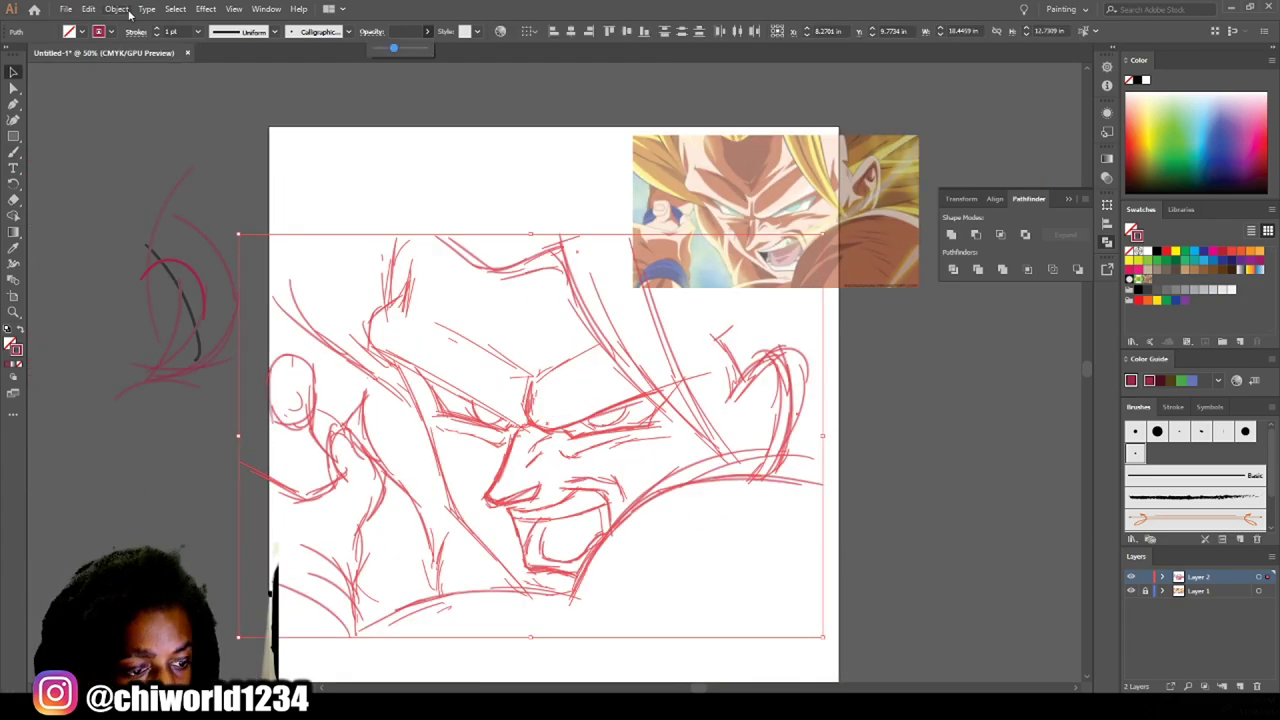
# Add a new Layer 3 for the inked outlines and deselect the sketch.
pyautogui.click(131, 14)
pyautogui.hotkey('ctrl', 'shift', 'a')
pyautogui.hotkey('ctrl', 'l')
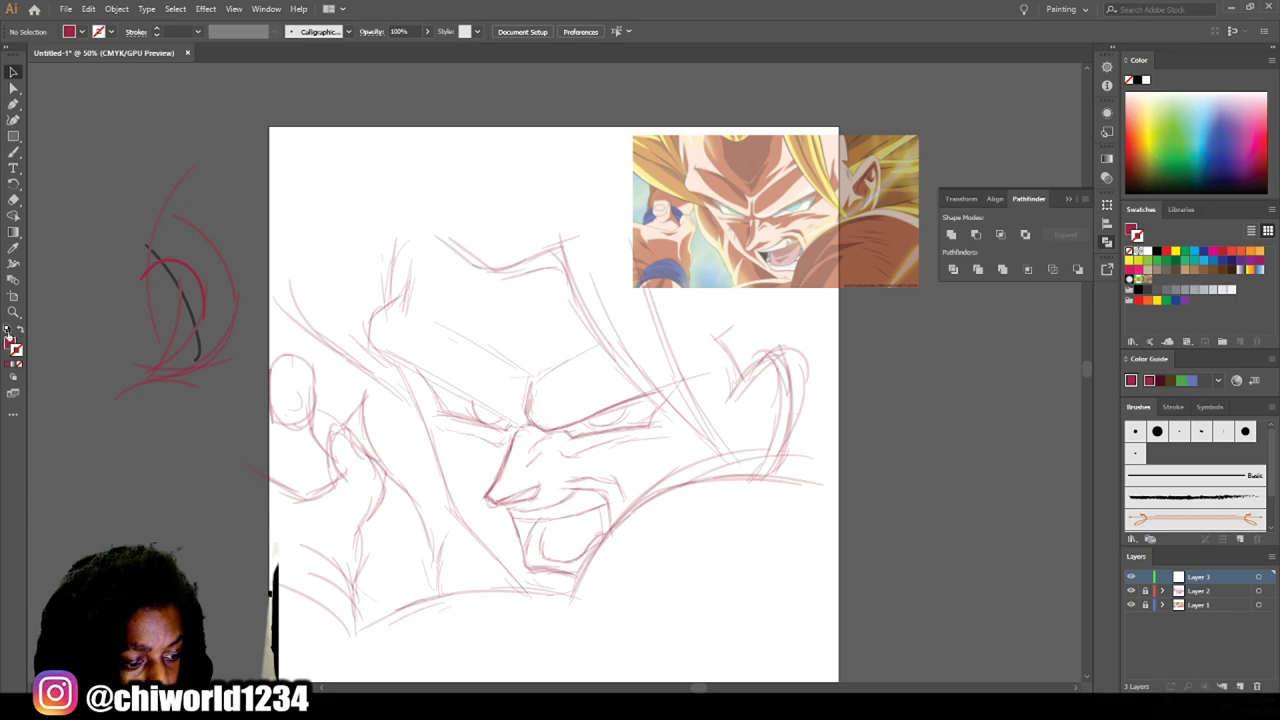
pyautogui.press('b')
pyautogui.hotkey('ctrl', '=')
pyautogui.hotkey('ctrl', '=')
pyautogui.hotkey('ctrl', '=')
# Ink the brows with wavy, dripping black lines.
pyautogui.moveTo(840, 265)
pyautogui.mouseDown()
pyautogui.moveTo(686, 306)
pyautogui.moveTo(597, 360)
pyautogui.moveTo(468, 258)
pyautogui.mouseUp()
pyautogui.scroll(-2, 456, 328)
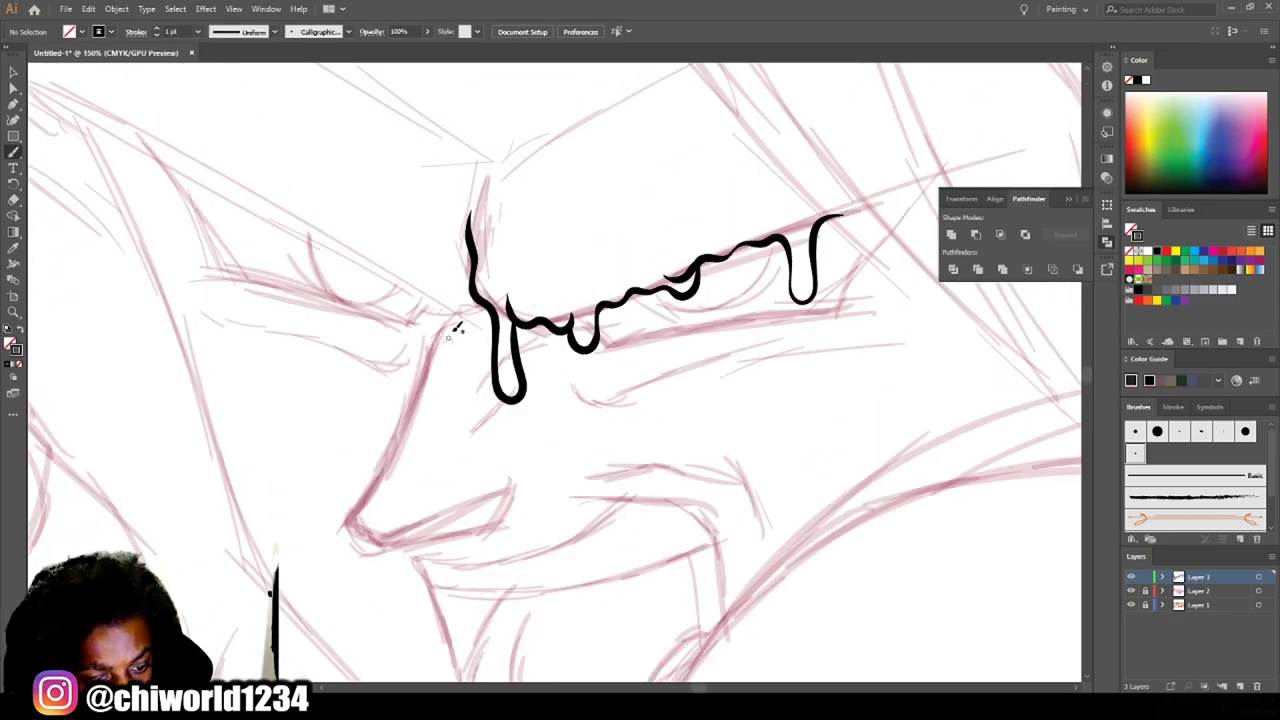
pyautogui.moveTo(456, 328); pyautogui.dragTo(674, 461)
pyautogui.moveTo(686, 350)
pyautogui.mouseDown()
pyautogui.moveTo(529, 366)
pyautogui.moveTo(310, 243)
pyautogui.mouseUp()
pyautogui.scroll(3, 482, 552)
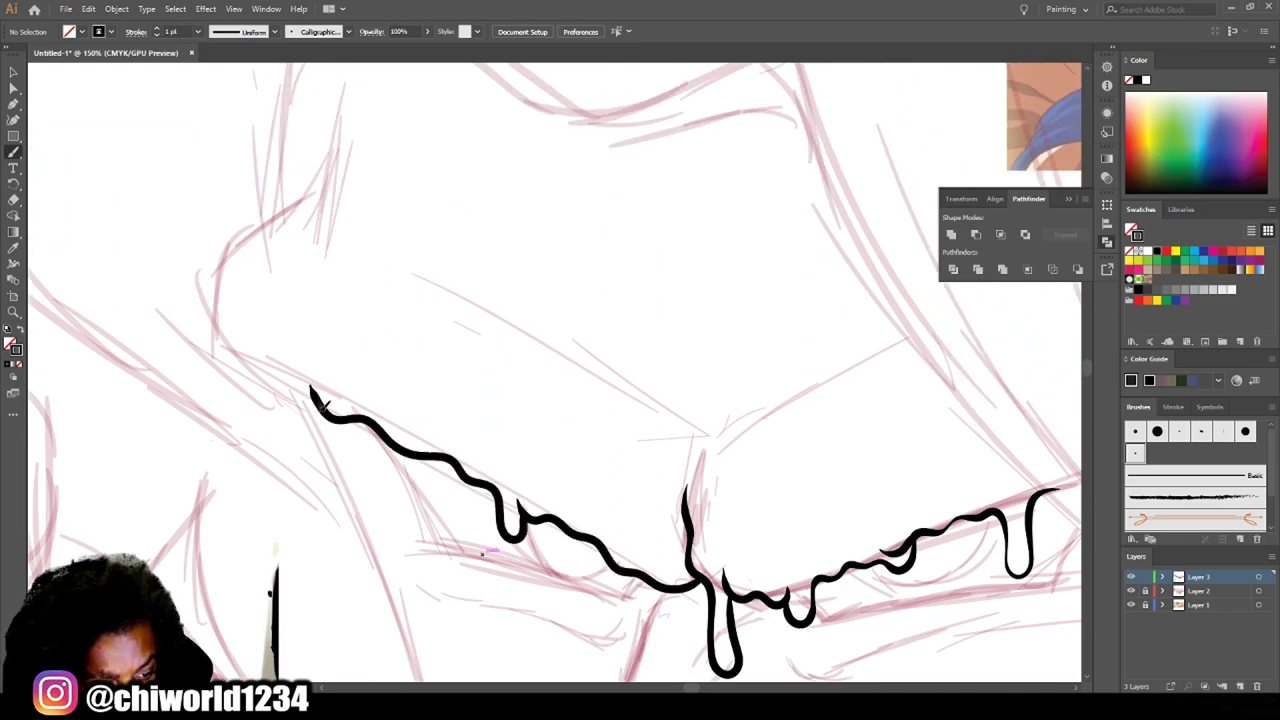
pyautogui.moveTo(312, 395); pyautogui.dragTo(214, 206)
pyautogui.hotkey('ctrl', '-')
pyautogui.hotkey('ctrl', '=')
pyautogui.hotkey('ctrl', '=')
# Ink the curve under the brow and the lower eyelid line.
pyautogui.moveTo(468, 470); pyautogui.dragTo(760, 410)
pyautogui.hscroll(-5, 545, 431)
pyautogui.moveTo(543, 431)
pyautogui.mouseDown()
pyautogui.moveTo(232, 315)
pyautogui.moveTo(205, 225)
pyautogui.mouseUp()
pyautogui.hotkey('ctrl', '-')
pyautogui.scroll(-3, 554, 372)
pyautogui.hscroll(3, 554, 372)
# Ink the nose line and its dripping underside.
pyautogui.moveTo(433, 295)
pyautogui.mouseDown()
pyautogui.moveTo(401, 512)
pyautogui.moveTo(500, 462)
pyautogui.moveTo(450, 535)
pyautogui.mouseUp()
pyautogui.hotkey('ctrl', '-')
pyautogui.hotkey('ctrl', '=')
pyautogui.moveTo(720, 455)
pyautogui.mouseDown()
pyautogui.moveTo(622, 352)
pyautogui.moveTo(555, 350)
pyautogui.moveTo(405, 405)
pyautogui.moveTo(500, 590)
pyautogui.moveTo(620, 600)
pyautogui.mouseUp()
pyautogui.hotkey('ctrl', '-')
pyautogui.hotkey('ctrl', '-')
pyautogui.hotkey('ctrl', '-')
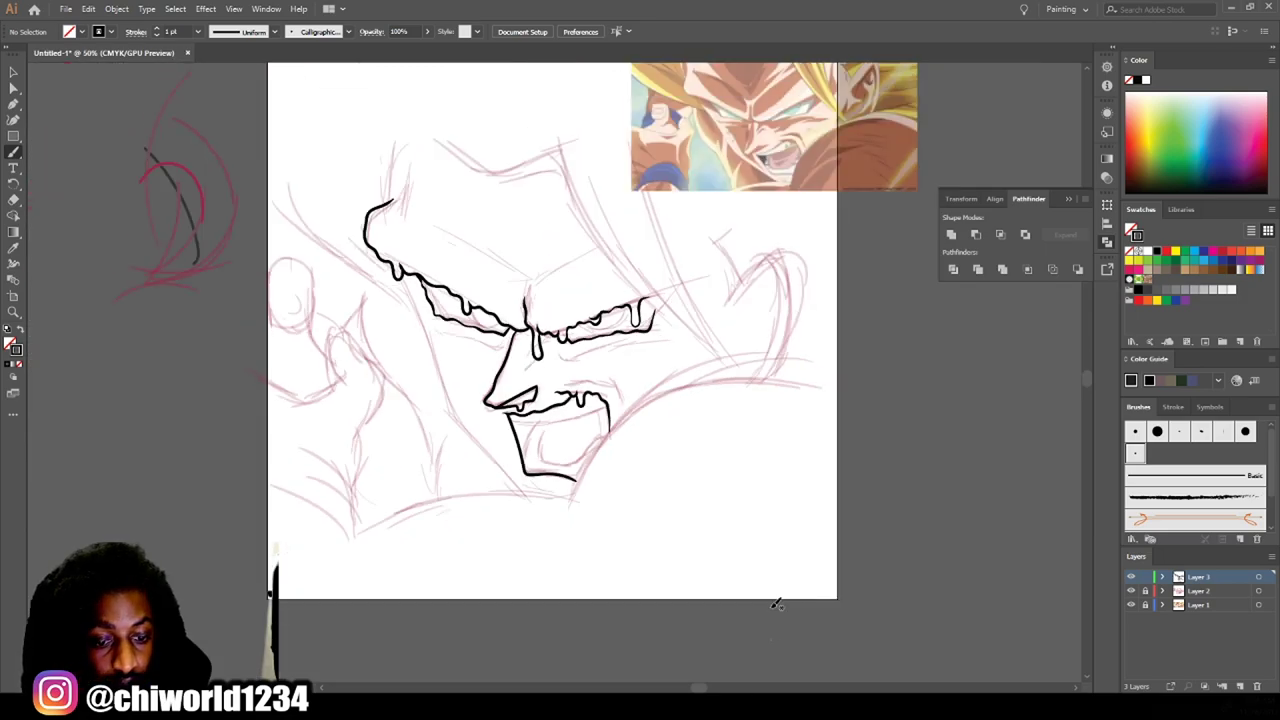
# Ink the lower and wavy inner mouth outlines and the left cheek line.
pyautogui.hotkey('ctrl', '=')
pyautogui.hotkey('ctrl', '=')
pyautogui.hotkey('ctrl', '=')
pyautogui.moveTo(440, 575); pyautogui.dragTo(720, 525)
pyautogui.hotkey('ctrl', '-')
pyautogui.hotkey('ctrl', '-')
pyautogui.hotkey('ctrl', '-')
pyautogui.hotkey('ctrl', '=')
pyautogui.hotkey('ctrl', '=')
pyautogui.hotkey('ctrl', '=')
pyautogui.moveTo(668, 448)
pyautogui.mouseDown()
pyautogui.moveTo(585, 505)
pyautogui.moveTo(390, 540)
pyautogui.moveTo(430, 402)
pyautogui.mouseUp()
pyautogui.moveTo(340, 560); pyautogui.dragTo(368, 428)
# Ink the lower eye-bag lines and the long cheek and jaw contour.
pyautogui.hotkey('ctrl', '-')
pyautogui.moveTo(493, 305); pyautogui.dragTo(648, 595)
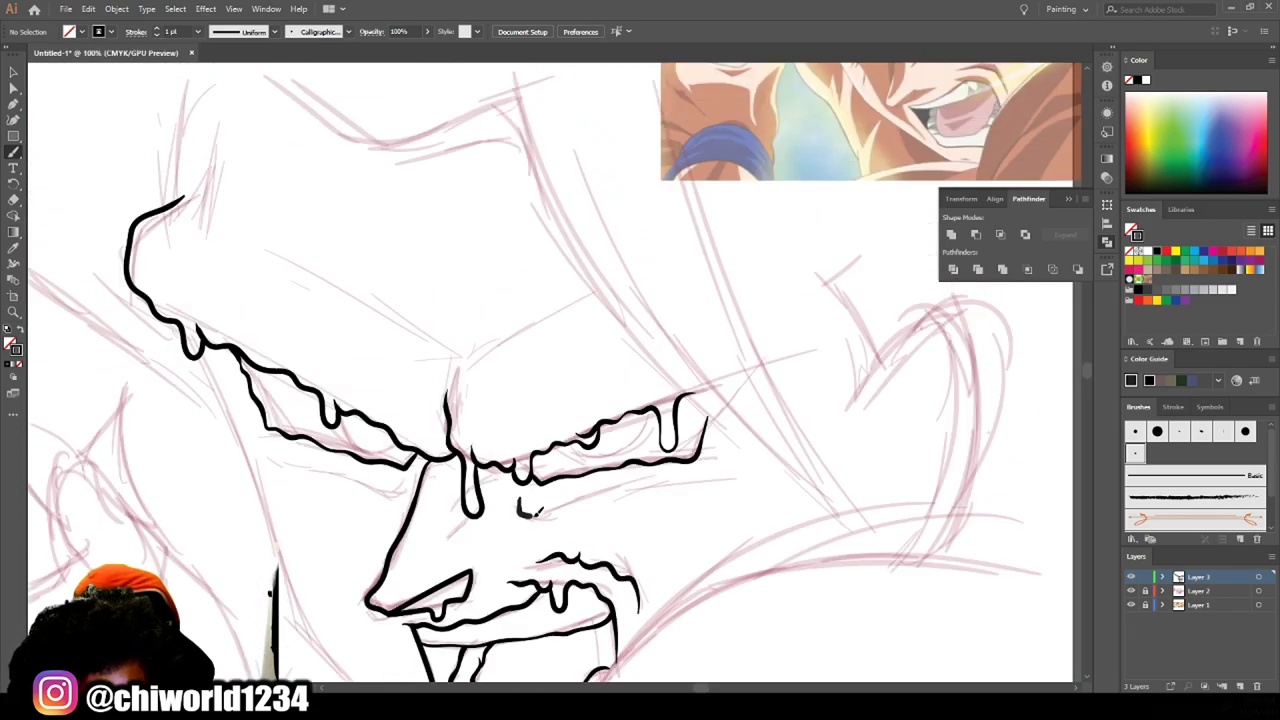
pyautogui.moveTo(537, 511); pyautogui.dragTo(688, 475)
pyautogui.scroll(5, 535, 592)
pyautogui.moveTo(455, 540); pyautogui.dragTo(573, 481)
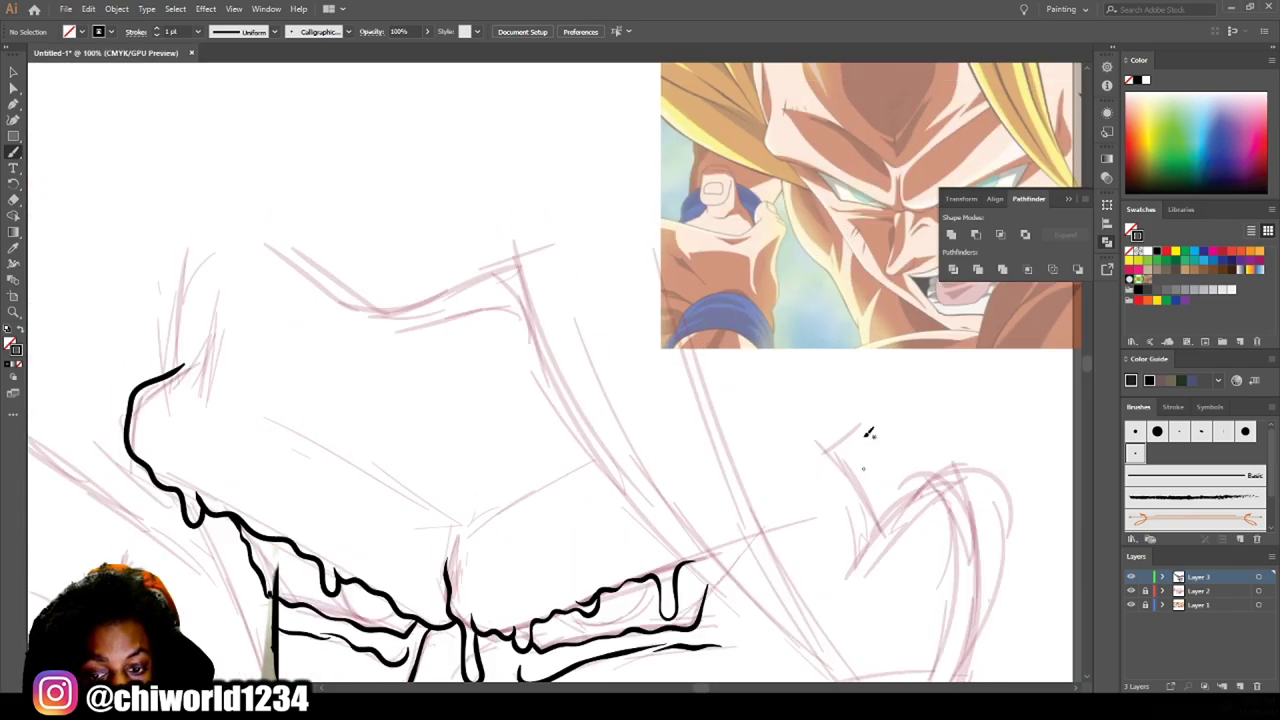
pyautogui.moveTo(426, 518); pyautogui.dragTo(228, 392)
pyautogui.hotkey('ctrl', '-')
pyautogui.hotkey('ctrl', '+')
pyautogui.moveTo(540, 640); pyautogui.dragTo(297, 200)
pyautogui.hotkey('ctrl', '-')
pyautogui.hotkey('ctrl', '-')
pyautogui.hotkey('ctrl', '-')
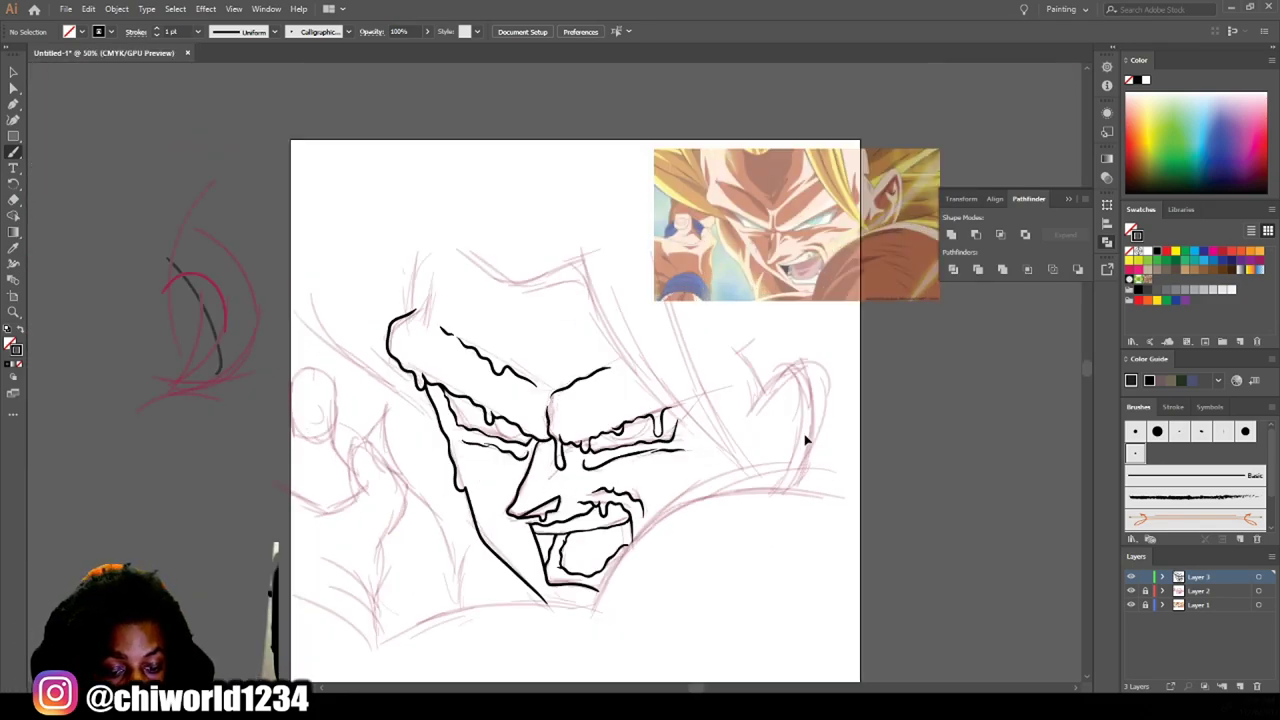
# Replace the smooth outline stroke with a wavy, dripping black line.
pyautogui.hotkey('ctrl', '+')
pyautogui.hotkey('ctrl', '+')
pyautogui.hotkey('ctrl', 'z')
pyautogui.hotkey('ctrl', '-')
pyautogui.hotkey('ctrl', '+')
pyautogui.hotkey('ctrl', '+')
pyautogui.hotkey('ctrl', '+')
pyautogui.moveTo(840, 628)
pyautogui.mouseDown()
pyautogui.moveTo(614, 429)
pyautogui.moveTo(481, 271)
pyautogui.mouseUp()
# Ink two more wavy black outline strokes, one running up the right side.
pyautogui.hotkey('ctrl', '-')
pyautogui.moveTo(500, 522)
pyautogui.mouseDown()
pyautogui.moveTo(394, 429)
pyautogui.moveTo(271, 194)
pyautogui.mouseUp()
pyautogui.hotkey('ctrl', '-')
pyautogui.hotkey('ctrl', '-')
pyautogui.hotkey('ctrl', '+')
pyautogui.hotkey('ctrl', '+')
pyautogui.moveTo(712, 464)
pyautogui.mouseDown()
pyautogui.moveTo(640, 405)
pyautogui.moveTo(528, 192)
pyautogui.mouseUp()
# Ink the left edge and the dripping top edge of the hair.
pyautogui.hotkey('ctrl', '-')
pyautogui.hotkey('ctrl', '-')
pyautogui.hotkey('ctrl', '+')
pyautogui.hotkey('ctrl', '+')
pyautogui.moveTo(276, 398); pyautogui.dragTo(268, 262)
pyautogui.moveTo(598, 302)
pyautogui.mouseDown()
pyautogui.moveTo(414, 335)
pyautogui.moveTo(262, 255)
pyautogui.mouseUp()
# Ink the jaw curve and the long right-side outline.
pyautogui.hotkey('ctrl', '-')
pyautogui.hotkey('ctrl', '-')
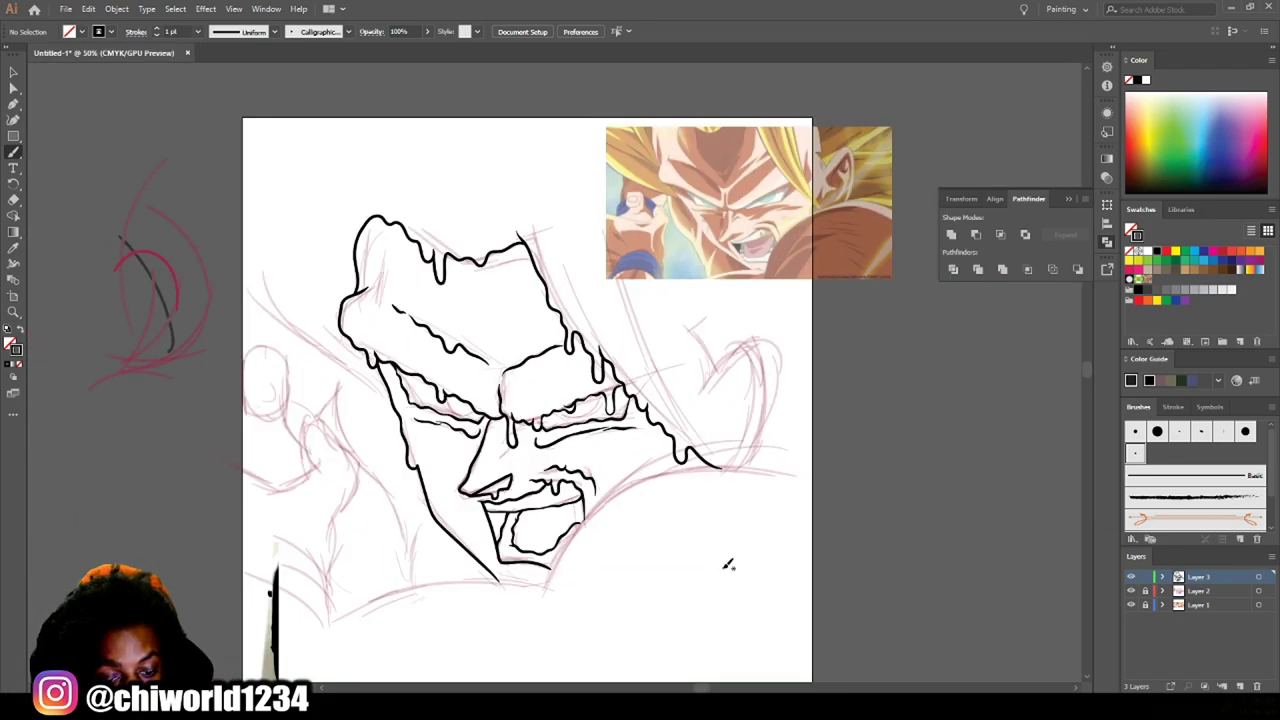
pyautogui.hotkey('ctrl', '+')
pyautogui.moveTo(303, 627)
pyautogui.mouseDown()
pyautogui.moveTo(614, 584)
pyautogui.moveTo(905, 430)
pyautogui.mouseUp()
pyautogui.hotkey('ctrl', '+')
pyautogui.moveTo(800, 618)
pyautogui.mouseDown()
pyautogui.moveTo(634, 243)
pyautogui.moveTo(557, 124)
pyautogui.mouseUp()
# Add short black strokes for the neck and the lower-left shoulder.
pyautogui.hotkey('ctrl', '-')
pyautogui.hotkey('ctrl', '+')
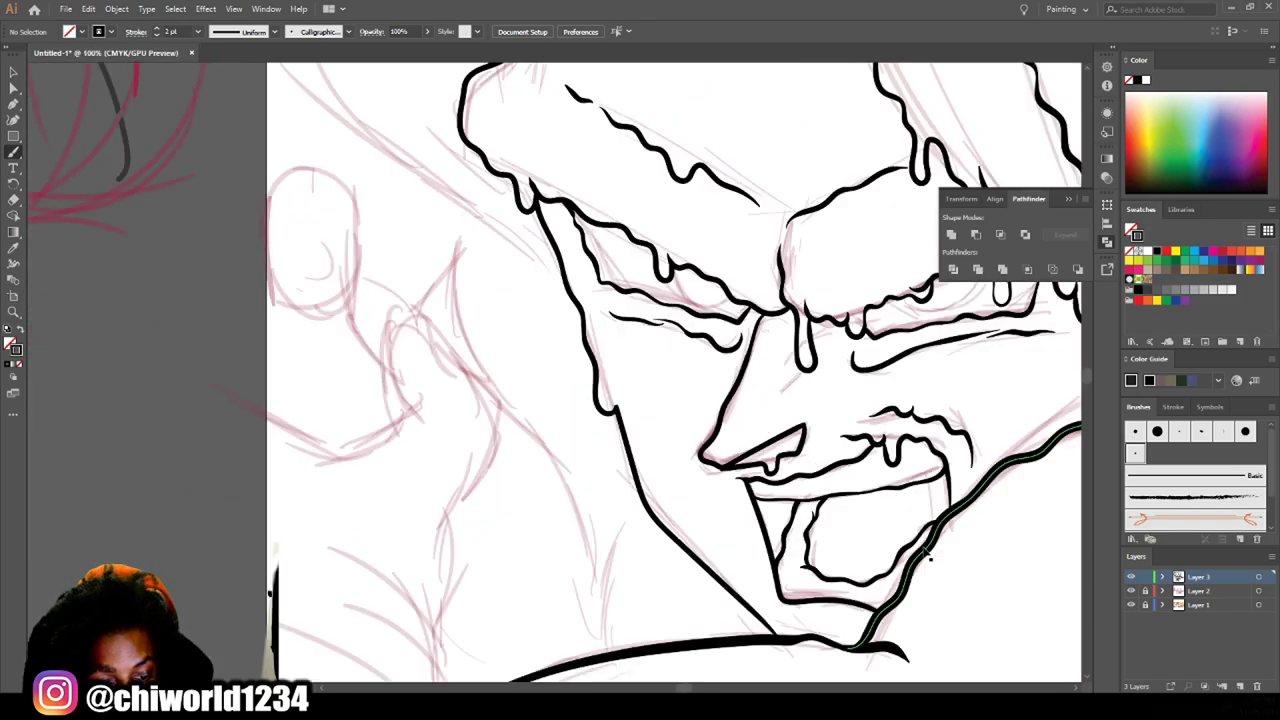
pyautogui.moveTo(435, 603); pyautogui.dragTo(411, 462)
pyautogui.moveTo(300, 515); pyautogui.dragTo(385, 545)
pyautogui.moveTo(250, 470); pyautogui.dragTo(350, 445)
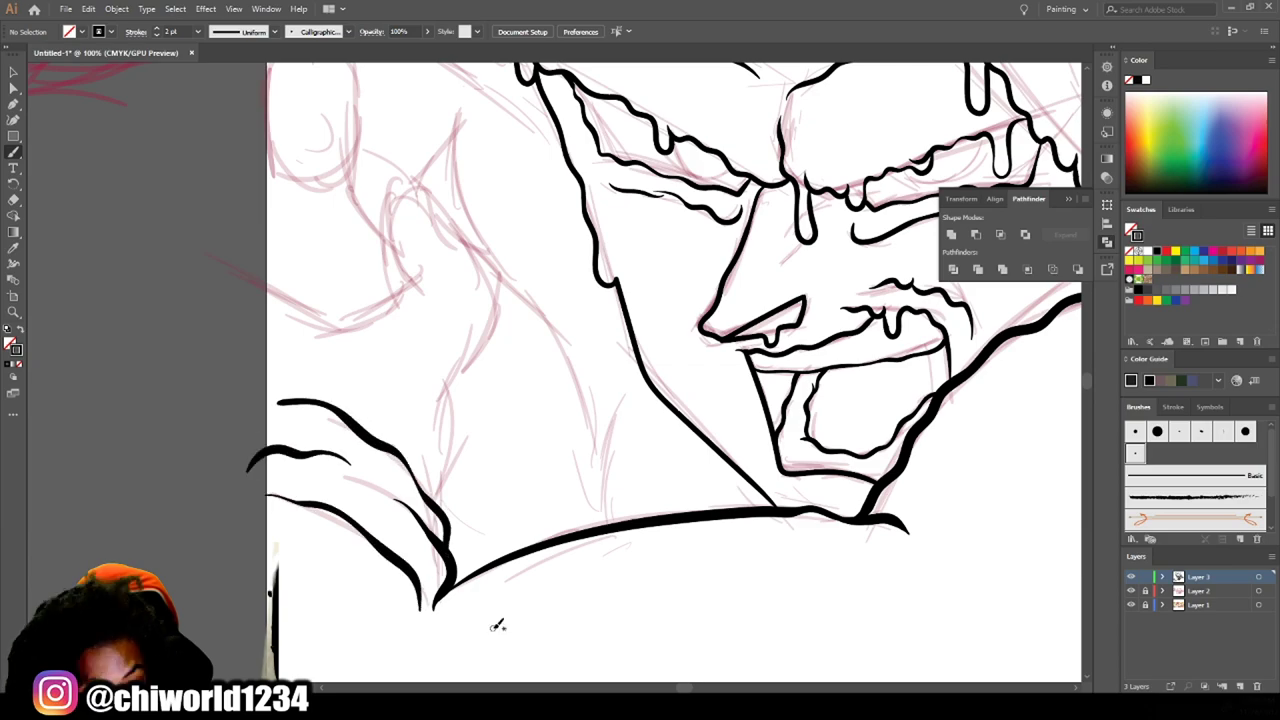
pyautogui.hscroll(5, 873, 600)
# Ink a stroke beside the hair and the shoulder curl on the right.
pyautogui.hotkey('ctrl', '+')
pyautogui.scroll(1, 873, 600)
pyautogui.moveTo(600, 535); pyautogui.dragTo(562, 436)
pyautogui.scroll(-1, 562, 436)
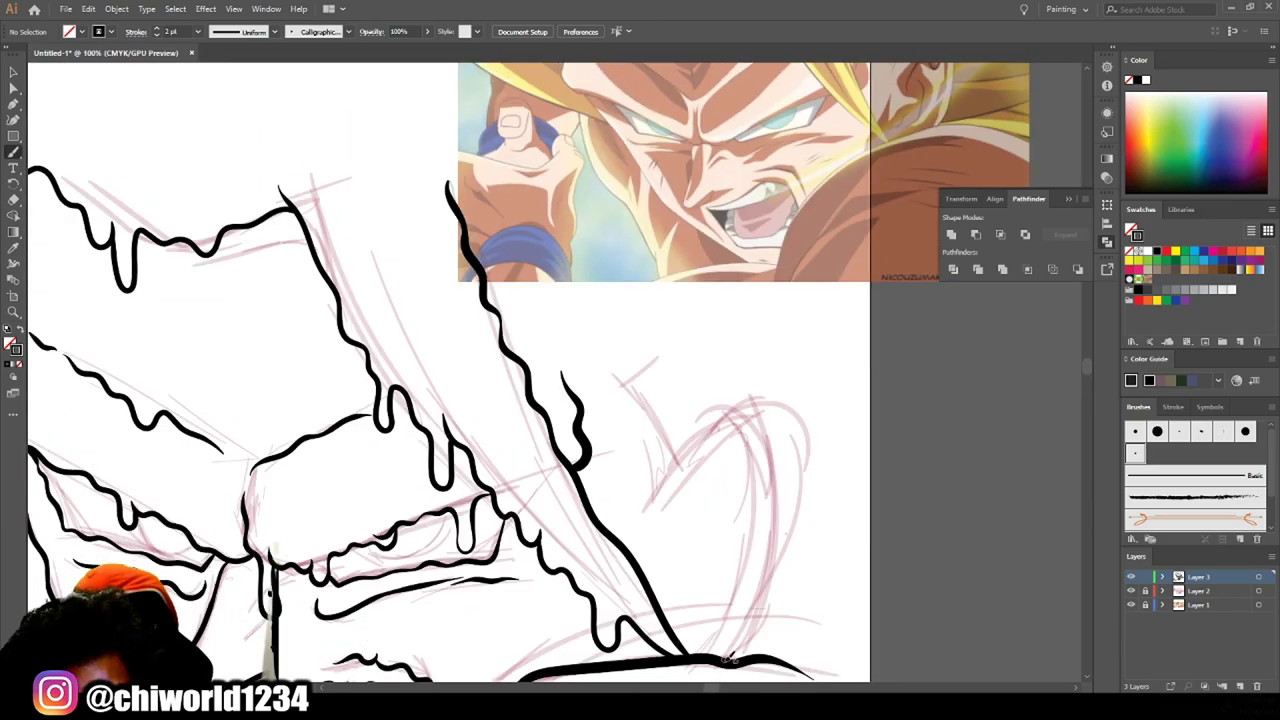
pyautogui.moveTo(725, 660)
pyautogui.mouseDown()
pyautogui.moveTo(803, 437)
pyautogui.moveTo(686, 428)
pyautogui.moveTo(642, 502)
pyautogui.mouseUp()
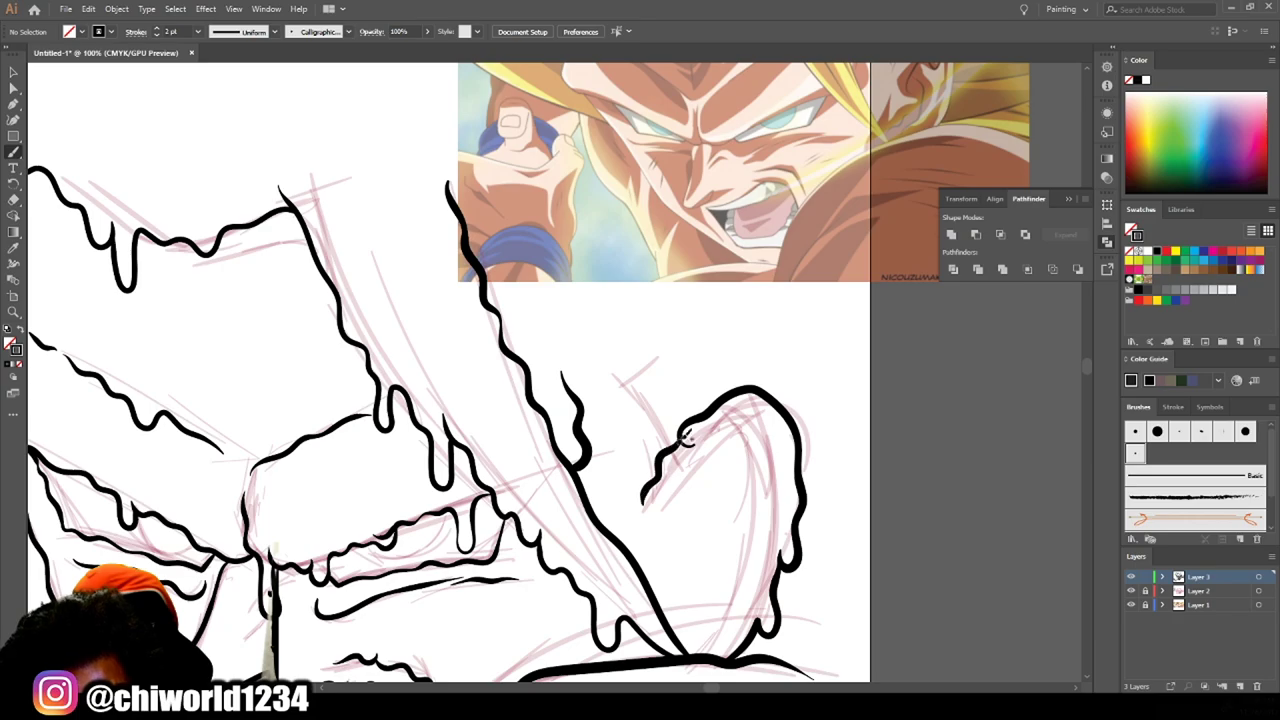
# Outline the wavy forearm and the raised fist across the knuckles.
pyautogui.scroll(2, 980, 513)
pyautogui.hscroll(1, 980, 513)
pyautogui.moveTo(518, 500); pyautogui.dragTo(480, 270)
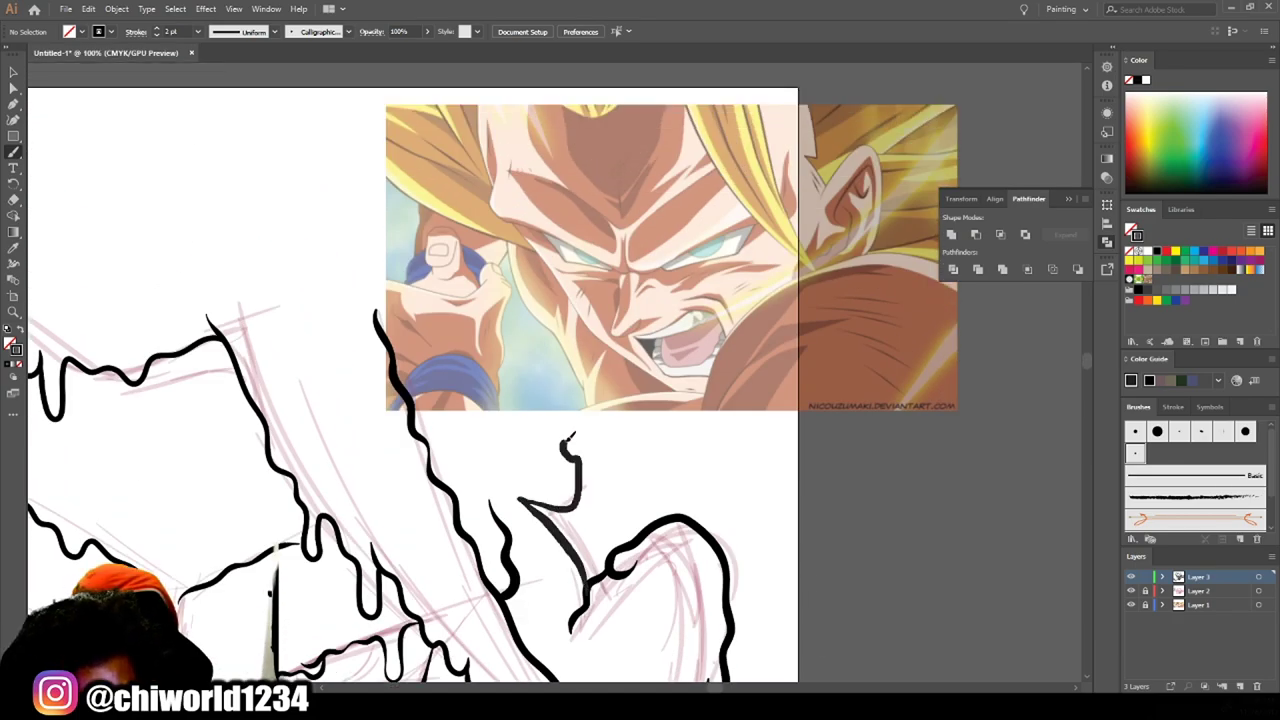
pyautogui.hscroll(-1, 528, 559)
pyautogui.scroll(2, 546, 276)
pyautogui.moveTo(420, 370)
pyautogui.mouseDown()
pyautogui.moveTo(385, 320)
pyautogui.moveTo(545, 260)
pyautogui.moveTo(645, 320)
pyautogui.mouseUp()
pyautogui.scroll(-3, 664, 542)
pyautogui.scroll(2, 664, 542)
pyautogui.scroll(1, 309, 556)
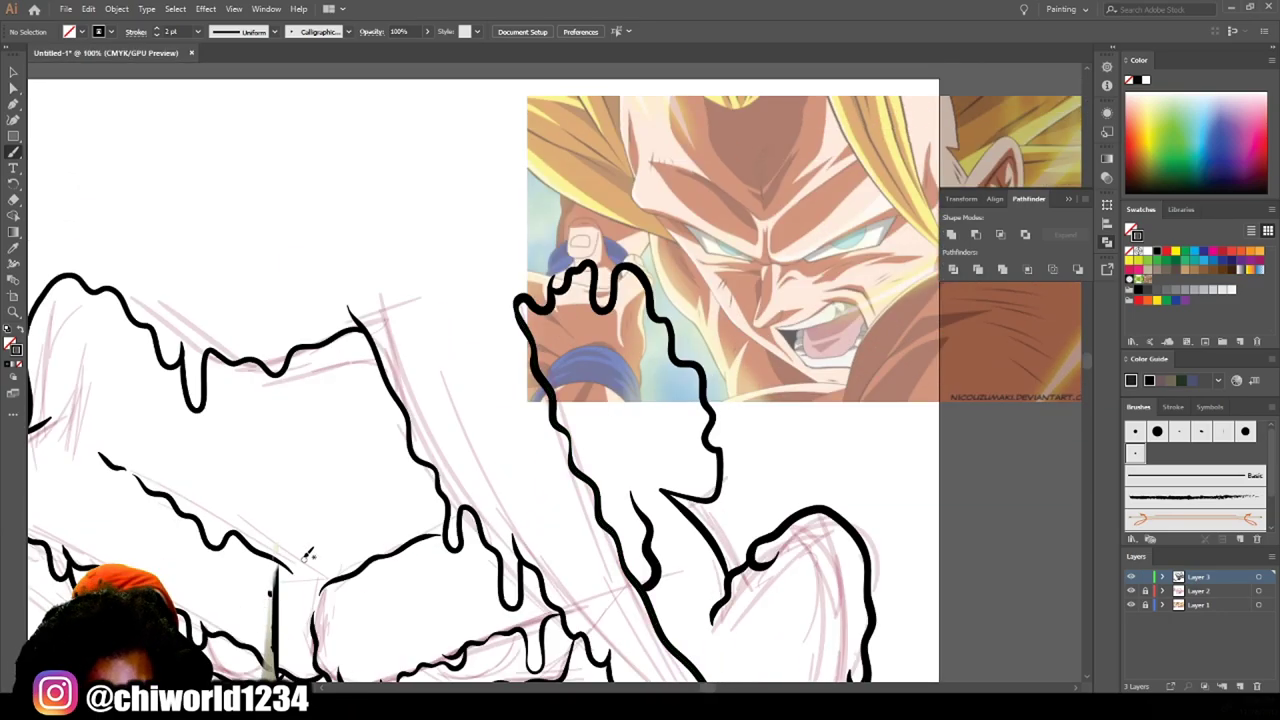
# Draw a wavy line beside the mouth and a wrinkle on the nose bridge.
pyautogui.scroll(-2, 606, 629)
pyautogui.scroll(2, 606, 629)
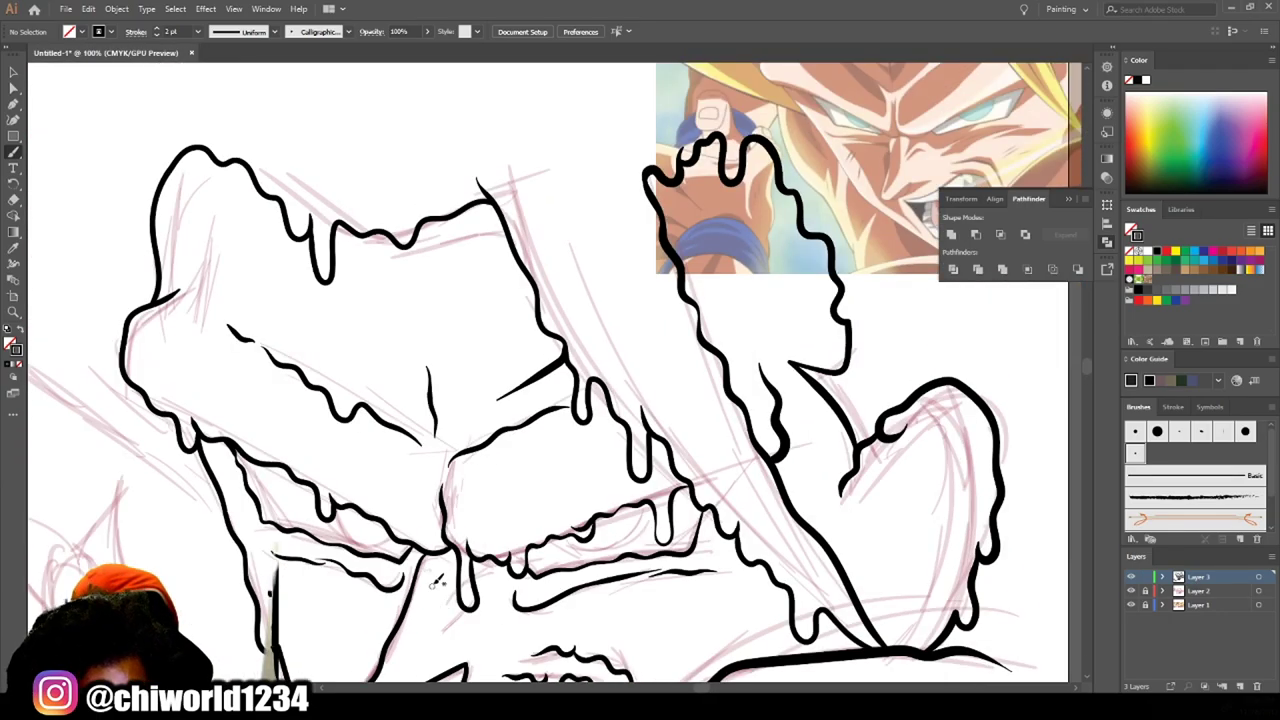
pyautogui.scroll(1, 450, 545)
pyautogui.scroll(-1, 450, 545)
pyautogui.scroll(-2, 550, 400)
pyautogui.moveTo(715, 545); pyautogui.dragTo(600, 468)
pyautogui.moveTo(476, 339); pyautogui.dragTo(572, 362)
# Add U-shaped drips on the face and drip strokes on the upper-left head.
pyautogui.scroll(-1, 500, 420)
pyautogui.moveTo(372, 528); pyautogui.dragTo(398, 545)
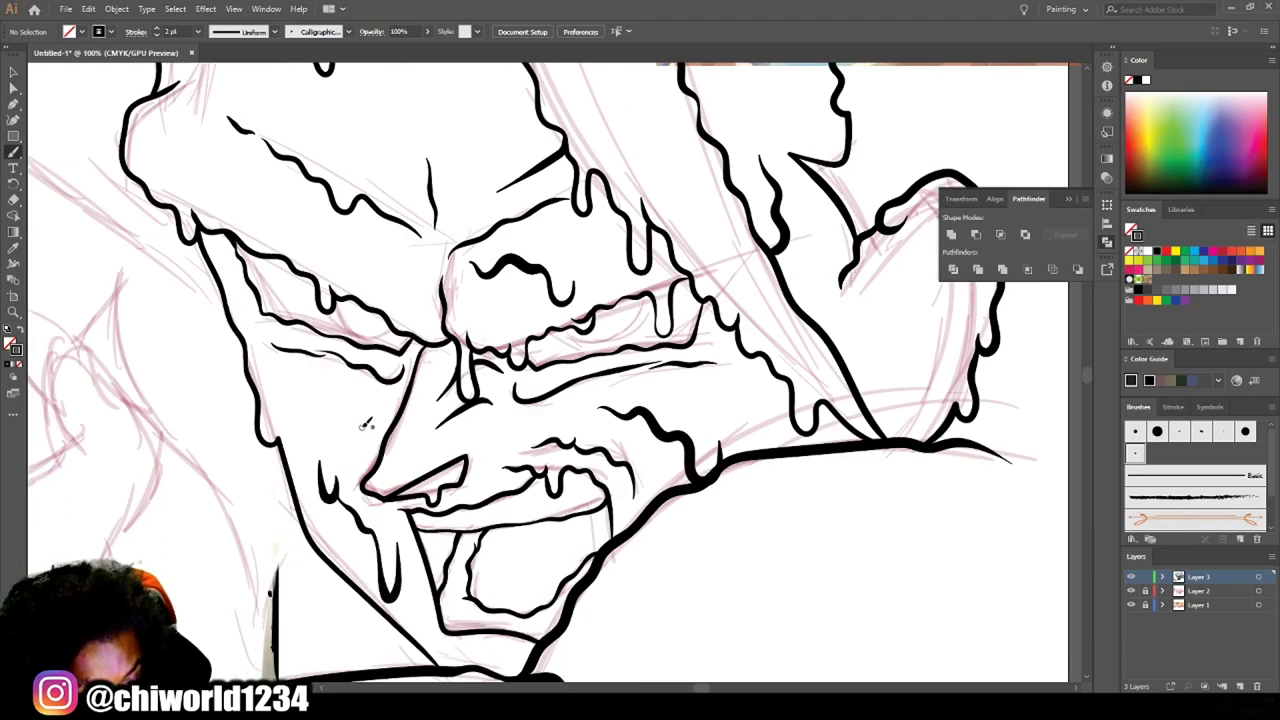
pyautogui.scroll(2, 300, 420)
pyautogui.moveTo(211, 307); pyautogui.dragTo(345, 275)
pyautogui.moveTo(200, 145); pyautogui.dragTo(215, 215)
pyautogui.scroll(1, 215, 215)
pyautogui.moveTo(500, 378); pyautogui.dragTo(403, 327)
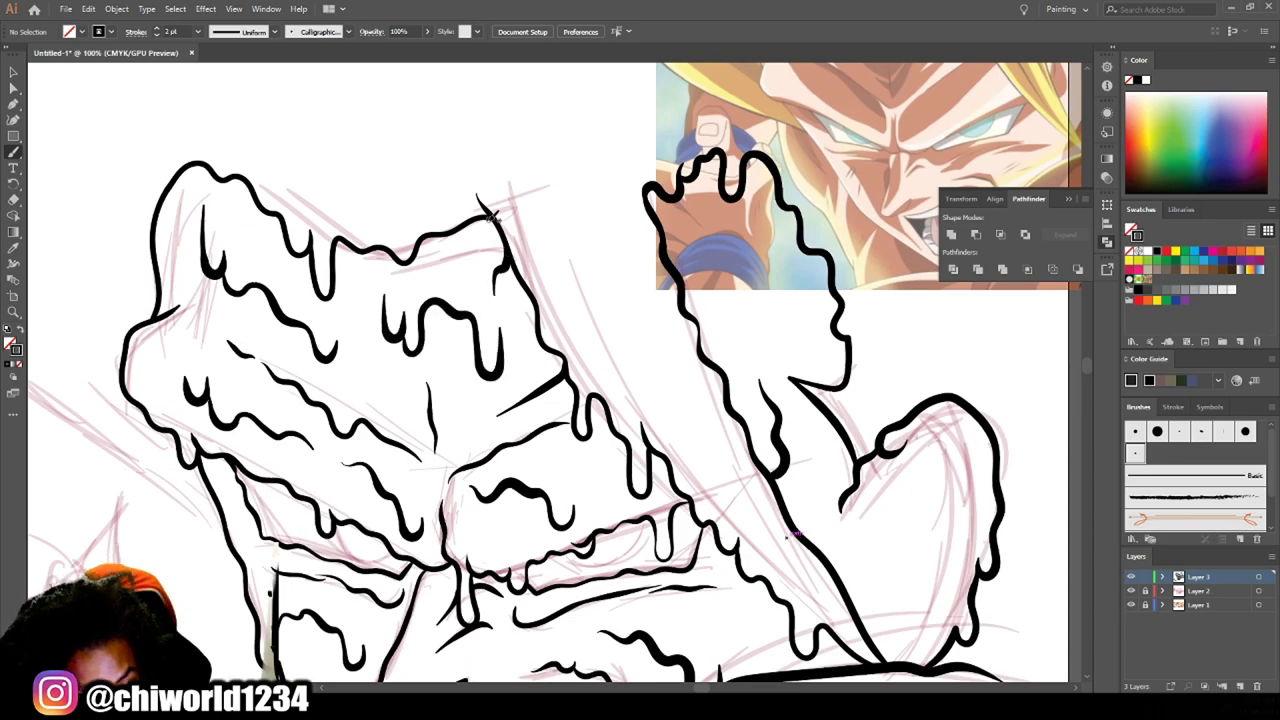
# Add a brush stroke near the fist and drip strokes inside it.
pyautogui.scroll(-2, 400, 323)
pyautogui.scroll(2, 960, 558)
pyautogui.moveTo(600, 618)
pyautogui.mouseDown()
pyautogui.moveTo(637, 517)
pyautogui.moveTo(680, 465)
pyautogui.moveTo(675, 535)
pyautogui.moveTo(592, 646)
pyautogui.mouseUp()
pyautogui.scroll(-1, 660, 490)
pyautogui.scroll(1, 660, 490)
pyautogui.moveTo(690, 465); pyautogui.dragTo(655, 640)
# Fill the fist with additional dark interior strokes, including one at the lower left.
pyautogui.scroll(-3, 680, 480)
pyautogui.scroll(4, 680, 480)
pyautogui.moveTo(560, 480)
pyautogui.mouseDown()
pyautogui.moveTo(530, 605)
pyautogui.moveTo(600, 505)
pyautogui.mouseUp()
pyautogui.moveTo(580, 440); pyautogui.dragTo(560, 540)
pyautogui.scroll(-2, 550, 400)
pyautogui.moveTo(560, 460)
pyautogui.mouseDown()
pyautogui.moveTo(545, 540)
pyautogui.moveTo(543, 435)
pyautogui.mouseUp()
pyautogui.scroll(2, 300, 480)
pyautogui.scroll(1, 300, 480)
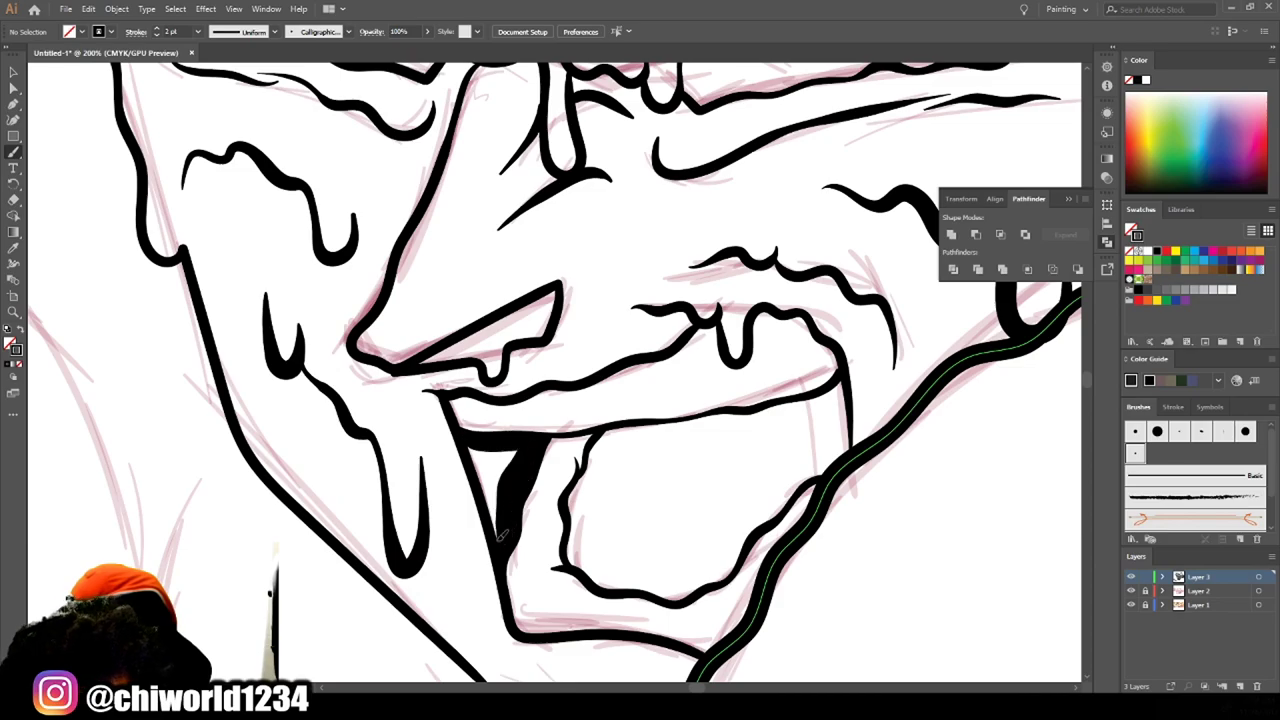
# Add a short dark stroke on the upper face and a long dark stroke on the left side.
pyautogui.scroll(-2, 505, 537)
pyautogui.scroll(-2, 969, 628)
pyautogui.scroll(3, 894, 606)
pyautogui.moveTo(592, 440); pyautogui.dragTo(655, 472)
pyautogui.scroll(-2, 1023, 614)
pyautogui.scroll(-1, 480, 523)
pyautogui.scroll(-3, 826, 566)
pyautogui.scroll(1, 820, 570)
pyautogui.scroll(2, 814, 574)
pyautogui.scroll(-1, 814, 574)
pyautogui.moveTo(395, 668)
pyautogui.mouseDown()
pyautogui.moveTo(423, 535)
pyautogui.moveTo(420, 462)
pyautogui.moveTo(266, 486)
pyautogui.mouseUp()
# Ink around the sketched oval at the left edge to outline the second fist.
pyautogui.scroll(1, 357, 520)
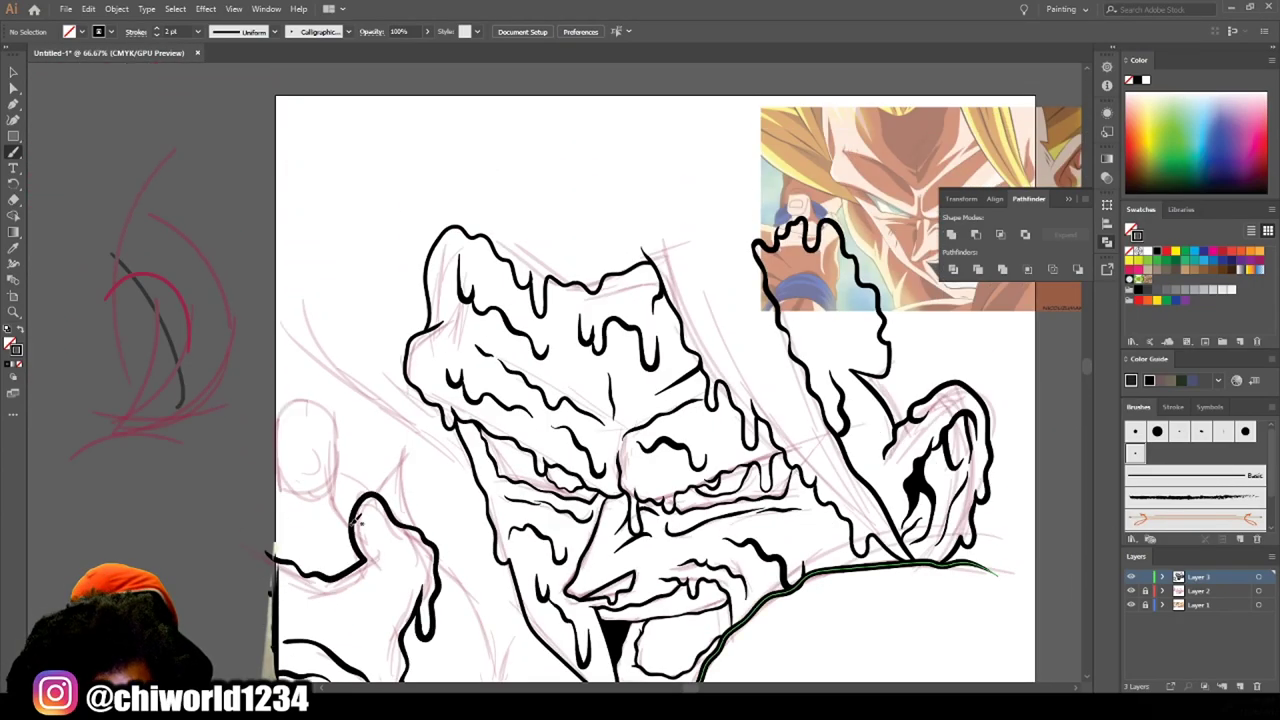
pyautogui.moveTo(328, 442)
pyautogui.mouseDown()
pyautogui.moveTo(262, 480)
pyautogui.moveTo(328, 455)
pyautogui.mouseUp()
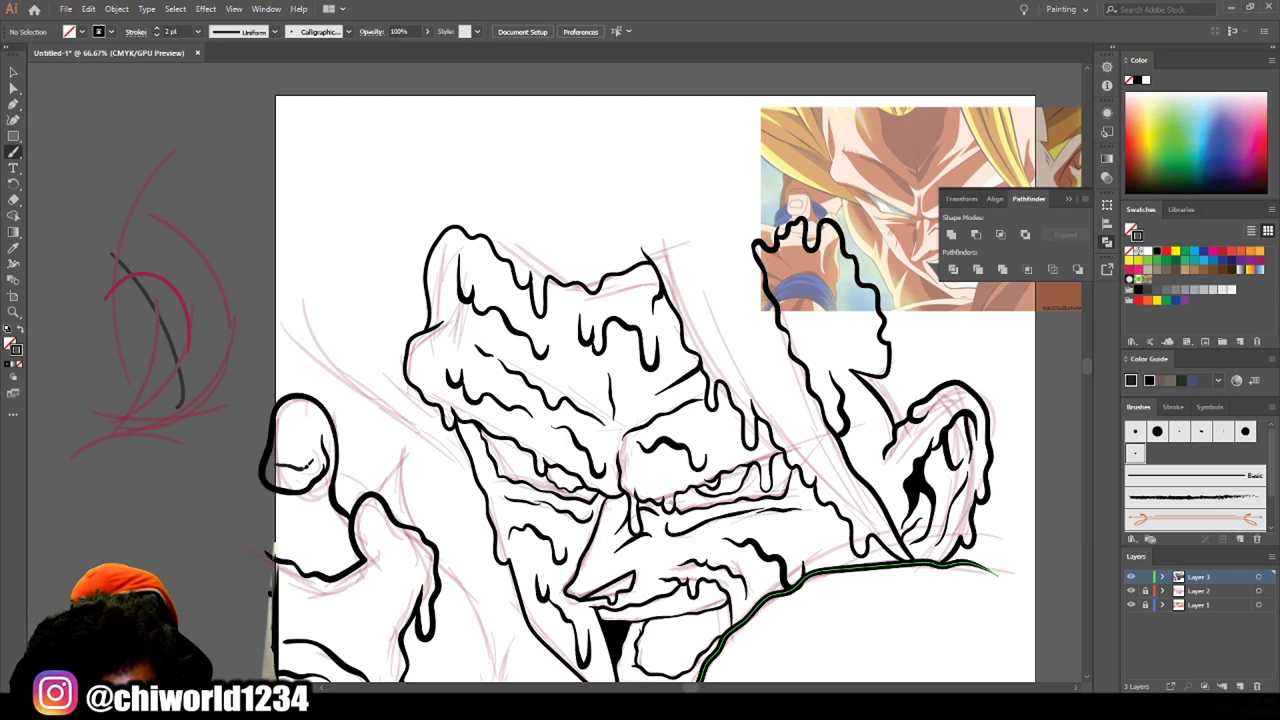
pyautogui.scroll(-1, 303, 463)
pyautogui.scroll(-1, 372, 478)
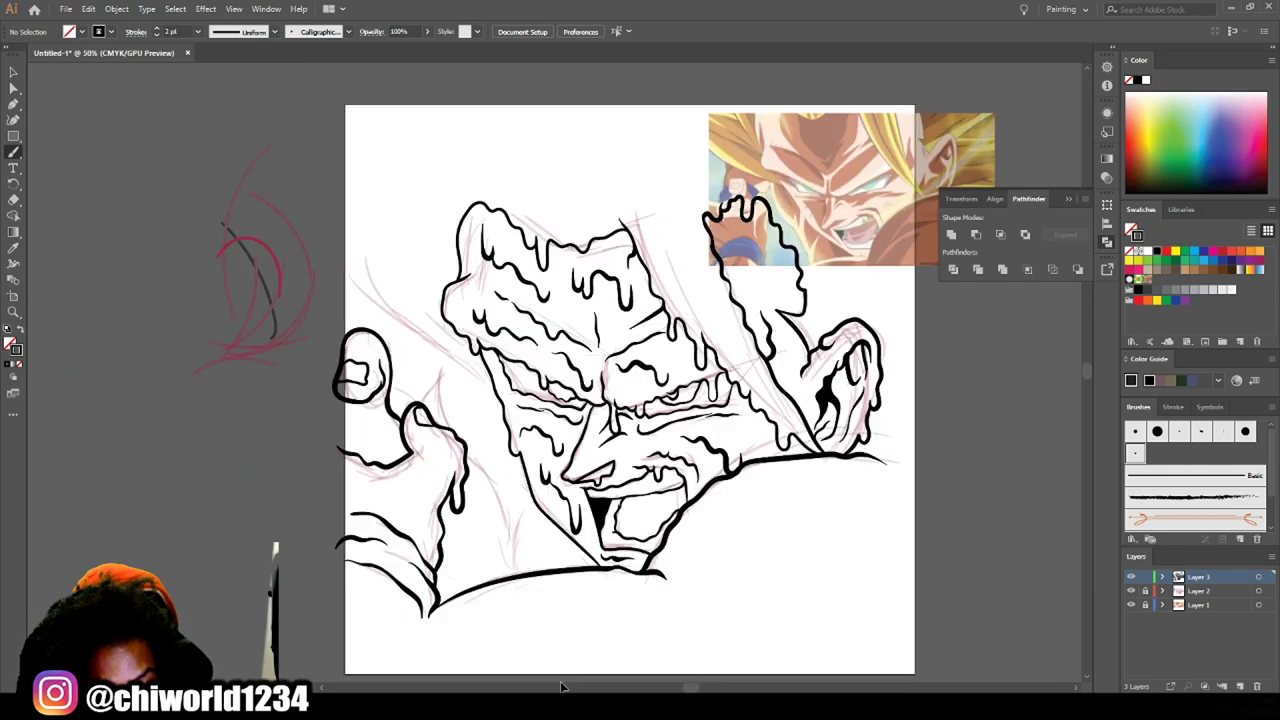
pyautogui.scroll(1, 488, 640)
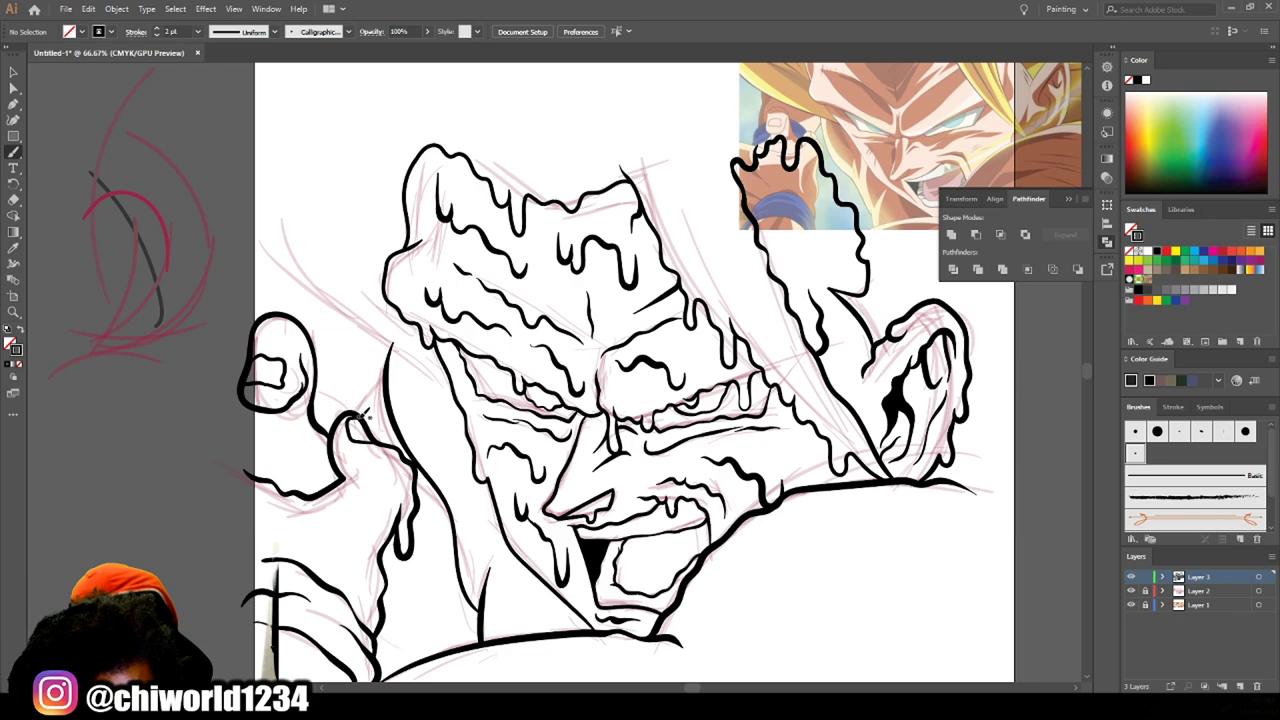
pyautogui.scroll(2, 268, 372)
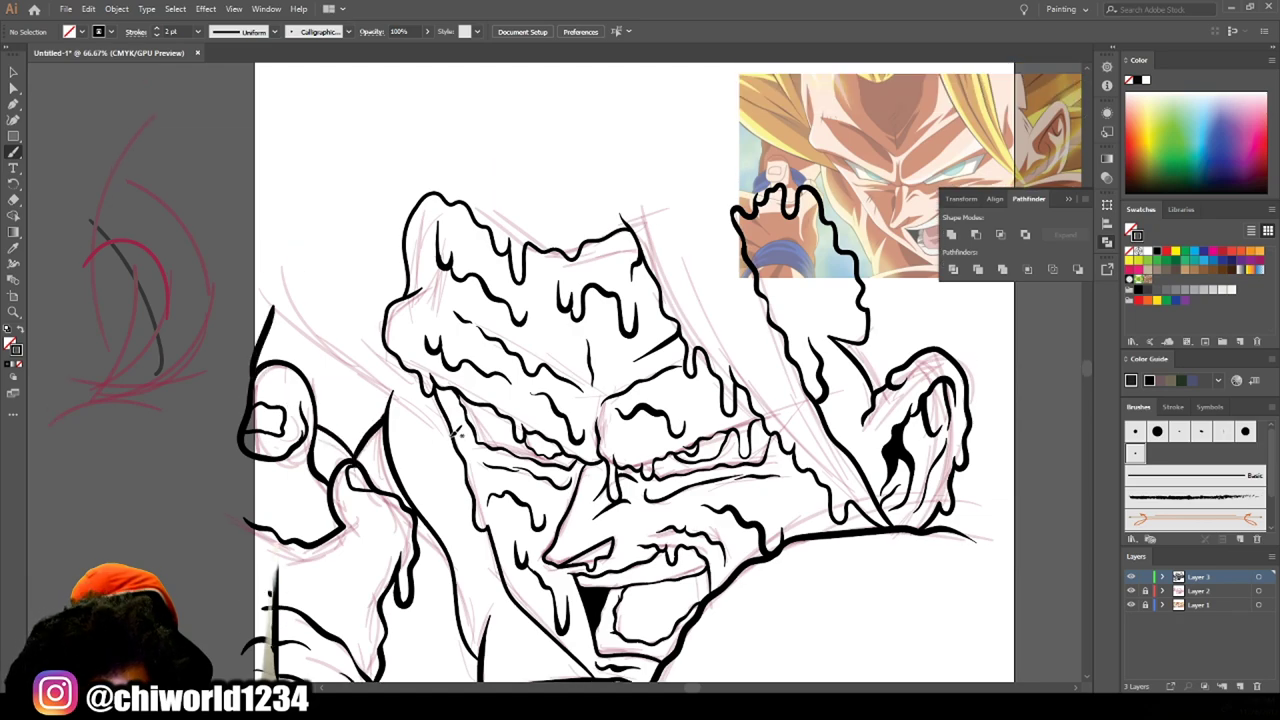
pyautogui.scroll(-4, 836, 644)
pyautogui.scroll(4, 836, 644)
pyautogui.hscroll(3, 808, 608)
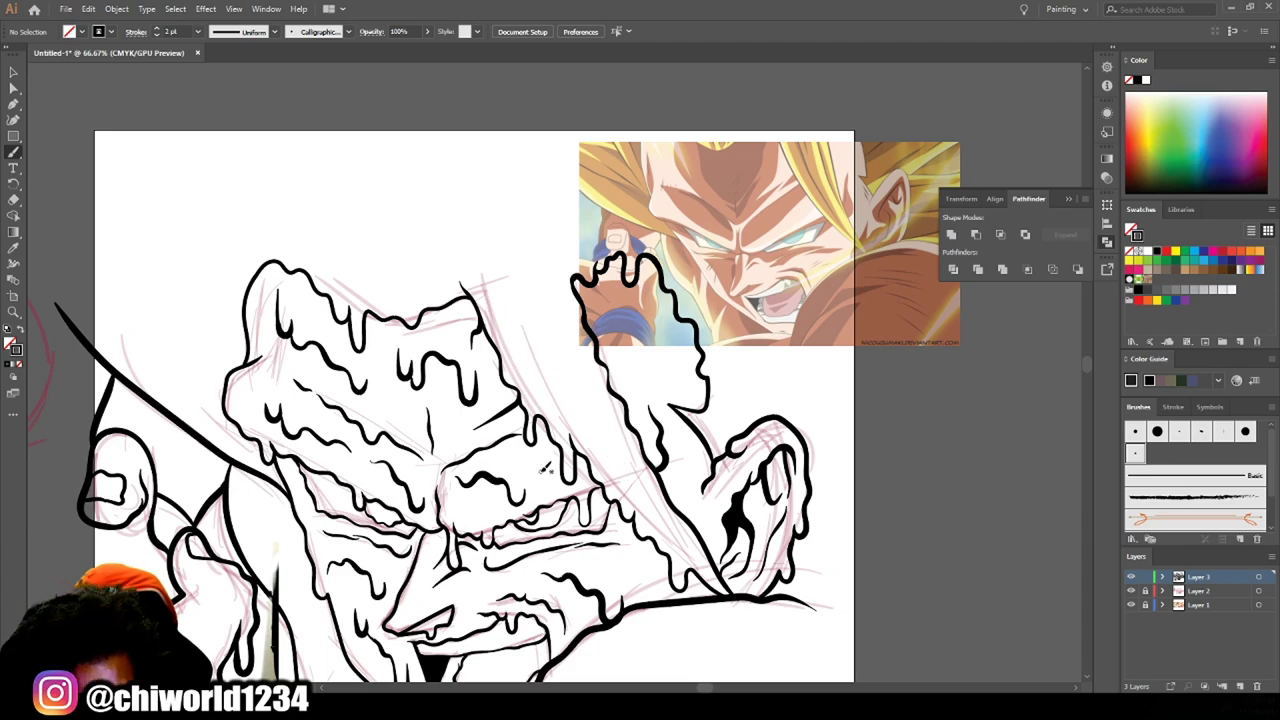
# Draw a U-shaped drip on the lower face and extend the ledge and left-edge outlines into wavy drips.
pyautogui.scroll(-3, 510, 298)
pyautogui.scroll(3, 712, 565)
pyautogui.moveTo(676, 484); pyautogui.dragTo(690, 486)
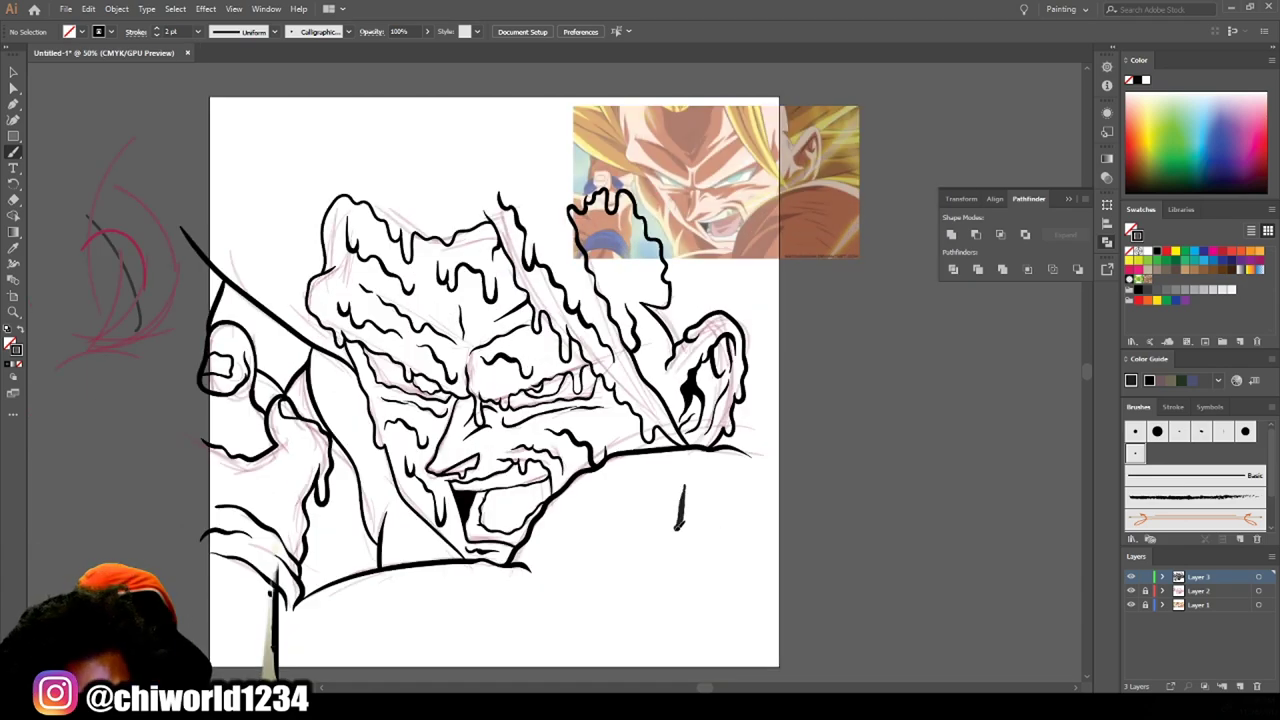
pyautogui.hscroll(-1, 660, 560)
pyautogui.moveTo(840, 420); pyautogui.dragTo(703, 530)
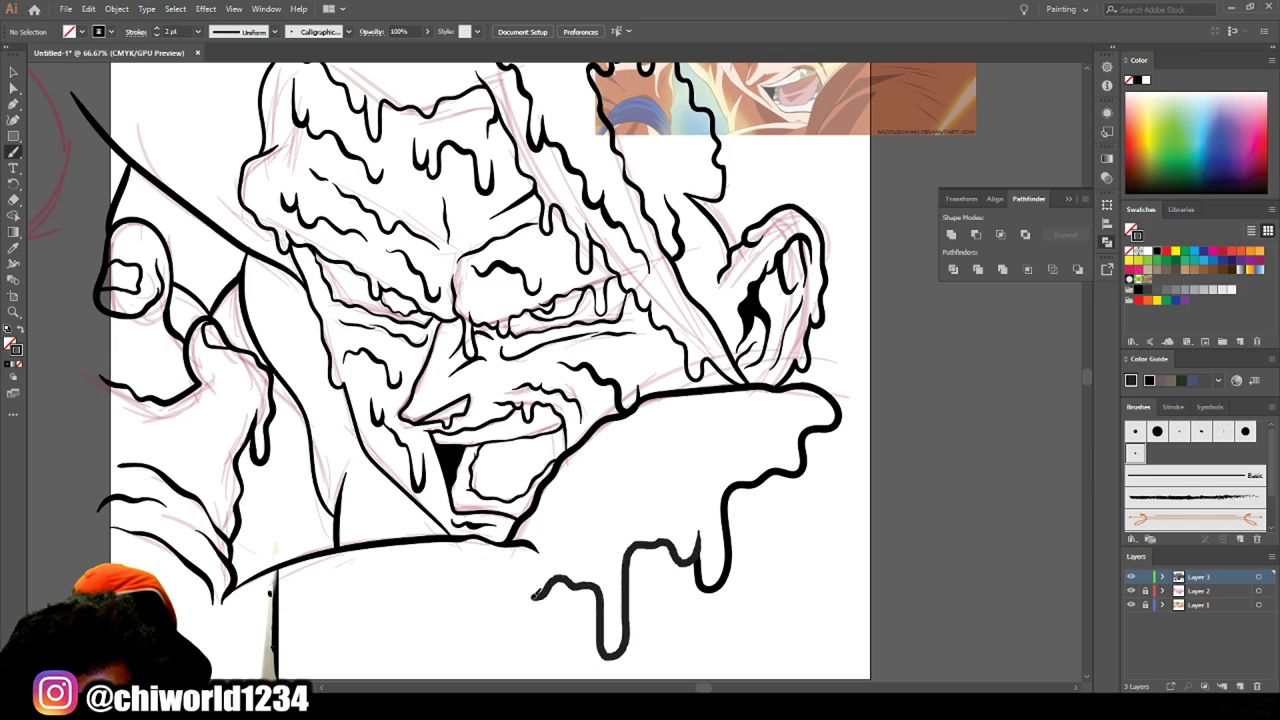
pyautogui.moveTo(372, 604); pyautogui.dragTo(345, 613)
pyautogui.hscroll(-3, 520, 570)
pyautogui.scroll(-1, 520, 570)
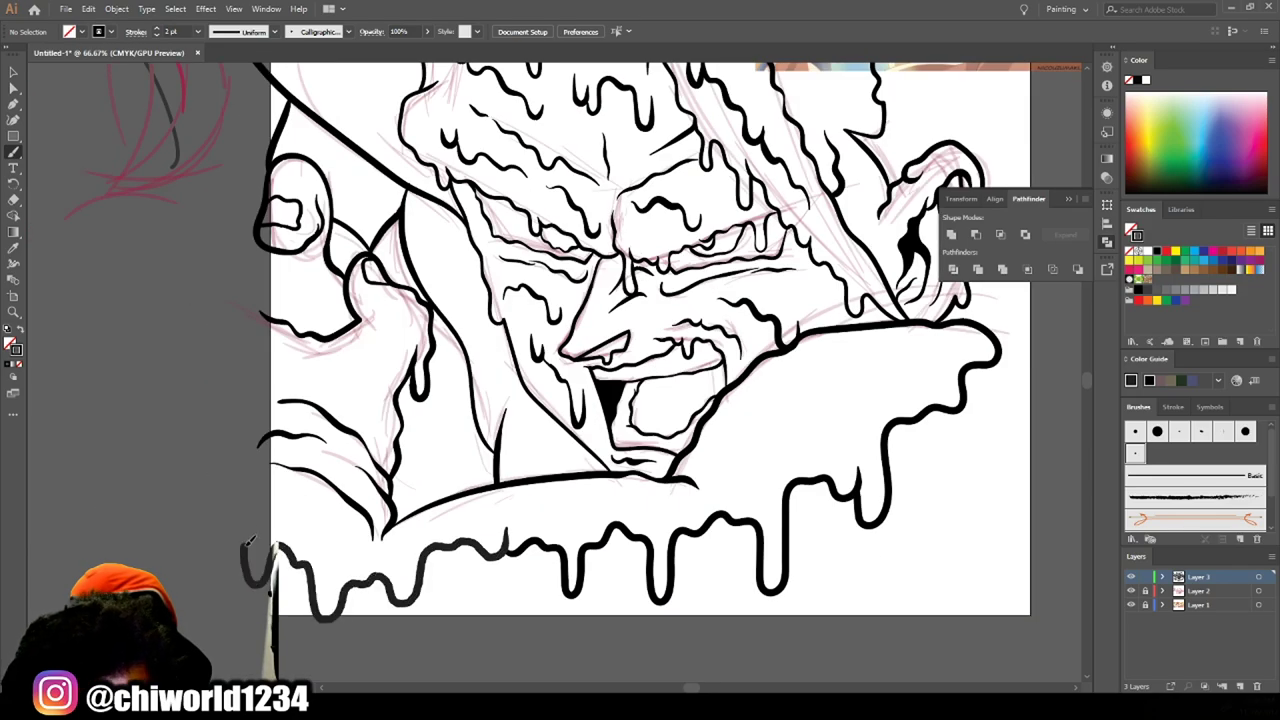
pyautogui.moveTo(262, 318); pyautogui.dragTo(256, 232)
# Hide the reference photo layer.
pyautogui.scroll(-2, 600, 500)
pyautogui.hscroll(-2, 600, 500)
pyautogui.scroll(3, 420, 480)
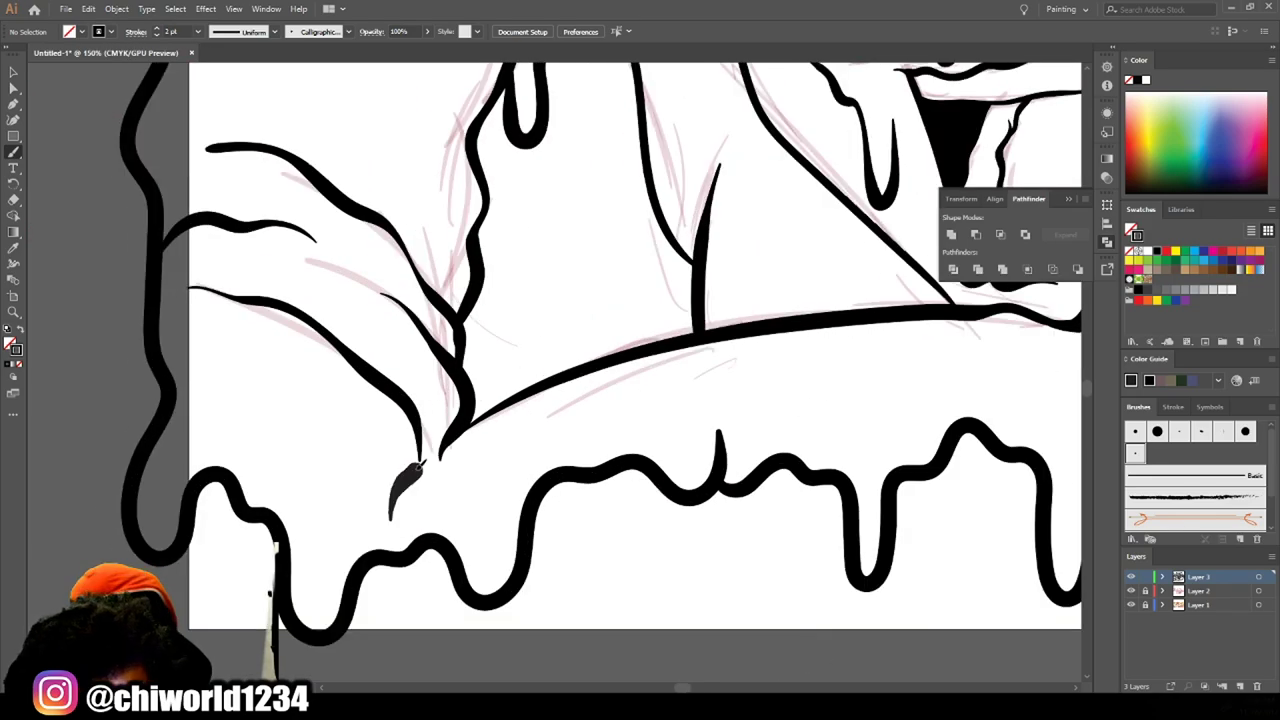
pyautogui.scroll(1, 300, 400)
pyautogui.scroll(3, 600, 400)
pyautogui.scroll(-3, 758, 641)
pyautogui.scroll(-1, 758, 641)
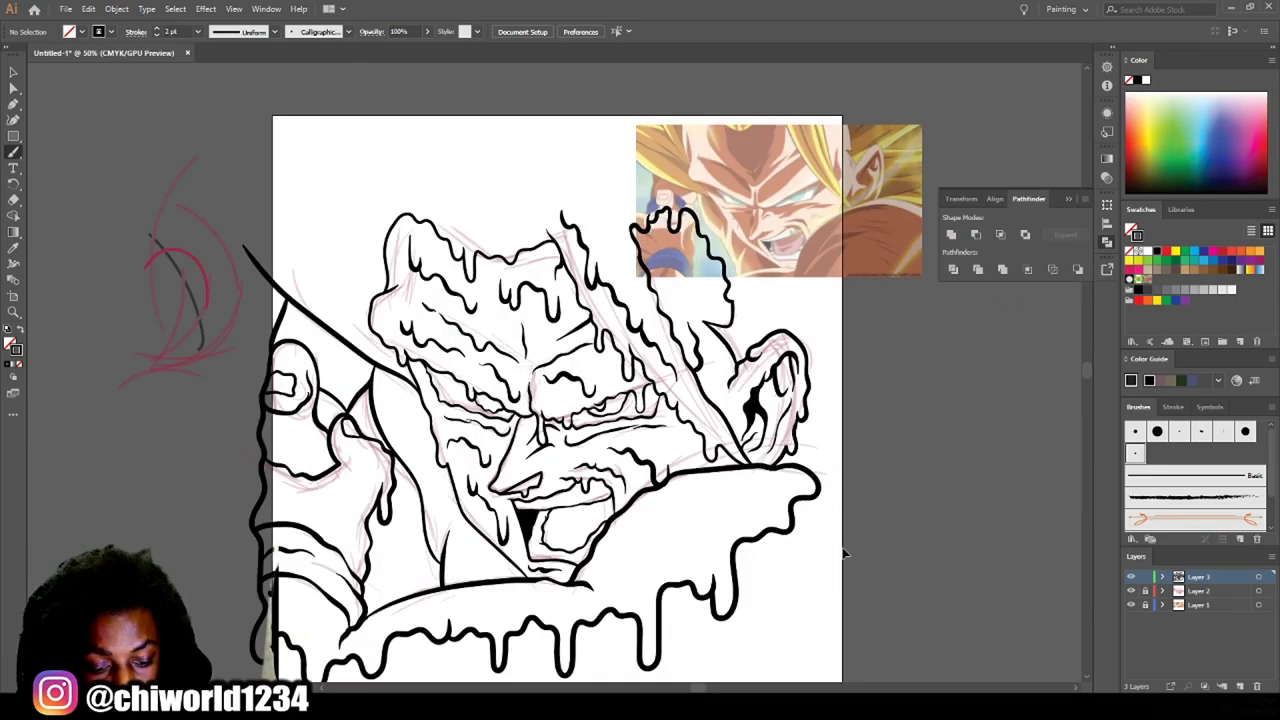
pyautogui.click(1131, 605)
# Draw a wavy drip outline around the head, continuing along the top-left.
pyautogui.scroll(1, 840, 130)
pyautogui.moveTo(775, 580); pyautogui.dragTo(170, 198)
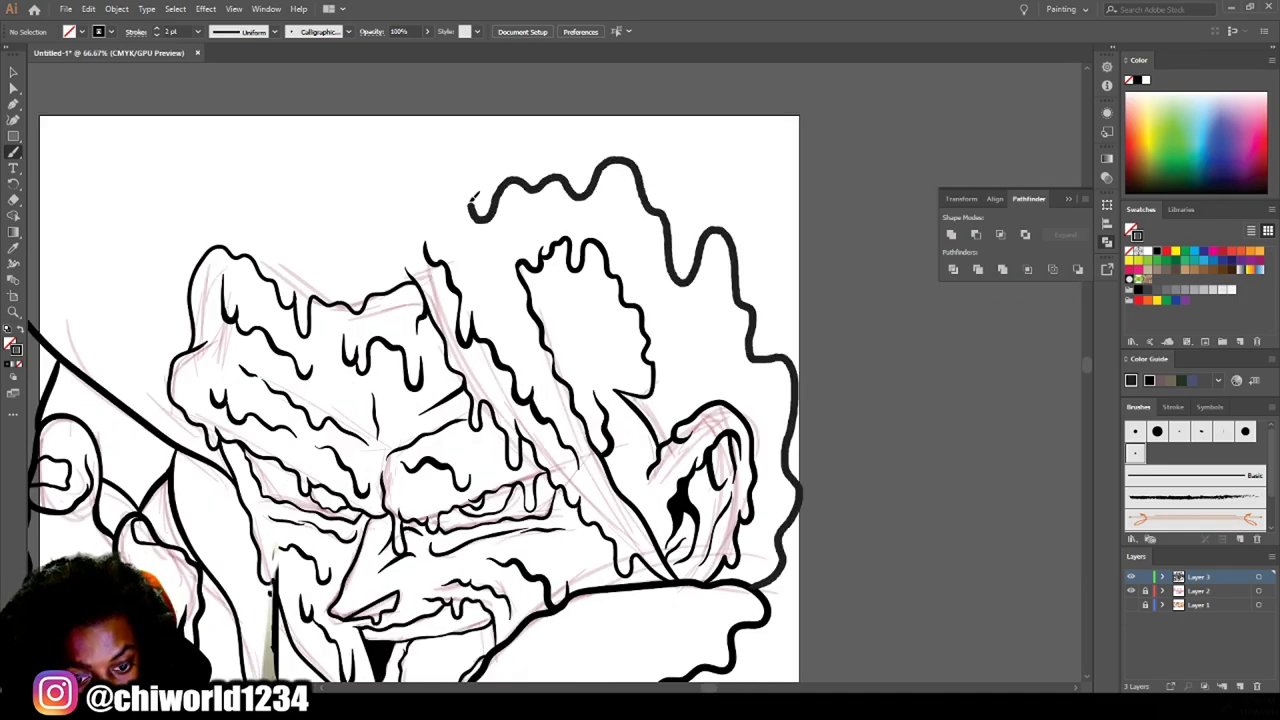
pyautogui.scroll(-3, 820, 500)
pyautogui.scroll(5, 250, 300)
pyautogui.moveTo(205, 410); pyautogui.dragTo(325, 268)
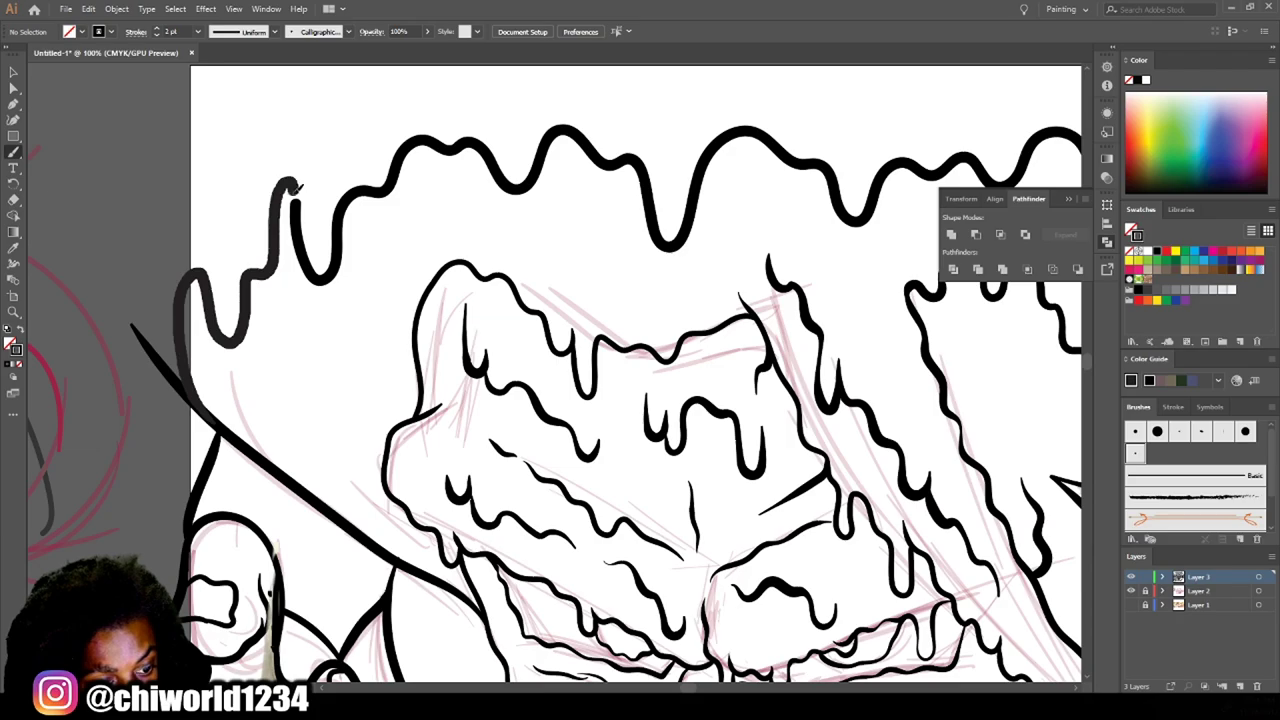
pyautogui.scroll(-3, 325, 268)
pyautogui.scroll(3, 680, 450)
# Add a stroke on the lower-right face and a wavy drip line below the cheek.
pyautogui.moveTo(630, 537); pyautogui.dragTo(750, 630)
pyautogui.scroll(-5, 750, 630)
pyautogui.moveTo(728, 452); pyautogui.dragTo(533, 490)
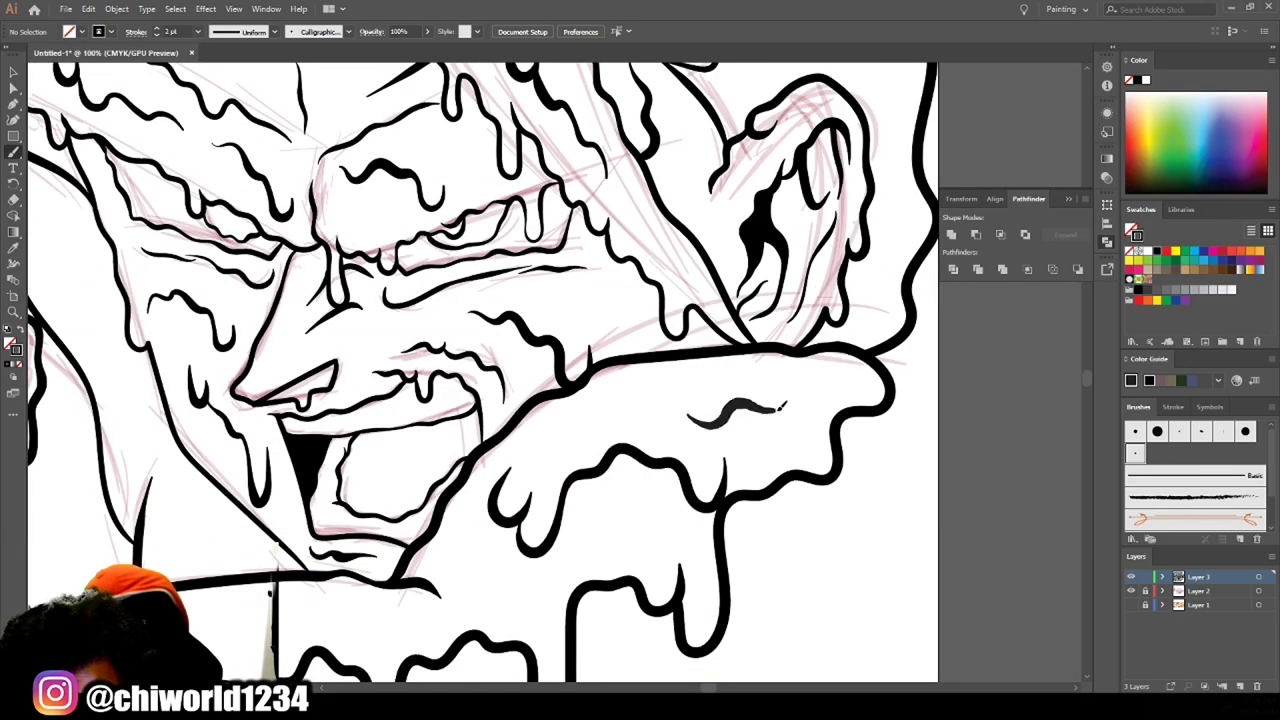
pyautogui.scroll(-3, 773, 407)
pyautogui.scroll(3, 708, 432)
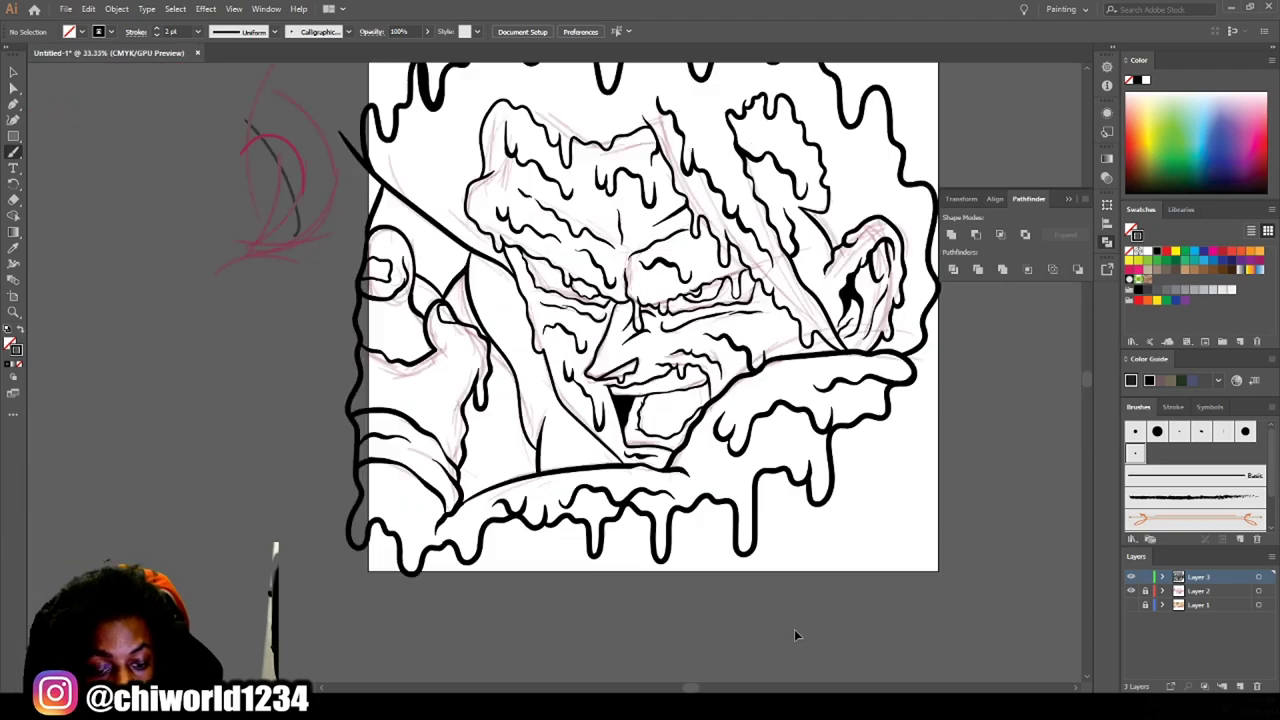
# Add several short wavy drip strokes across the lower area.
pyautogui.scroll(-3, 370, 450)
pyautogui.scroll(2, 400, 560)
pyautogui.moveTo(380, 545); pyautogui.dragTo(440, 605)
pyautogui.scroll(3, 505, 515)
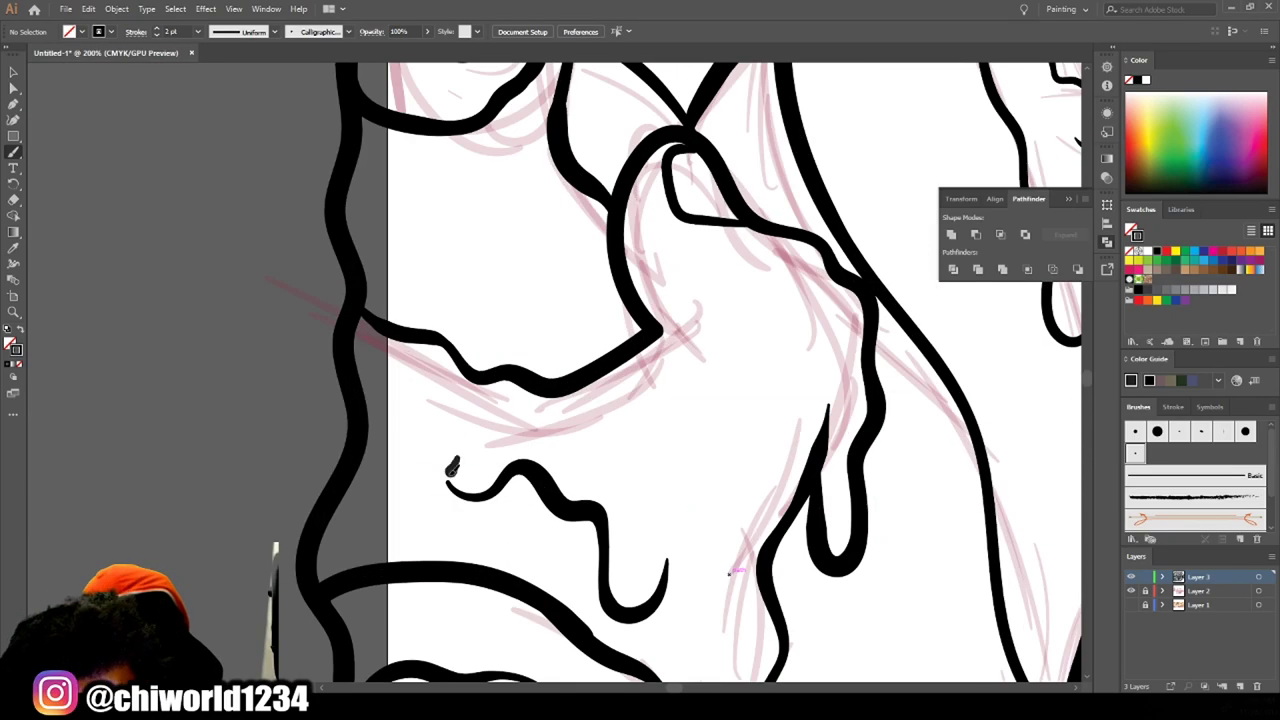
pyautogui.moveTo(380, 398); pyautogui.dragTo(460, 465)
pyautogui.moveTo(588, 458); pyautogui.dragTo(760, 430)
pyautogui.moveTo(820, 368); pyautogui.dragTo(740, 365)
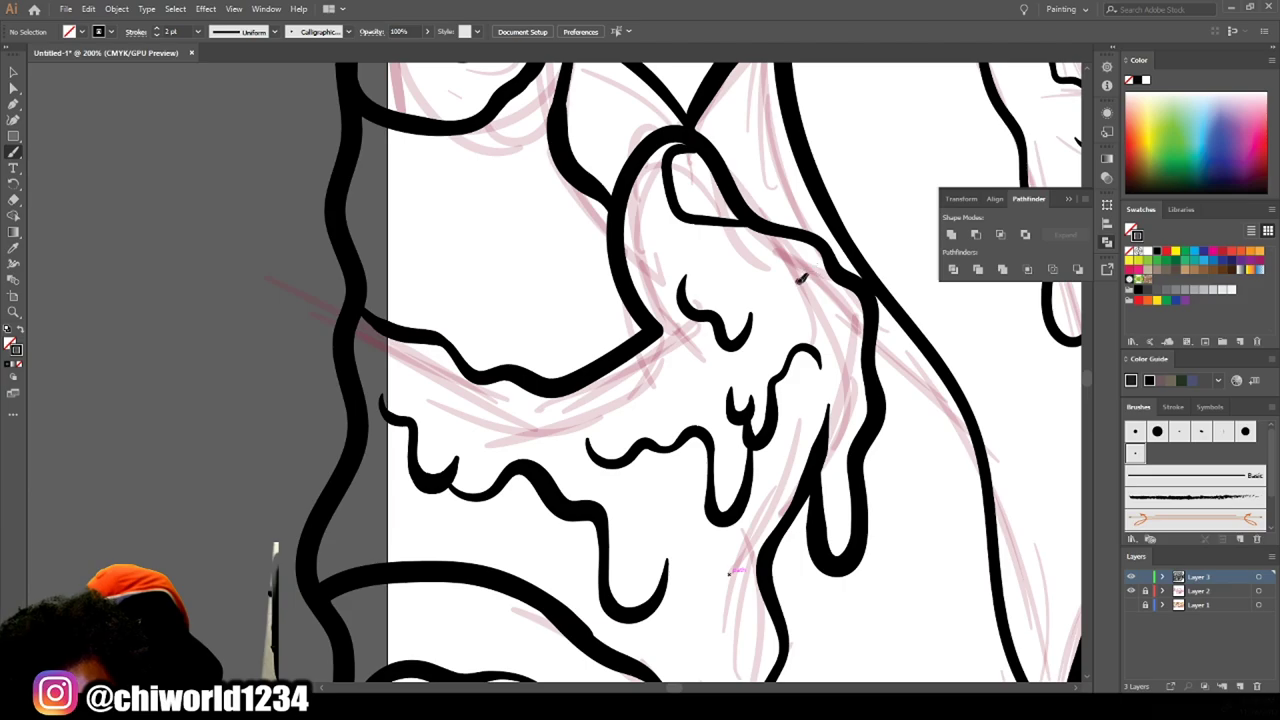
# Add a short stroke near the ear and a long stroke across the face.
pyautogui.scroll(-3, 730, 572)
pyautogui.scroll(2, 780, 523)
pyautogui.moveTo(594, 496); pyautogui.dragTo(434, 350)
pyautogui.scroll(1, 776, 524)
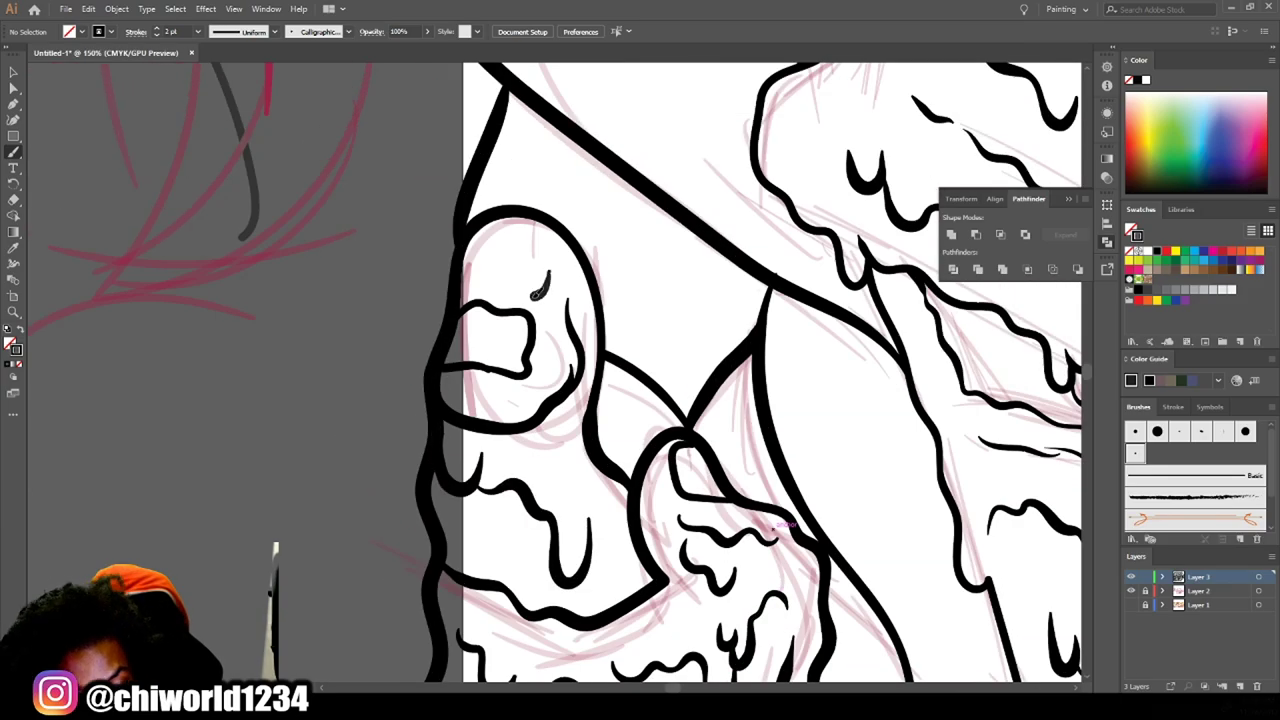
pyautogui.scroll(-3, 829, 651)
pyautogui.scroll(3, 829, 651)
pyautogui.moveTo(660, 390); pyautogui.dragTo(830, 580)
pyautogui.scroll(1, 580, 348)
pyautogui.scroll(2, 580, 348)
pyautogui.scroll(1, 500, 290)
# Add a curved stroke at the line junction and drips to its left.
pyautogui.moveTo(522, 249); pyautogui.dragTo(485, 263)
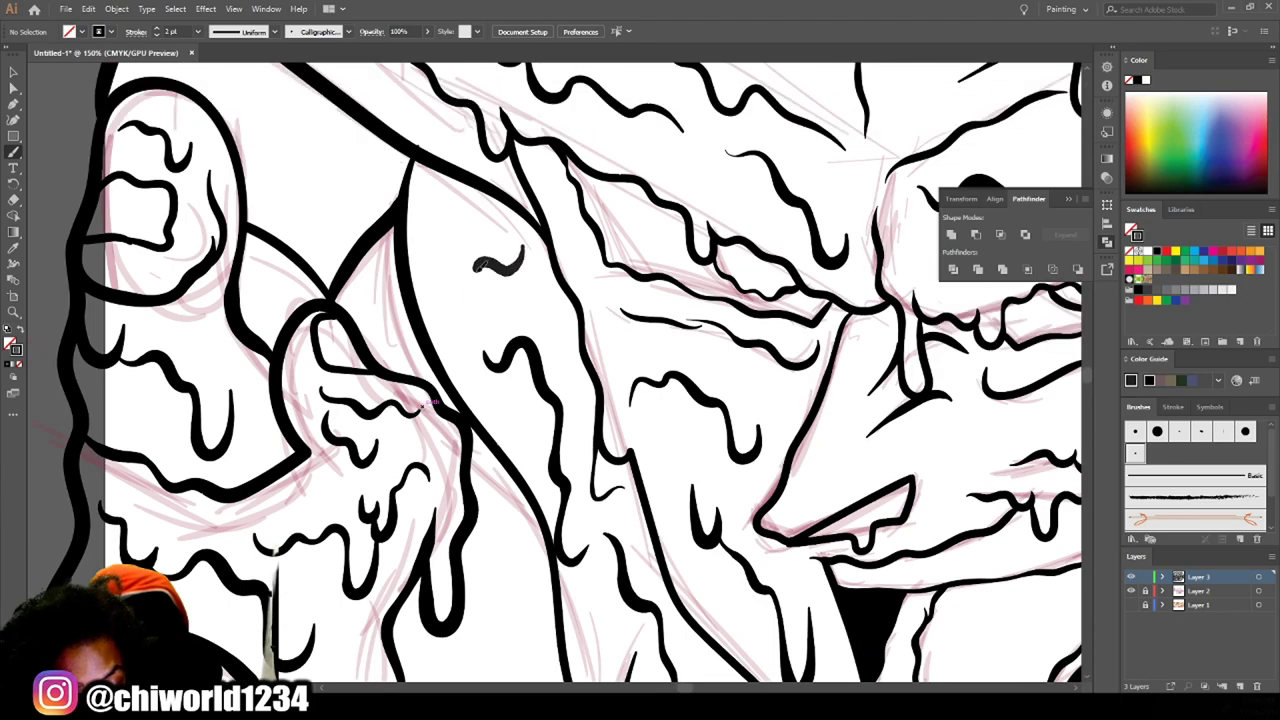
pyautogui.scroll(2, 474, 338)
pyautogui.scroll(1, 600, 300)
pyautogui.scroll(1, 666, 263)
pyautogui.moveTo(640, 335)
pyautogui.mouseDown()
pyautogui.moveTo(594, 302)
pyautogui.moveTo(505, 410)
pyautogui.mouseUp()
pyautogui.moveTo(470, 195); pyautogui.dragTo(420, 340)
pyautogui.moveTo(420, 290); pyautogui.dragTo(400, 410)
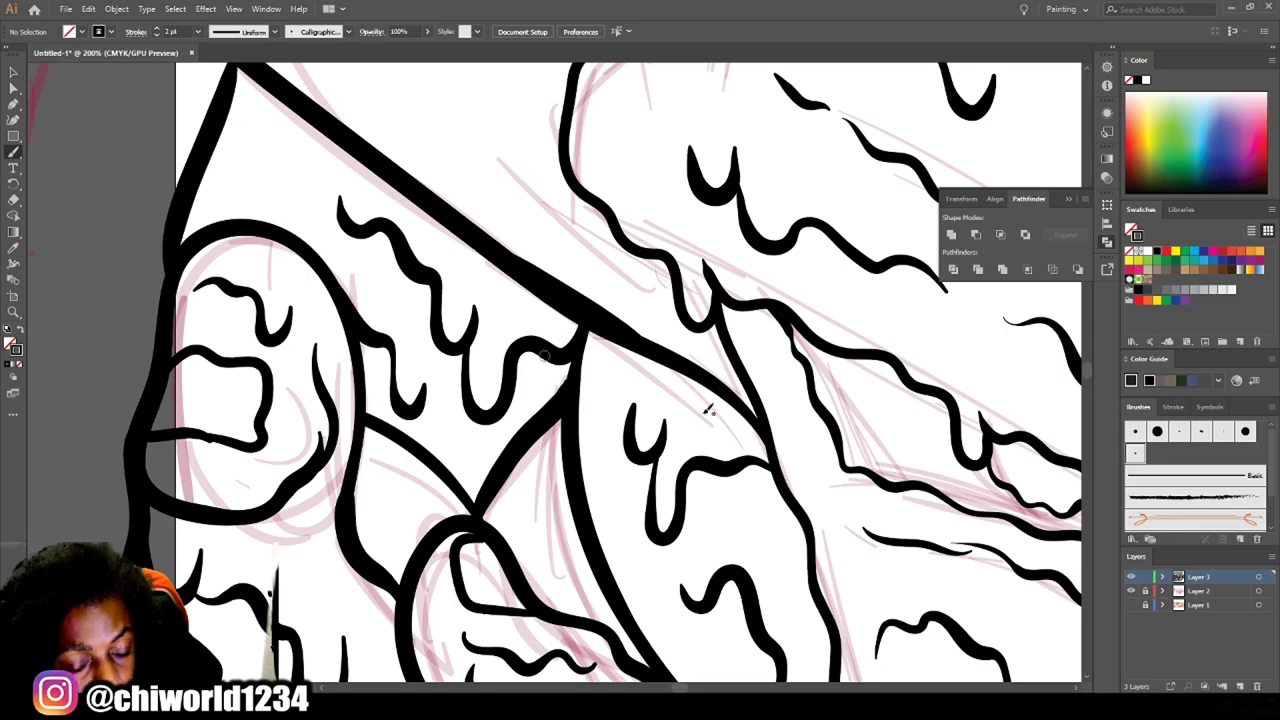
# Add drip strokes inside the hair.
pyautogui.scroll(-6, 889, 486)
pyautogui.scroll(4, 592, 341)
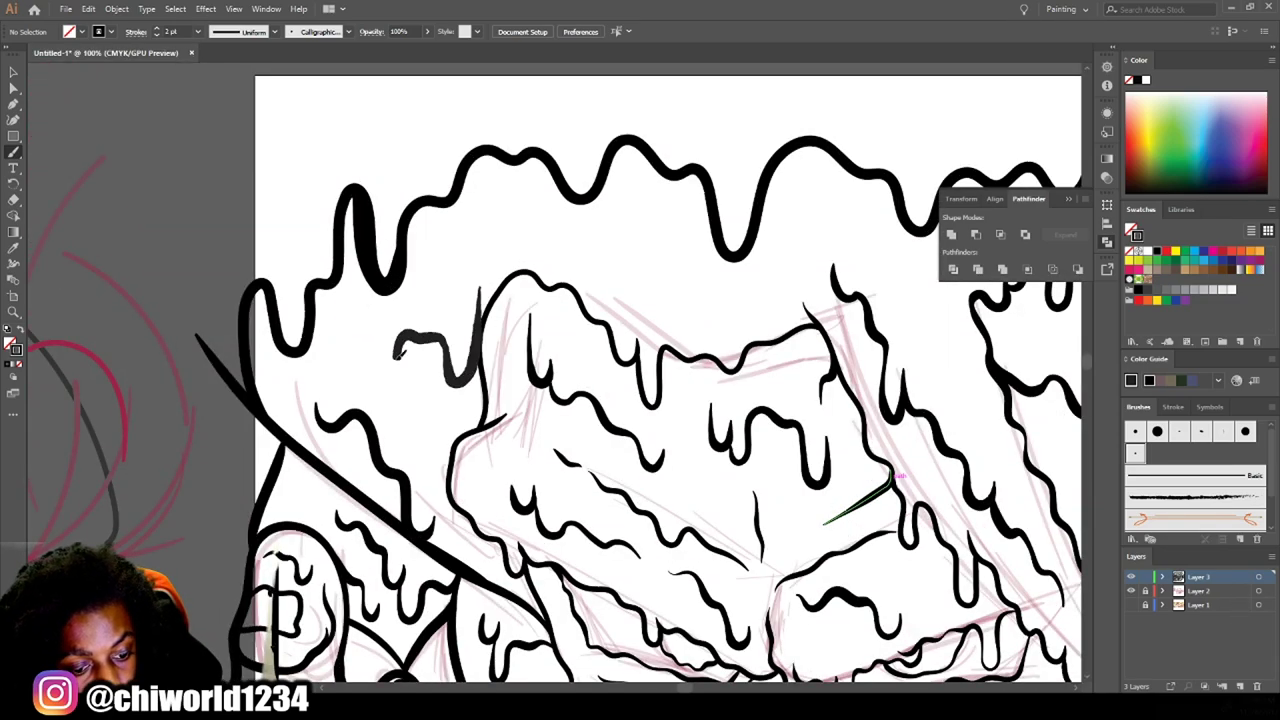
pyautogui.scroll(1, 760, 320)
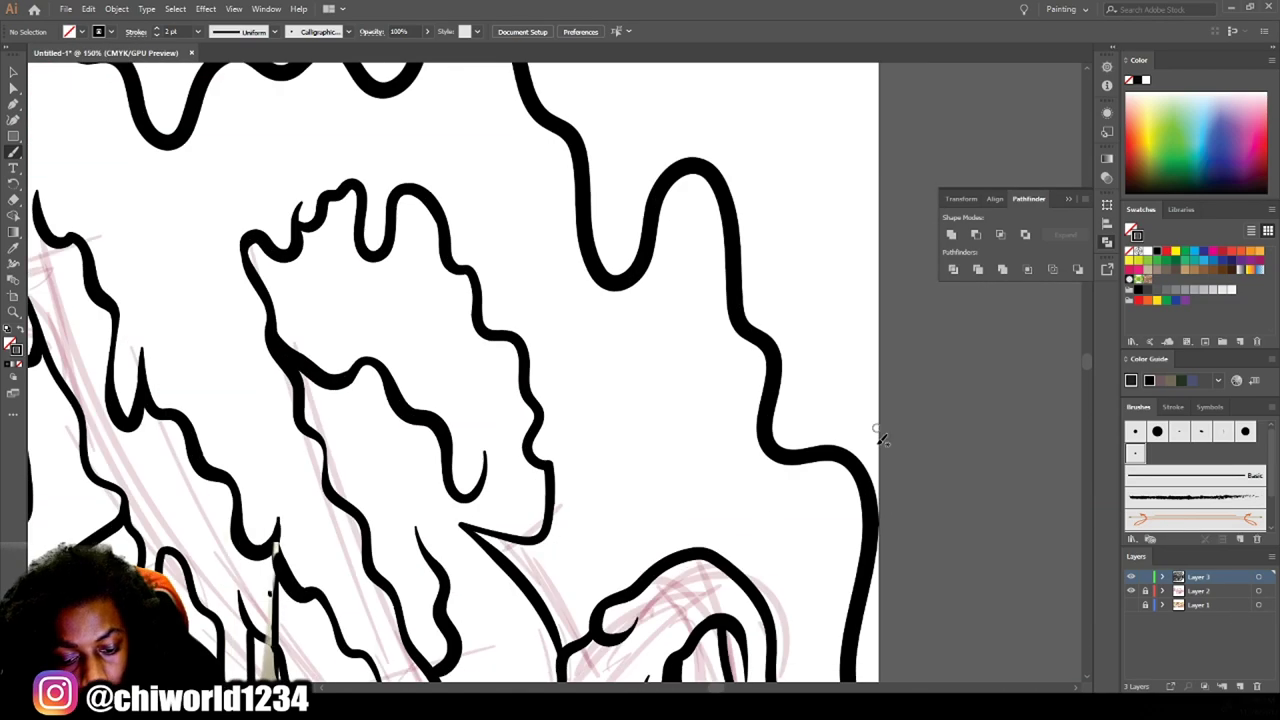
pyautogui.moveTo(650, 360); pyautogui.dragTo(600, 430)
pyautogui.scroll(-3, 650, 400)
pyautogui.scroll(2, 720, 450)
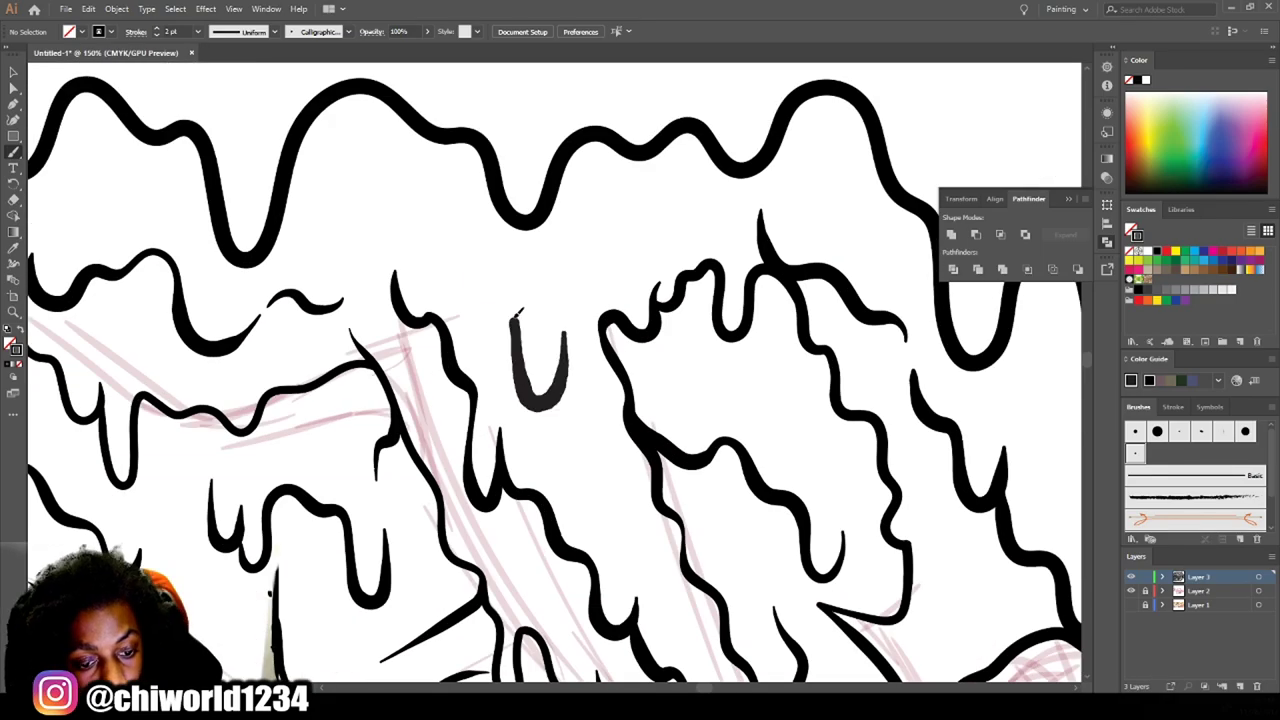
pyautogui.scroll(-3, 720, 450)
pyautogui.scroll(2, 464, 420)
pyautogui.scroll(-2, 480, 400)
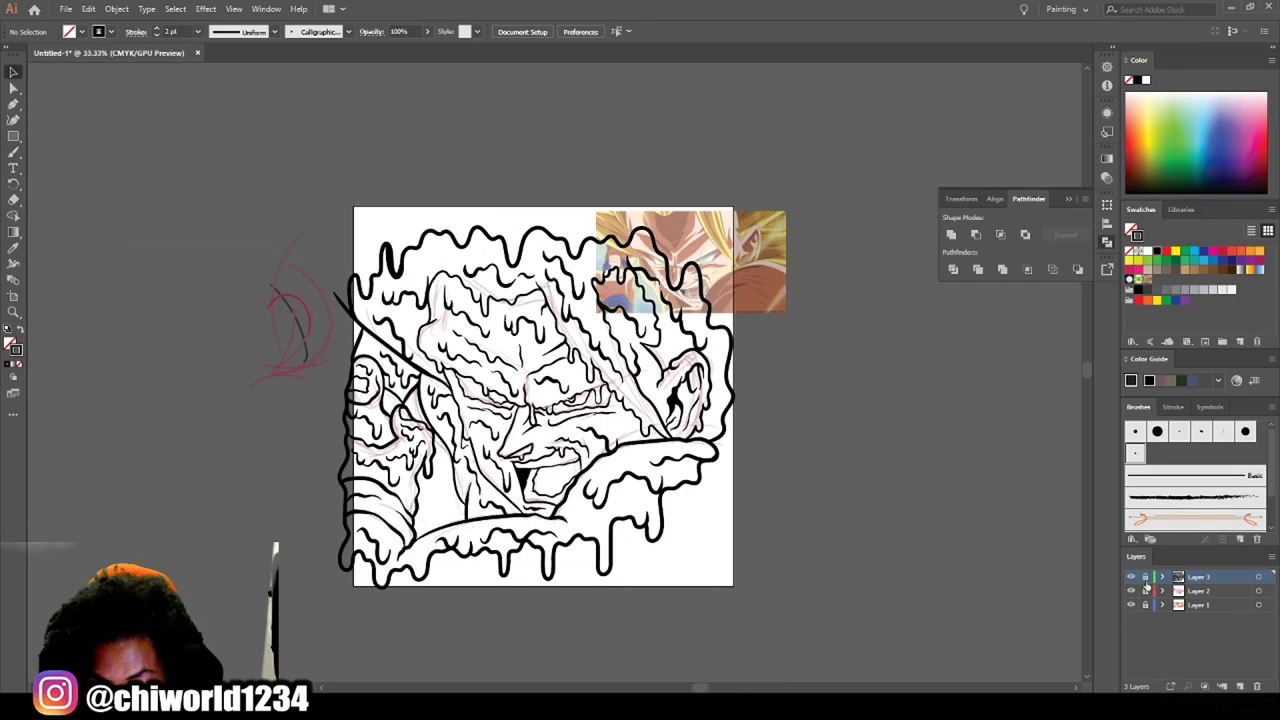
# Move the reference image aside and duplicate Layer 3's drip linework as merged fillable shapes.
pyautogui.moveTo(801, 277); pyautogui.dragTo(812, 323)
pyautogui.click(588, 100)
pyautogui.click(1200, 577)
pyautogui.click(1258, 577)
pyautogui.click(1003, 271)
pyautogui.click(951, 553)
pyautogui.moveTo(1200, 577); pyautogui.dragTo(1240, 686)
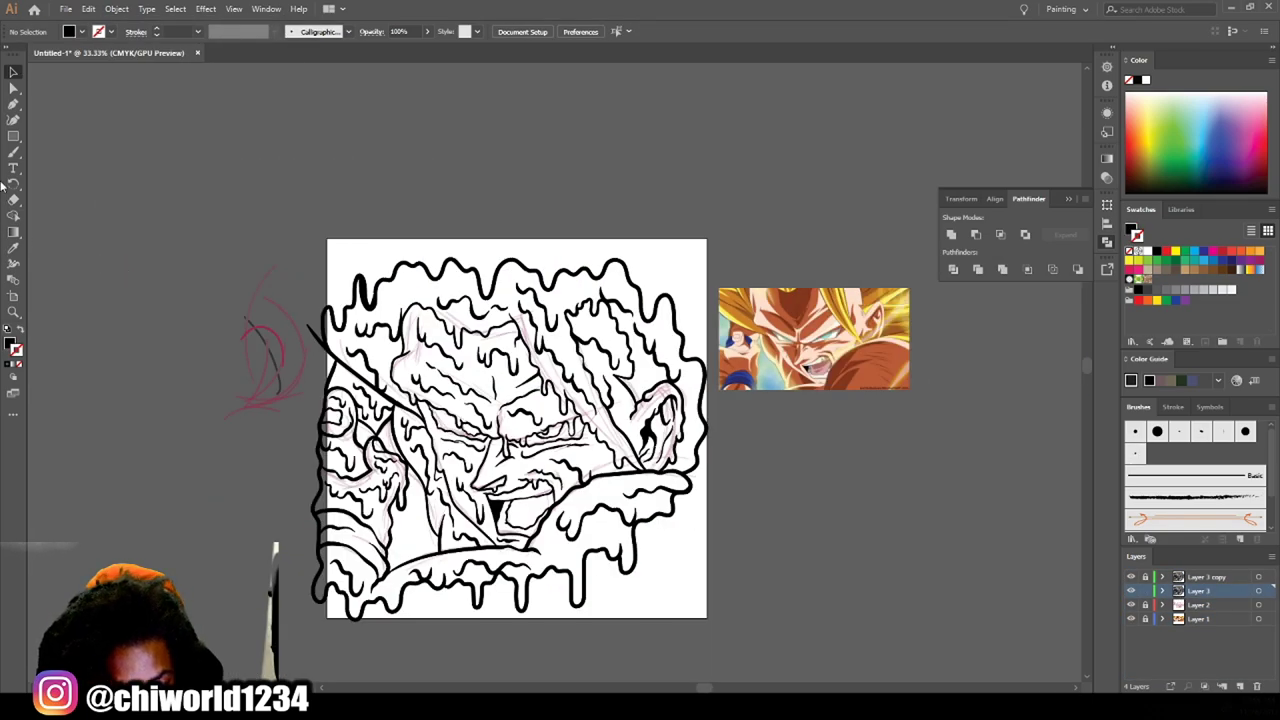
# Draw a peach rectangle over the artboard and send it behind the drawing.
pyautogui.moveTo(296, 183); pyautogui.dragTo(725, 620)
pyautogui.rightClick(391, 223)
pyautogui.click(570, 490)
pyautogui.press('v')
# Inside the isolated drawing group, recolour the green hair lines yellow.
pyautogui.doubleClick(635, 240)
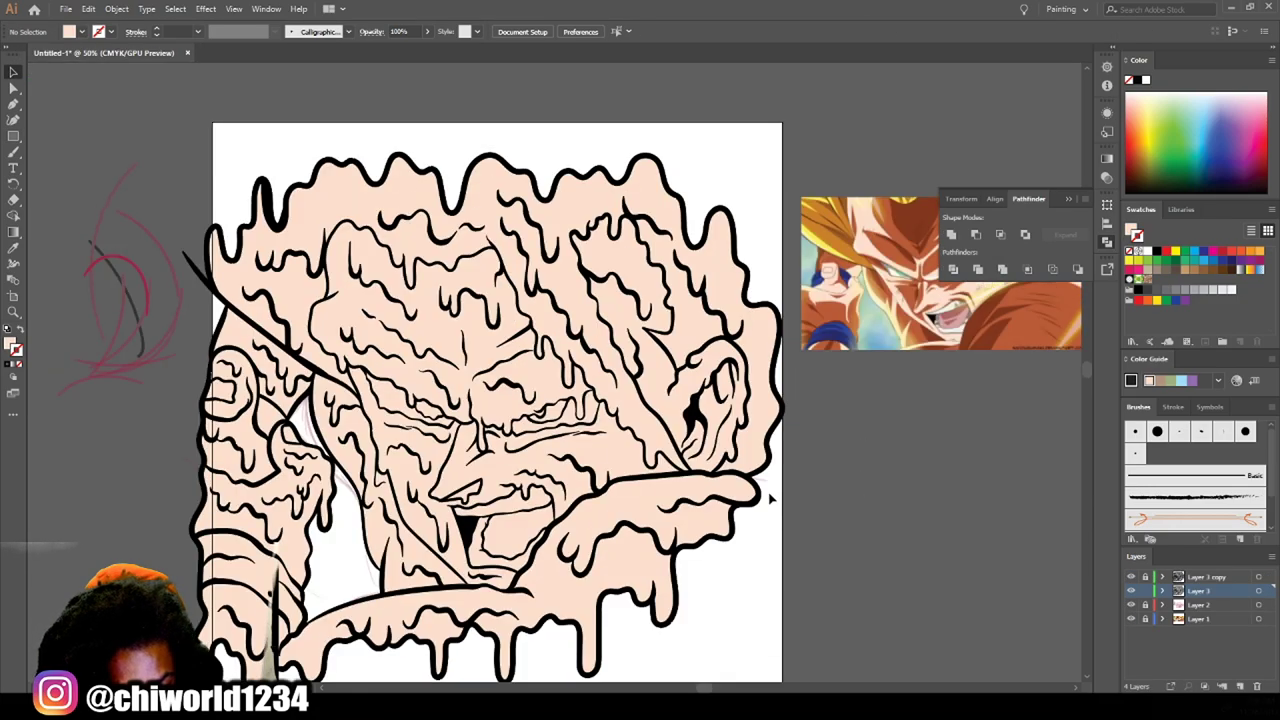
pyautogui.click(372, 318)
pyautogui.press('i')
pyautogui.click(821, 348)
pyautogui.scroll(-2, 500, 400)
pyautogui.rightClick(649, 443)
pyautogui.click(107, 140)
pyautogui.hotkey('ctrl', 'f')
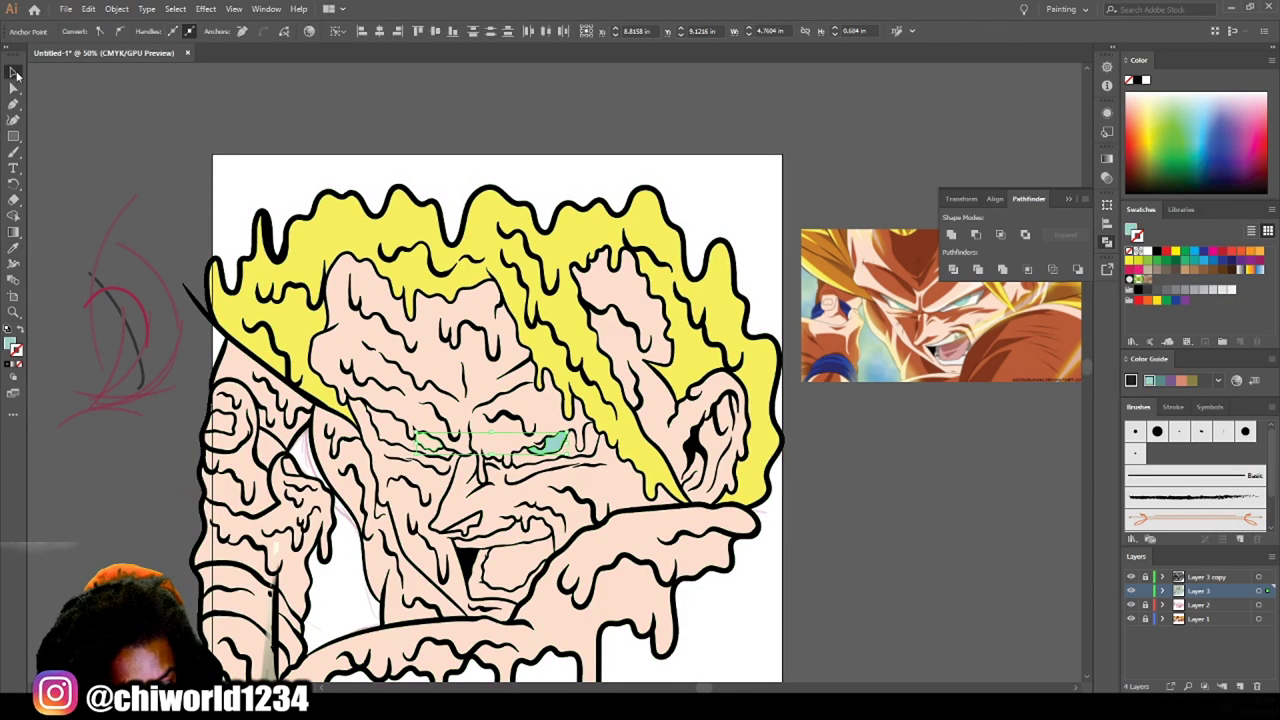
pyautogui.click(15, 73)
pyautogui.scroll(-3, 174, 267)
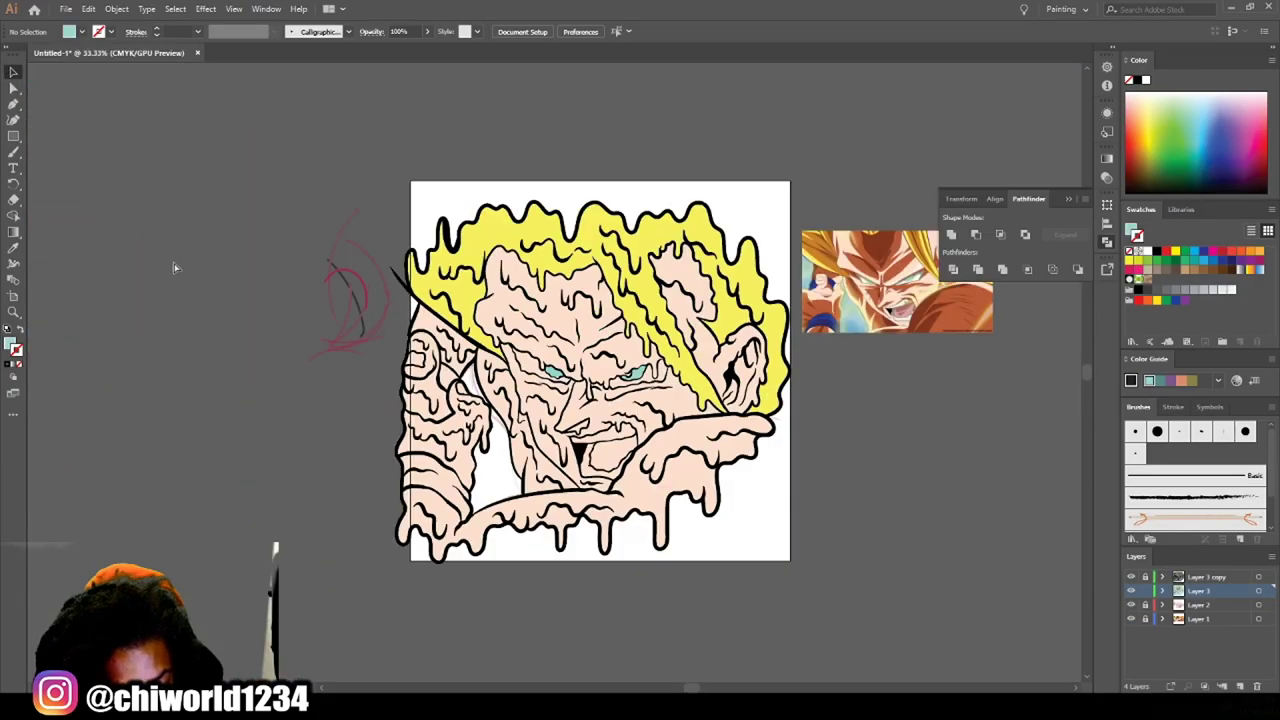
pyautogui.scroll(1, 764, 213)
# Select every outline in the artwork group and set the stroke colour to #000000.
pyautogui.doubleClick(540, 450)
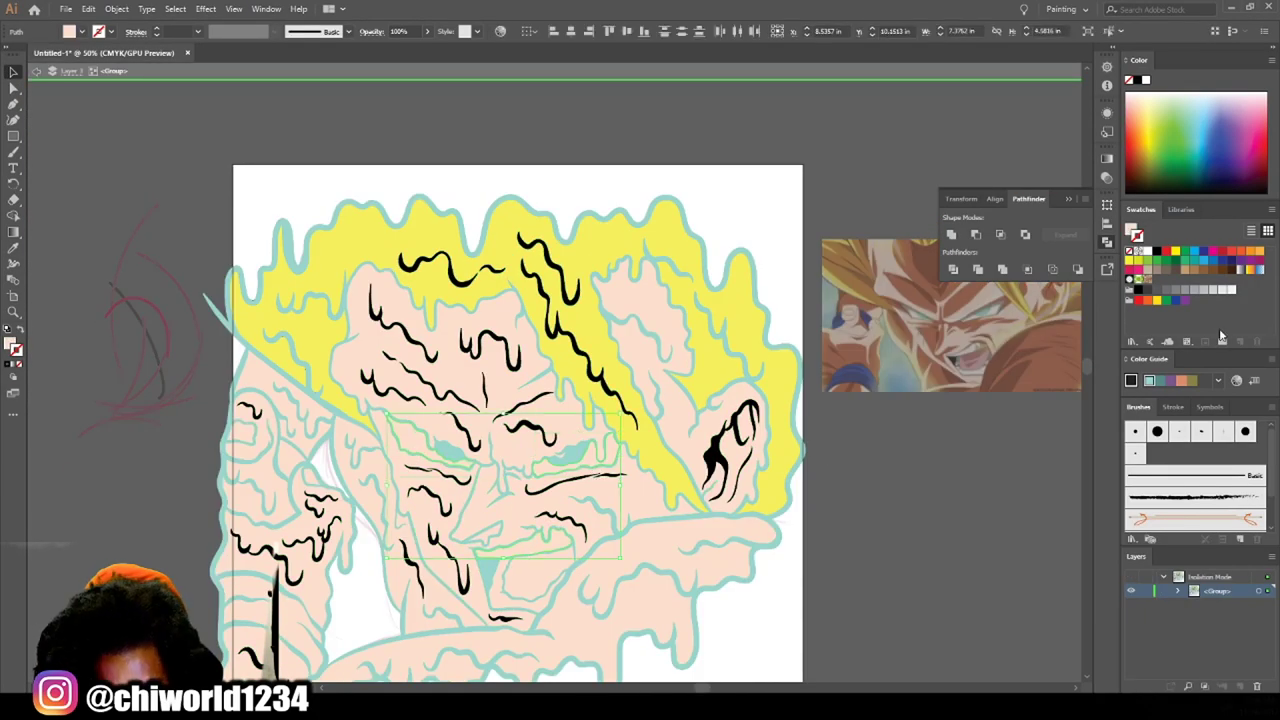
pyautogui.hotkey('ctrl', 'a')
pyautogui.doubleClick(14, 345)
pyautogui.write('000000')
pyautogui.press('Return')
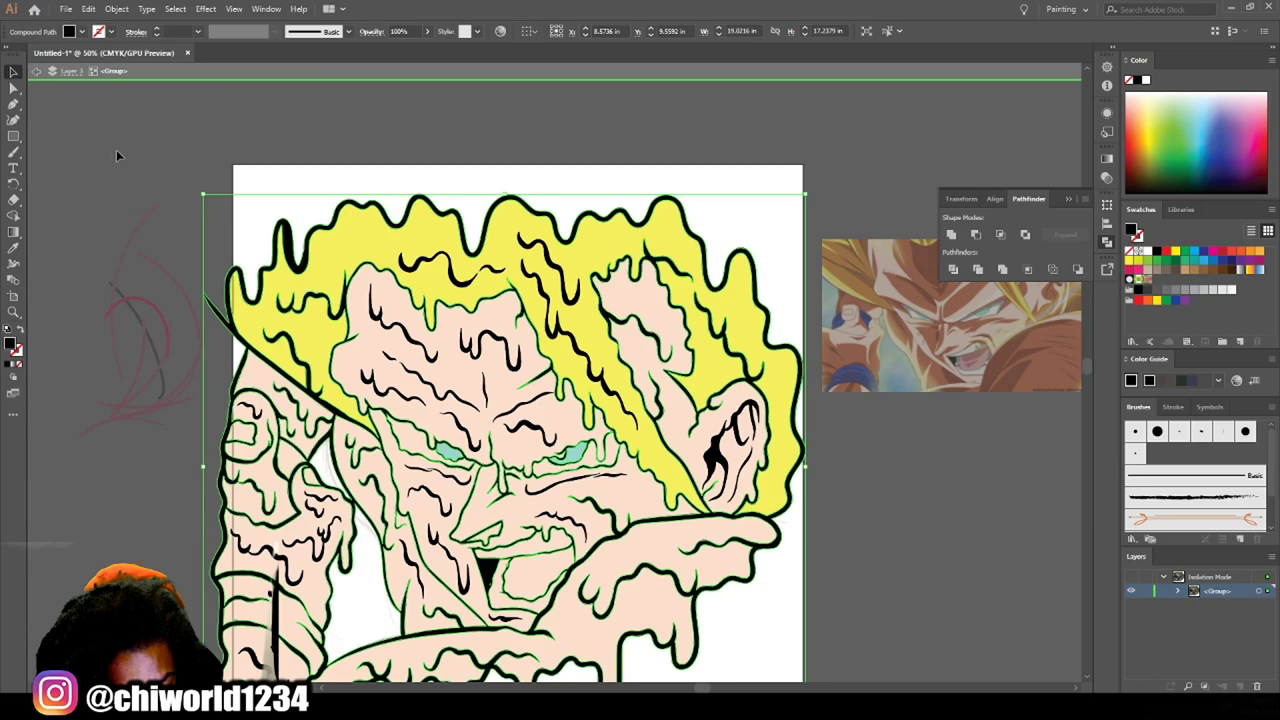
# Fill the mouth shape with pink.
pyautogui.scroll(-1, 823, 532)
pyautogui.scroll(2, 823, 532)
pyautogui.rightClick(628, 354)
pyautogui.click(677, 457)
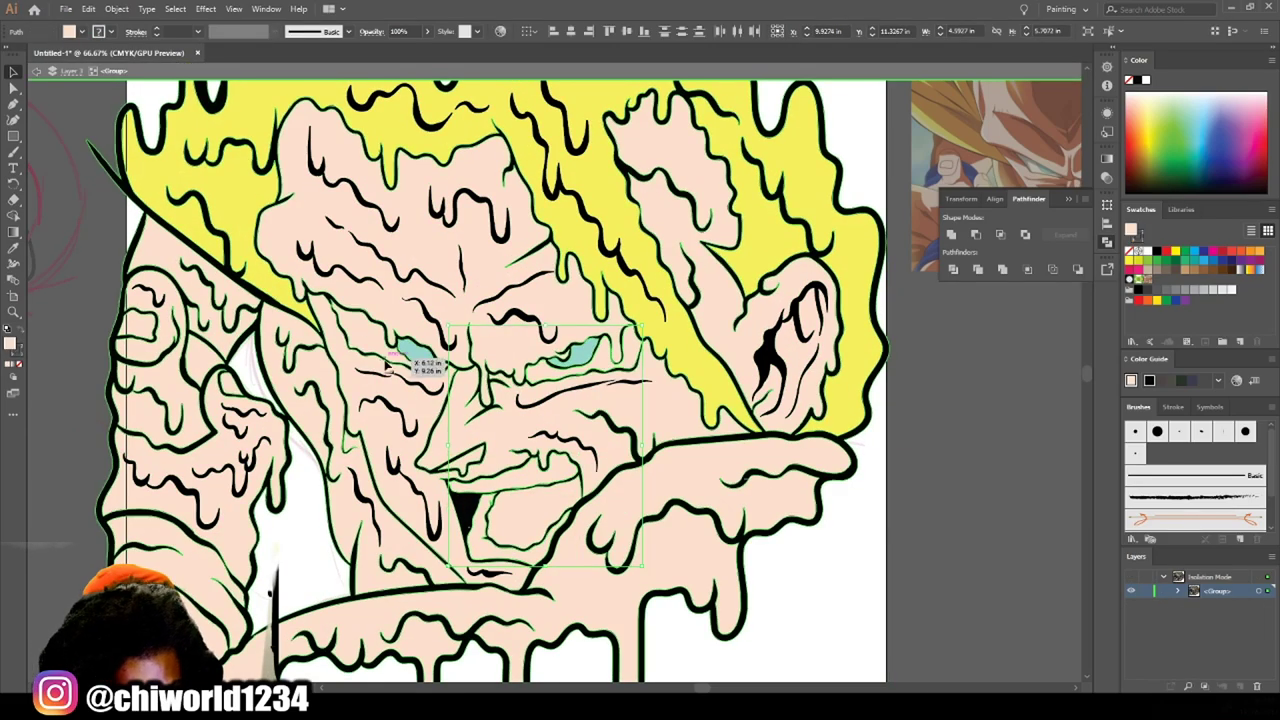
pyautogui.doubleClick(970, 549)
pyautogui.scroll(-1, 970, 549)
pyautogui.scroll(-1, 992, 562)
pyautogui.scroll(1, 828, 404)
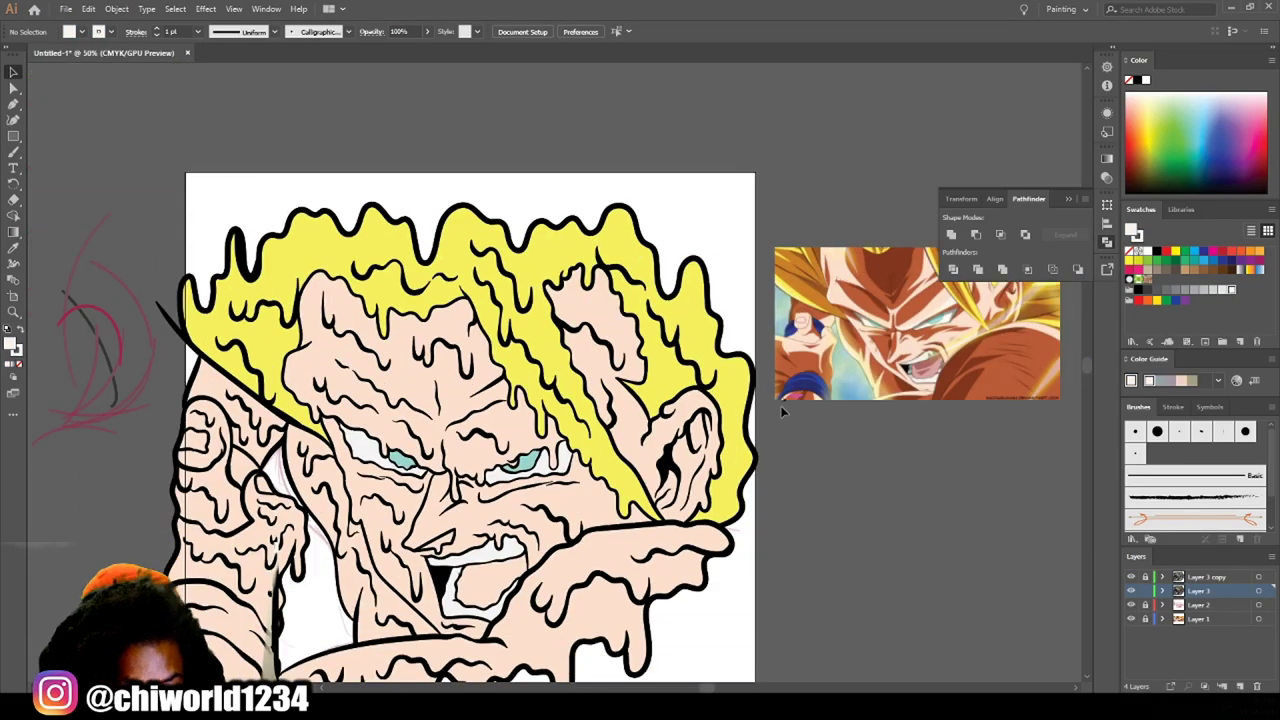
pyautogui.scroll(-1, 470, 420)
pyautogui.rightClick(258, 418)
pyautogui.click(54, 170)
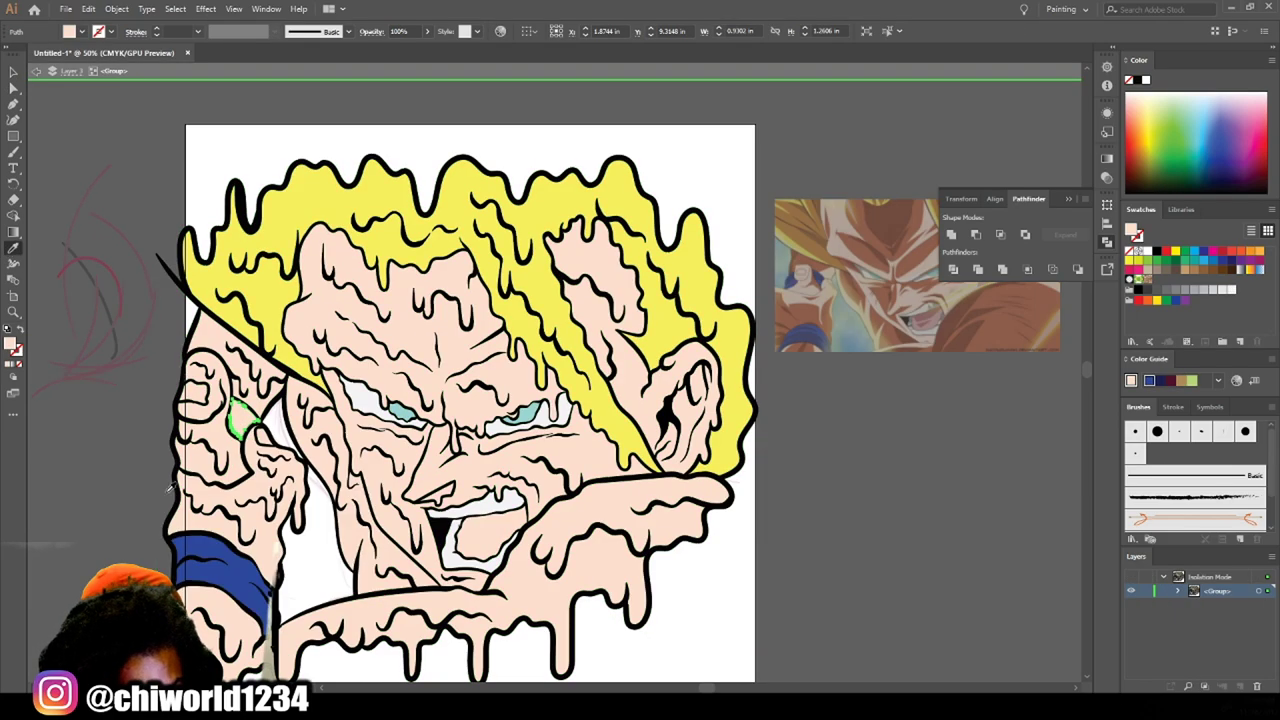
pyautogui.click(473, 540)
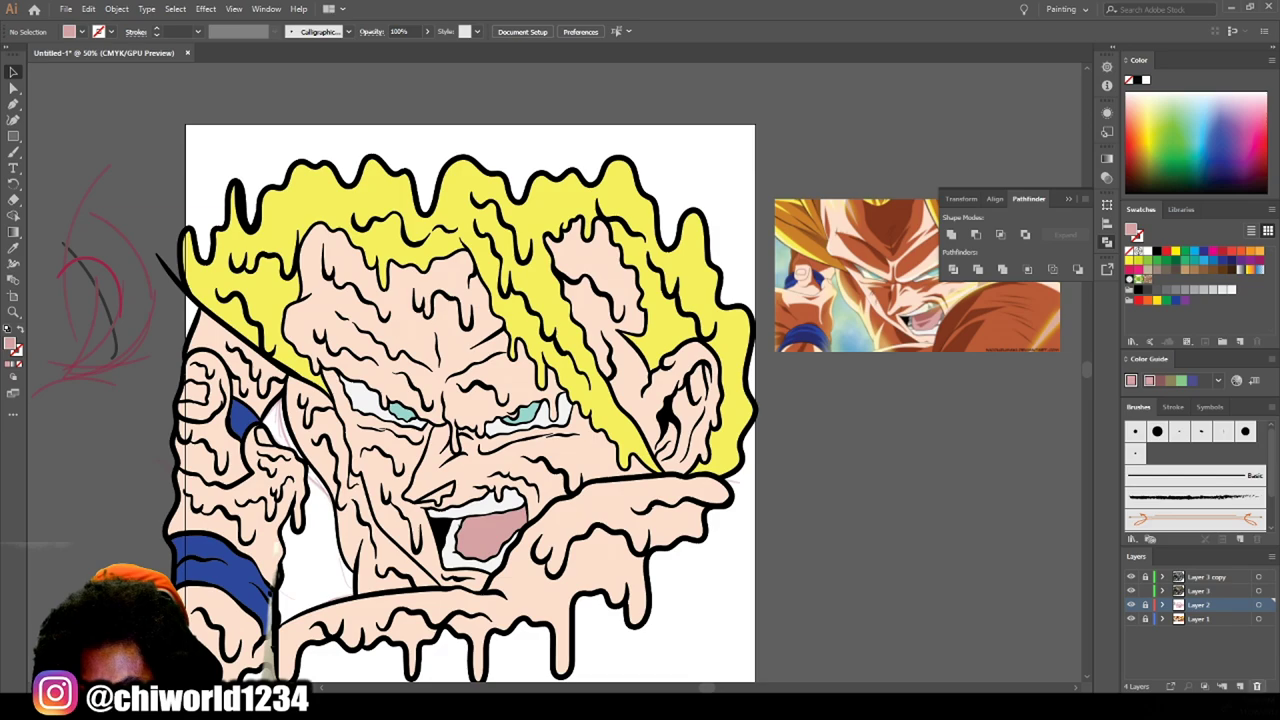
# Save the artwork as dbz grime.ai.
pyautogui.hotkey('ctrl', '-')
pyautogui.hotkey('ctrl', 's')
pyautogui.write('dbz g')
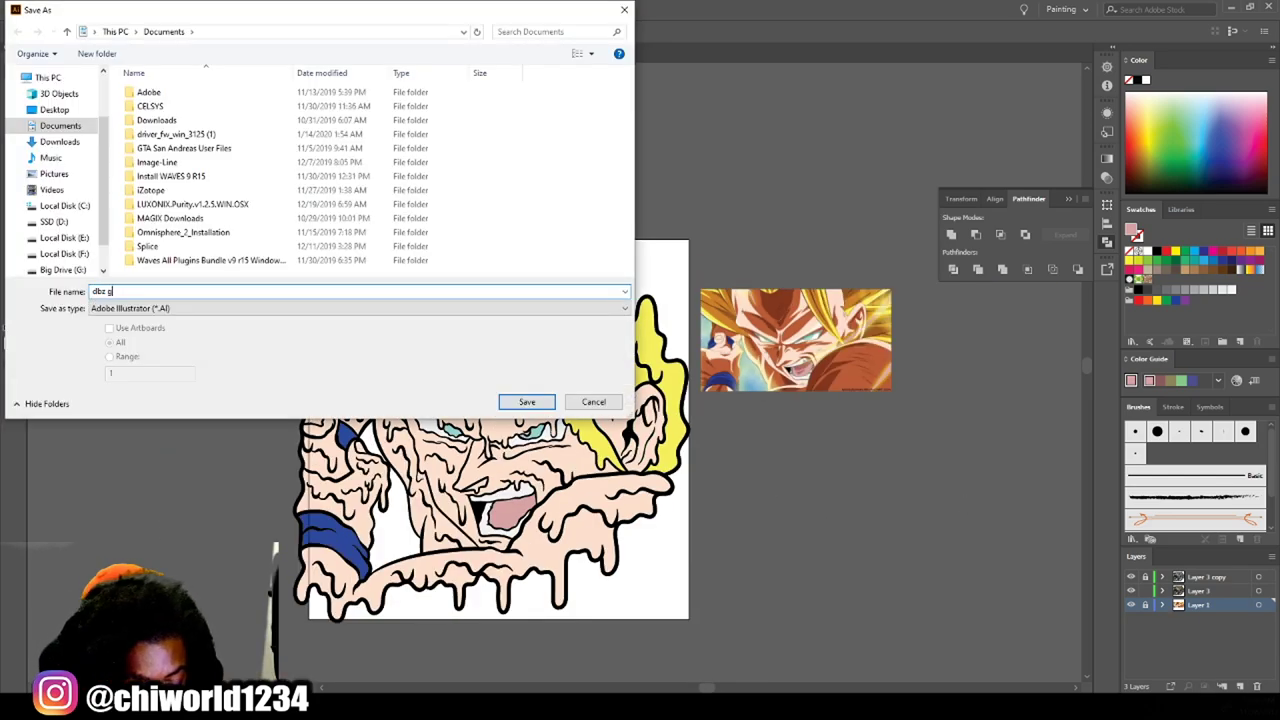
pyautogui.press('Escape')
# Add a new Layer 4 above Layer 3 and choose the Blob Brush for shading.
pyautogui.hotkey('ctrl', 'l')
pyautogui.hotkey('alt', 'Tab')
pyautogui.hotkey('alt', 'Tab')
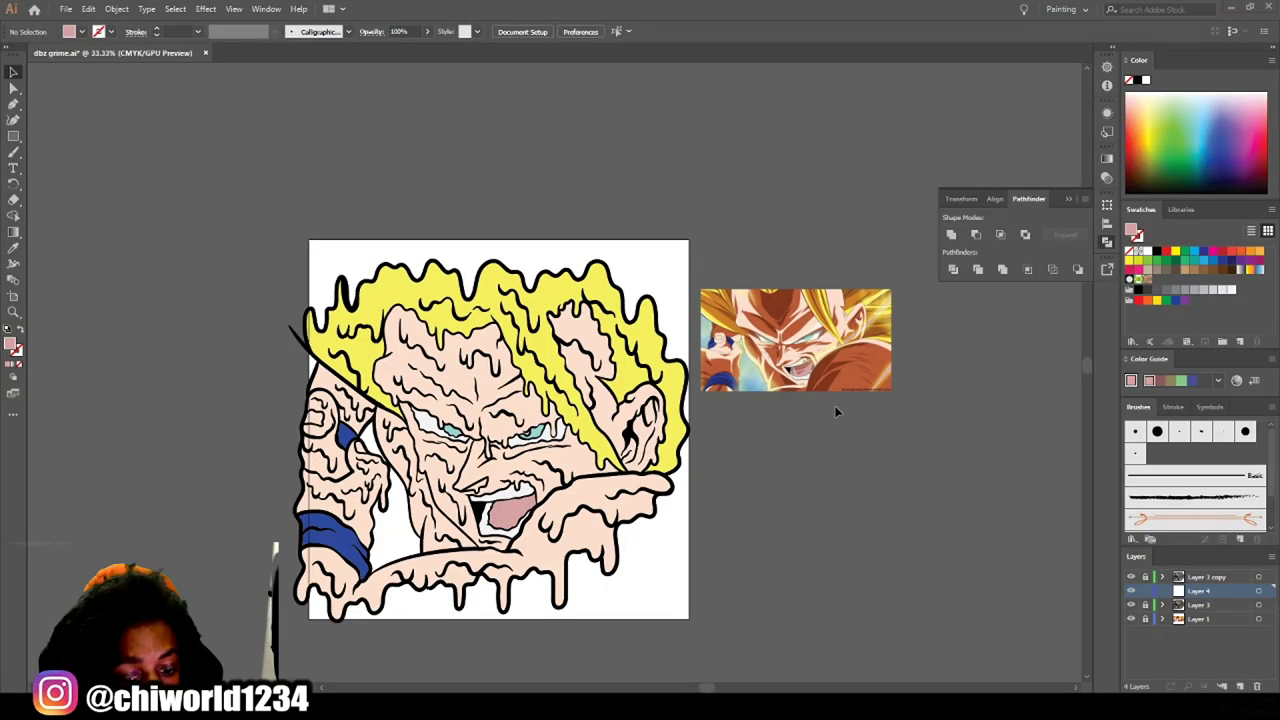
pyautogui.click(13, 152)
pyautogui.hotkey('ctrl', '+')
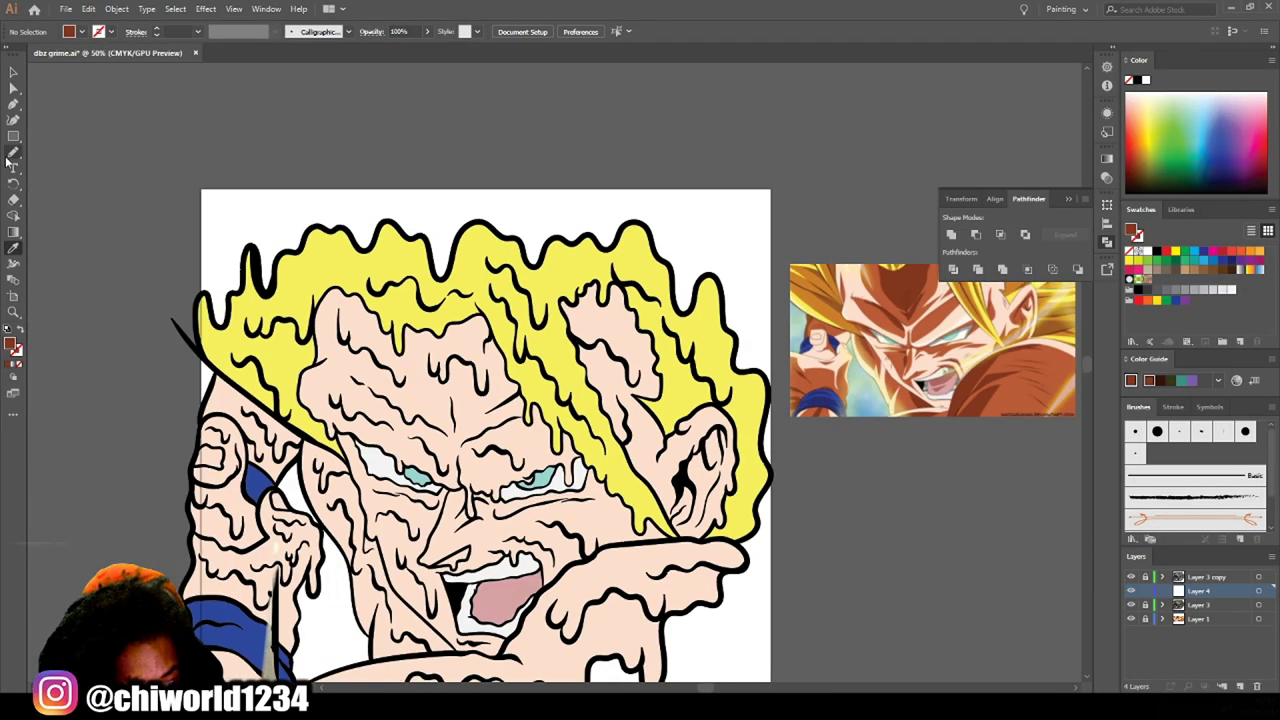
# Paint brown shading under the right eyebrow, along the nose and below the right eye.
pyautogui.scroll(5, 520, 376)
pyautogui.moveTo(611, 396); pyautogui.dragTo(430, 362)
pyautogui.scroll(-3, 450, 450)
pyautogui.scroll(3, 450, 497)
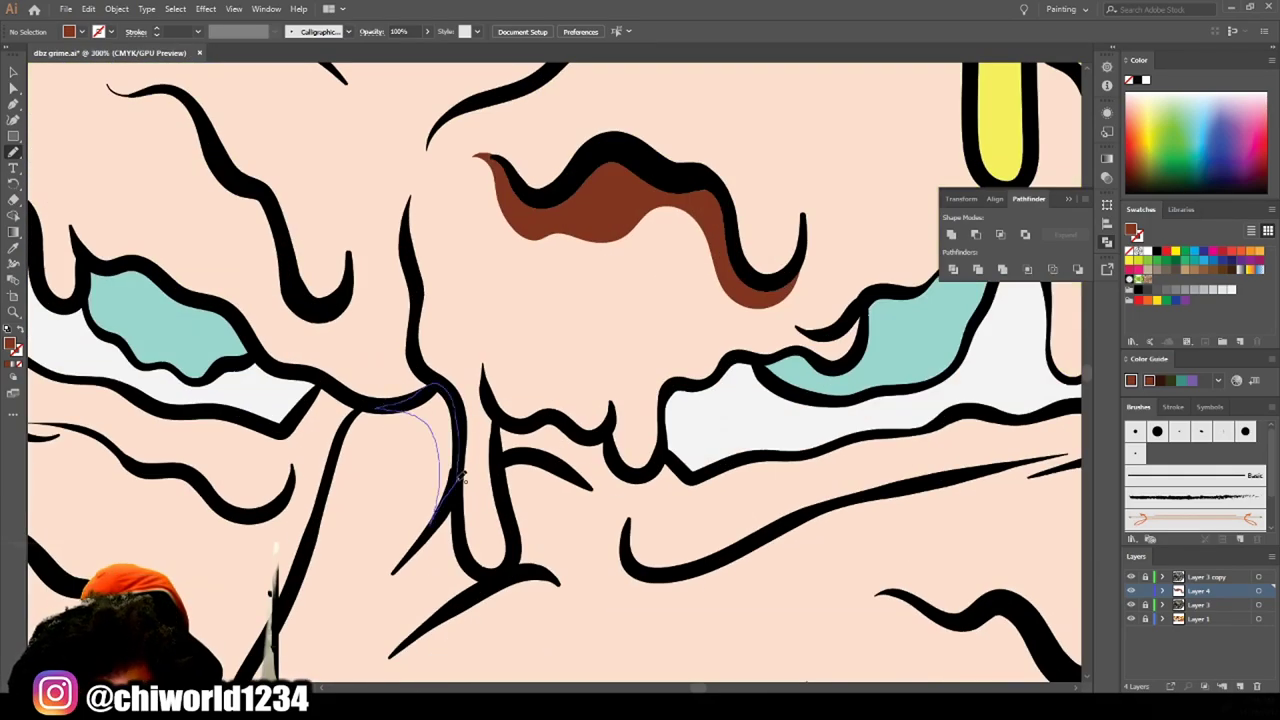
pyautogui.moveTo(463, 478); pyautogui.dragTo(455, 500)
pyautogui.moveTo(498, 460); pyautogui.dragTo(614, 428)
pyautogui.moveTo(606, 490); pyautogui.dragTo(505, 455)
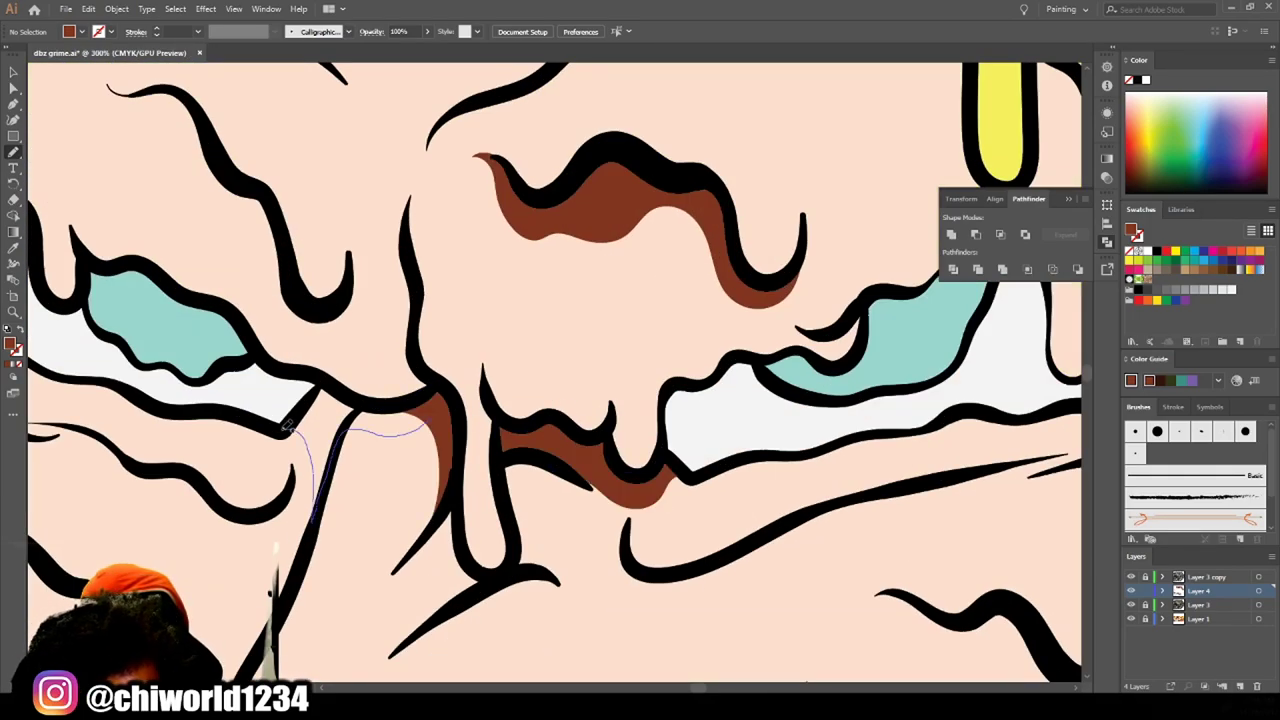
pyautogui.scroll(-3, 288, 428)
pyautogui.scroll(3, 485, 500)
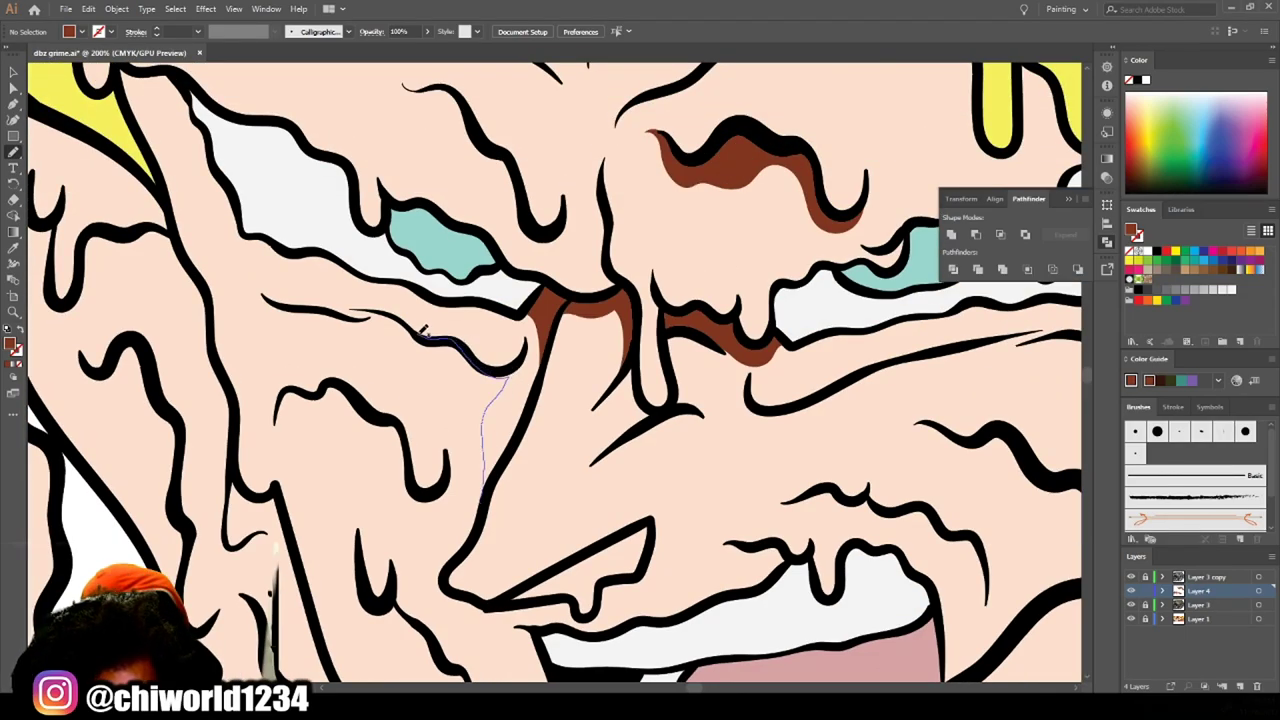
# Shade the left brow, a forehead wrinkle, both brow furrows and a forehead drip in brown.
pyautogui.moveTo(533, 361); pyautogui.dragTo(530, 365)
pyautogui.scroll(-3, 530, 365)
pyautogui.scroll(3, 548, 553)
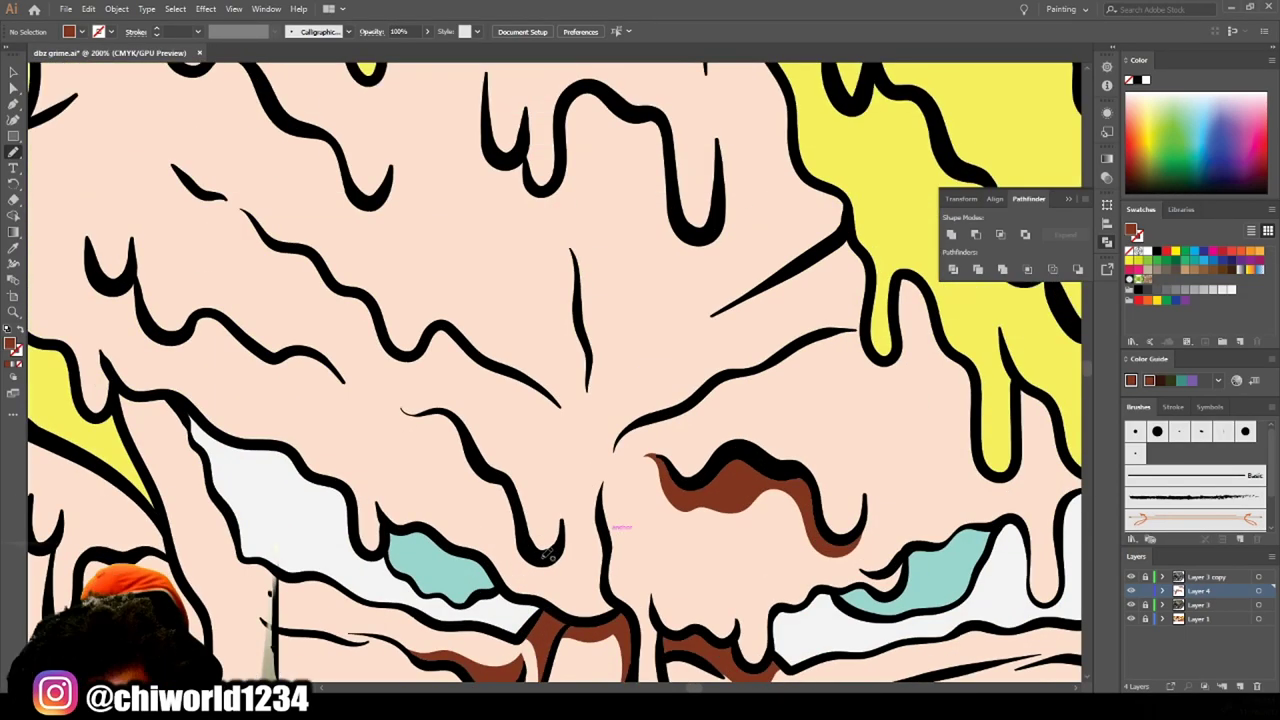
pyautogui.moveTo(463, 447); pyautogui.dragTo(462, 449)
pyautogui.scroll(3, 405, 495)
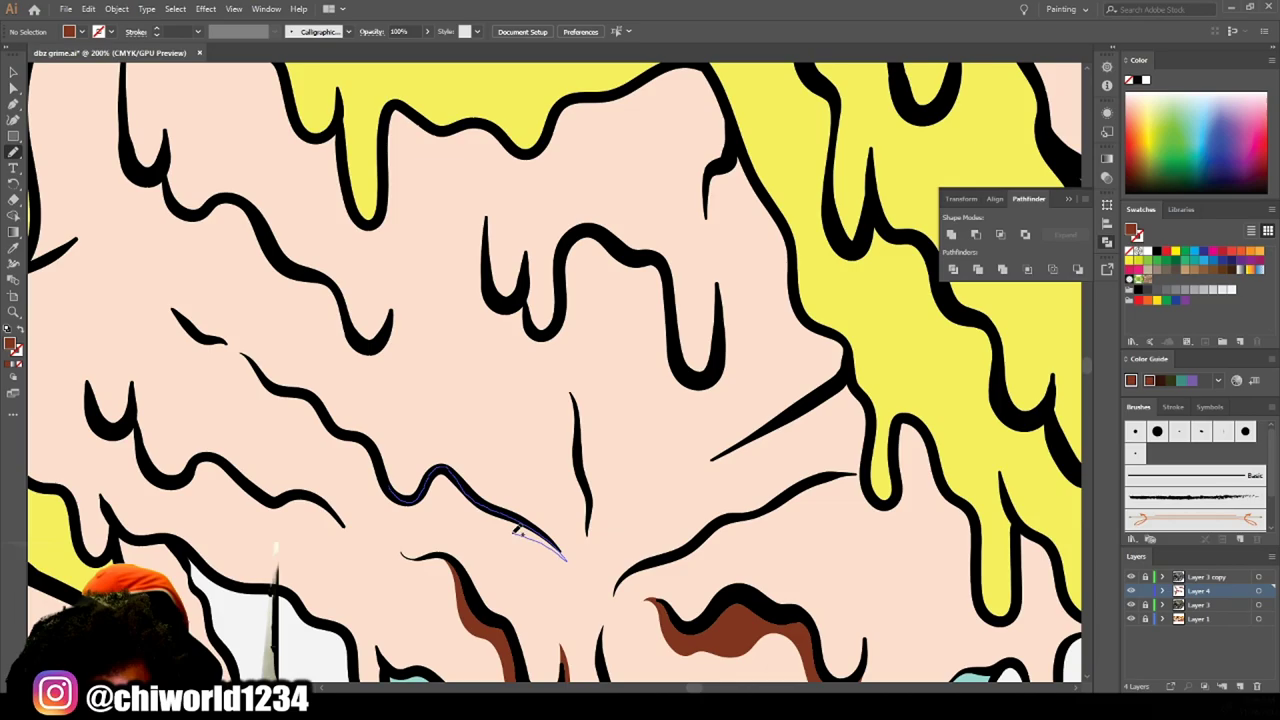
pyautogui.moveTo(312, 395); pyautogui.dragTo(310, 397)
pyautogui.scroll(3, 588, 558)
pyautogui.moveTo(648, 518); pyautogui.dragTo(599, 589)
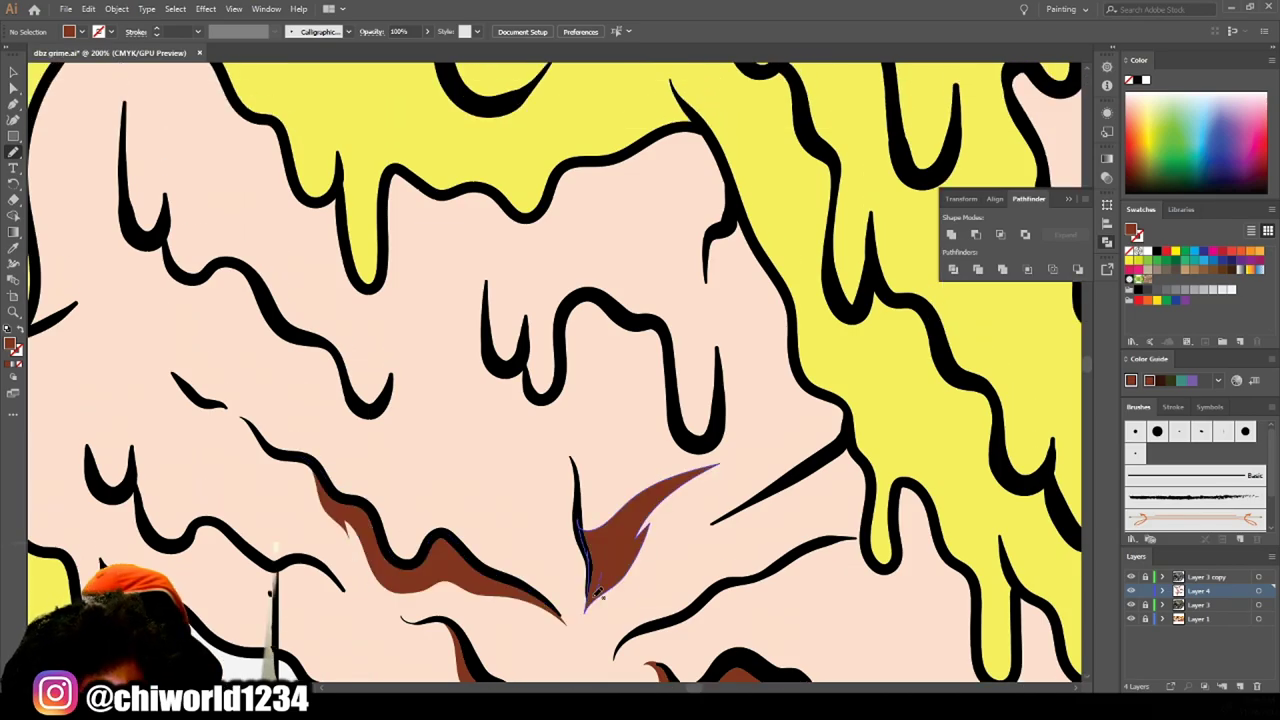
pyautogui.moveTo(606, 535); pyautogui.dragTo(437, 488)
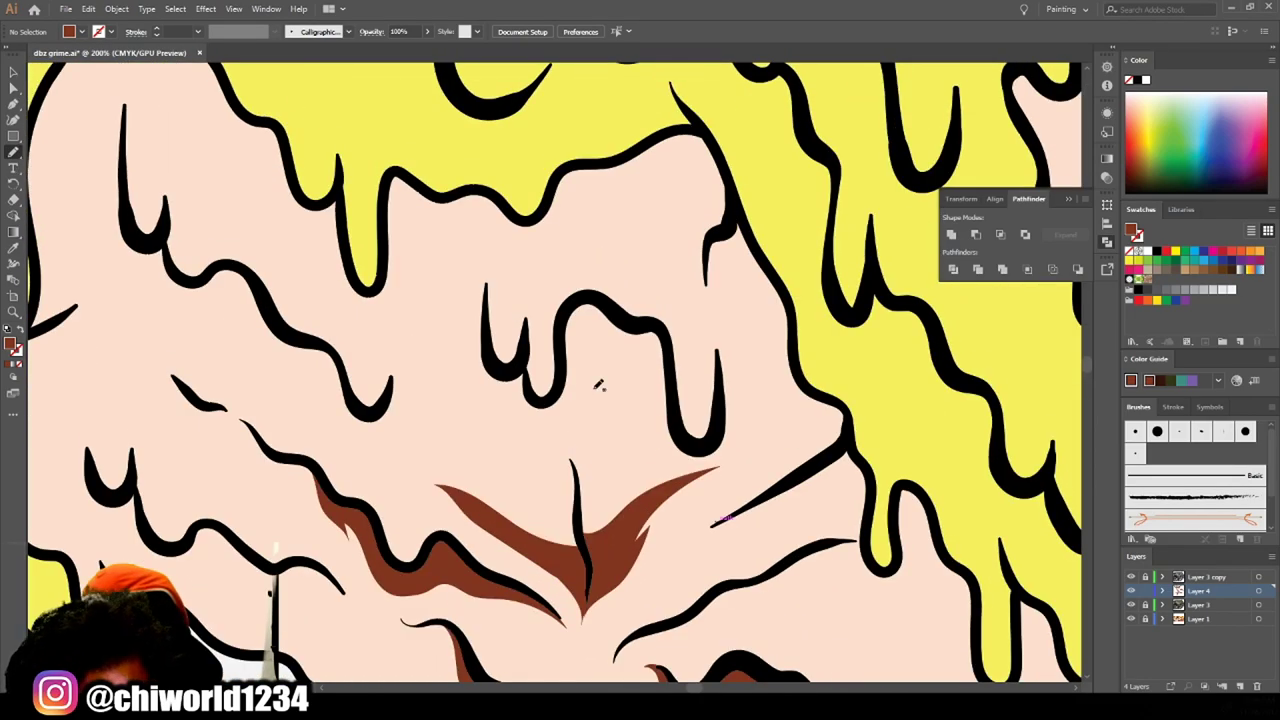
pyautogui.moveTo(540, 447); pyautogui.dragTo(500, 390)
# Add brown shading below the cheek hair drip, along the cheek, lower face and mouth.
pyautogui.hotkey('ctrl', '0')
pyautogui.scroll(5, 865, 547)
pyautogui.moveTo(812, 527); pyautogui.dragTo(740, 498)
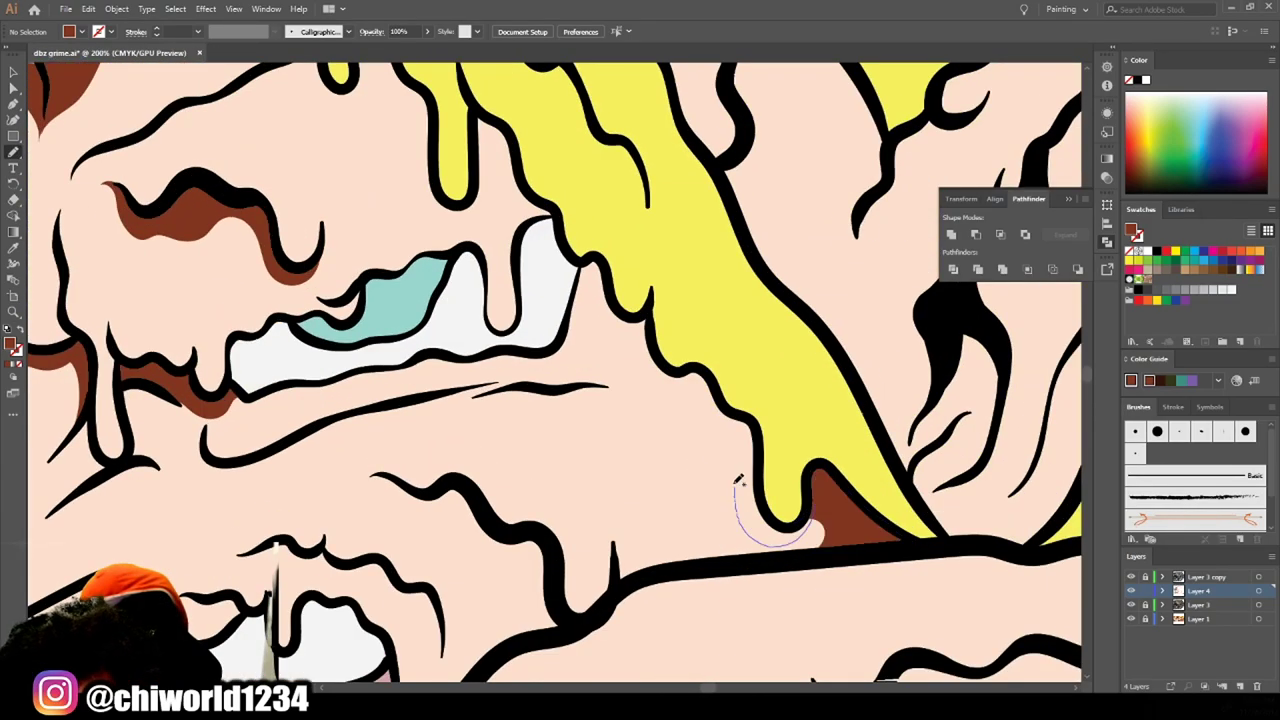
pyautogui.moveTo(747, 409); pyautogui.dragTo(745, 412)
pyautogui.hotkey('ctrl', '0')
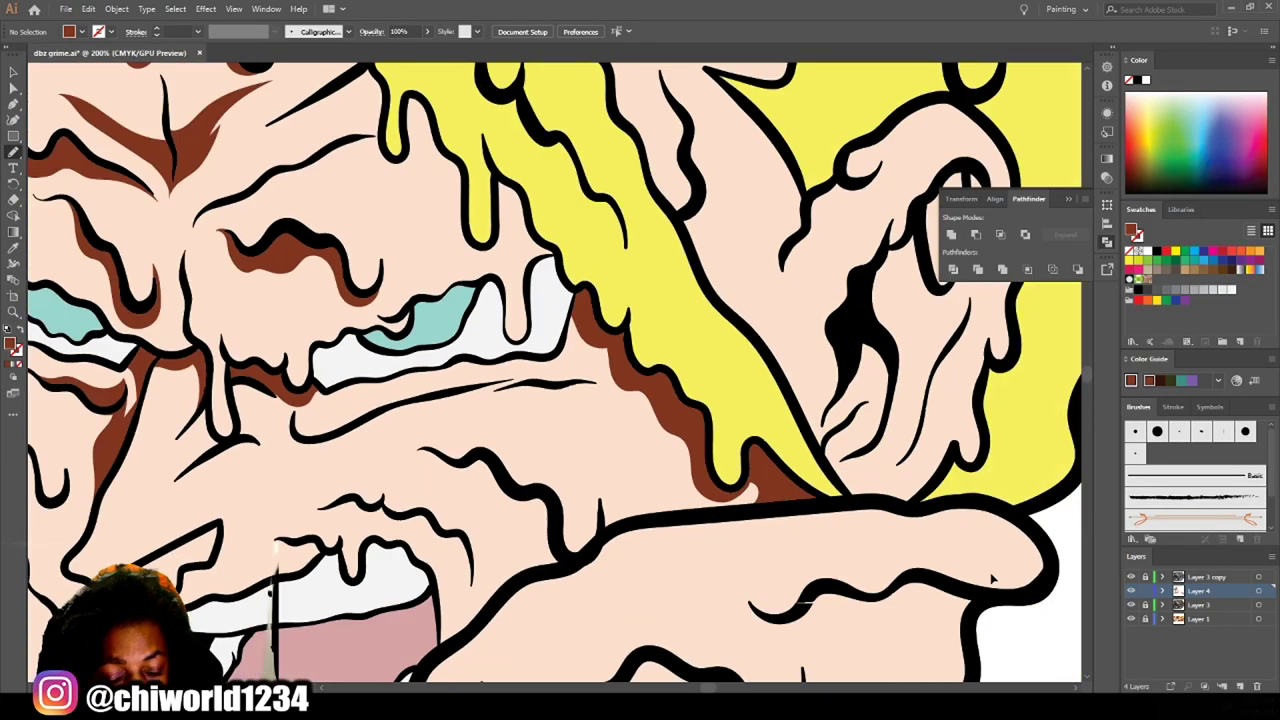
pyautogui.scroll(5, 838, 574)
pyautogui.moveTo(717, 633); pyautogui.dragTo(563, 646)
pyautogui.moveTo(630, 395); pyautogui.dragTo(632, 397)
# Shade under the fingers and along the knuckles of the pointing hand.
pyautogui.hotkey('ctrl', '0')
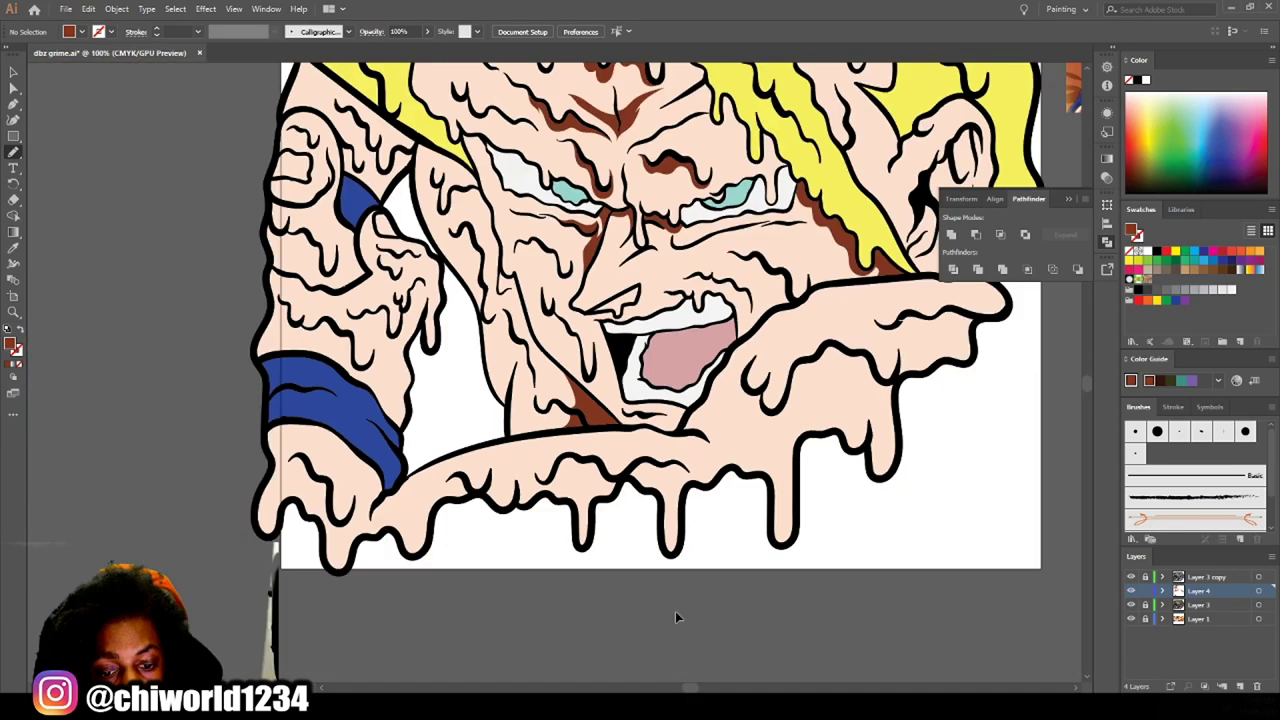
pyautogui.scroll(5, 700, 600)
pyautogui.moveTo(885, 438); pyautogui.dragTo(843, 382)
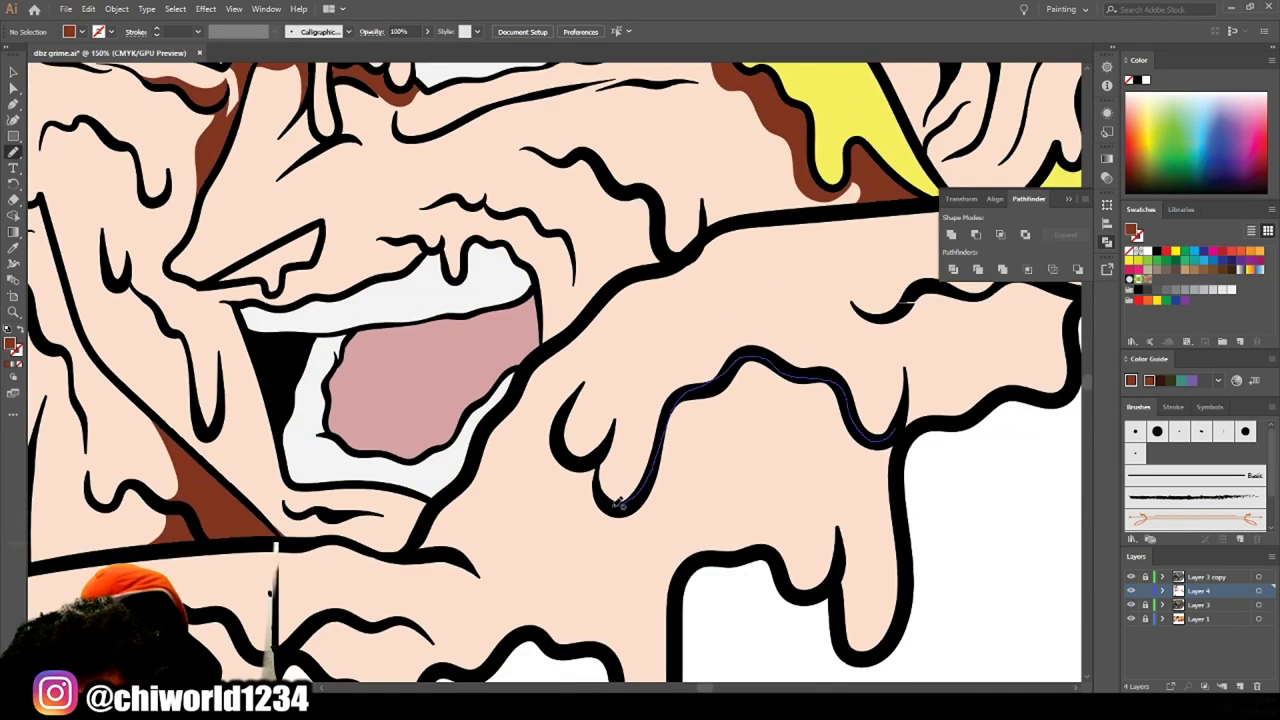
pyautogui.moveTo(895, 450); pyautogui.dragTo(896, 452)
pyautogui.hotkey('ctrl', '0')
pyautogui.scroll(5, 714, 580)
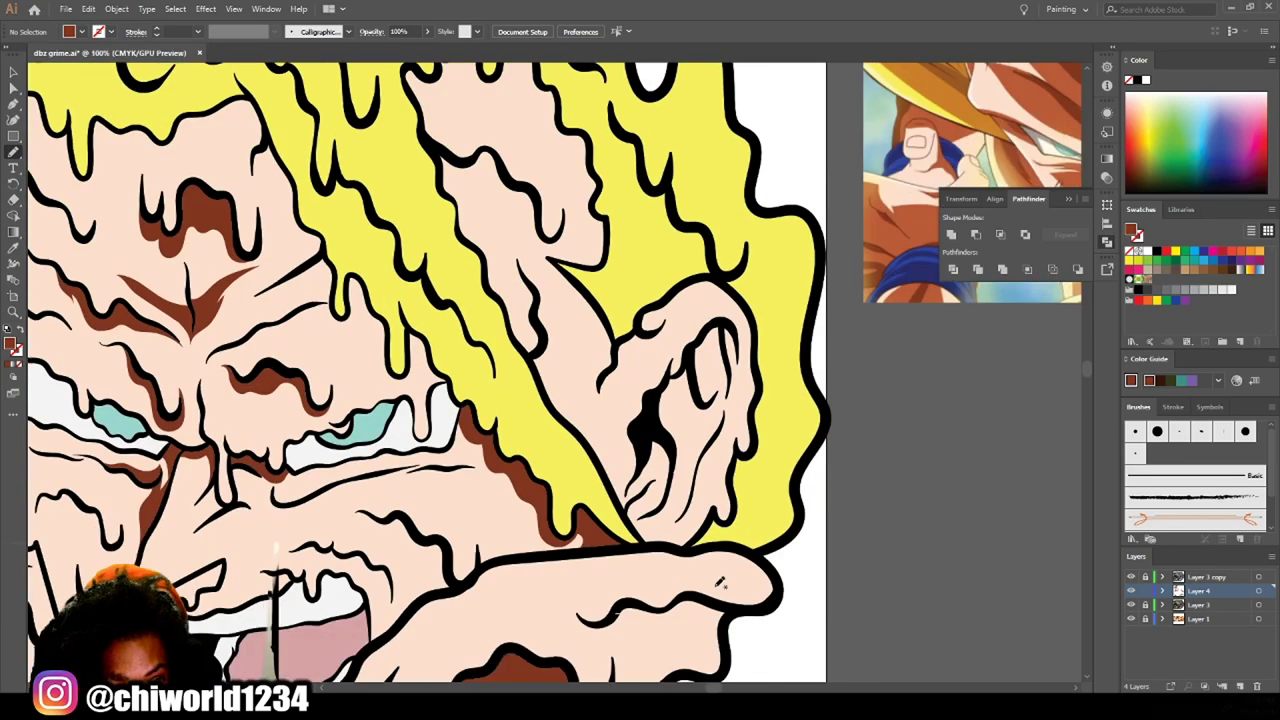
# Shade inside the ear and under the hair beside it in brown.
pyautogui.moveTo(485, 560)
pyautogui.mouseDown()
pyautogui.moveTo(538, 488)
pyautogui.moveTo(511, 470)
pyautogui.mouseUp()
pyautogui.scroll(4, 600, 520)
pyautogui.moveTo(605, 540); pyautogui.dragTo(678, 352)
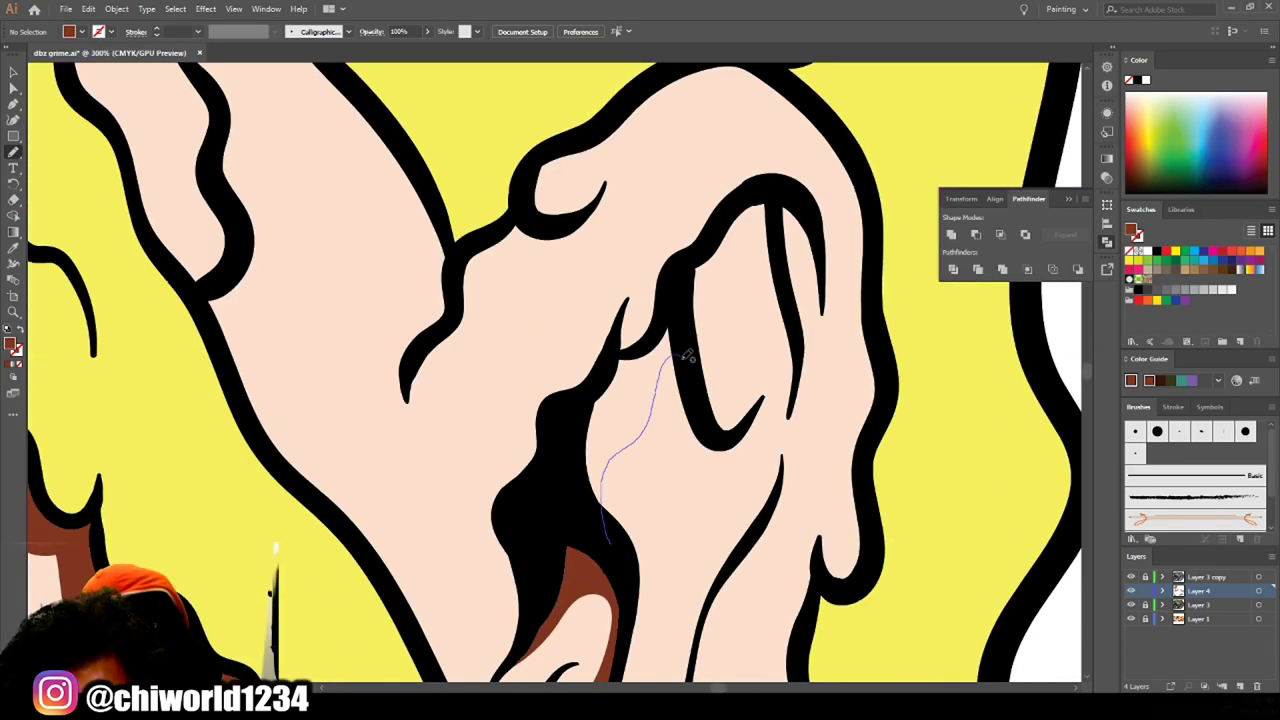
pyautogui.moveTo(814, 247); pyautogui.dragTo(815, 249)
pyautogui.scroll(-5, 720, 400)
pyautogui.moveTo(560, 500); pyautogui.dragTo(735, 316)
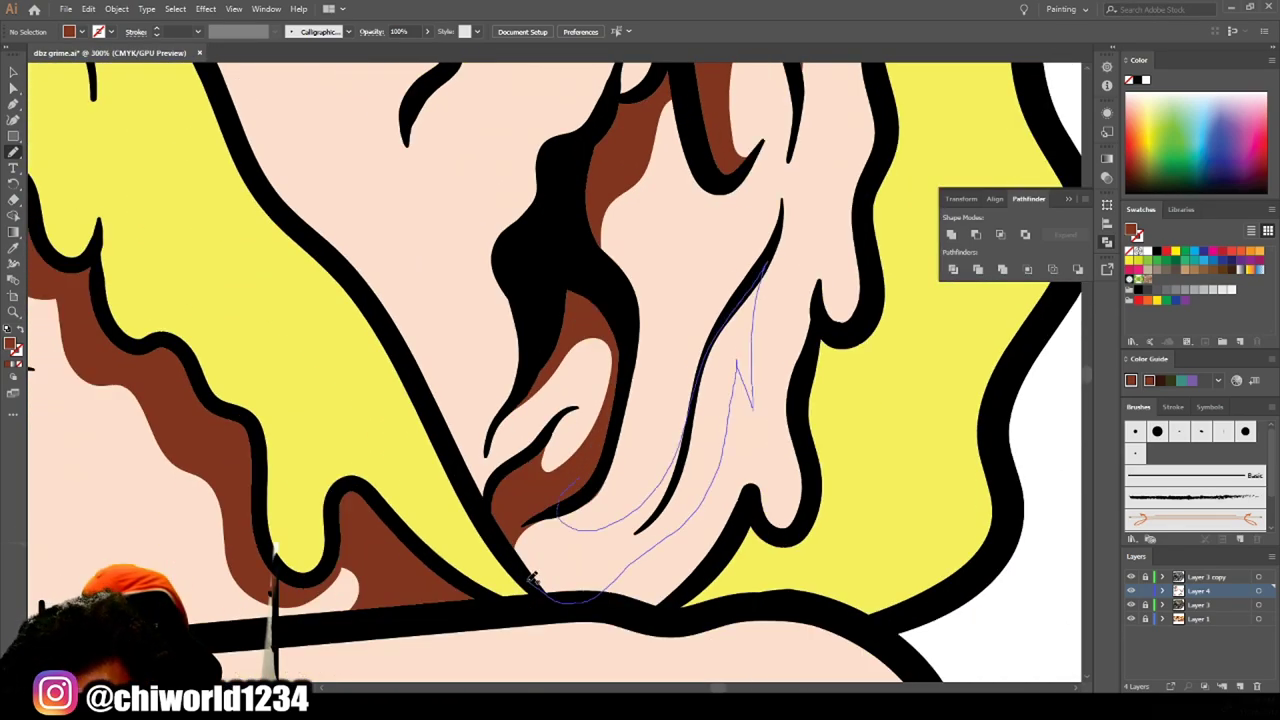
pyautogui.moveTo(538, 582); pyautogui.dragTo(538, 584)
pyautogui.hotkey('ctrl', '0')
# Shade beneath the yellow hair drips beside the eye, on the cheek and face side.
pyautogui.scroll(5, 600, 400)
pyautogui.moveTo(486, 343); pyautogui.dragTo(560, 480)
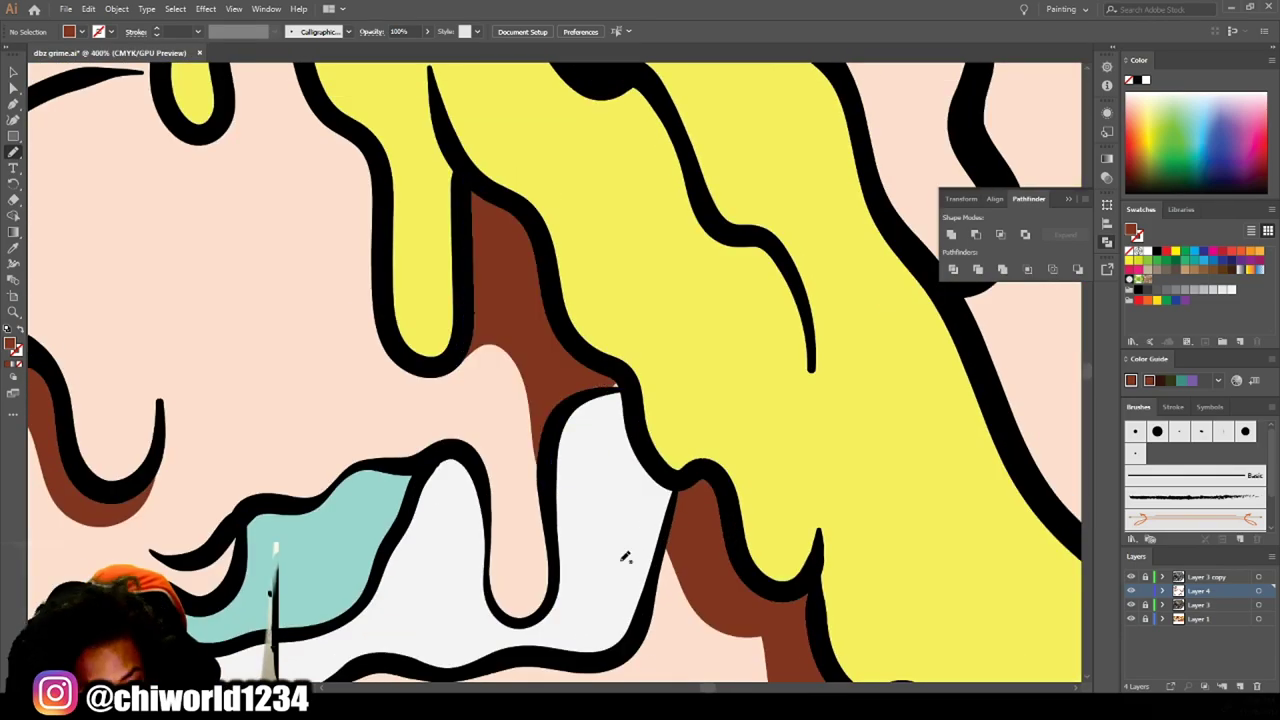
pyautogui.scroll(-3, 625, 557)
pyautogui.scroll(3, 560, 450)
pyautogui.moveTo(635, 598); pyautogui.dragTo(490, 387)
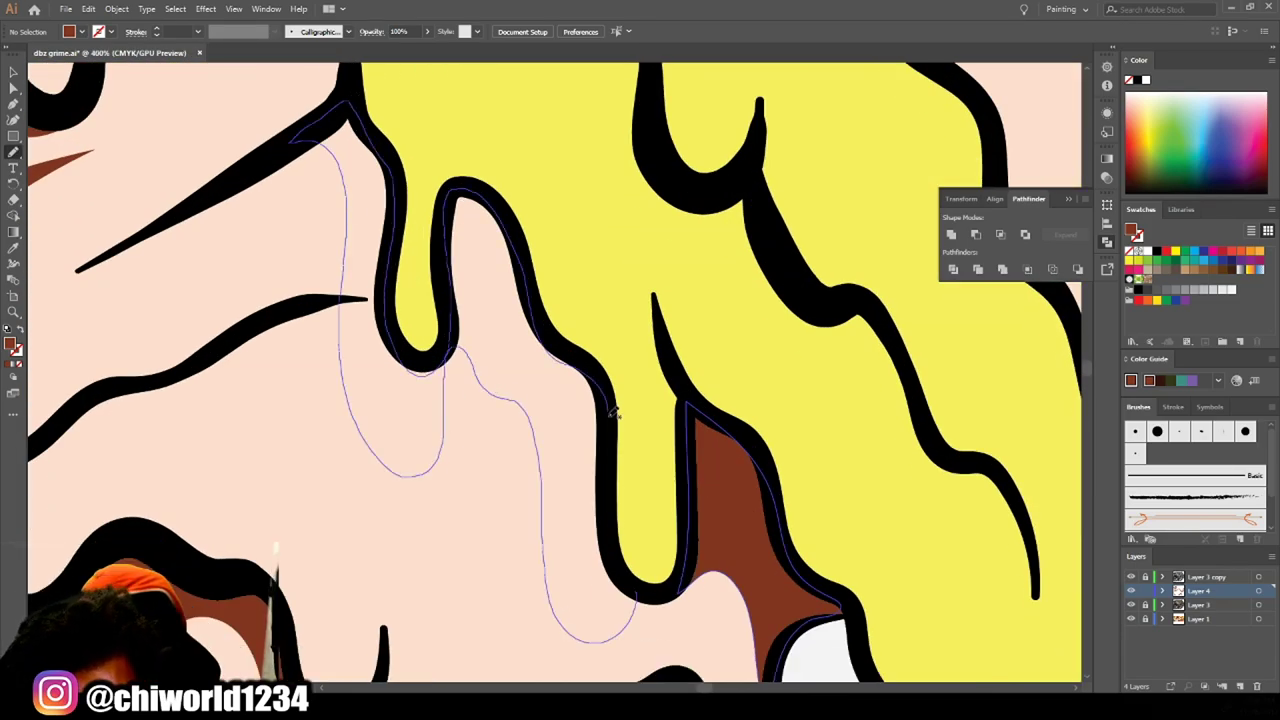
pyautogui.moveTo(603, 382); pyautogui.dragTo(603, 384)
pyautogui.scroll(-2, 600, 400)
pyautogui.moveTo(540, 610); pyautogui.dragTo(474, 521)
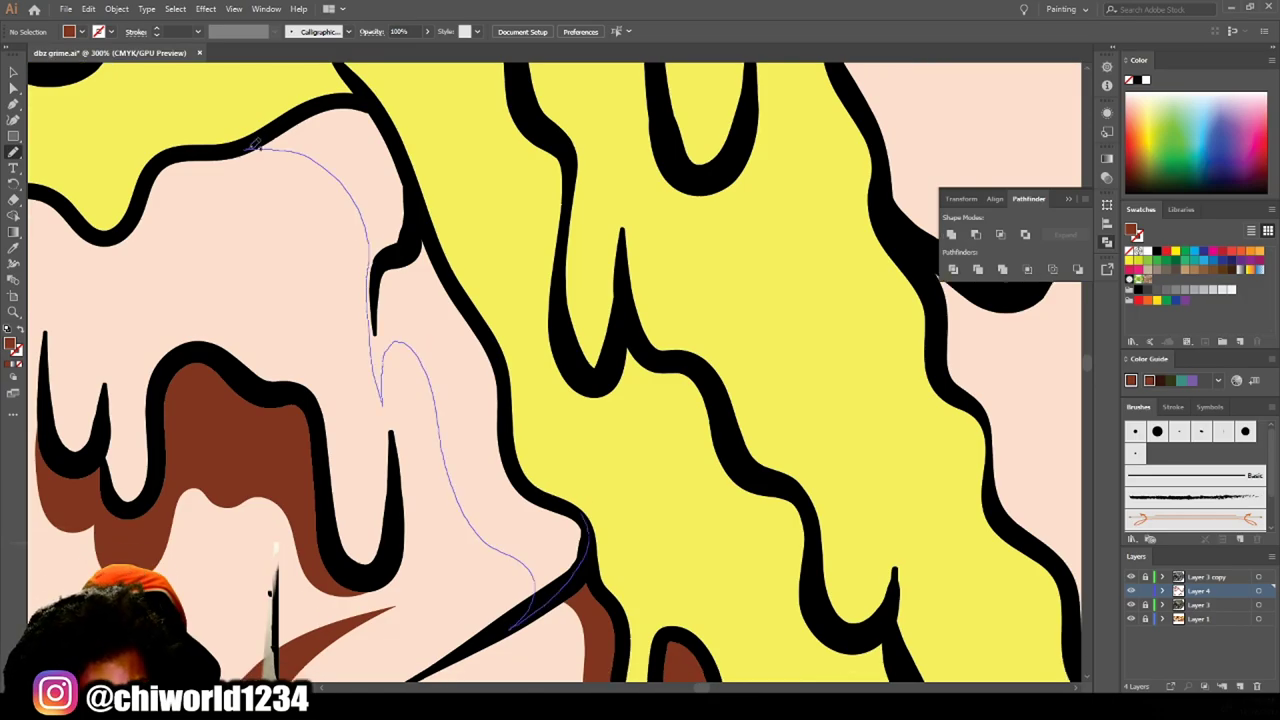
pyautogui.moveTo(512, 452); pyautogui.dragTo(512, 453)
pyautogui.hotkey('ctrl', '0')
# Shade the cheek near the blue wristband, below the hair by the left eye, and forehead.
pyautogui.scroll(1, 775, 615)
pyautogui.scroll(3, 775, 615)
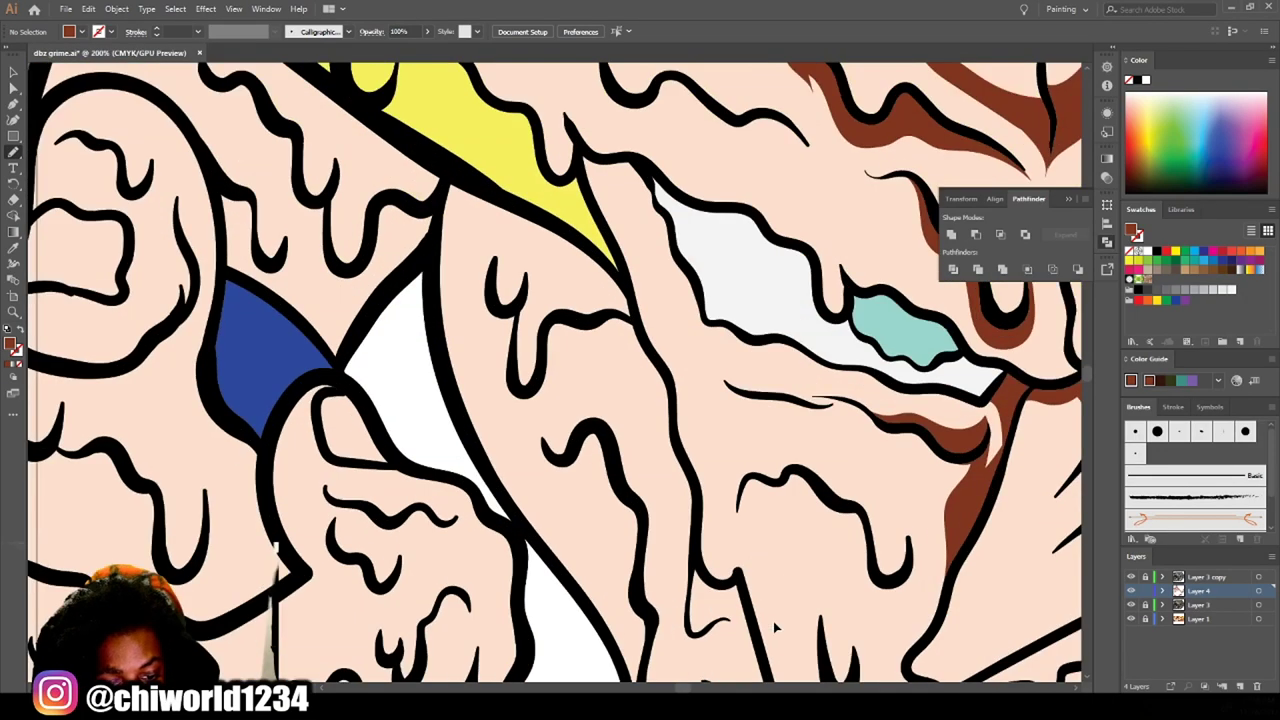
pyautogui.moveTo(443, 250); pyautogui.dragTo(492, 347)
pyautogui.moveTo(642, 404); pyautogui.dragTo(642, 405)
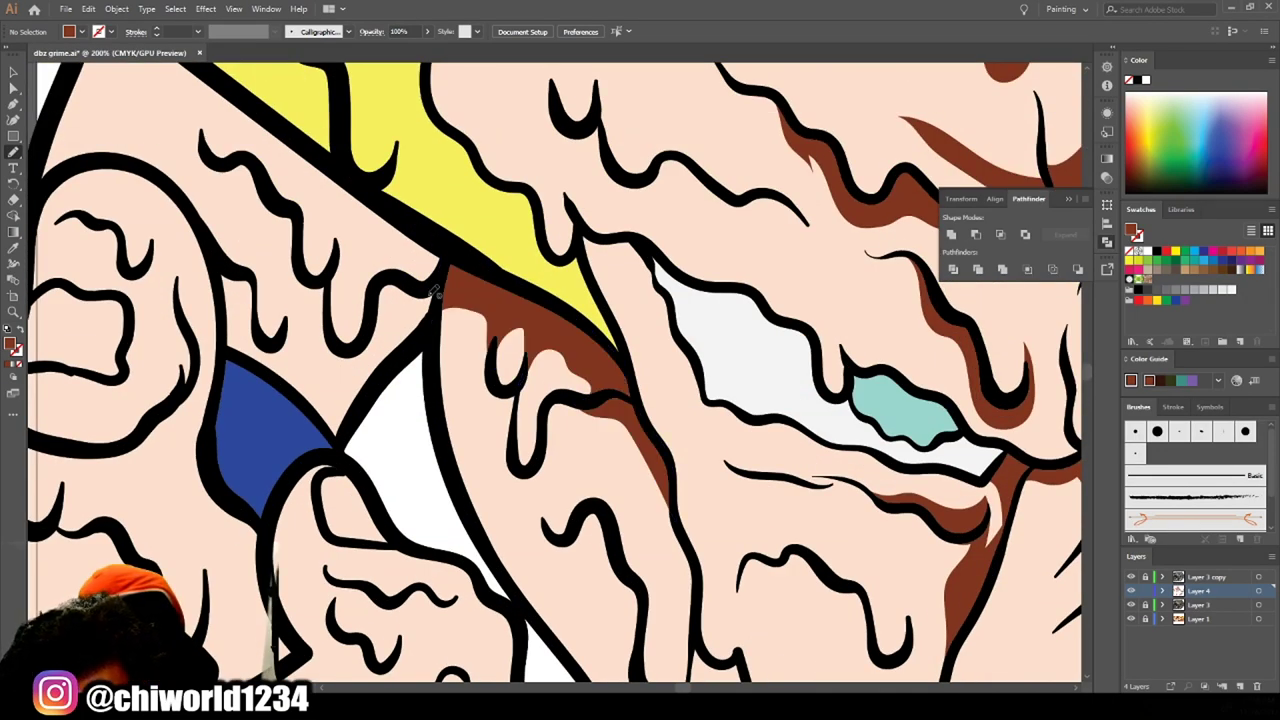
pyautogui.scroll(-3, 600, 400)
pyautogui.scroll(4, 400, 250)
pyautogui.moveTo(370, 200); pyautogui.dragTo(433, 370)
# Paint brown shadows on the forearm and left arm above the blue wristband.
pyautogui.moveTo(527, 300); pyautogui.dragTo(527, 301)
pyautogui.scroll(-2, 732, 609)
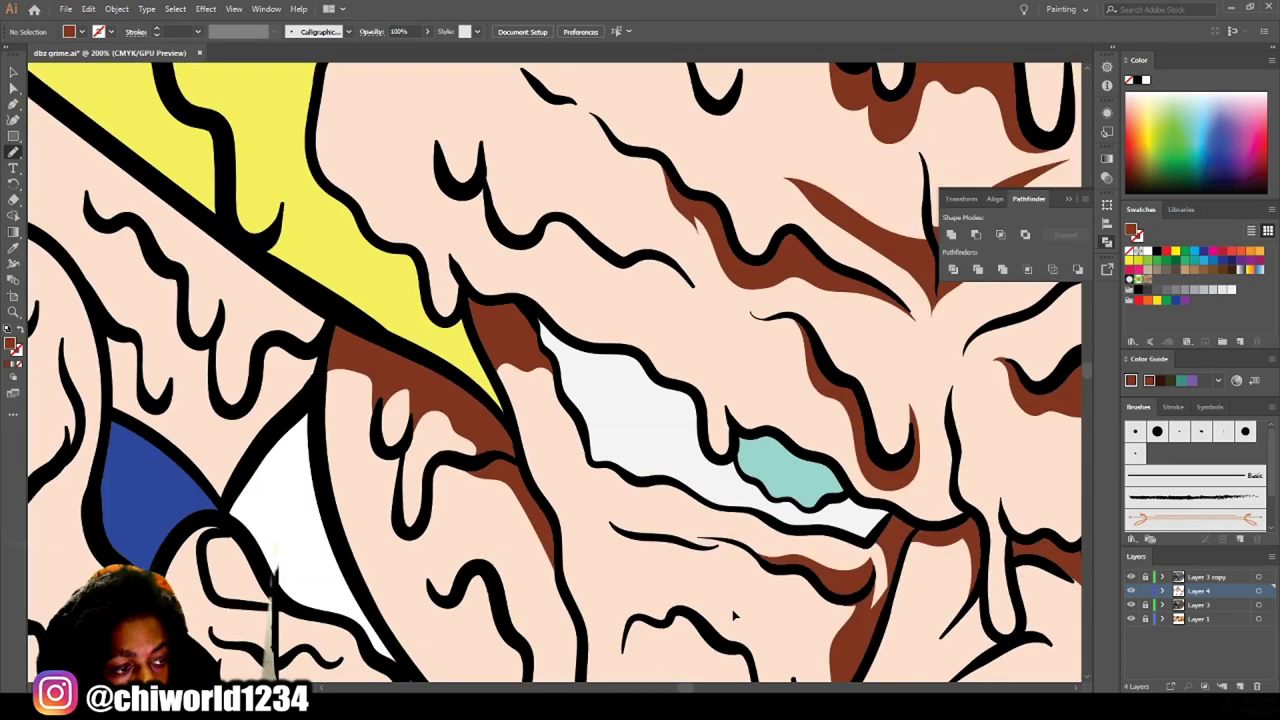
pyautogui.scroll(-3, 888, 550)
pyautogui.scroll(4, 888, 550)
pyautogui.moveTo(555, 390); pyautogui.dragTo(862, 512)
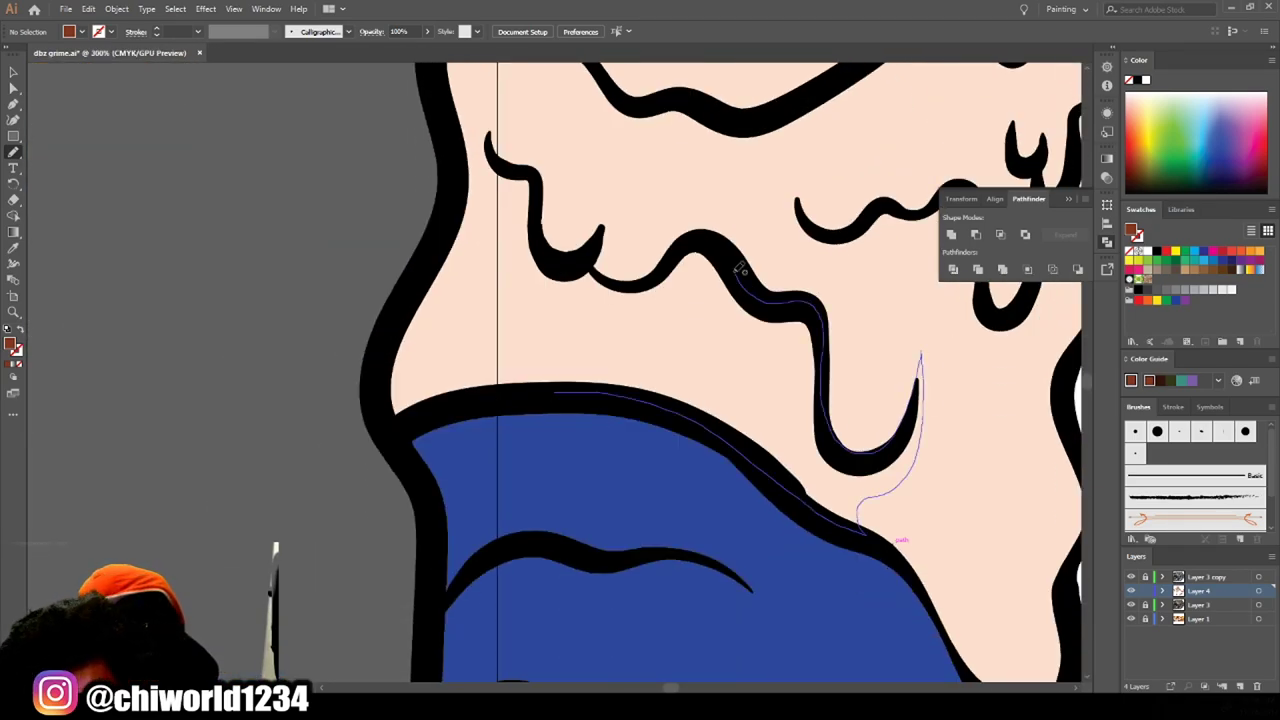
pyautogui.moveTo(548, 250); pyautogui.dragTo(548, 251)
pyautogui.scroll(-3, 700, 500)
pyautogui.scroll(3, 425, 405)
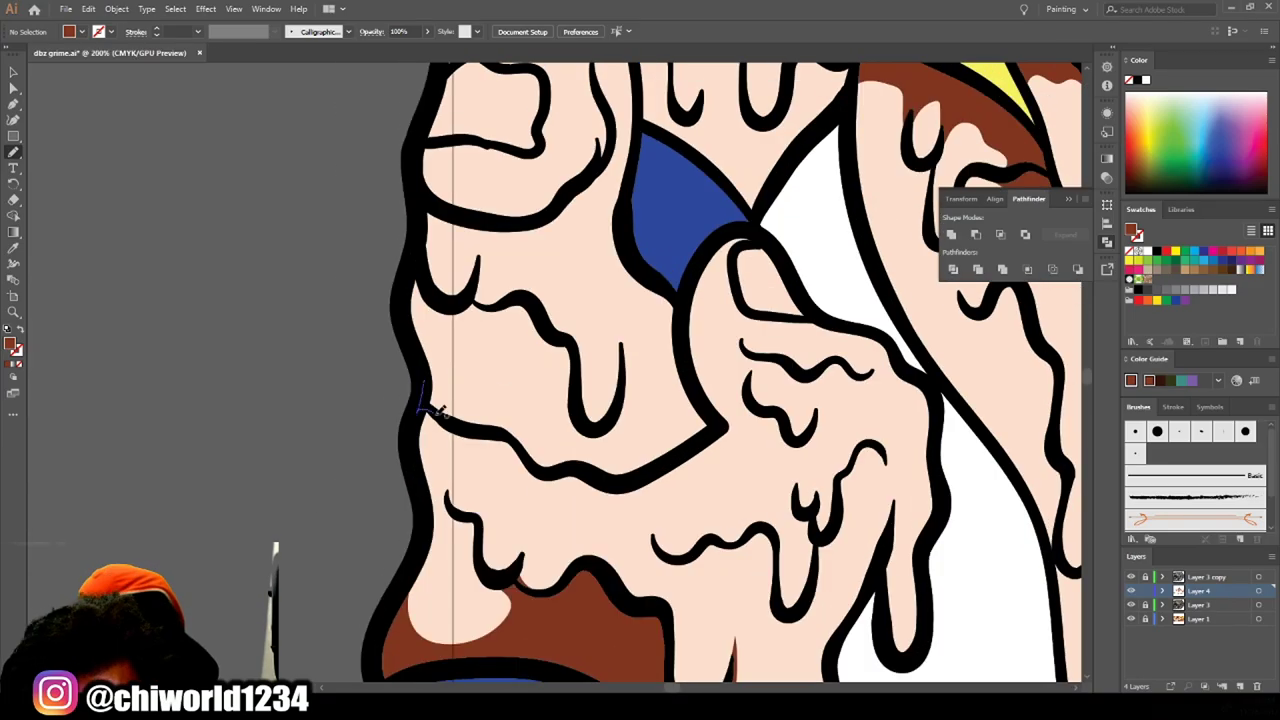
pyautogui.moveTo(523, 288); pyautogui.dragTo(523, 289)
pyautogui.scroll(3, 480, 350)
pyautogui.moveTo(480, 425); pyautogui.dragTo(445, 412)
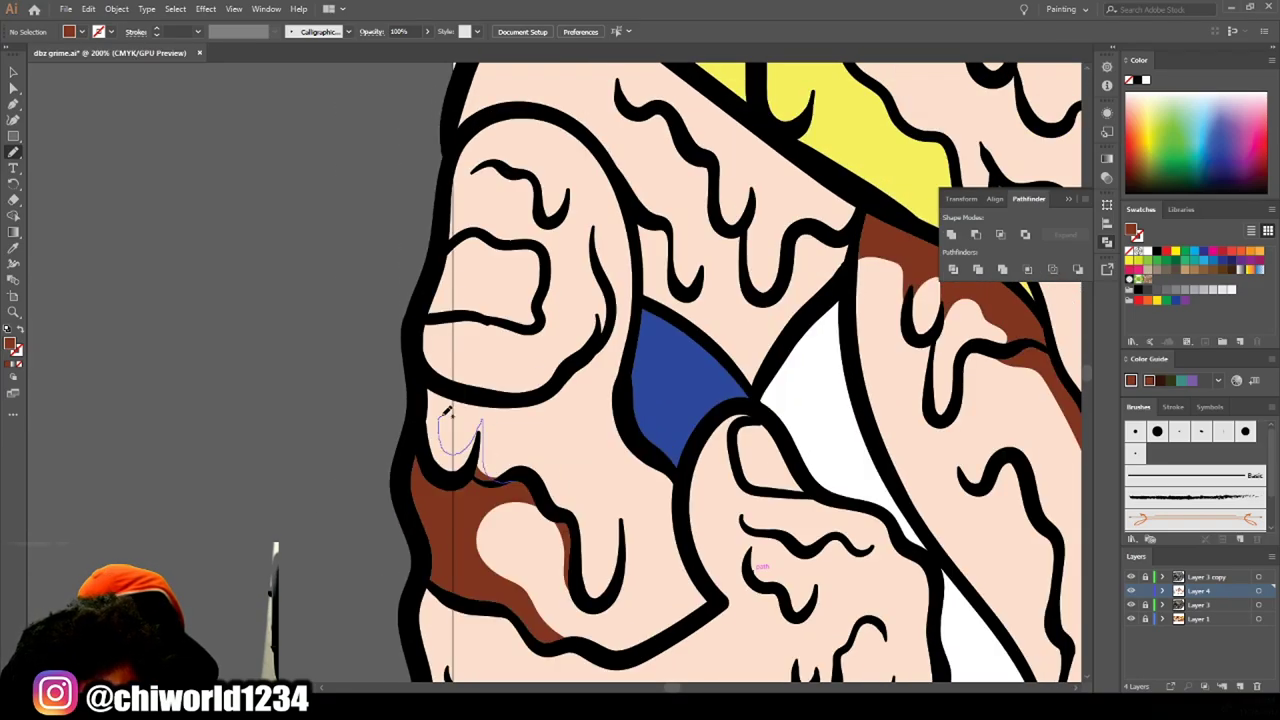
pyautogui.click(503, 390)
# Add another long brown shadow stroke across the arm.
pyautogui.scroll(-2, 503, 390)
pyautogui.scroll(2, 428, 262)
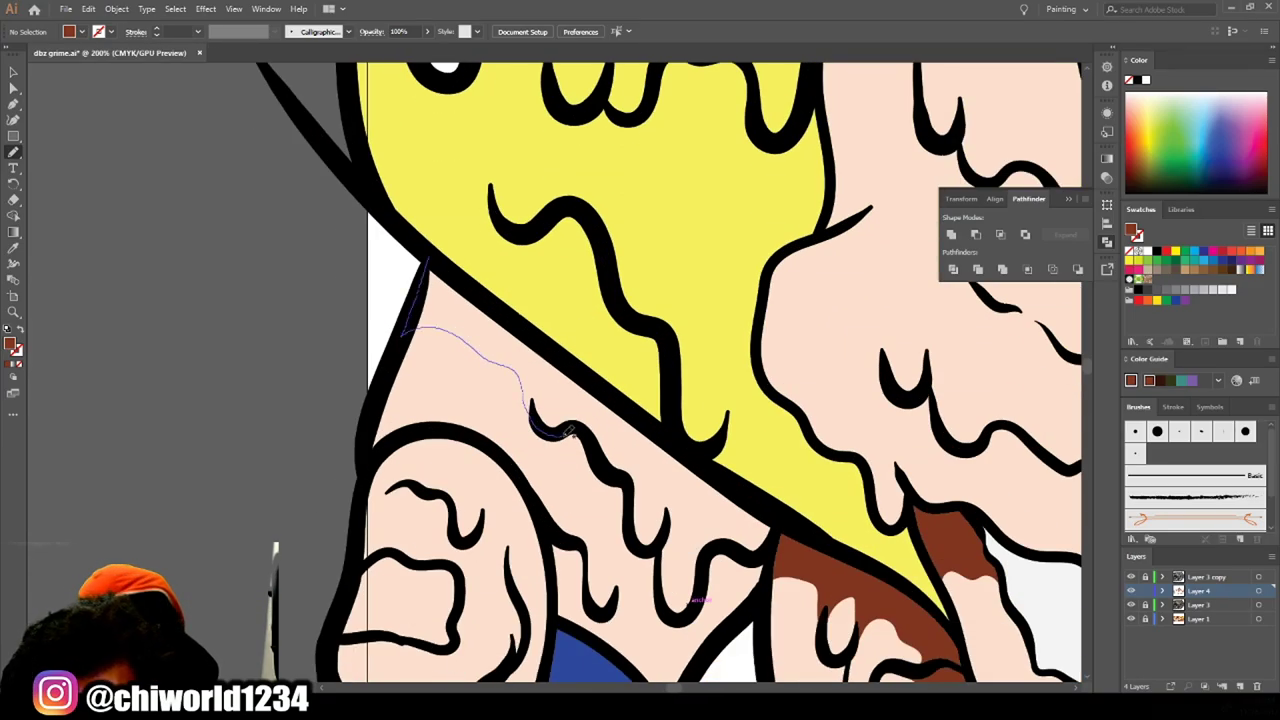
pyautogui.scroll(-3, 558, 345)
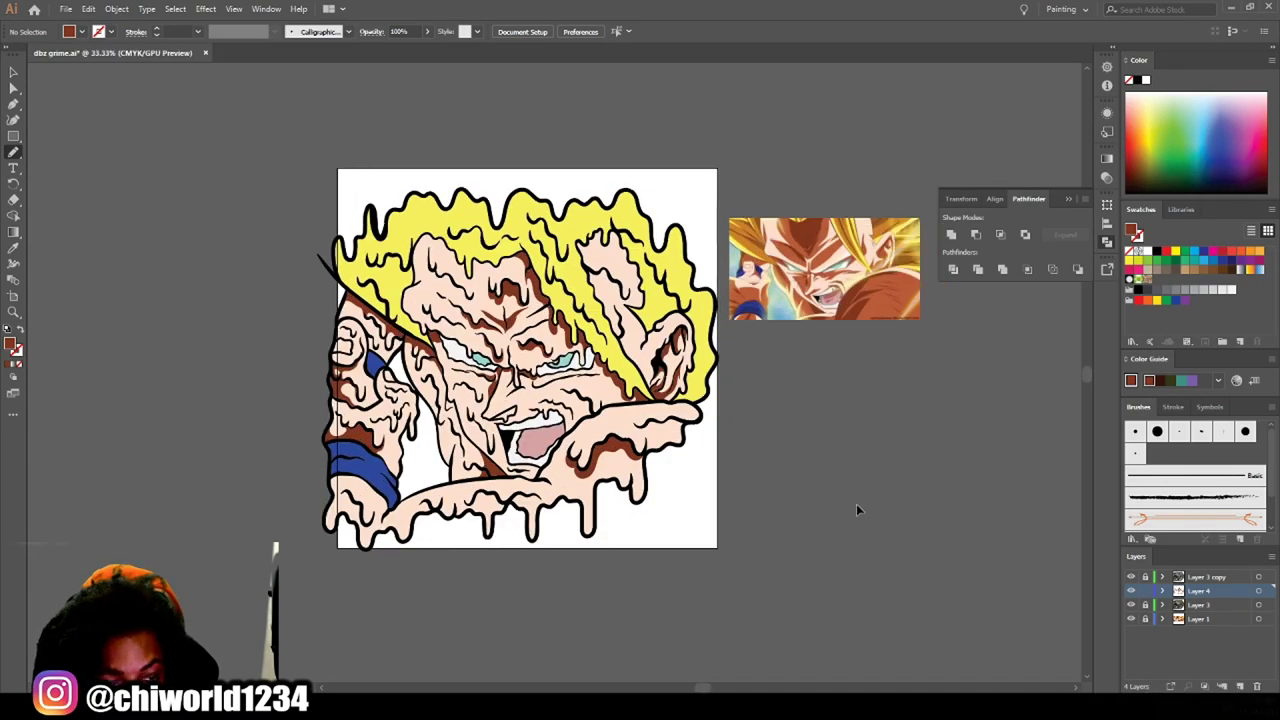
pyautogui.scroll(3, 856, 504)
pyautogui.moveTo(1003, 452); pyautogui.dragTo(713, 483)
pyautogui.scroll(-3, 713, 483)
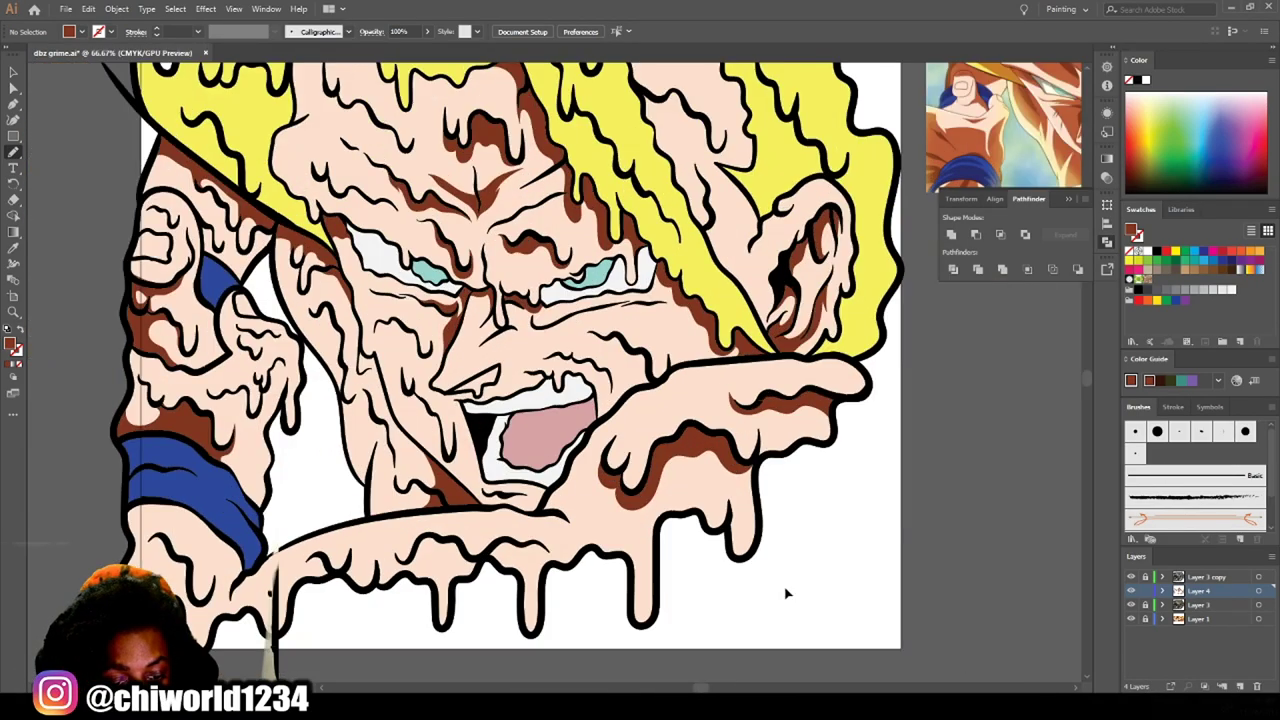
pyautogui.scroll(4, 410, 373)
# Paint brown shadows along the upper lip, beside the nose and beside a skin drip.
pyautogui.moveTo(593, 400); pyautogui.dragTo(457, 362)
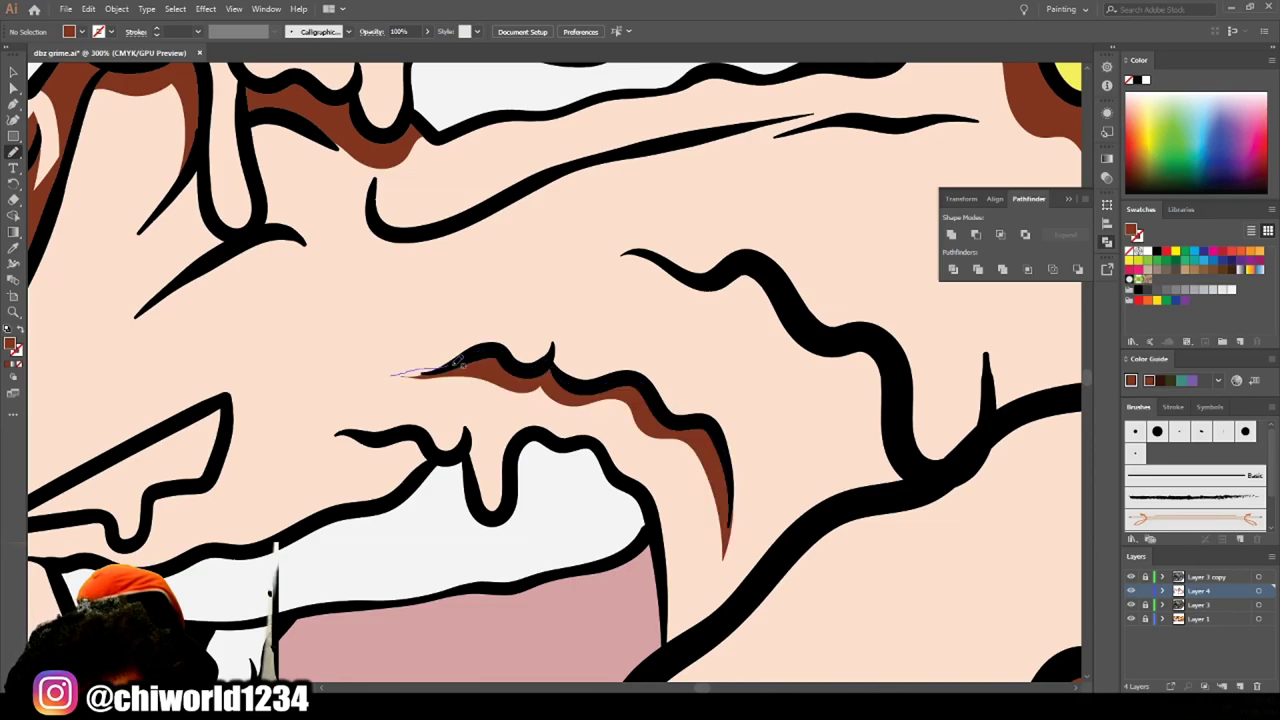
pyautogui.moveTo(847, 475); pyautogui.dragTo(848, 478)
pyautogui.scroll(-3, 848, 478)
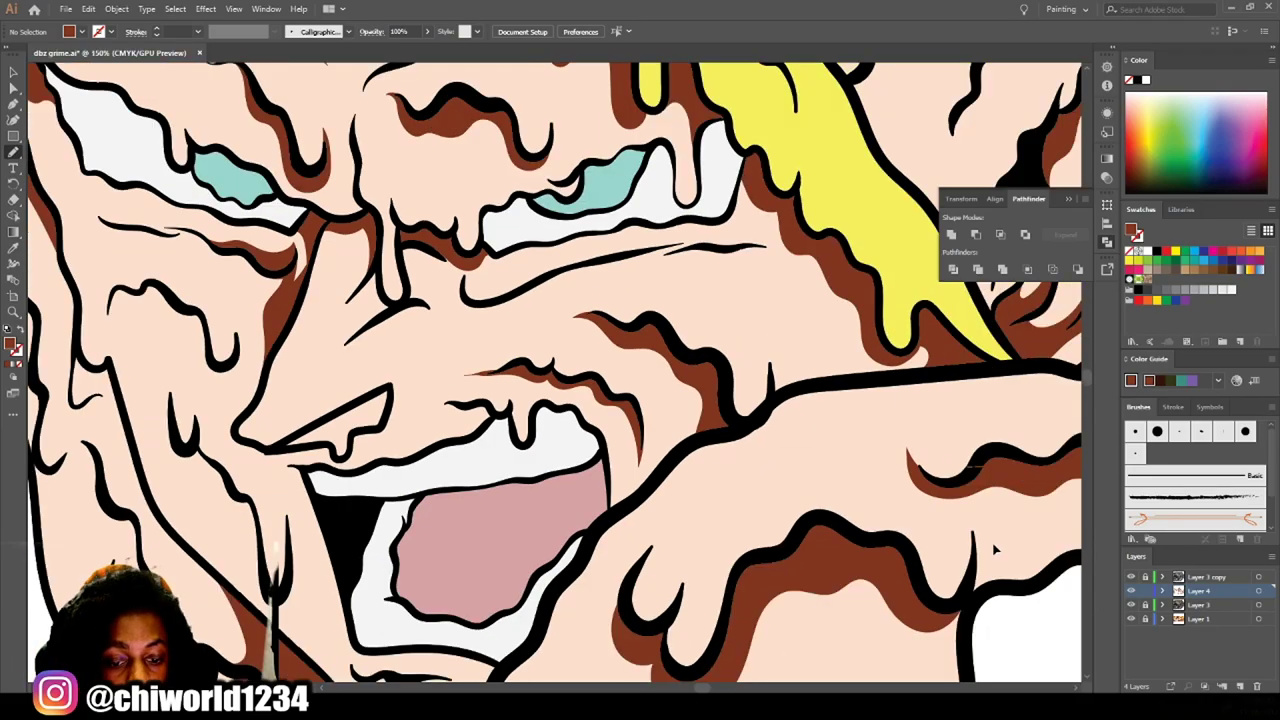
pyautogui.scroll(4, 834, 557)
pyautogui.moveTo(340, 512); pyautogui.dragTo(600, 380)
pyautogui.moveTo(585, 440); pyautogui.dragTo(618, 403)
pyautogui.scroll(-3, 765, 528)
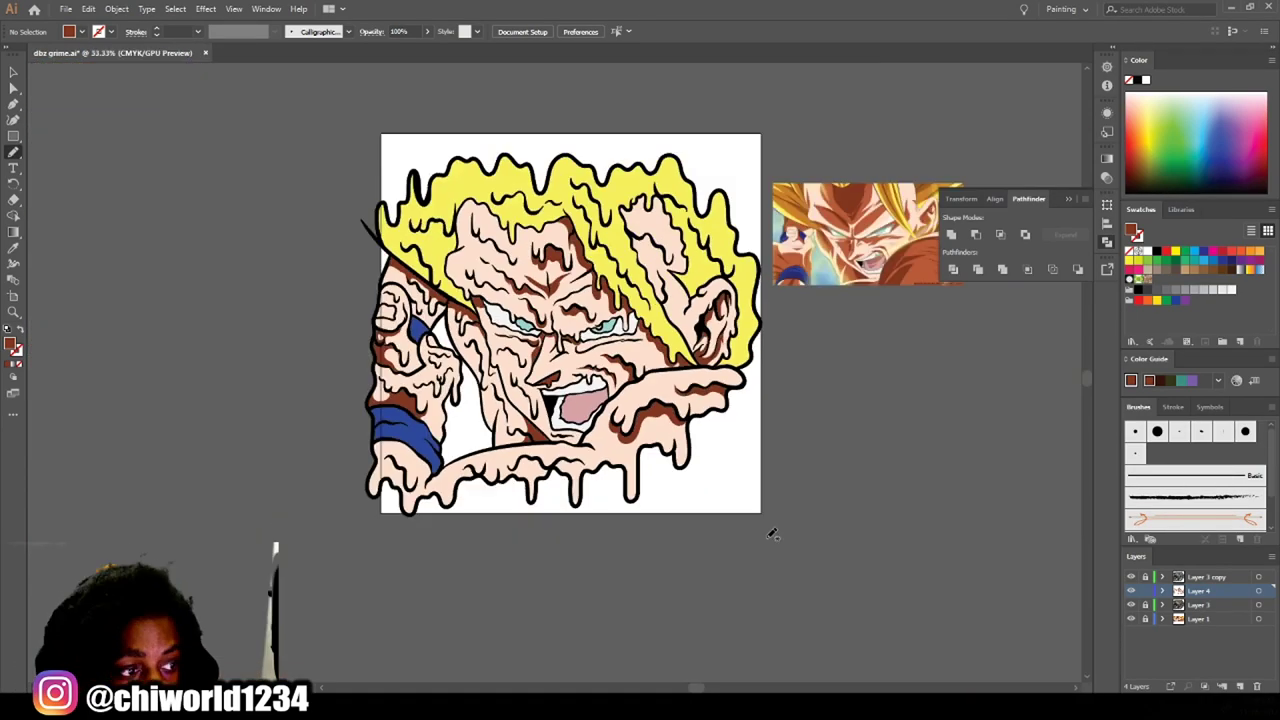
pyautogui.scroll(3, 765, 528)
pyautogui.moveTo(868, 615); pyautogui.dragTo(757, 572)
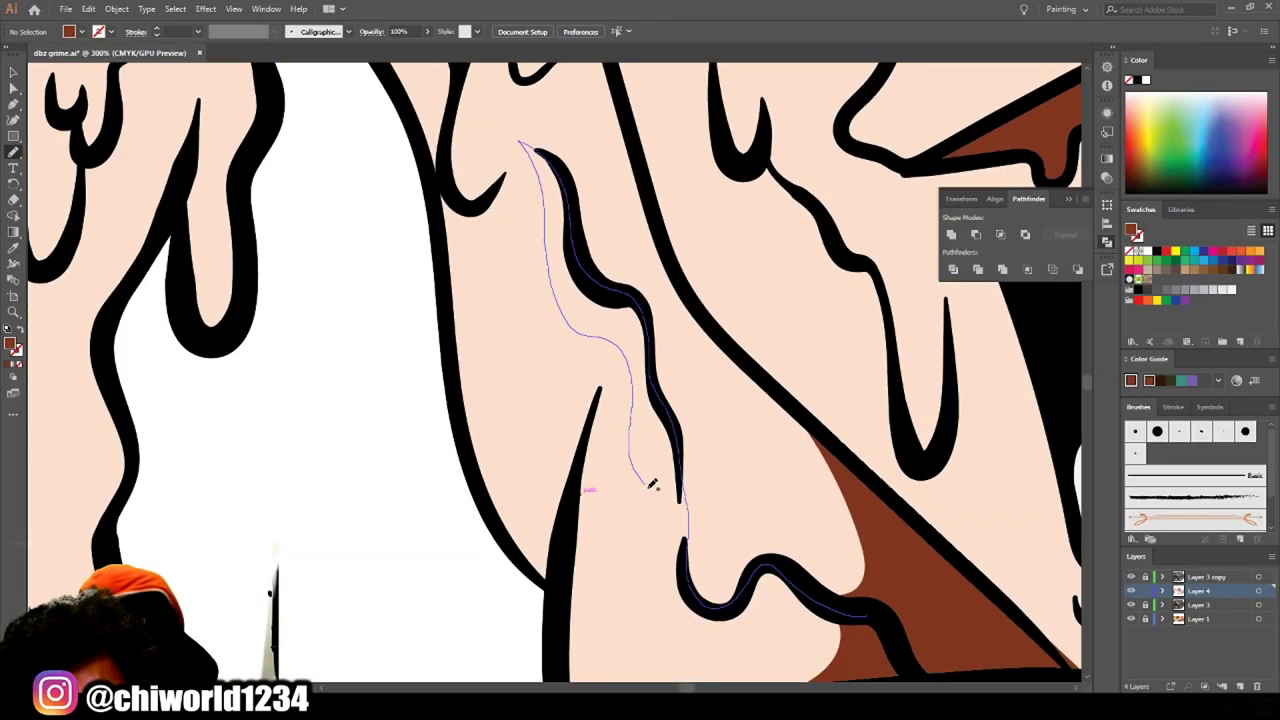
pyautogui.moveTo(637, 463); pyautogui.dragTo(637, 465)
# Paint brown shadows along a cheek drip and on the cheek near the mouth.
pyautogui.scroll(3, 514, 366)
pyautogui.scroll(3, 445, 551)
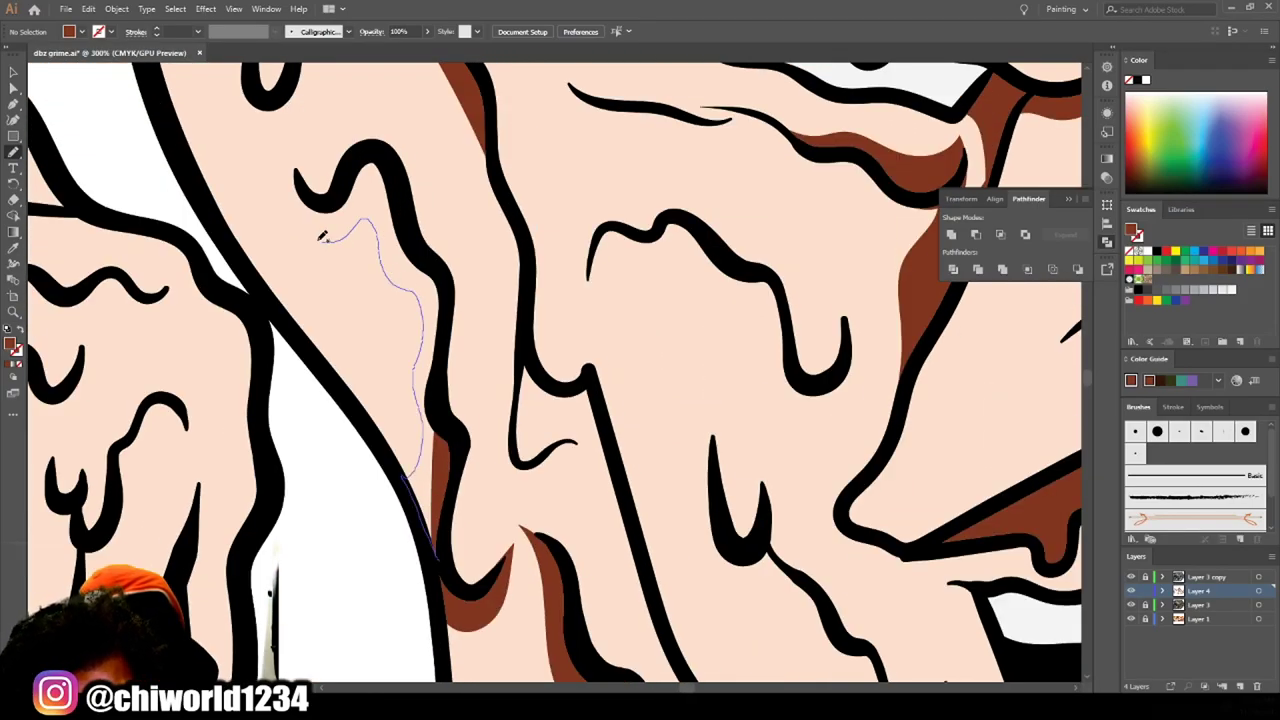
pyautogui.scroll(-3, 451, 349)
pyautogui.moveTo(451, 349); pyautogui.dragTo(494, 412)
pyautogui.scroll(3, 500, 320)
pyautogui.moveTo(660, 637); pyautogui.dragTo(660, 637)
pyautogui.scroll(-3, 660, 637)
pyautogui.scroll(3, 657, 540)
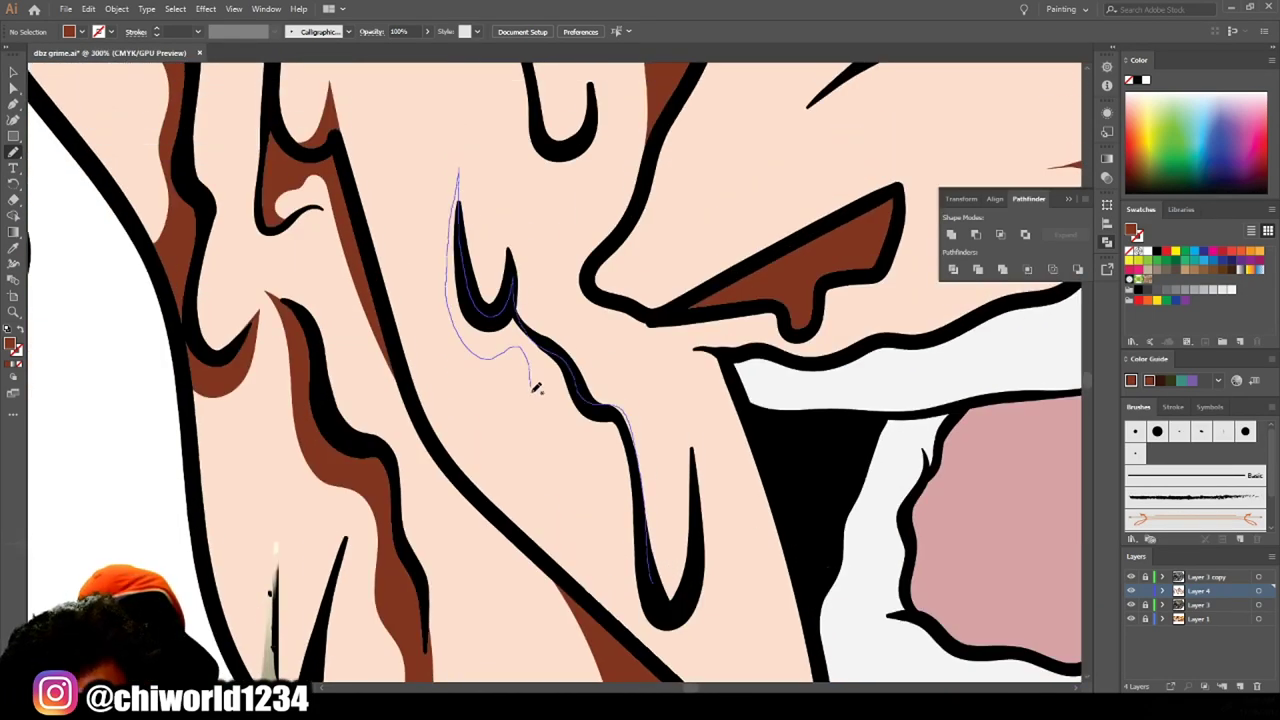
# Paint brown shadows under the forehead drips.
pyautogui.moveTo(535, 376); pyautogui.dragTo(535, 376)
pyautogui.scroll(-3, 557, 466)
pyautogui.scroll(3, 732, 533)
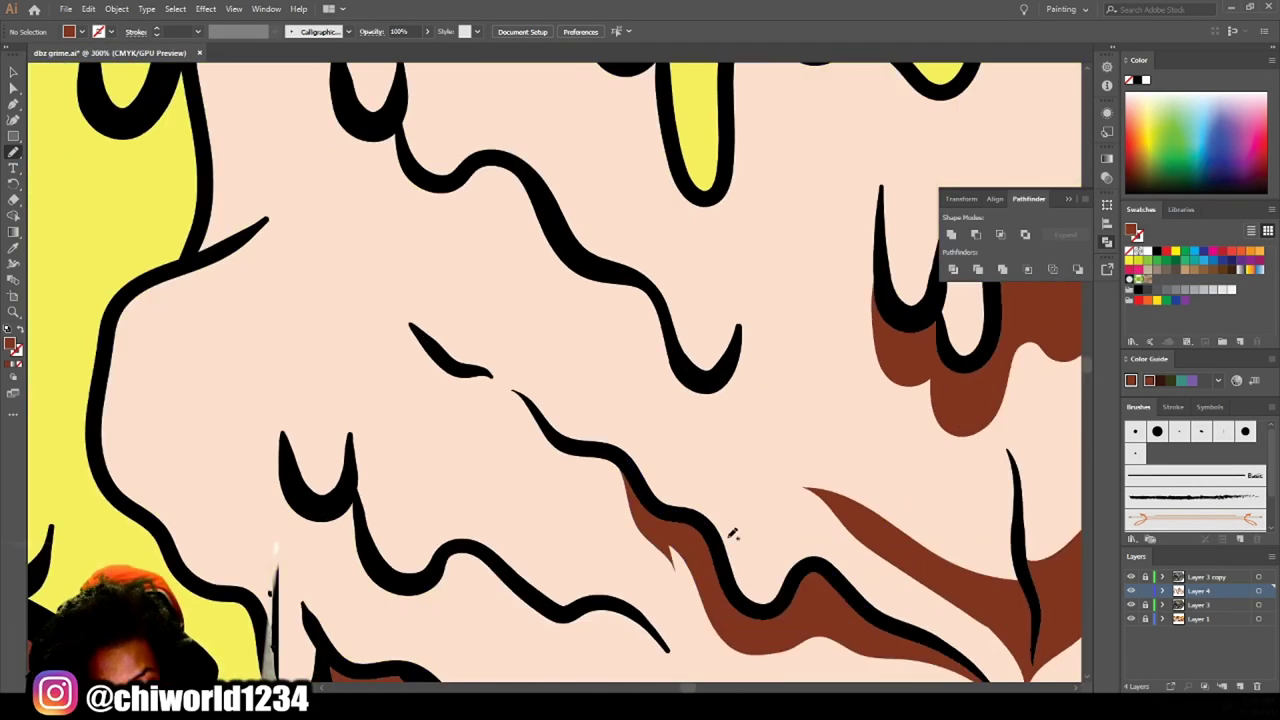
pyautogui.moveTo(501, 366); pyautogui.dragTo(501, 366)
pyautogui.scroll(-2, 501, 366)
pyautogui.scroll(-1, 826, 486)
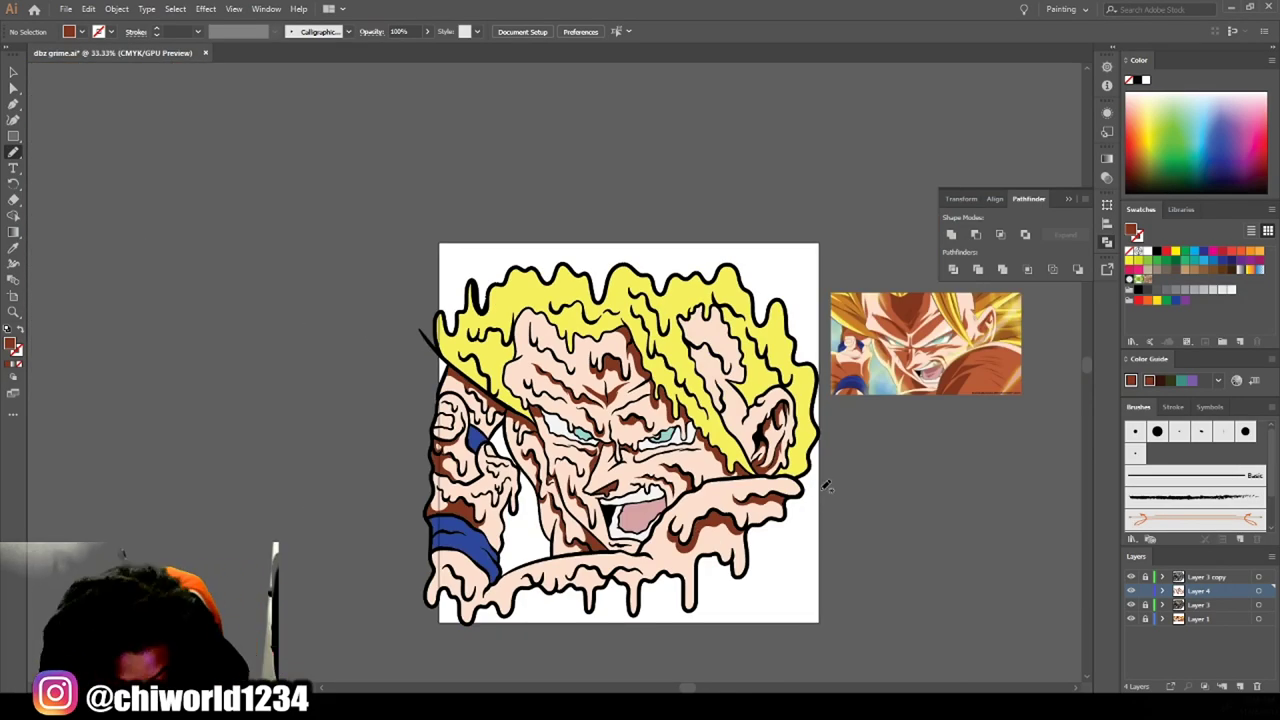
pyautogui.scroll(4, 826, 486)
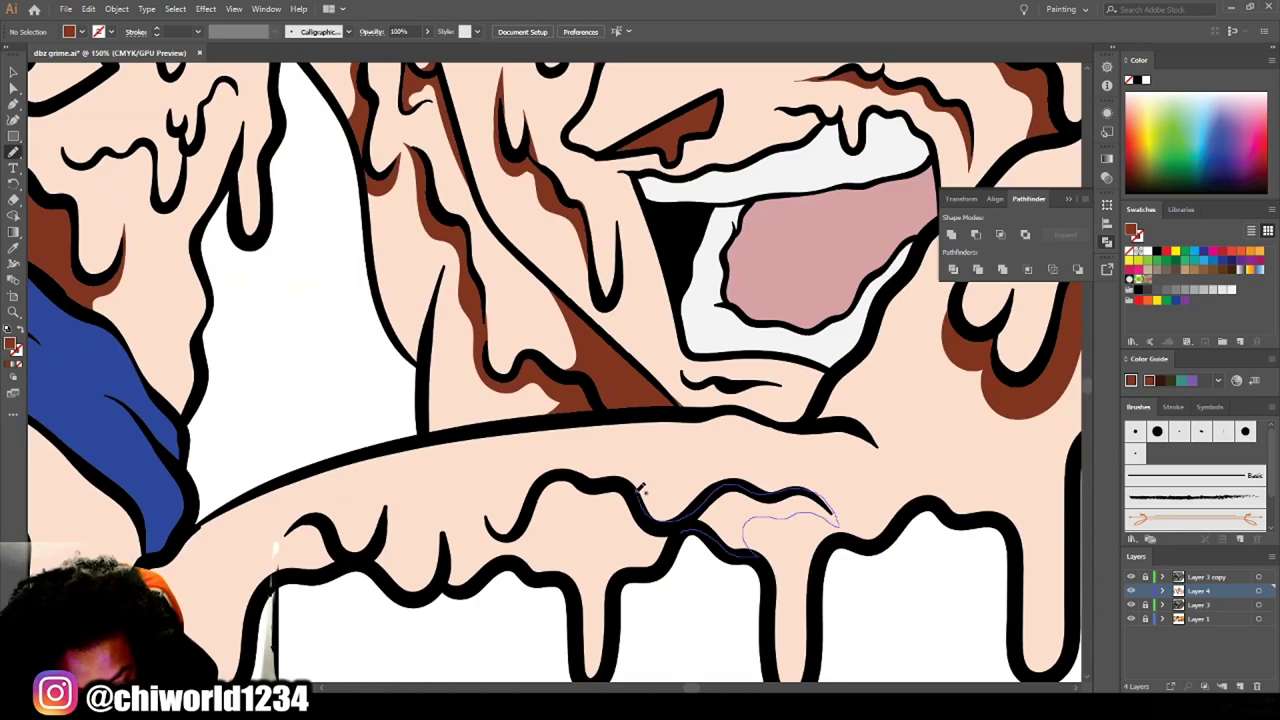
pyautogui.moveTo(546, 541); pyautogui.dragTo(546, 541)
pyautogui.scroll(-1, 303, 517)
# Paint brown shadows under the arm drips and several shadow arcs on the hand.
pyautogui.moveTo(358, 478); pyautogui.dragTo(300, 470)
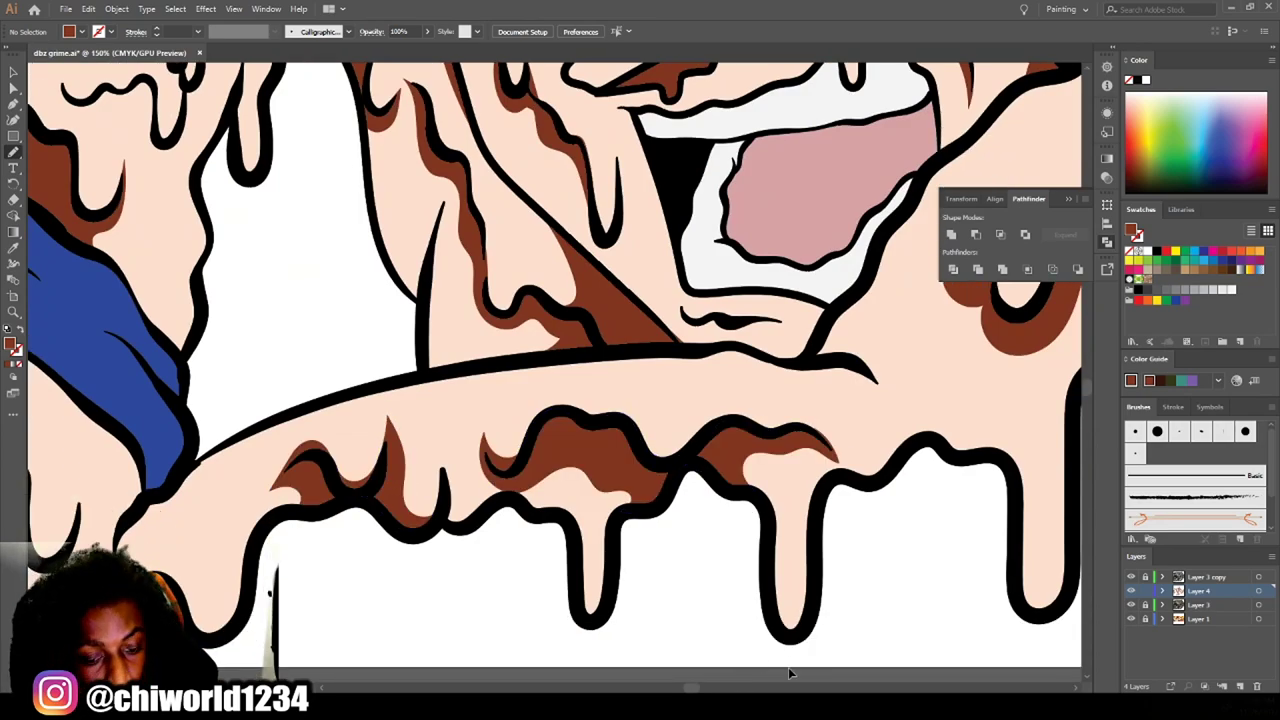
pyautogui.hscroll(-5, 793, 572)
pyautogui.moveTo(441, 380); pyautogui.dragTo(578, 494)
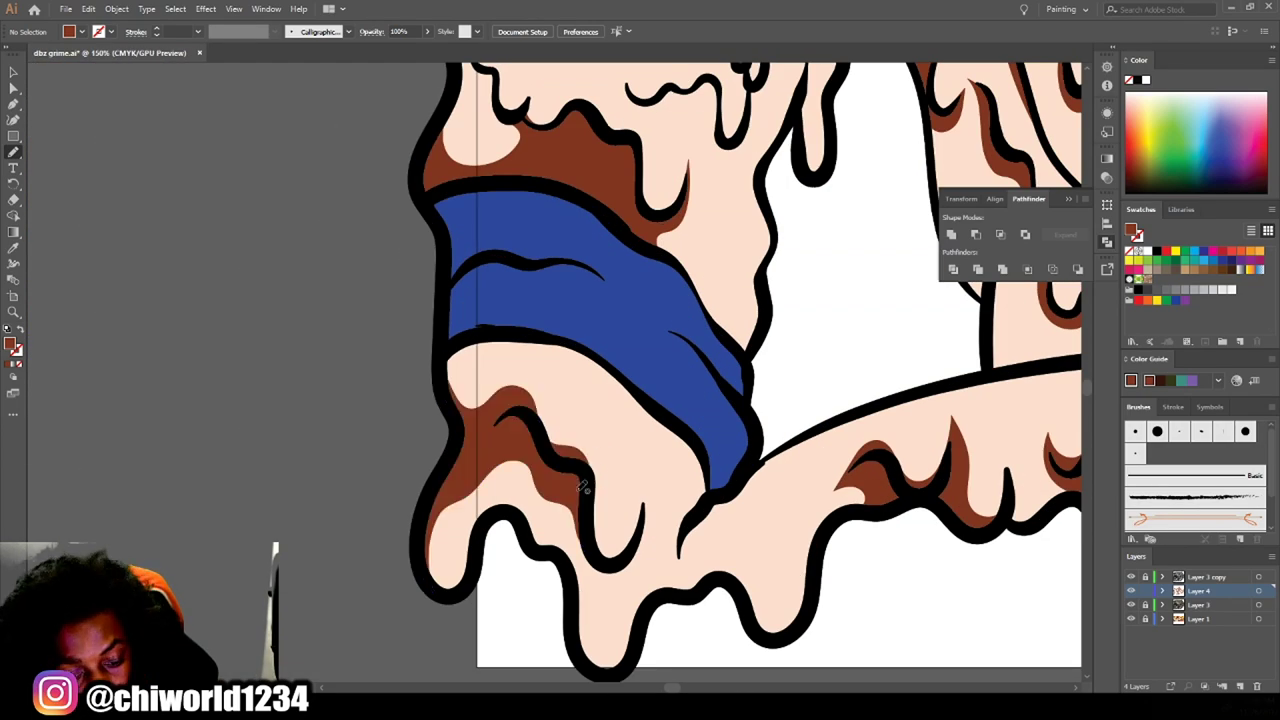
pyautogui.moveTo(447, 385); pyautogui.dragTo(447, 385)
pyautogui.scroll(-5, 447, 385)
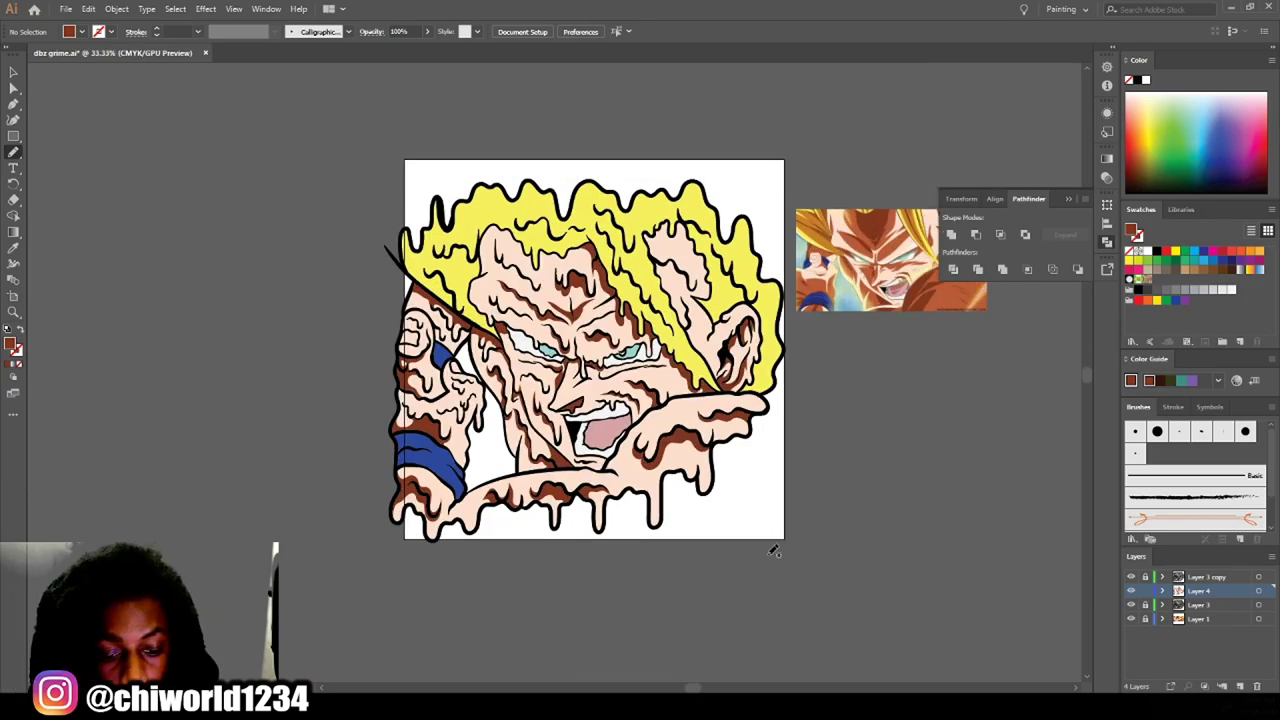
pyautogui.scroll(8, 766, 543)
pyautogui.moveTo(490, 585); pyautogui.dragTo(472, 425)
pyautogui.moveTo(551, 364); pyautogui.dragTo(548, 360)
pyautogui.moveTo(700, 470); pyautogui.dragTo(657, 430)
# Paint skin colour along the hairline edge to tidy it.
pyautogui.scroll(-5, 657, 430)
pyautogui.scroll(5, 1046, 618)
pyautogui.scroll(2, 730, 410)
pyautogui.moveTo(418, 335); pyautogui.dragTo(478, 488)
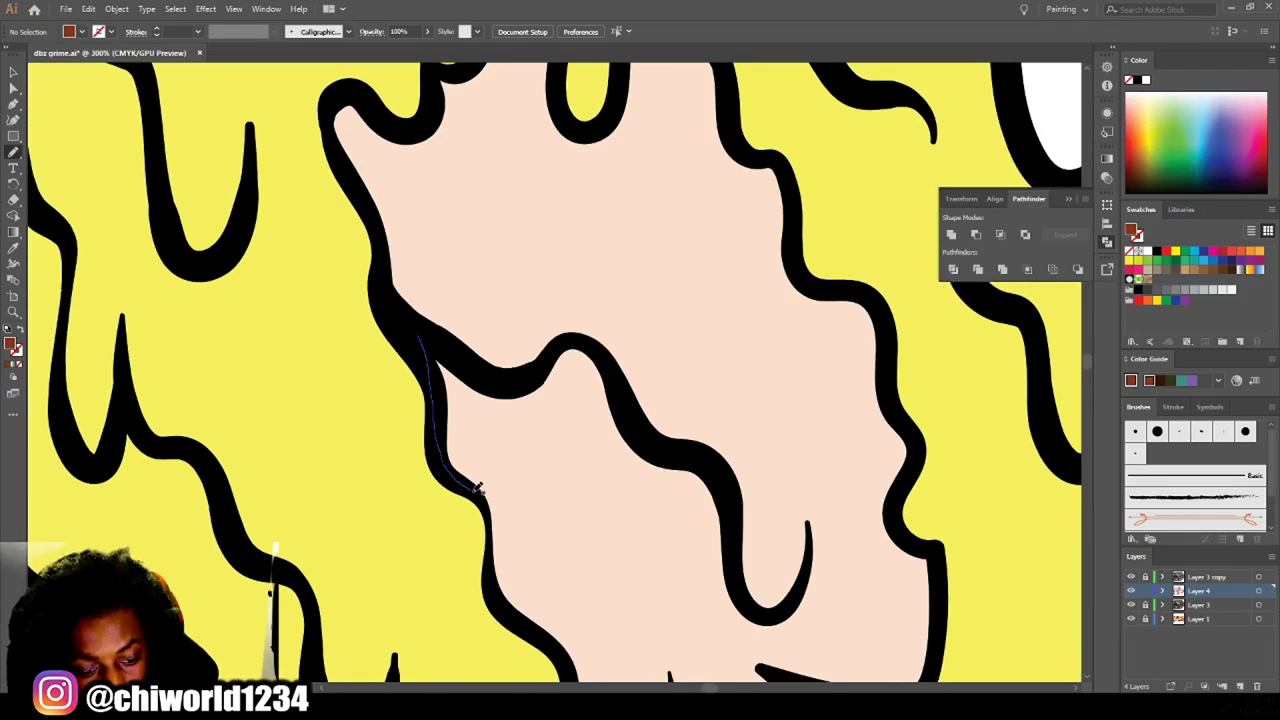
pyautogui.moveTo(642, 416); pyautogui.dragTo(642, 416)
pyautogui.scroll(-2, 642, 416)
pyautogui.scroll(-3, 642, 416)
# Shade both eye whites with grey freehand shapes drawn with the Pencil tool.
pyautogui.scroll(-1, 944, 347)
pyautogui.click(12, 155)
pyautogui.scroll(6, 296, 485)
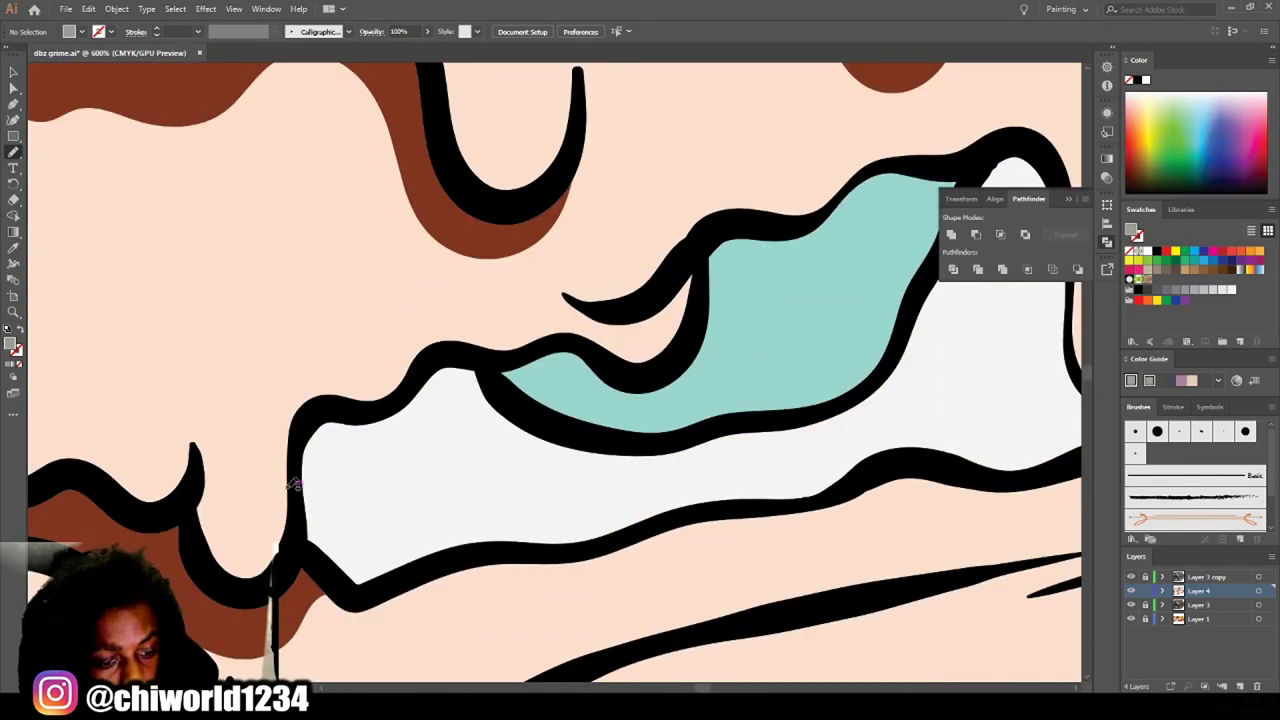
pyautogui.moveTo(563, 430); pyautogui.dragTo(565, 436)
pyautogui.scroll(-2, 874, 586)
pyautogui.scroll(2, 355, 445)
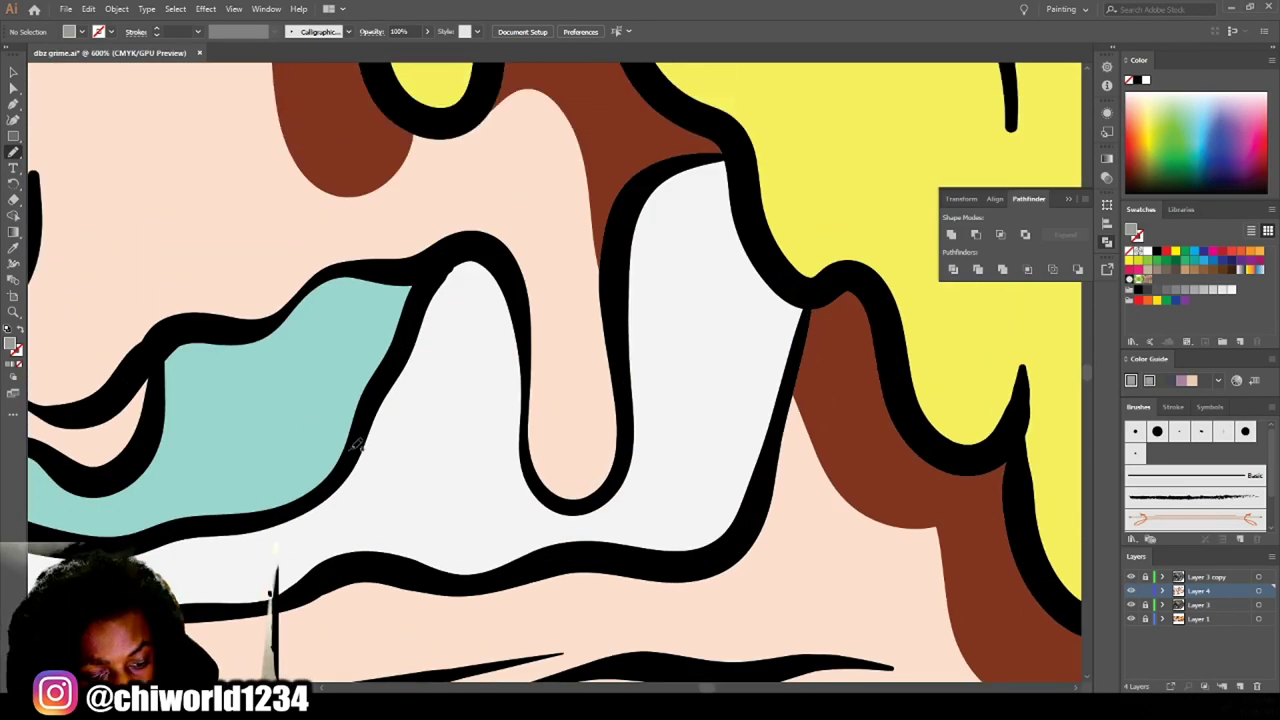
pyautogui.moveTo(438, 277); pyautogui.dragTo(440, 272)
pyautogui.scroll(2, 540, 350)
pyautogui.moveTo(619, 310); pyautogui.dragTo(625, 425)
pyautogui.moveTo(704, 214); pyautogui.dragTo(708, 218)
pyautogui.scroll(-5, 708, 218)
pyautogui.scroll(4, 312, 222)
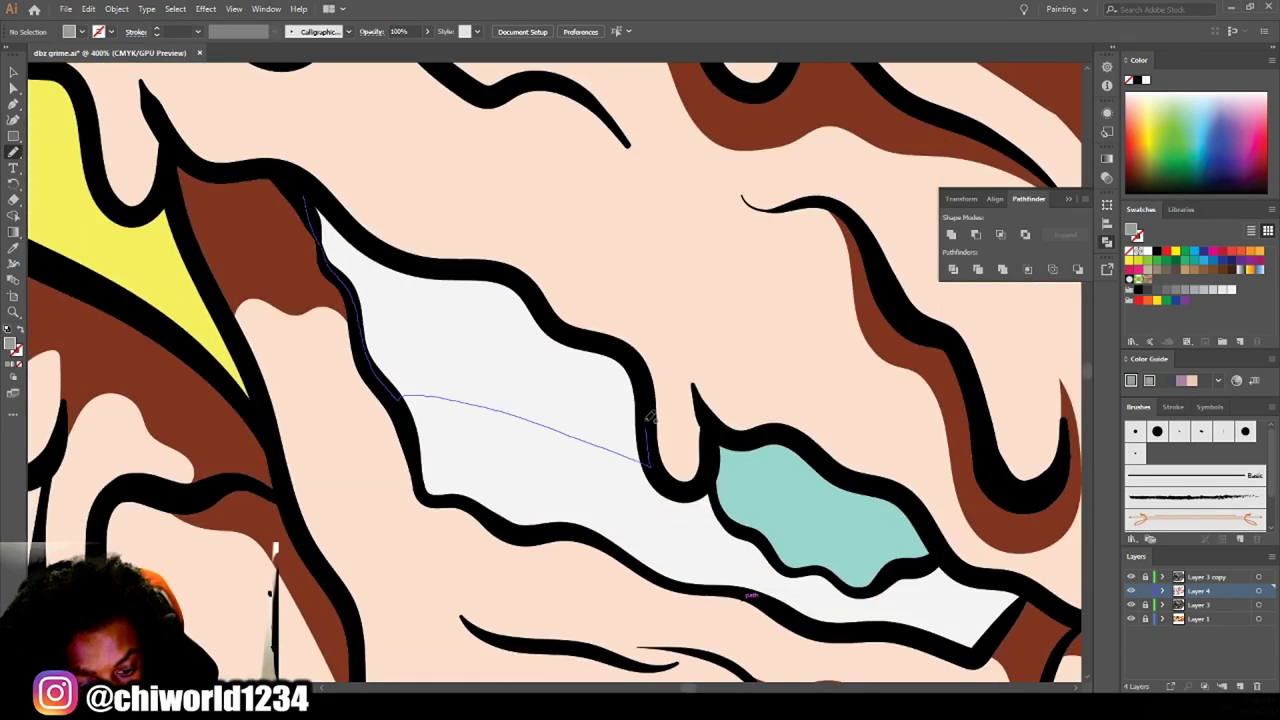
pyautogui.moveTo(650, 455); pyautogui.dragTo(652, 458)
pyautogui.hscroll(5, 700, 400)
pyautogui.scroll(-5, 987, 652)
pyautogui.scroll(6, 622, 488)
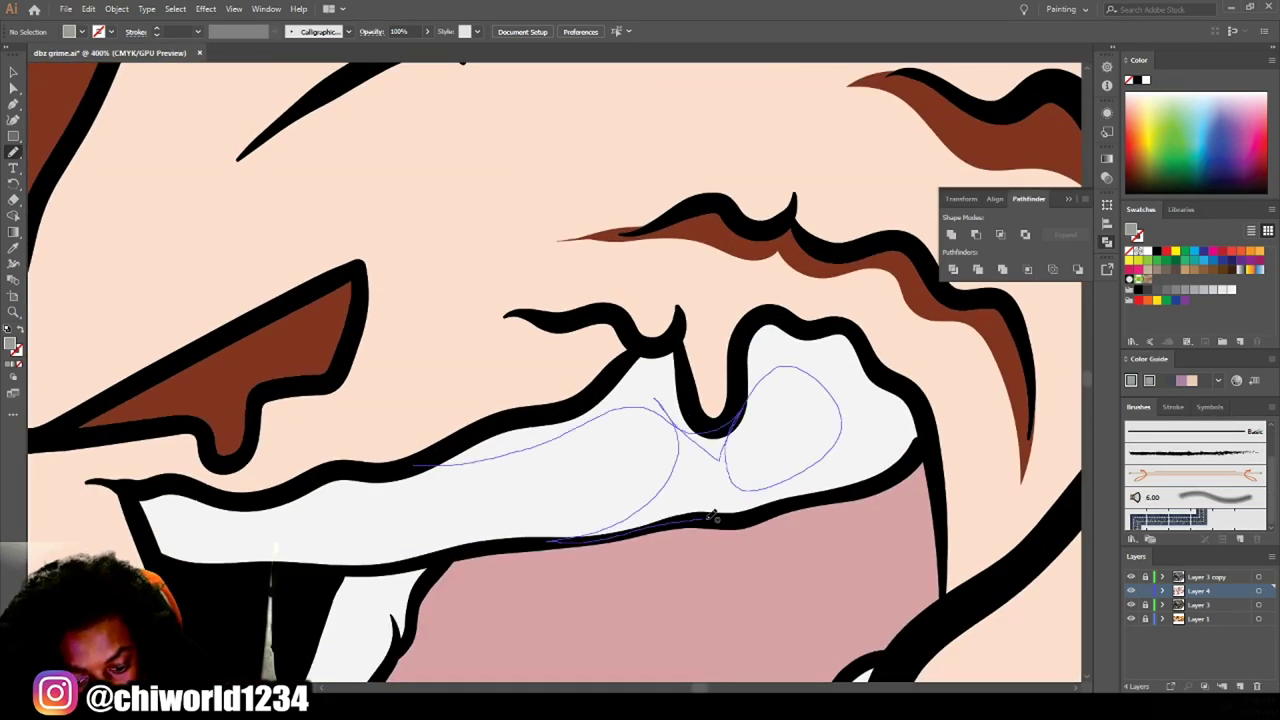
# Add grey shading along the upper and lower teeth.
pyautogui.moveTo(655, 345); pyautogui.dragTo(652, 348)
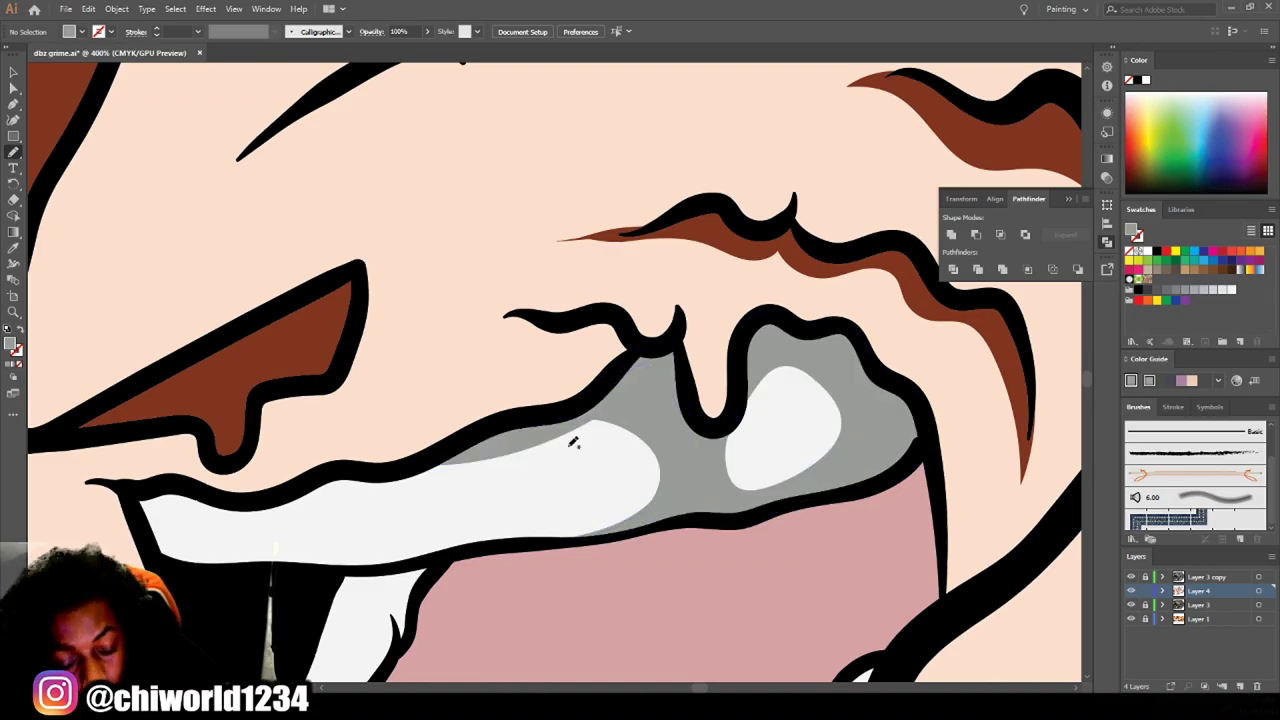
pyautogui.scroll(-4, 651, 523)
pyautogui.scroll(3, 620, 512)
pyautogui.moveTo(670, 578); pyautogui.dragTo(618, 512)
pyautogui.moveTo(706, 528); pyautogui.dragTo(708, 522)
pyautogui.moveTo(345, 562); pyautogui.dragTo(415, 467)
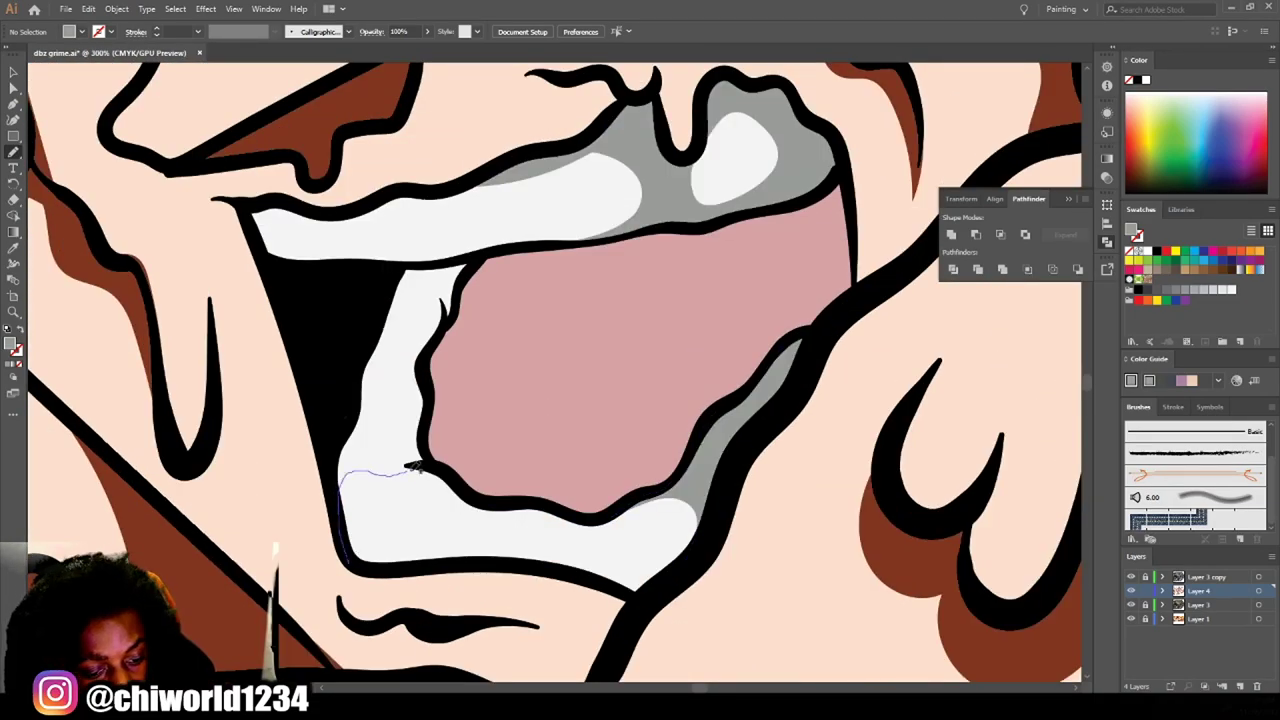
pyautogui.moveTo(457, 318); pyautogui.dragTo(357, 543)
pyautogui.scroll(-5, 357, 543)
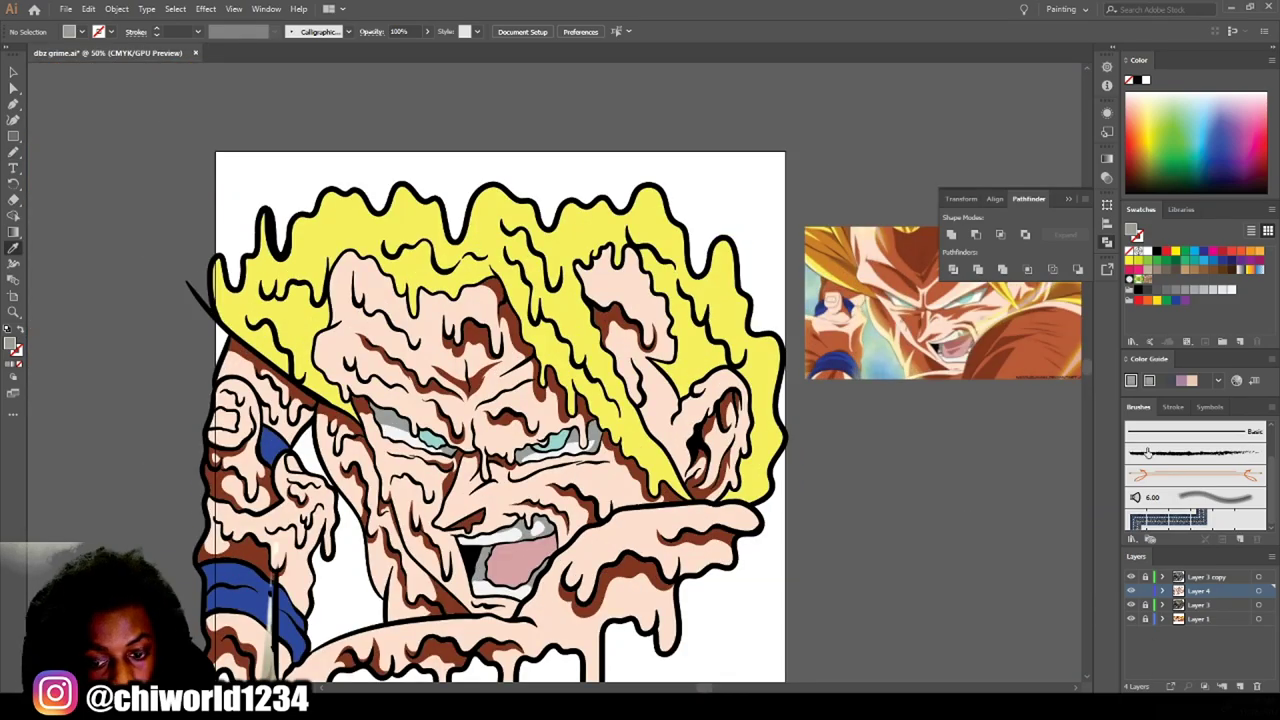
pyautogui.scroll(6, 470, 545)
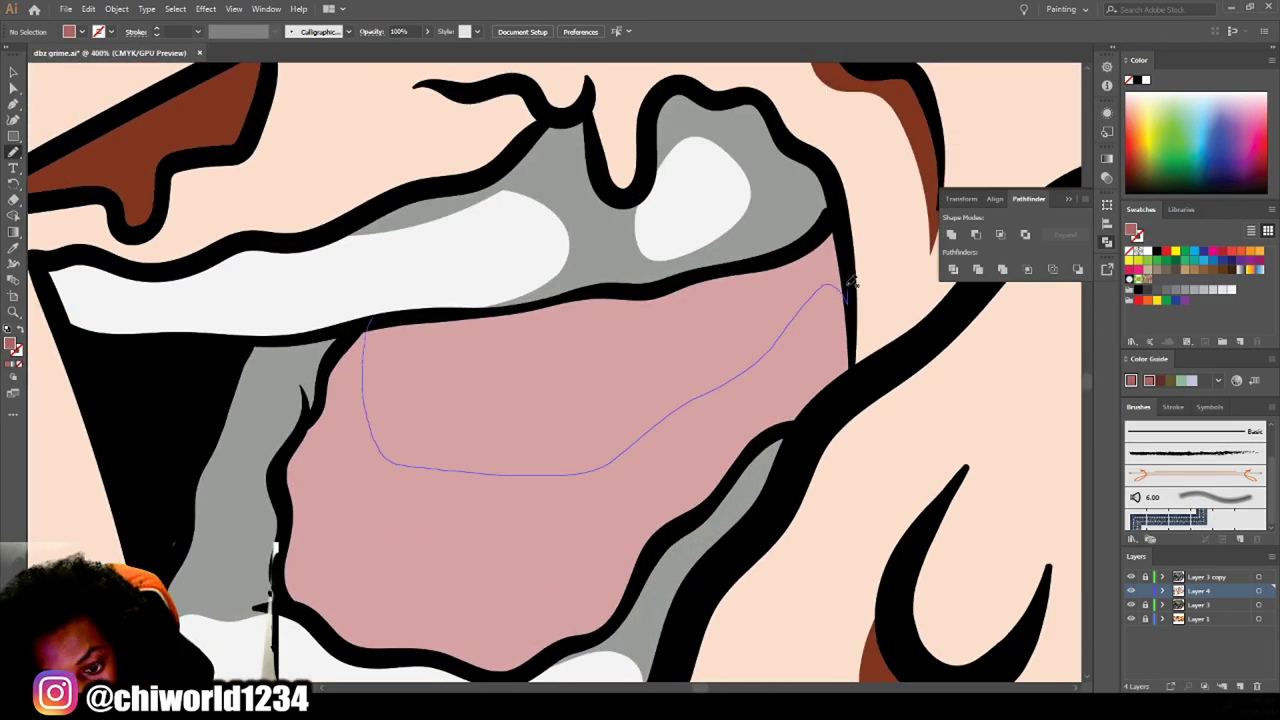
# Paint a darker red shadow across the tongue inside the mouth.
pyautogui.moveTo(397, 322); pyautogui.dragTo(372, 327)
pyautogui.moveTo(367, 494); pyautogui.dragTo(425, 510)
pyautogui.hotkey('ctrl', '-')
pyautogui.hotkey('ctrl', '-')
pyautogui.hotkey('ctrl', '-')
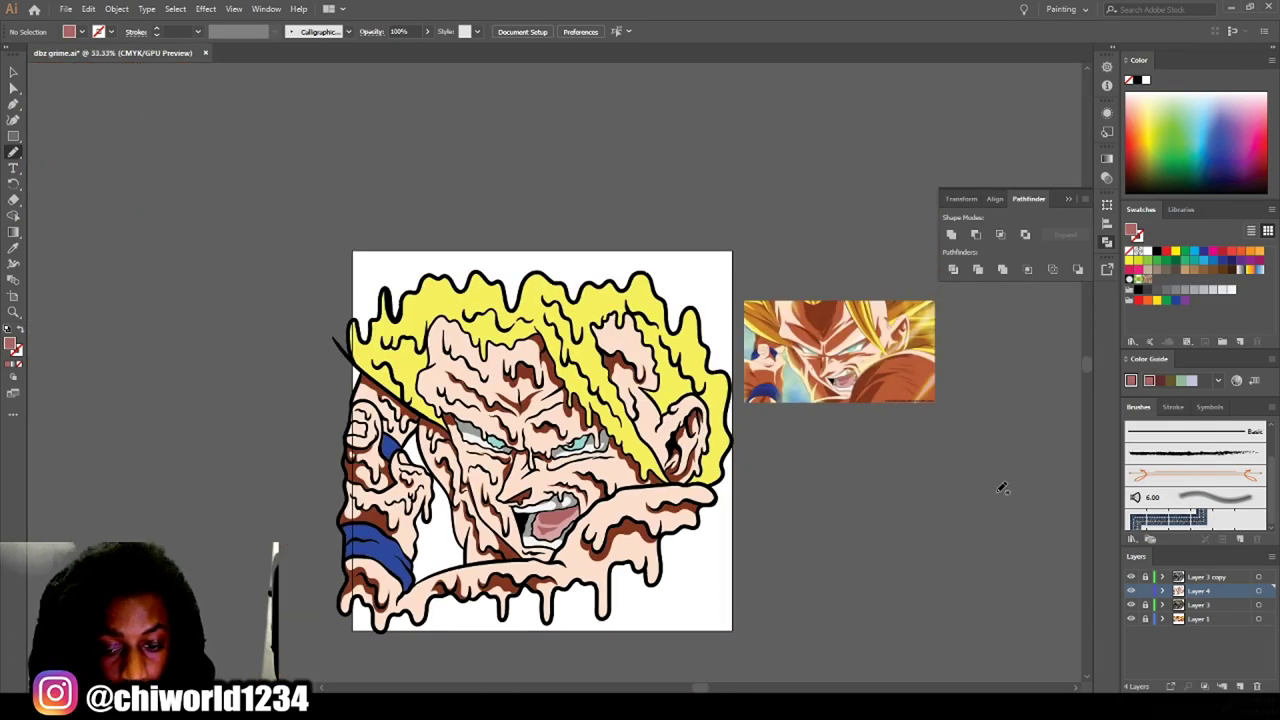
pyautogui.hotkey('ctrl', '+')
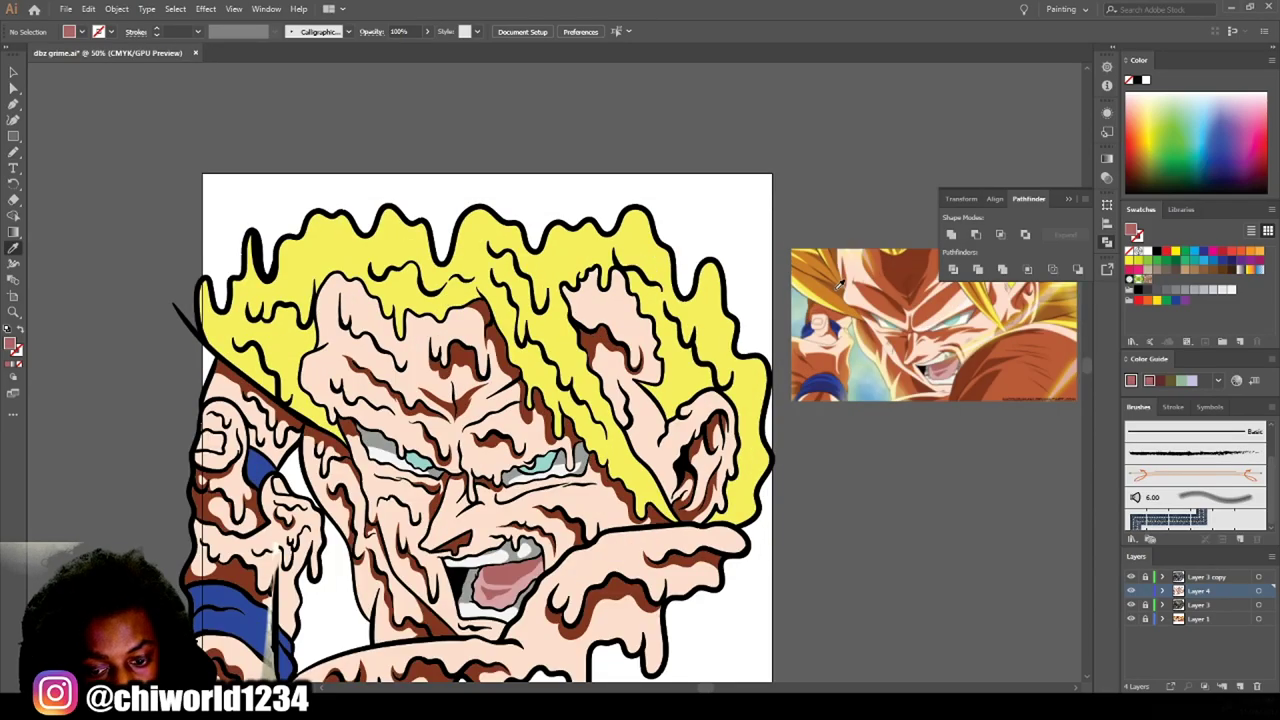
# Set a brown fill on the Blob Brush and shade the first hair strands.
pyautogui.click(840, 285)
pyautogui.press('b')
pyautogui.hotkey('ctrl', '+')
pyautogui.hotkey('ctrl', '+')
pyautogui.hotkey('ctrl', '+')
pyautogui.moveTo(385, 322); pyautogui.dragTo(462, 400)
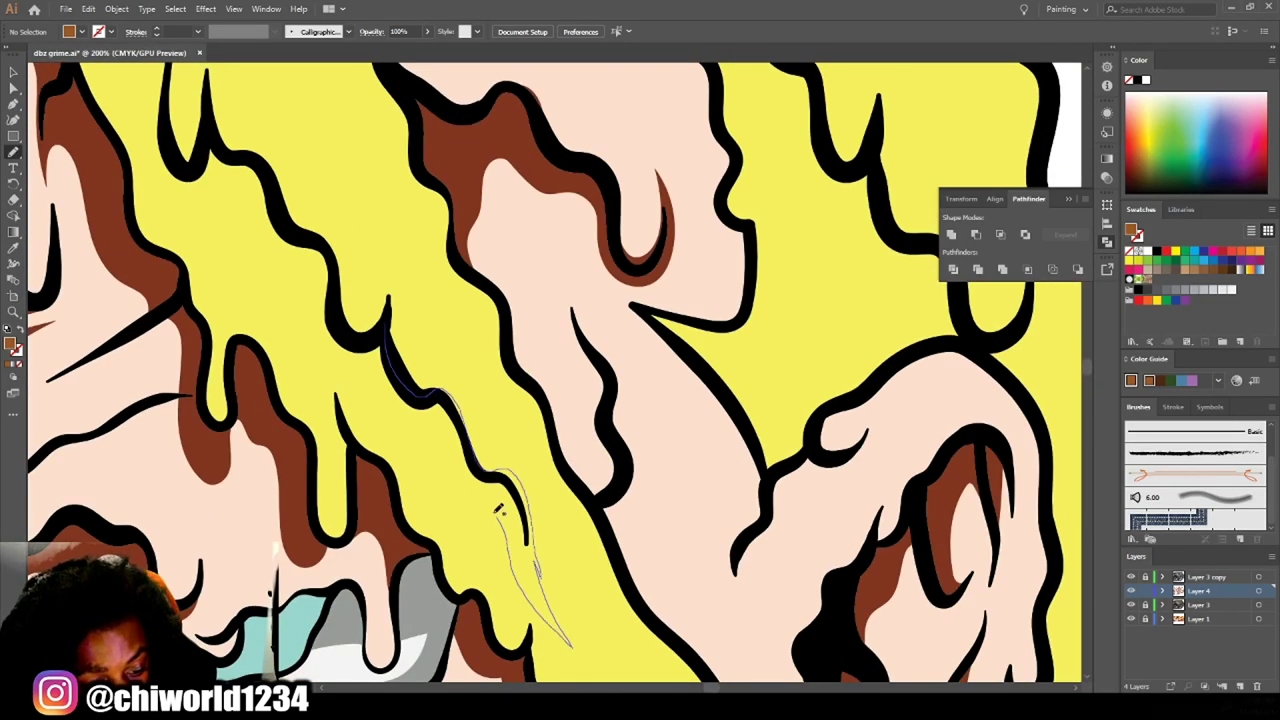
pyautogui.moveTo(510, 530); pyautogui.dragTo(385, 340)
pyautogui.moveTo(376, 368); pyautogui.dragTo(335, 370)
# Add brown shading to the hair's right edge, beside the ear, and on top strands.
pyautogui.hotkey('ctrl', '-')
pyautogui.hotkey('ctrl', '-')
pyautogui.hotkey('ctrl', '-')
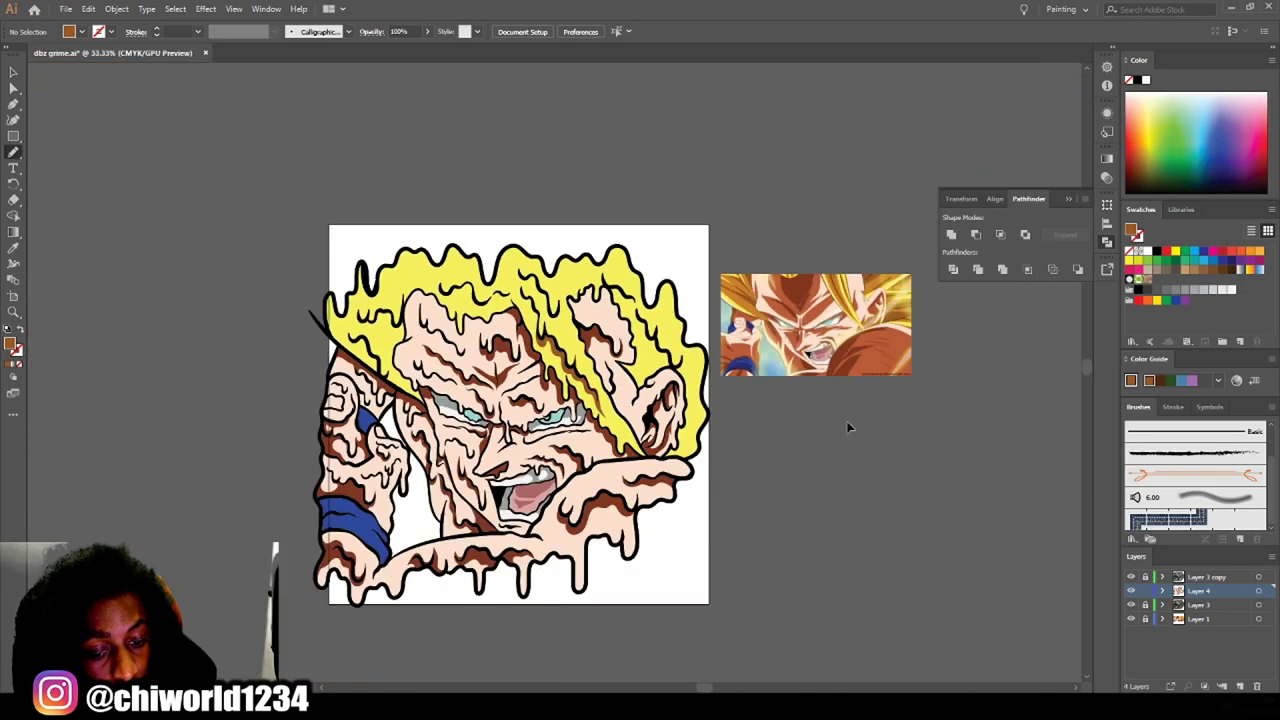
pyautogui.hotkey('ctrl', '+')
pyautogui.hotkey('ctrl', '+')
pyautogui.hotkey('ctrl', '+')
pyautogui.moveTo(367, 236); pyautogui.dragTo(365, 240)
pyautogui.scroll(-5, 417, 558)
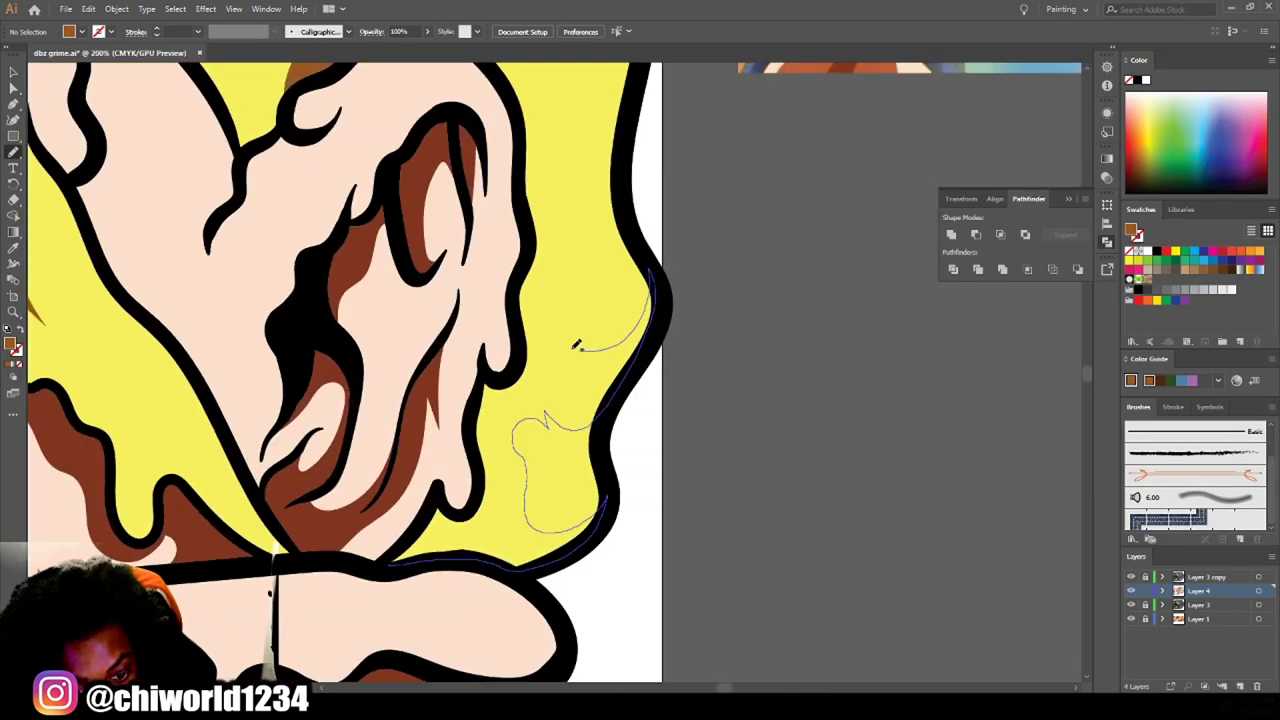
pyautogui.moveTo(477, 403); pyautogui.dragTo(480, 400)
pyautogui.hotkey('ctrl', '-')
pyautogui.hotkey('ctrl', '-')
pyautogui.hotkey('ctrl', '-')
pyautogui.hotkey('ctrl', '+')
pyautogui.hotkey('ctrl', '+')
pyautogui.hotkey('ctrl', '+')
pyautogui.moveTo(500, 350); pyautogui.dragTo(302, 333)
pyautogui.moveTo(451, 416); pyautogui.dragTo(451, 416)
pyautogui.hotkey('ctrl', '-')
pyautogui.hotkey('ctrl', '-')
pyautogui.hotkey('ctrl', '-')
pyautogui.hotkey('ctrl', '+')
pyautogui.hotkey('ctrl', '+')
pyautogui.hotkey('ctrl', '+')
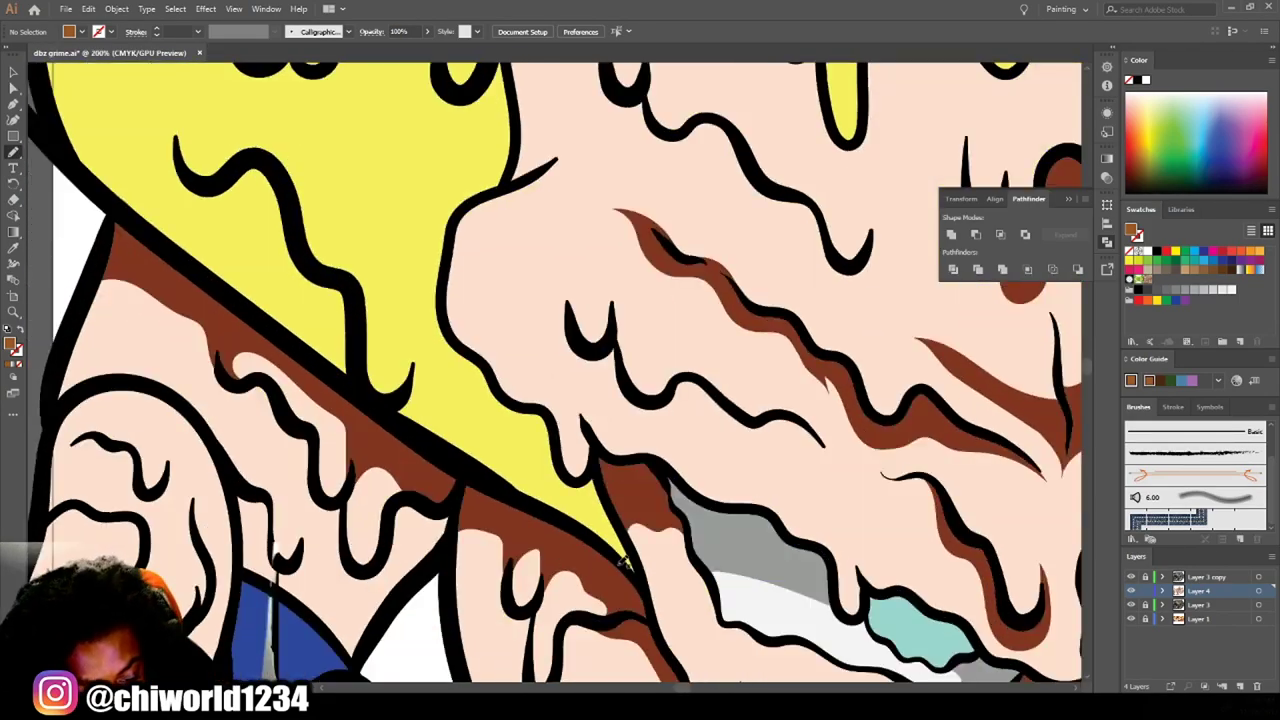
pyautogui.hotkey('ctrl', '+')
pyautogui.moveTo(355, 428); pyautogui.dragTo(361, 300)
# Paint brown shadows along and under the yellow hair drips.
pyautogui.moveTo(397, 208); pyautogui.dragTo(397, 208)
pyautogui.hotkey('ctrl', '-')
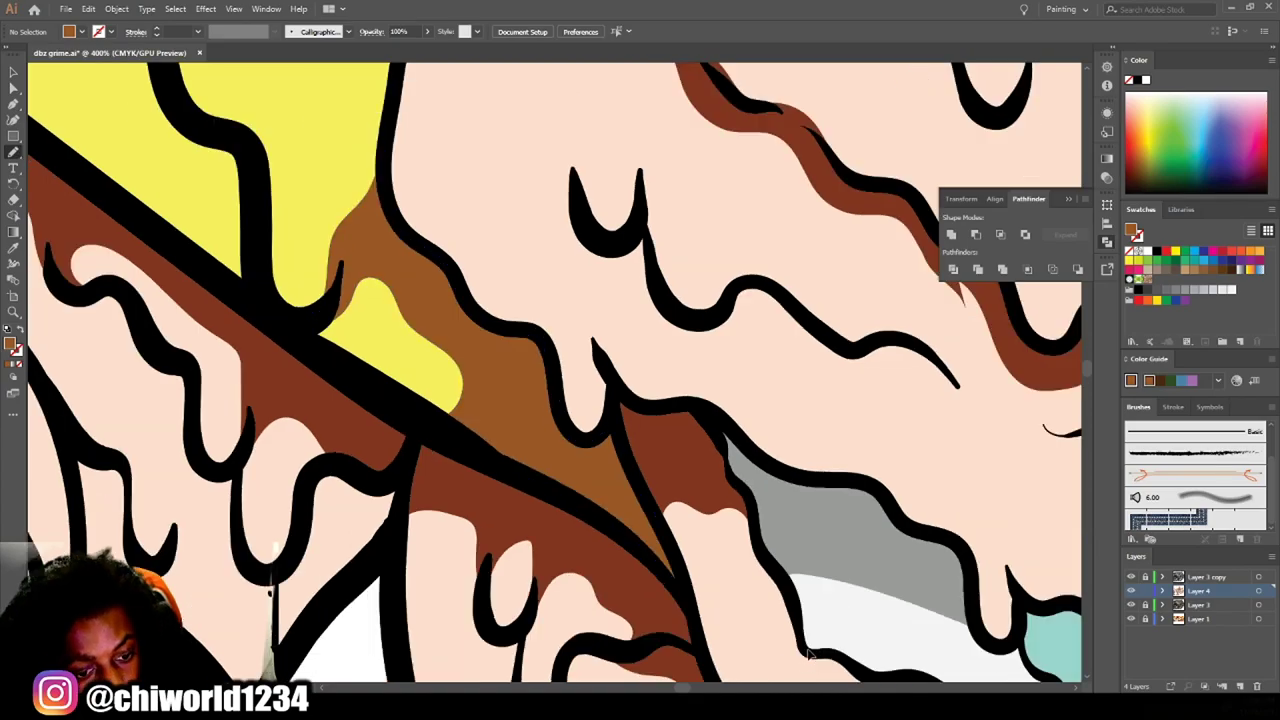
pyautogui.scroll(5, 560, 370)
pyautogui.moveTo(595, 382); pyautogui.dragTo(838, 292)
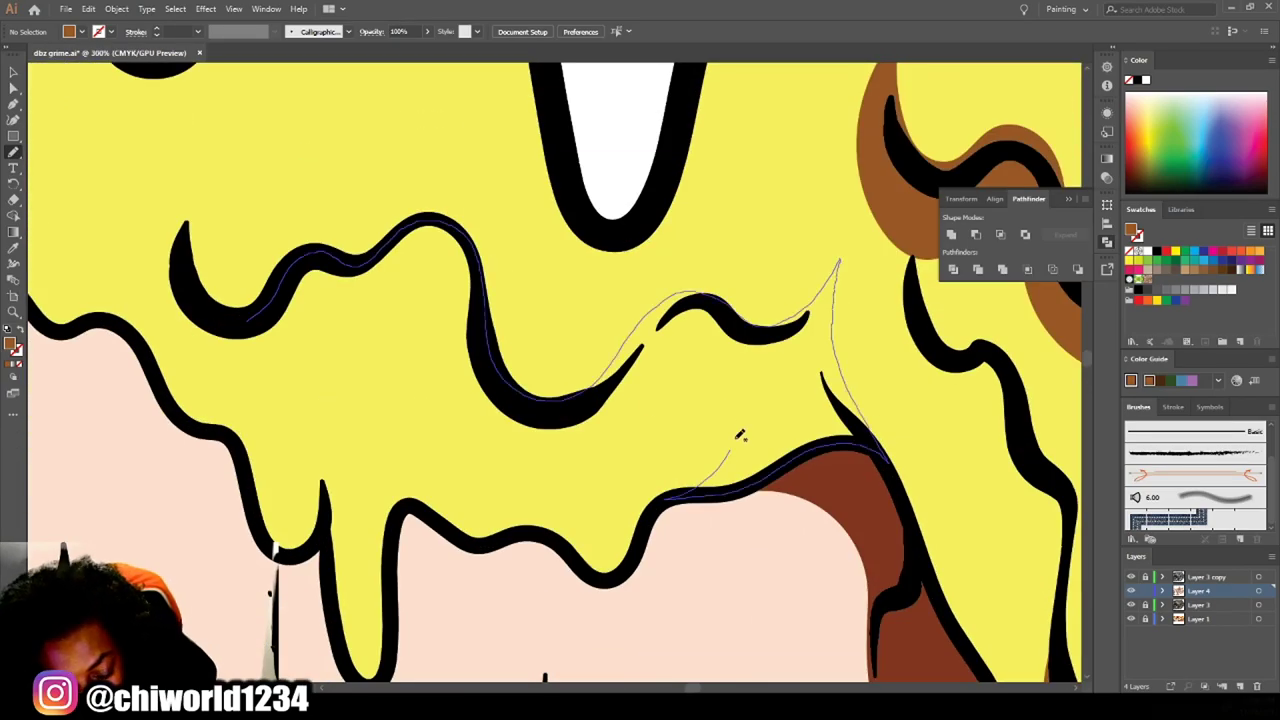
pyautogui.moveTo(727, 461); pyautogui.dragTo(160, 340)
pyautogui.hotkey('ctrl', '-')
pyautogui.hotkey('ctrl', '-')
pyautogui.hotkey('ctrl', '-')
pyautogui.hotkey('ctrl', '+')
pyautogui.hotkey('ctrl', '+')
pyautogui.hotkey('ctrl', '+')
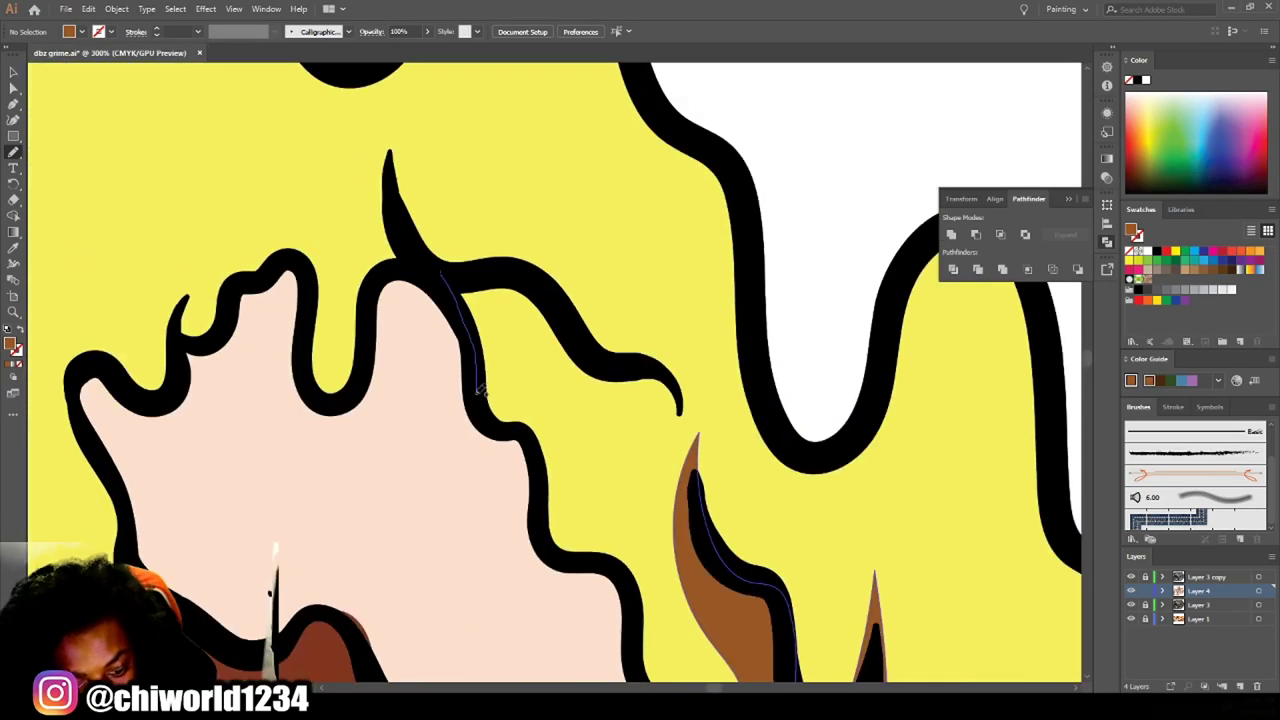
pyautogui.moveTo(563, 287); pyautogui.dragTo(294, 263)
pyautogui.hotkey('ctrl', '-')
pyautogui.hotkey('ctrl', '-')
pyautogui.hotkey('ctrl', '-')
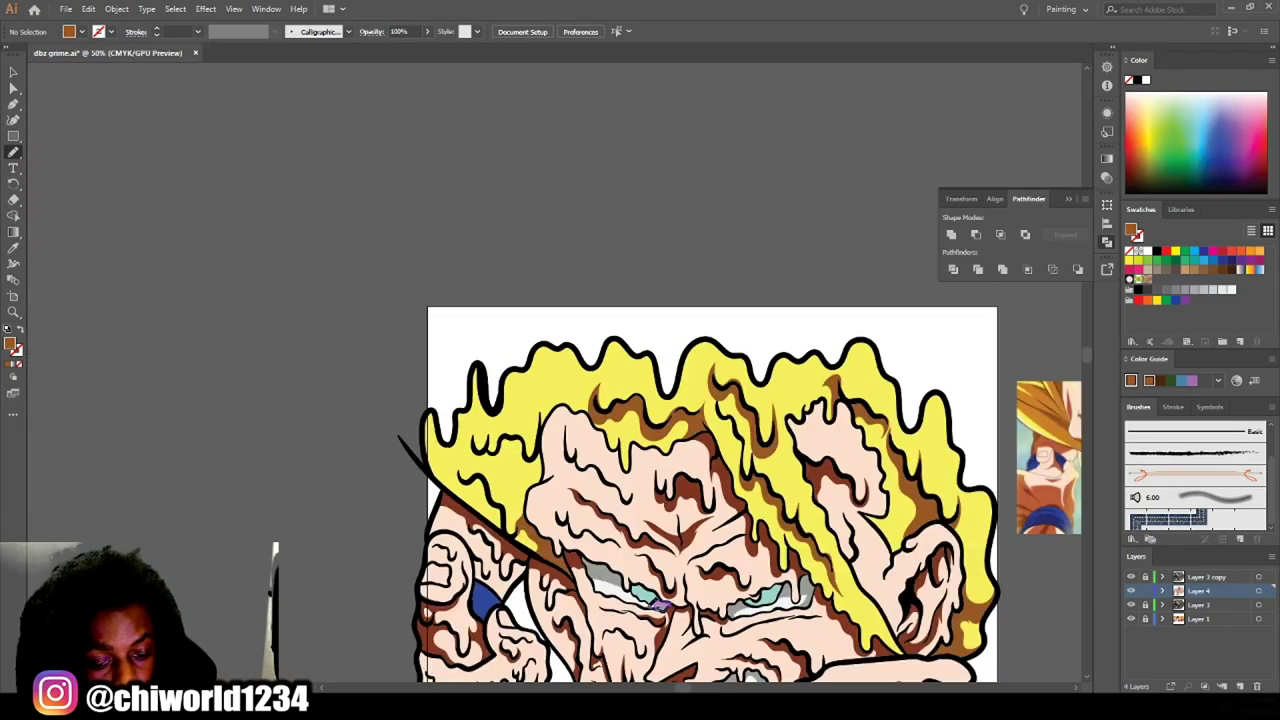
pyautogui.hotkey('ctrl', '+')
pyautogui.hotkey('ctrl', '+')
pyautogui.hotkey('ctrl', '+')
pyautogui.moveTo(440, 225); pyautogui.dragTo(677, 543)
pyautogui.hotkey('ctrl', '-')
pyautogui.moveTo(393, 190); pyautogui.dragTo(388, 390)
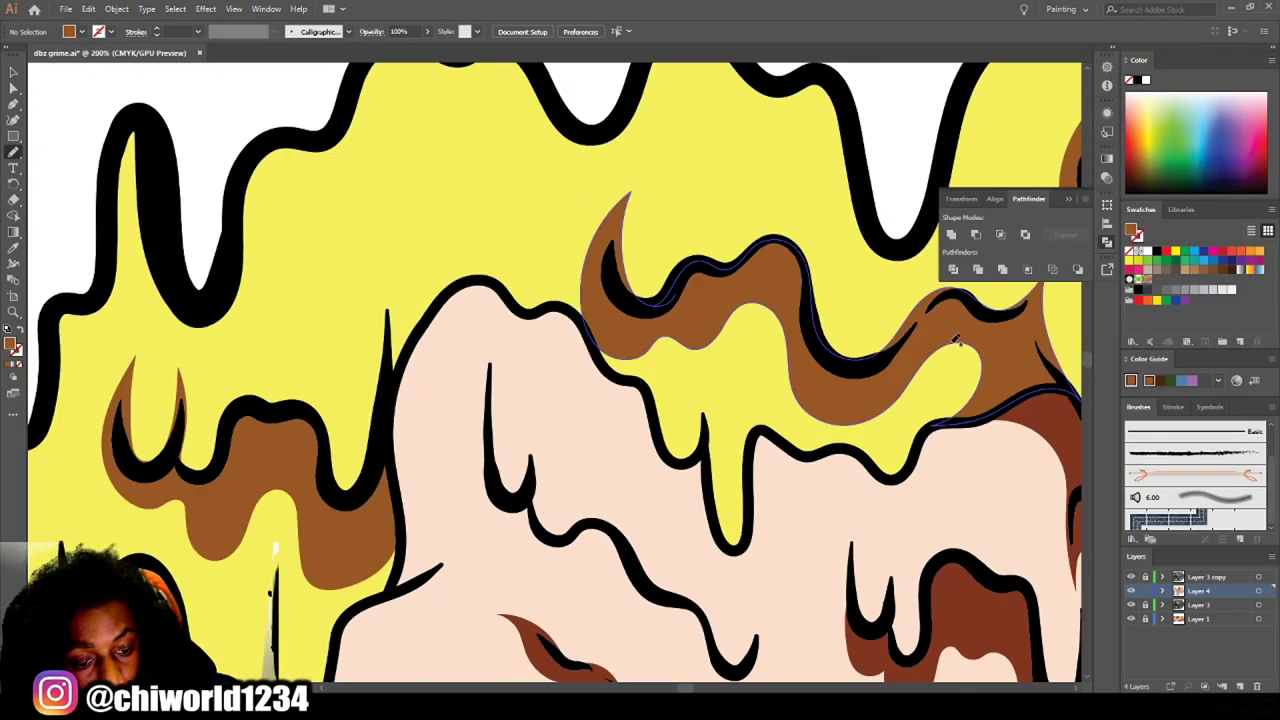
# Add the last brown shadows near the lower hair drips, then fit the whole artwork in view.
pyautogui.hotkey('ctrl', '-')
pyautogui.hotkey('ctrl', '-')
pyautogui.hotkey('ctrl', '-')
pyautogui.hotkey('ctrl', '-')
pyautogui.hotkey('ctrl', '+')
pyautogui.hotkey('ctrl', '+')
pyautogui.hotkey('ctrl', '+')
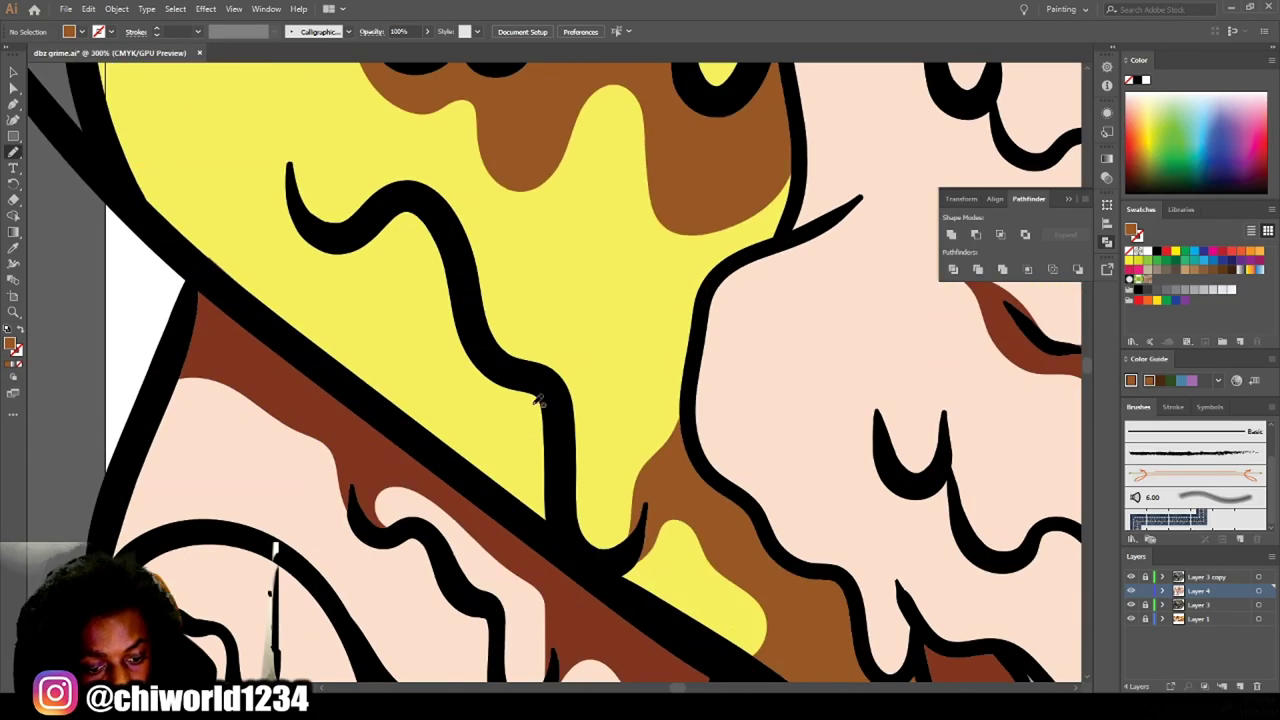
pyautogui.moveTo(290, 118); pyautogui.dragTo(288, 130)
pyautogui.hotkey('ctrl', '-')
pyautogui.hotkey('ctrl', '+')
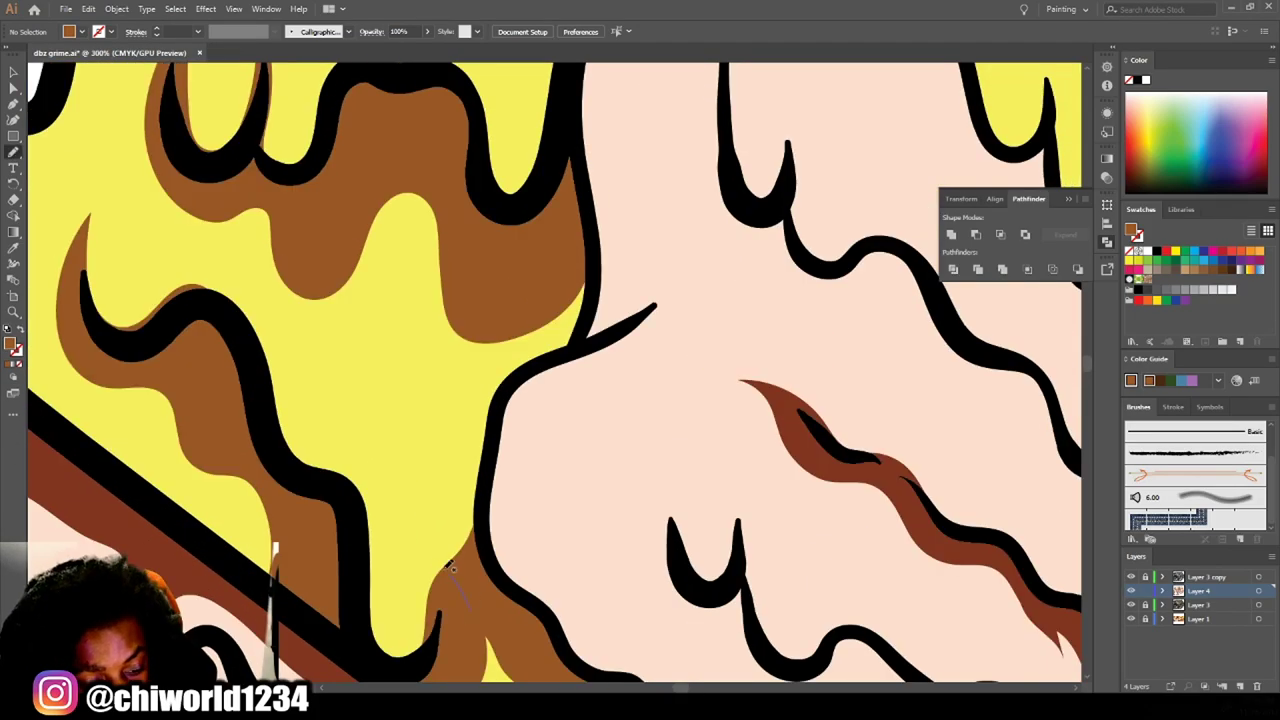
pyautogui.moveTo(383, 668); pyautogui.dragTo(477, 626)
pyautogui.hotkey('ctrl', '-')
pyautogui.hotkey('ctrl', '-')
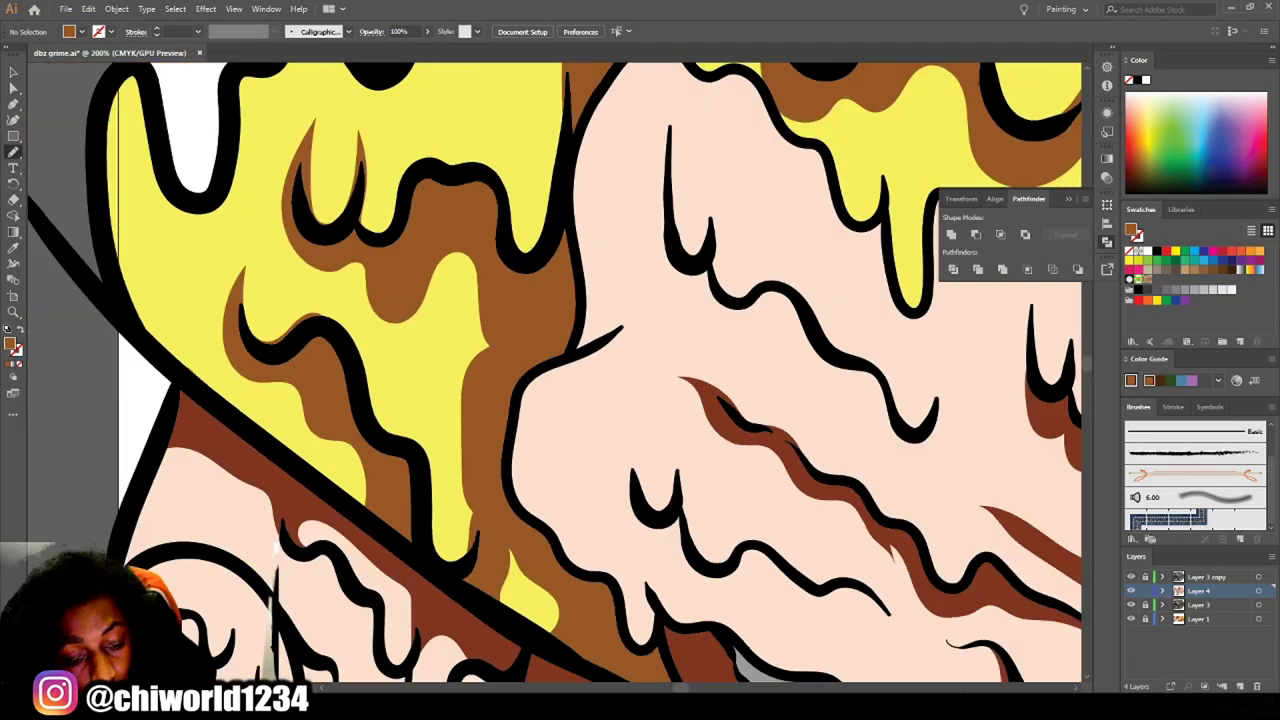
pyautogui.hotkey('ctrl', '-')
pyautogui.hotkey('ctrl', '-')
pyautogui.hotkey('ctrl', '-')
pyautogui.hotkey('ctrl', '+')
pyautogui.hotkey('ctrl', '+')
pyautogui.hotkey('ctrl', '+')
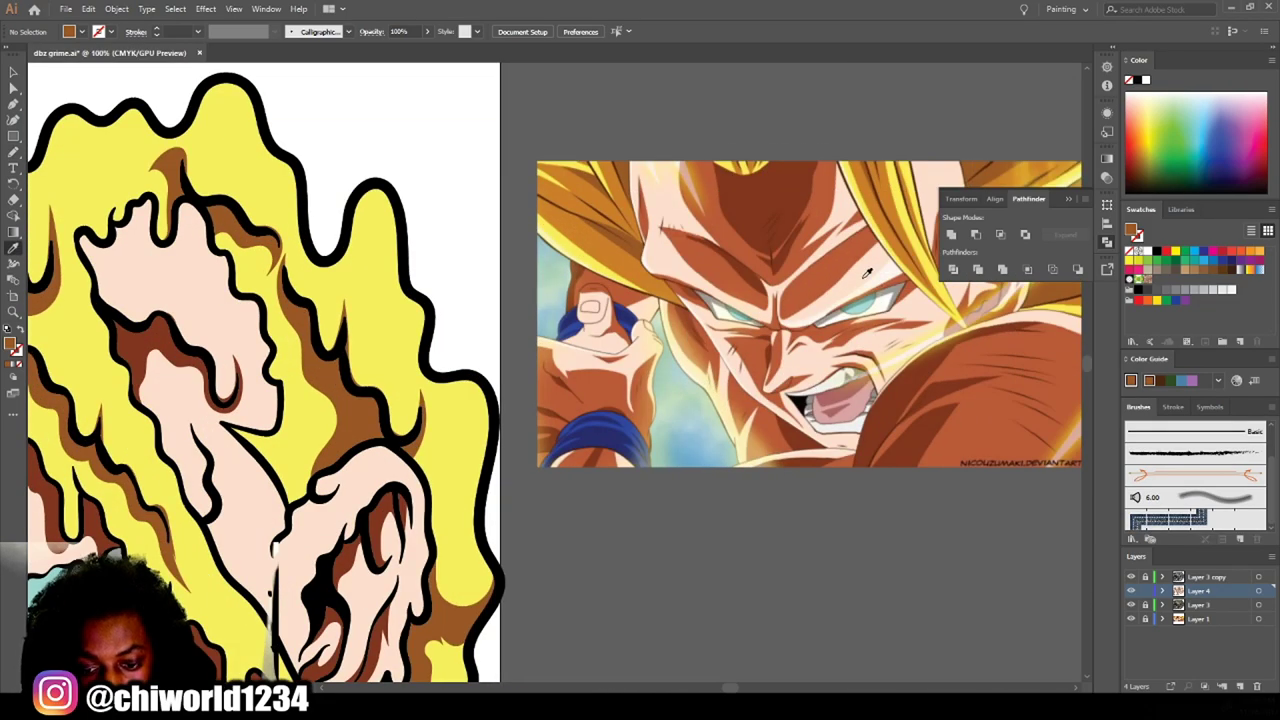
pyautogui.hotkey('ctrl', '0')
pyautogui.scroll(5, 570, 398)
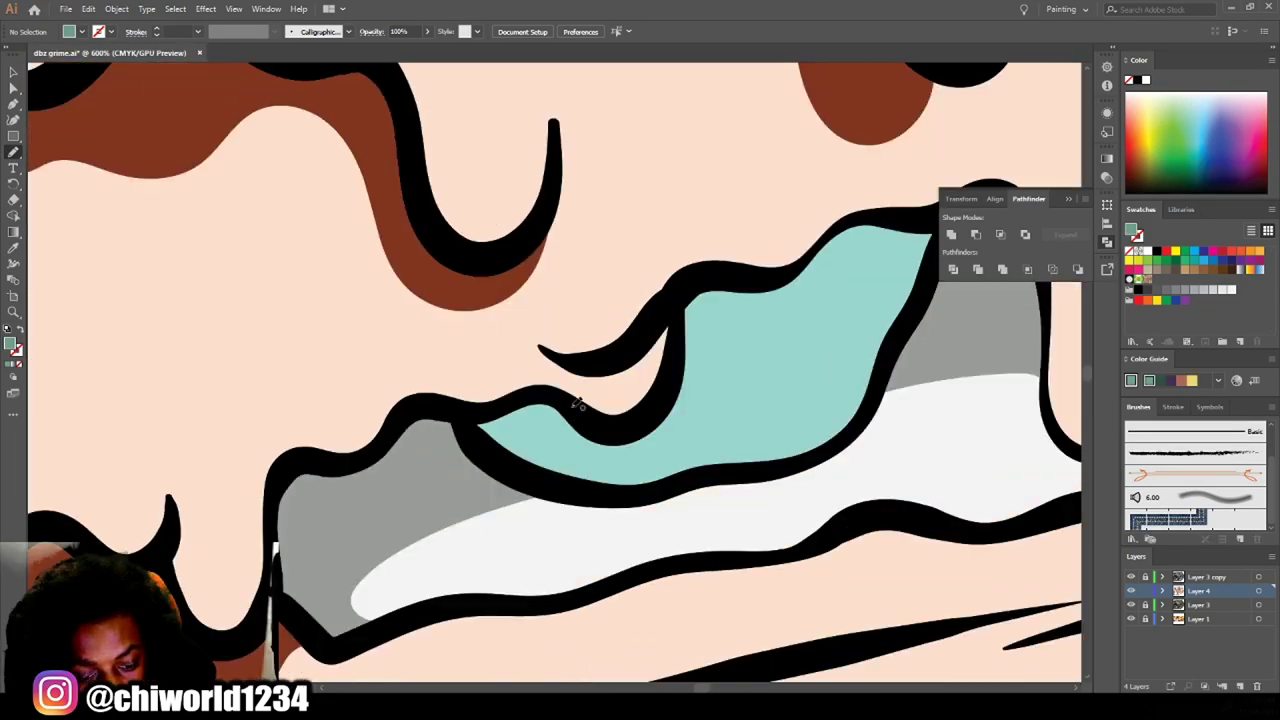
# Paint darker shading on both teal eyes.
pyautogui.moveTo(836, 391); pyautogui.dragTo(836, 391)
pyautogui.scroll(-3, 640, 400)
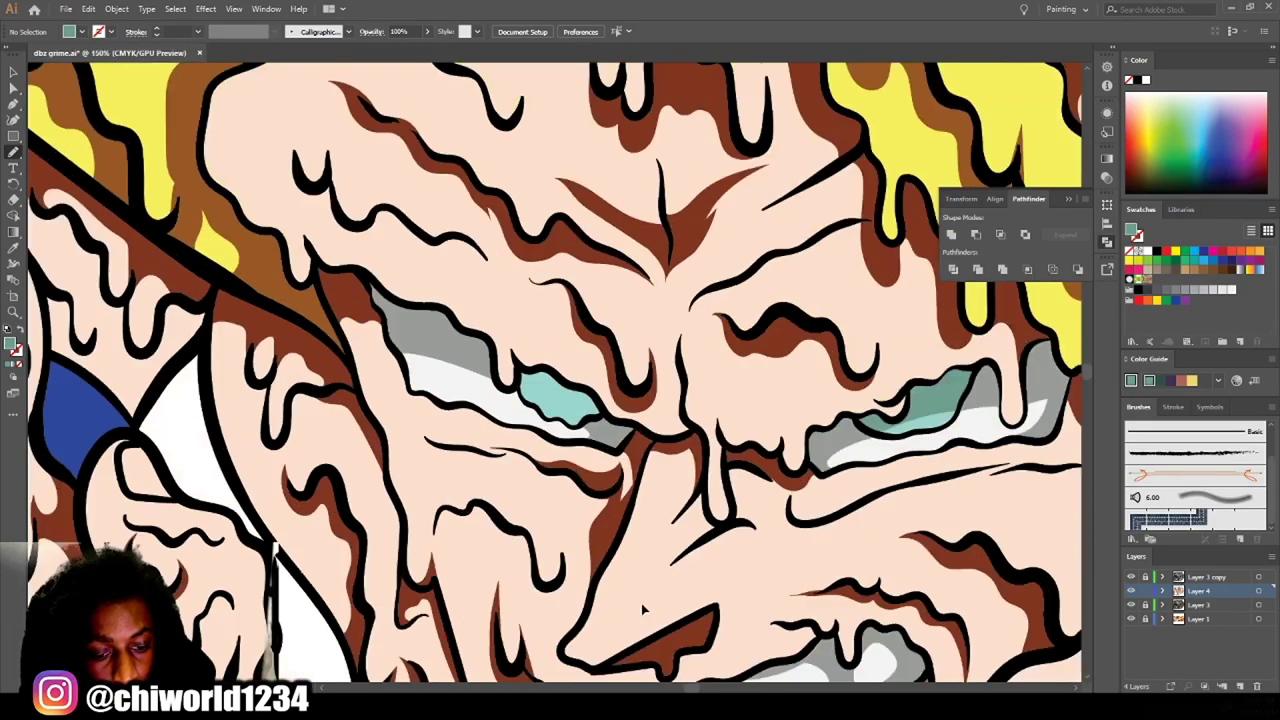
pyautogui.scroll(4, 640, 400)
pyautogui.moveTo(381, 352); pyautogui.dragTo(714, 532)
pyautogui.scroll(-4, 714, 532)
pyautogui.scroll(-3, 912, 614)
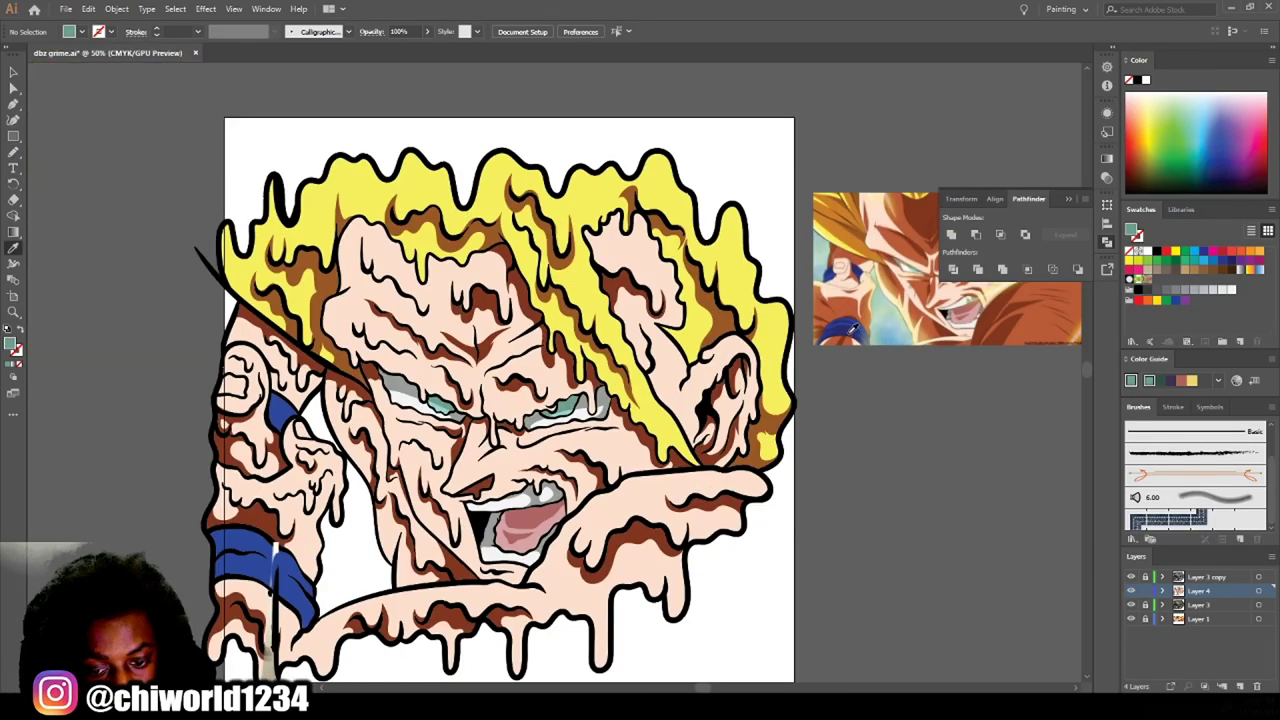
# Switch to a darker blue fill and paint fold shading across the wristband.
pyautogui.click(855, 328)
pyautogui.scroll(-2, 656, 569)
pyautogui.scroll(5, 430, 430)
pyautogui.press('n')
pyautogui.moveTo(430, 408); pyautogui.dragTo(672, 449)
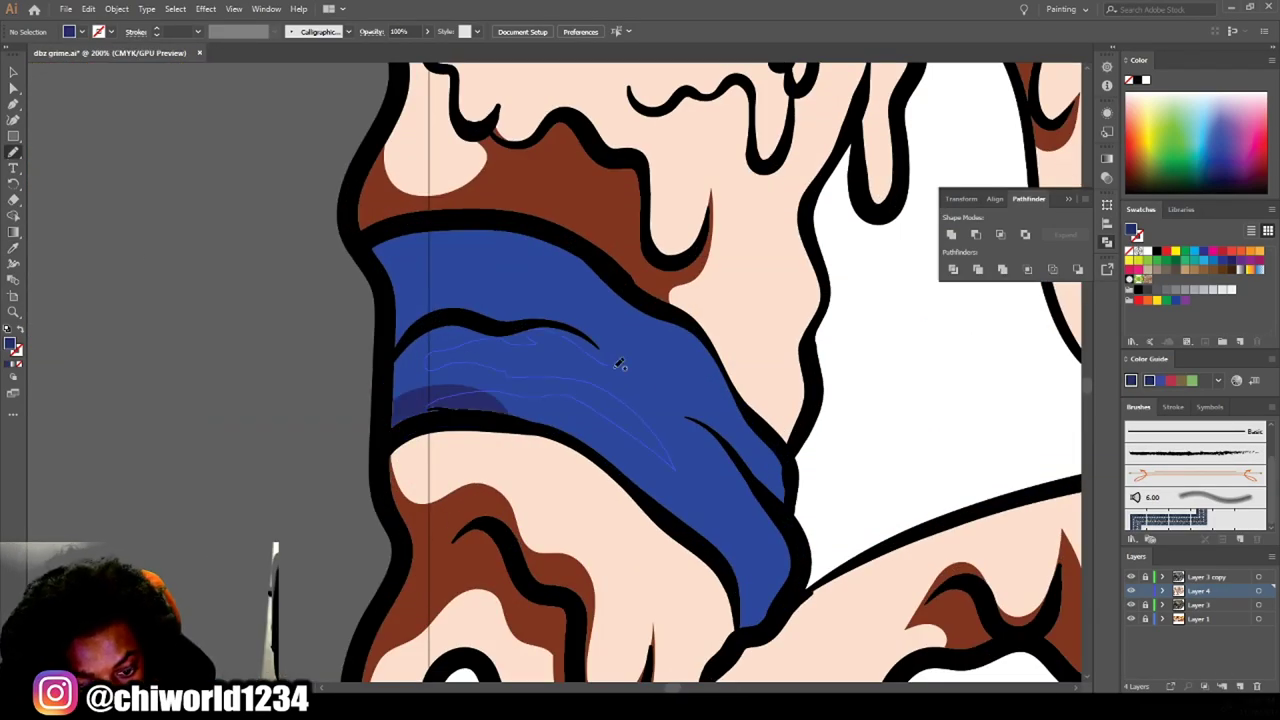
pyautogui.scroll(-5, 513, 262)
pyautogui.scroll(5, 757, 614)
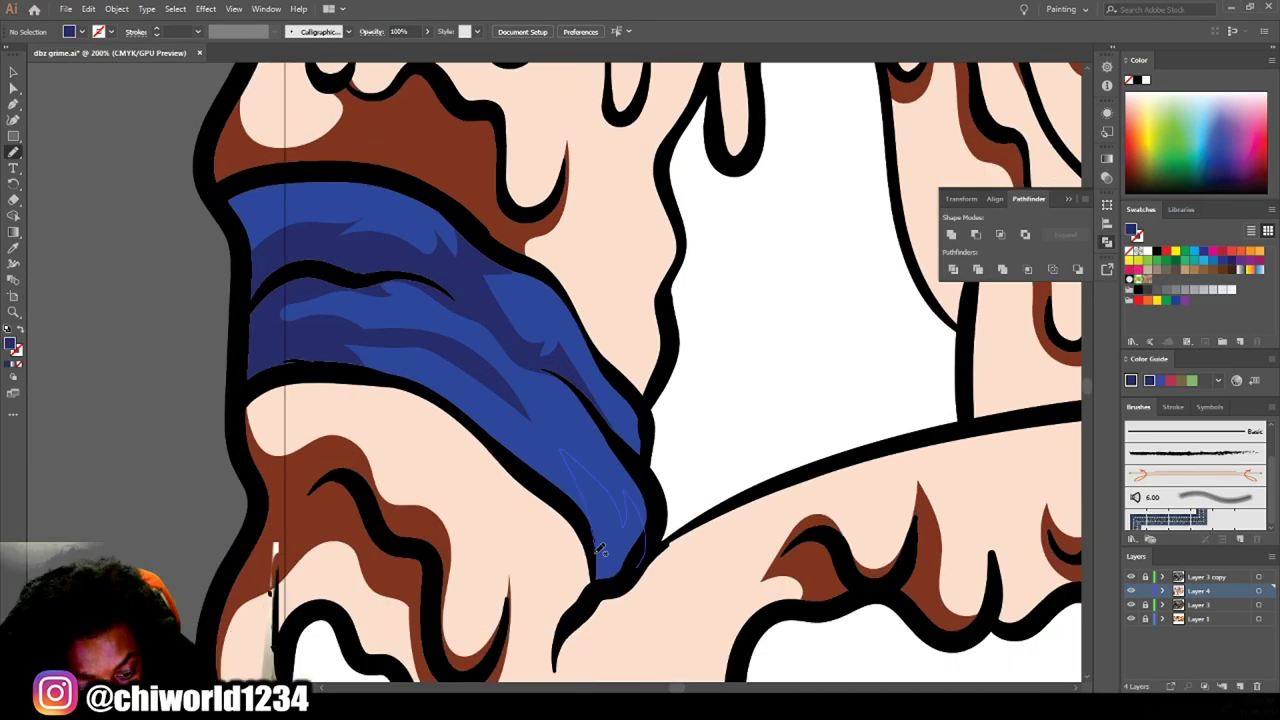
pyautogui.hscroll(4, 600, 557)
pyautogui.scroll(-2, 540, 373)
pyautogui.scroll(-2, 715, 617)
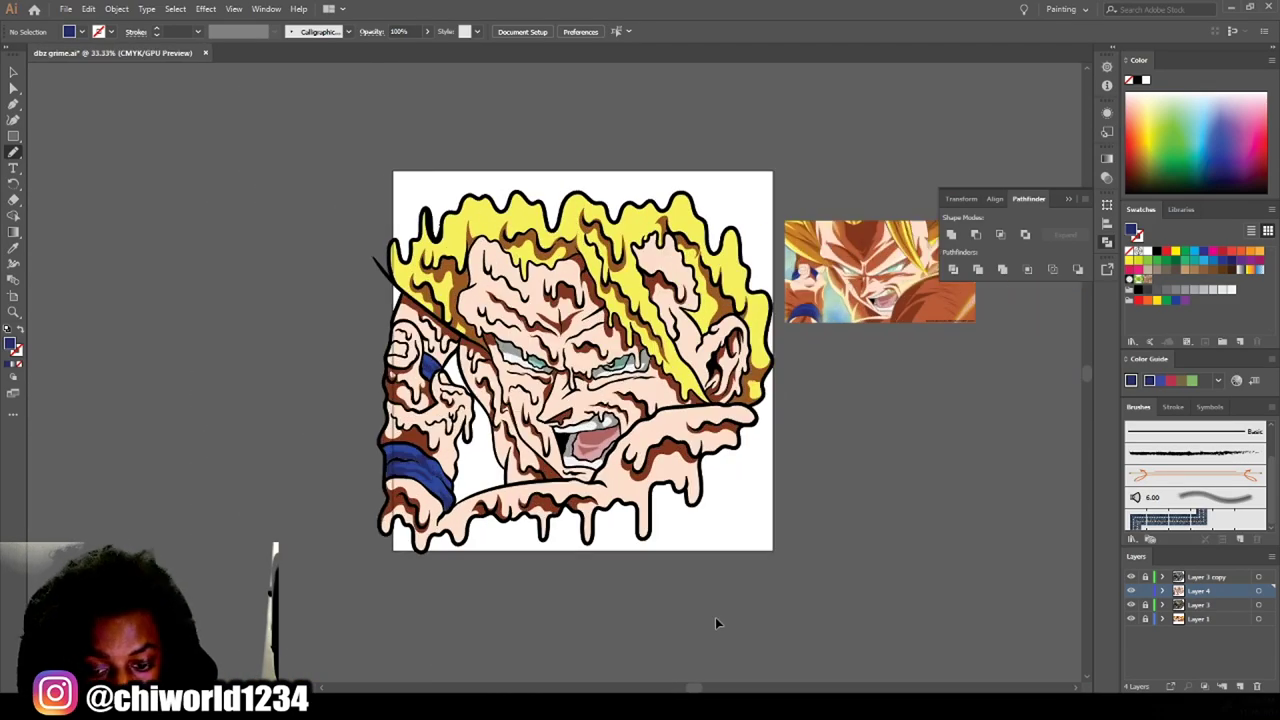
pyautogui.scroll(3, 715, 617)
pyautogui.scroll(2, 450, 480)
# Paint brown shadows beneath the first black drip lines on the face.
pyautogui.moveTo(368, 427); pyautogui.dragTo(366, 431)
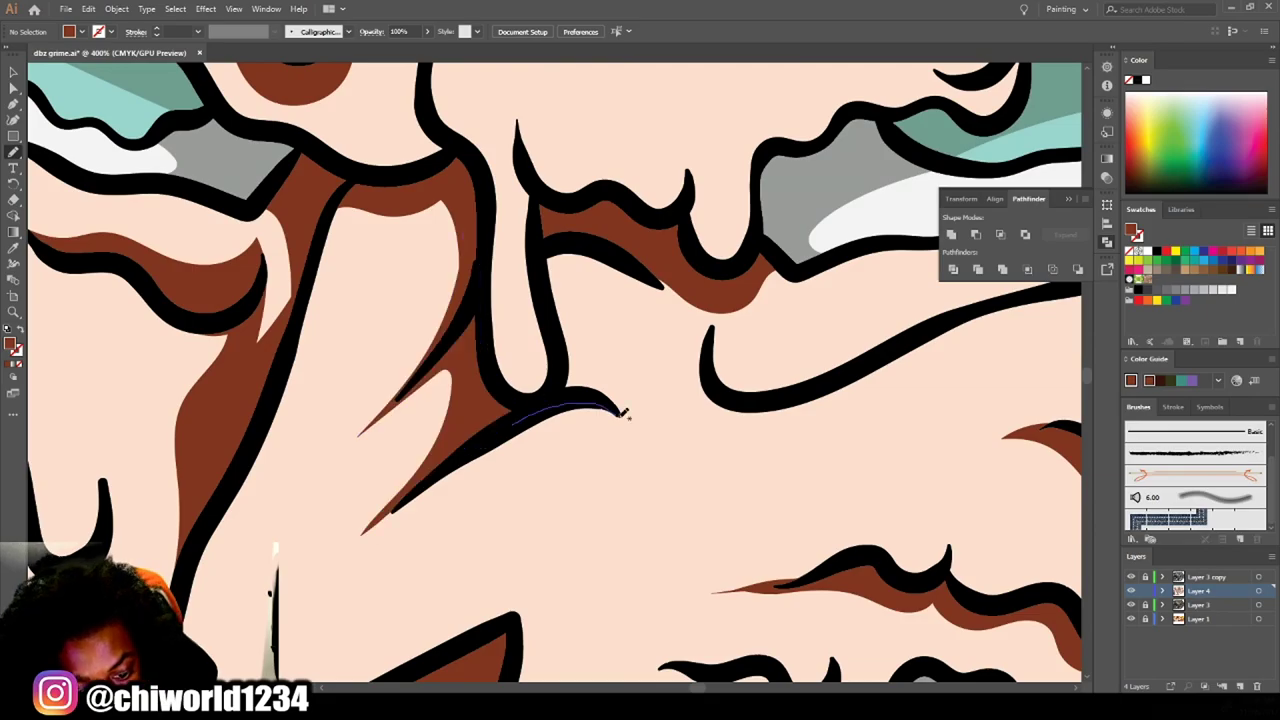
pyautogui.scroll(2, 748, 491)
pyautogui.moveTo(1048, 372); pyautogui.dragTo(763, 388)
pyautogui.scroll(-3, 756, 660)
pyautogui.scroll(3, 700, 520)
pyautogui.moveTo(720, 570); pyautogui.dragTo(655, 483)
pyautogui.moveTo(384, 388); pyautogui.dragTo(295, 290)
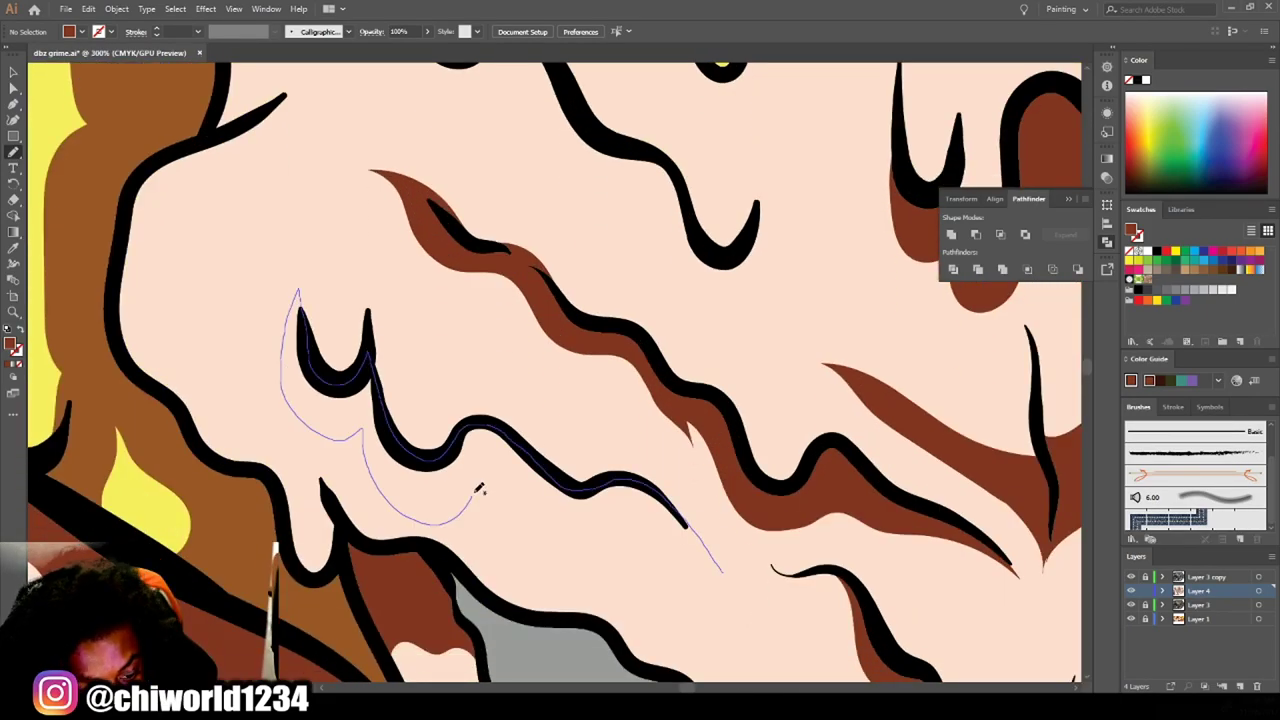
# Add more brown shadows along the remaining face drip lines.
pyautogui.scroll(-3, 477, 491)
pyautogui.scroll(3, 700, 480)
pyautogui.moveTo(763, 458); pyautogui.dragTo(637, 435)
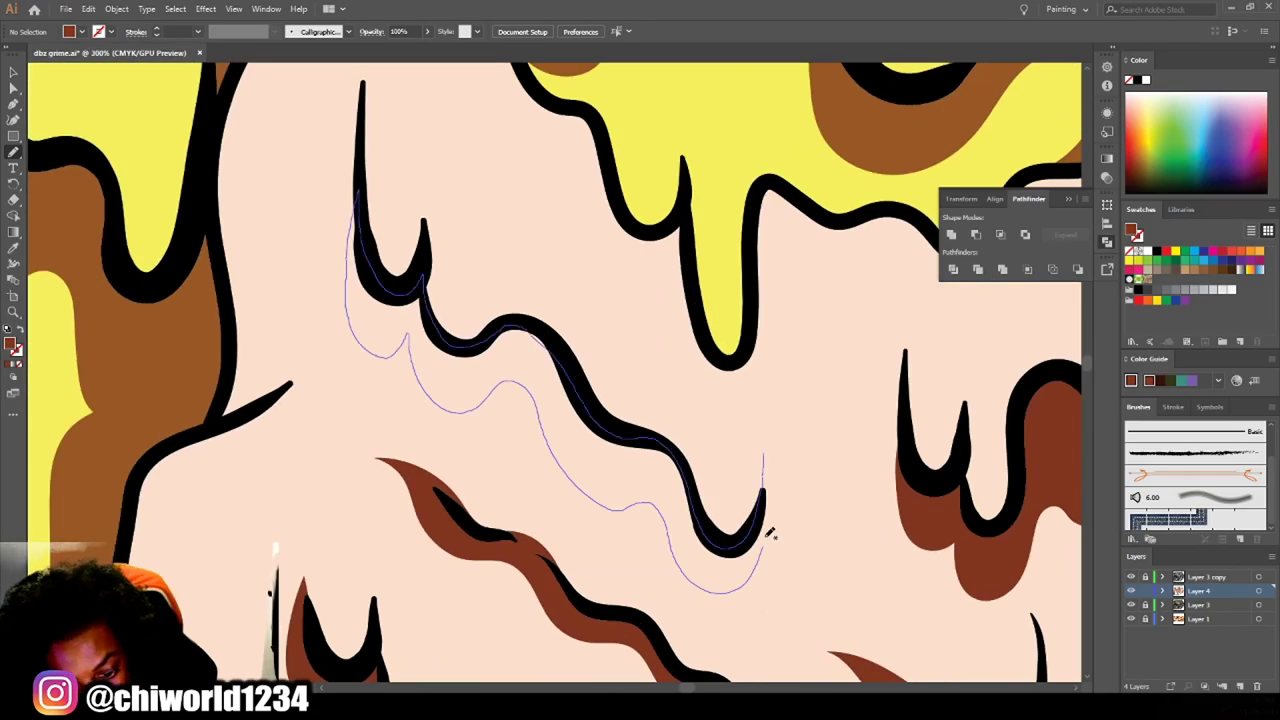
pyautogui.moveTo(368, 248); pyautogui.dragTo(751, 494)
pyautogui.scroll(2, 751, 494)
pyautogui.moveTo(775, 275); pyautogui.dragTo(720, 300)
pyautogui.moveTo(680, 270); pyautogui.dragTo(670, 318)
pyautogui.scroll(-5, 670, 318)
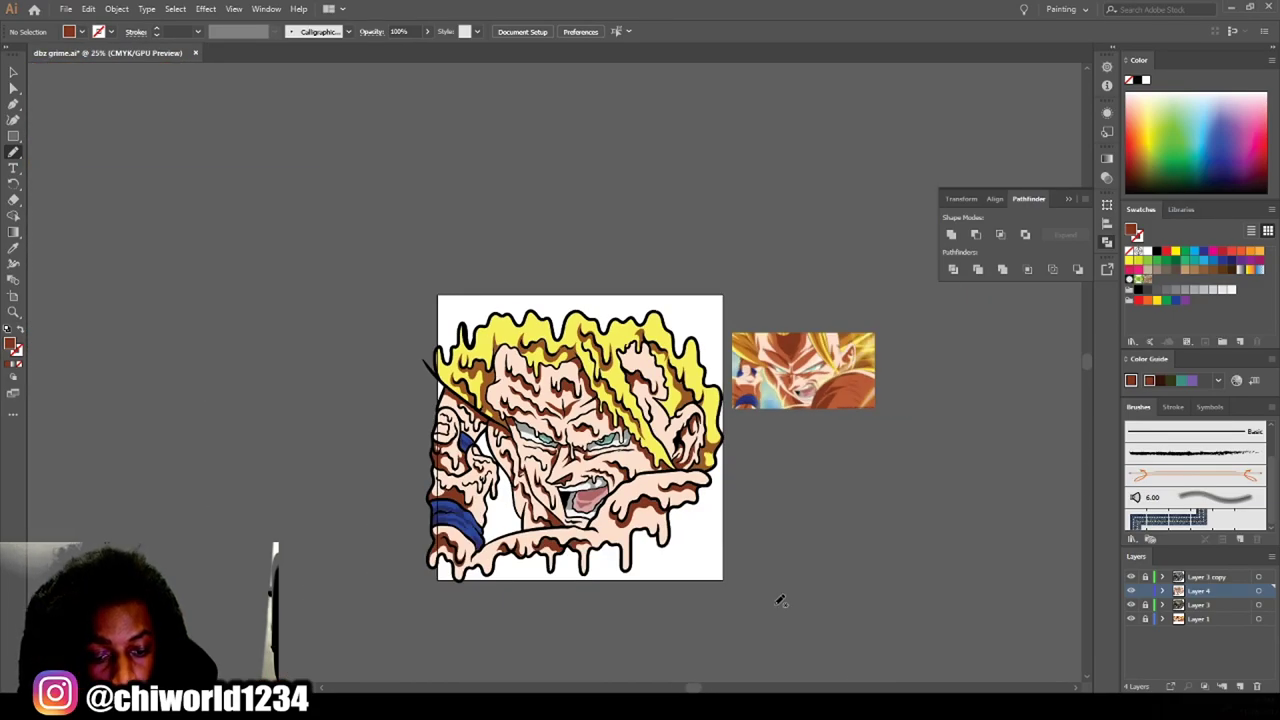
pyautogui.scroll(1, 790, 590)
# Create a new layer, Layer 5.
pyautogui.hotkey('ctrl', 'l')
pyautogui.scroll(1, 997, 577)
pyautogui.scroll(1, 997, 577)
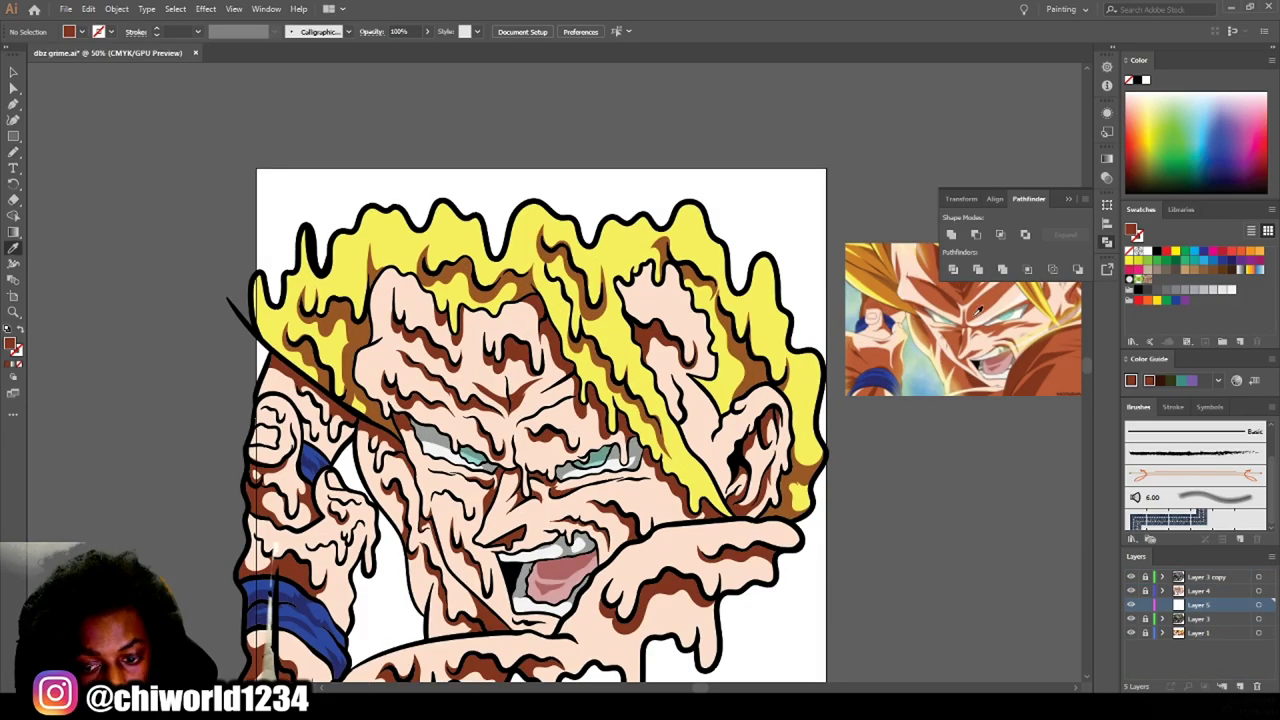
# Paint orange-brown and brown shadows on the forehead and beside the nose with the Blob Brush.
pyautogui.scroll(3, 470, 385)
pyautogui.scroll(2, 470, 385)
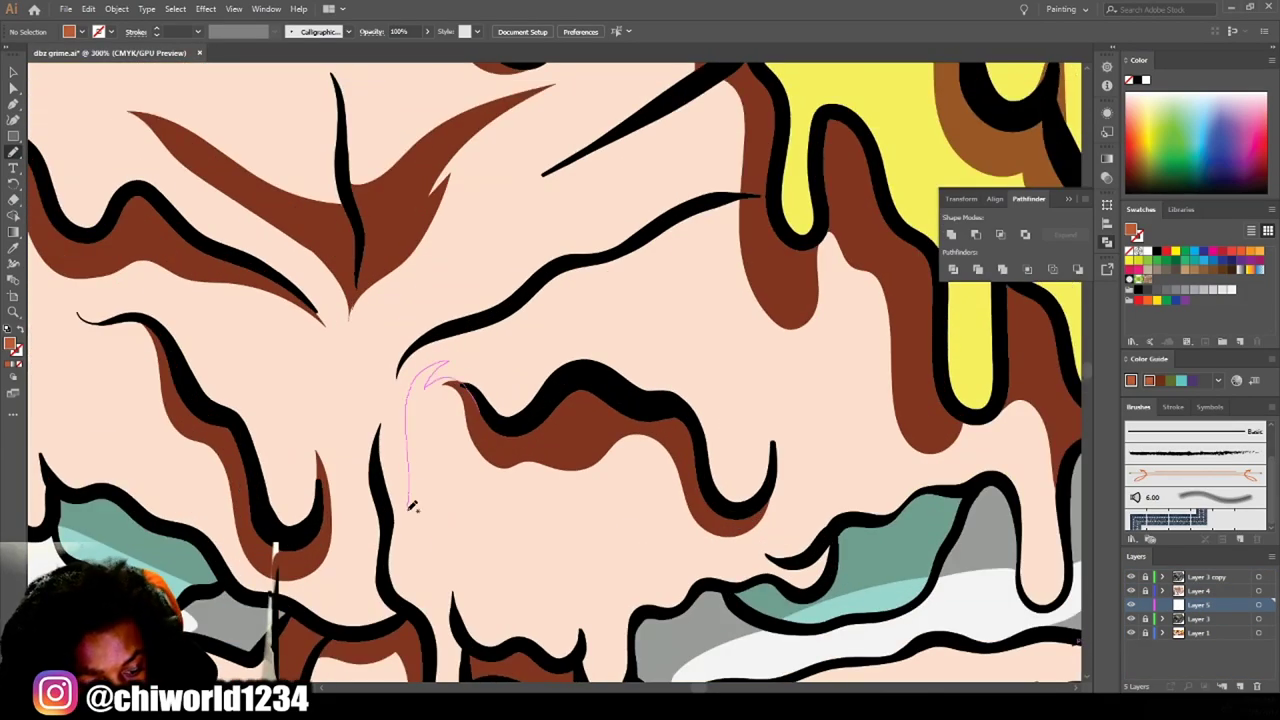
pyautogui.moveTo(568, 440); pyautogui.dragTo(442, 378)
pyautogui.scroll(2, 440, 498)
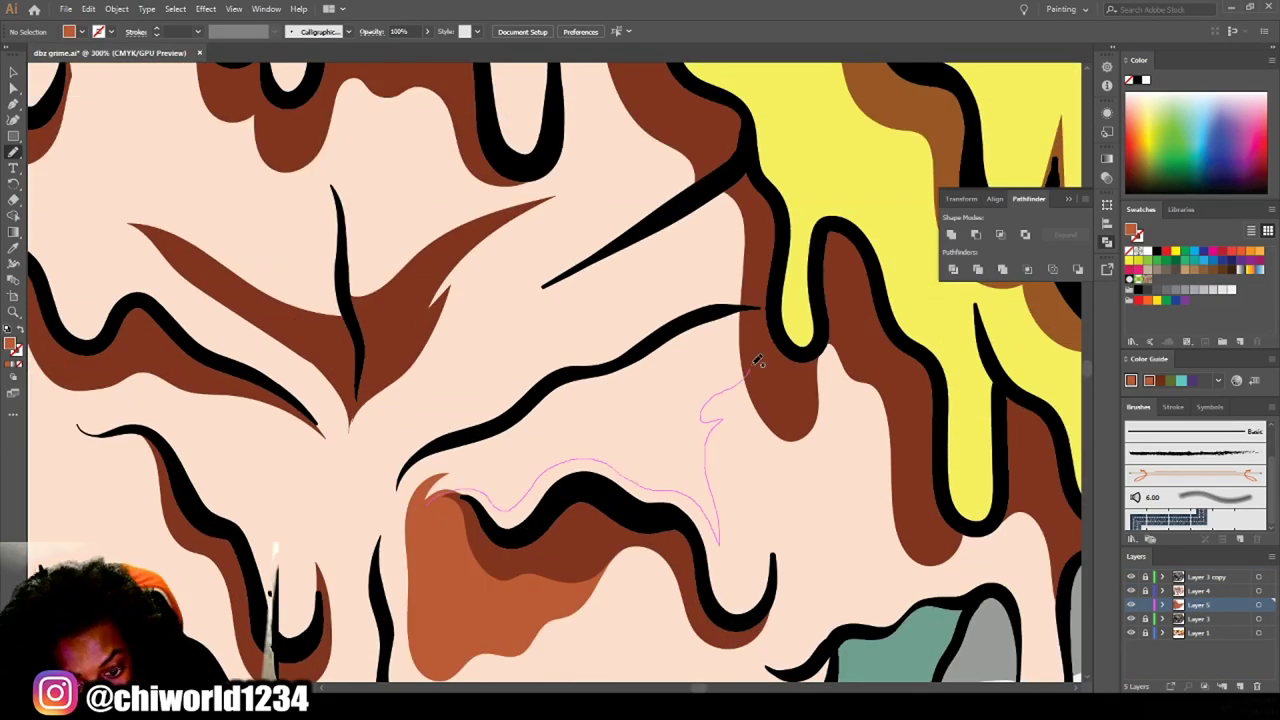
pyautogui.scroll(-4, 423, 512)
pyautogui.scroll(3, 460, 465)
pyautogui.moveTo(510, 435); pyautogui.dragTo(512, 437)
pyautogui.scroll(1, 750, 622)
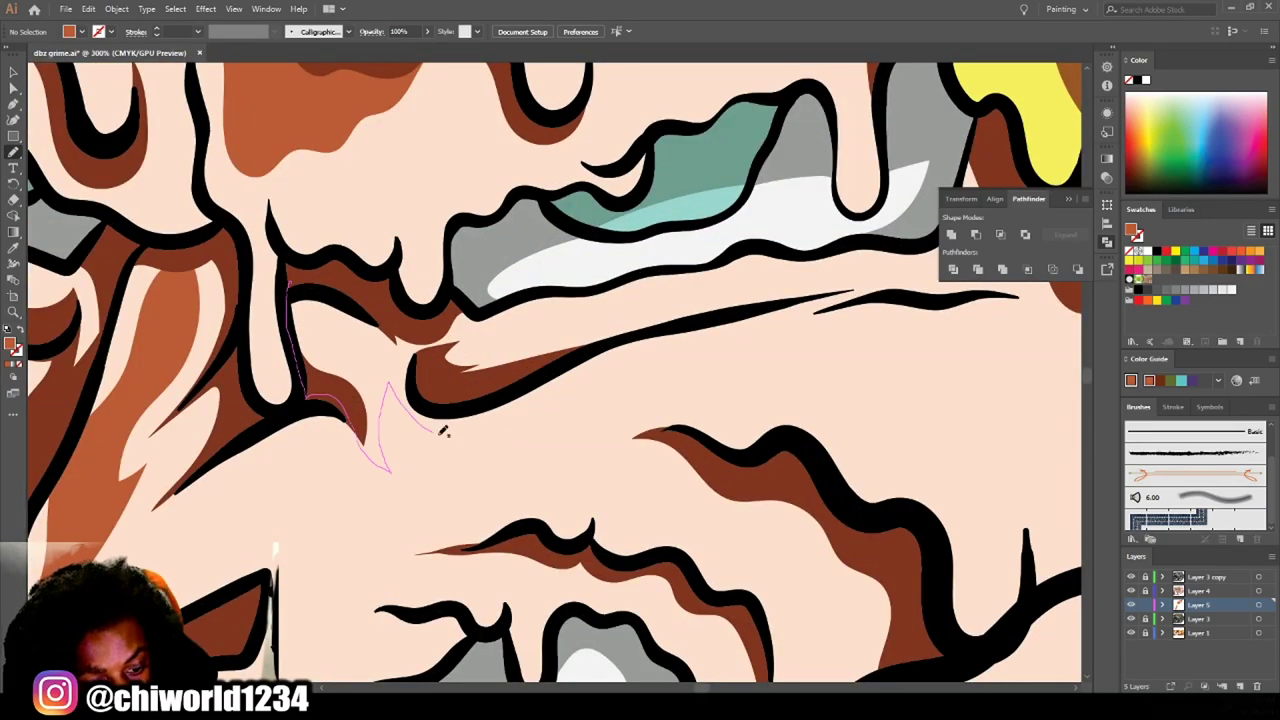
# Add brown shadow shapes on the face, along the black outline and on the forehead.
pyautogui.moveTo(545, 294); pyautogui.dragTo(545, 294)
pyautogui.scroll(-2, 789, 591)
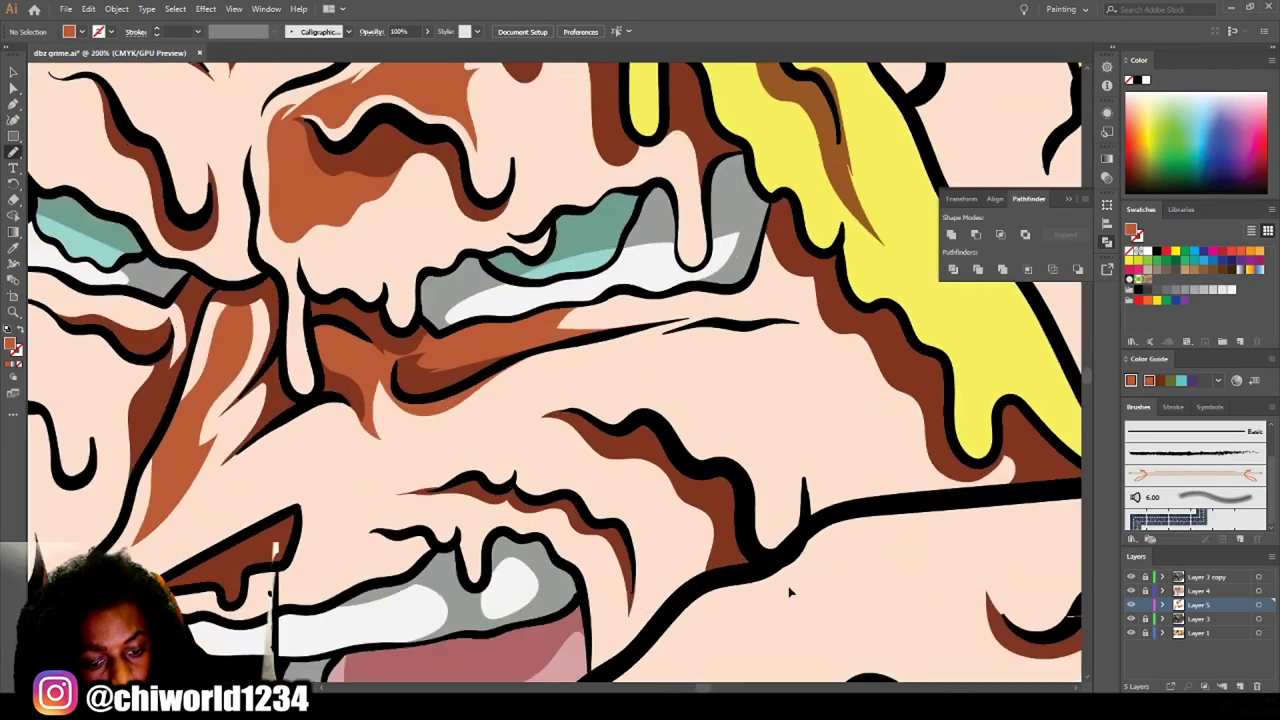
pyautogui.scroll(1, 400, 432)
pyautogui.moveTo(618, 372); pyautogui.dragTo(620, 374)
pyautogui.scroll(-2, 866, 586)
pyautogui.scroll(2, 806, 385)
pyautogui.moveTo(806, 385); pyautogui.dragTo(622, 456)
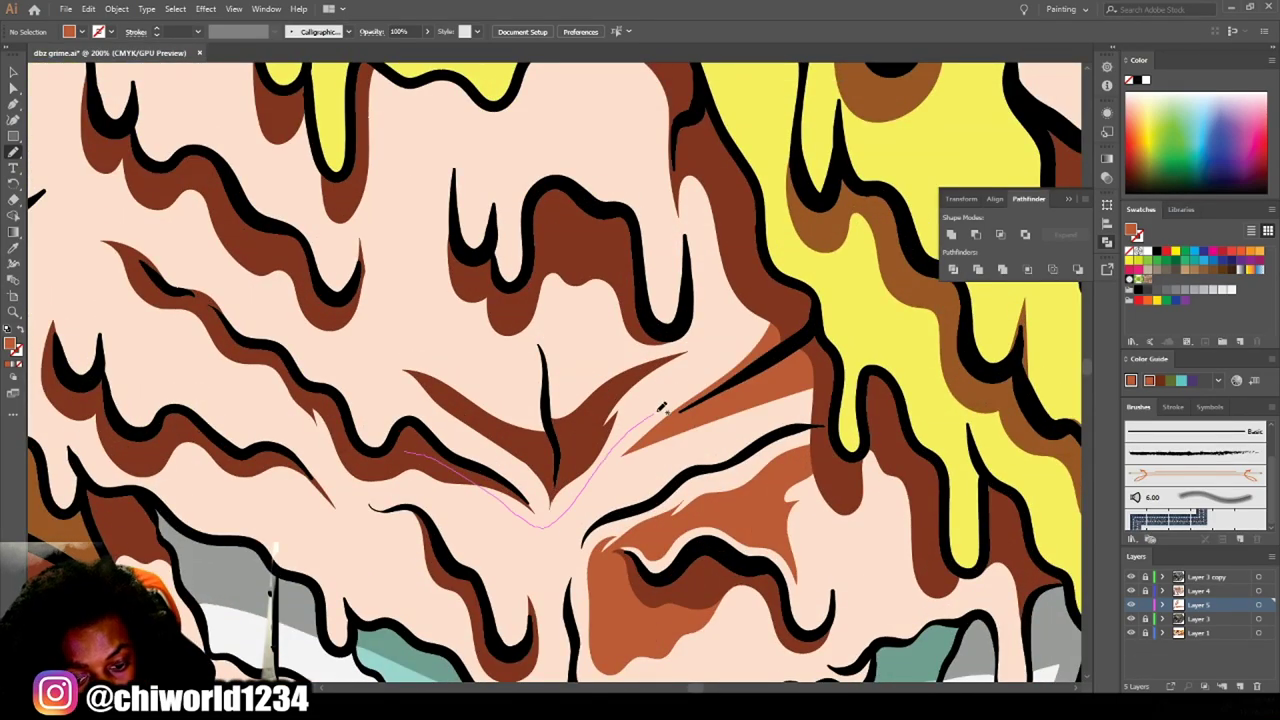
pyautogui.moveTo(330, 337); pyautogui.dragTo(330, 337)
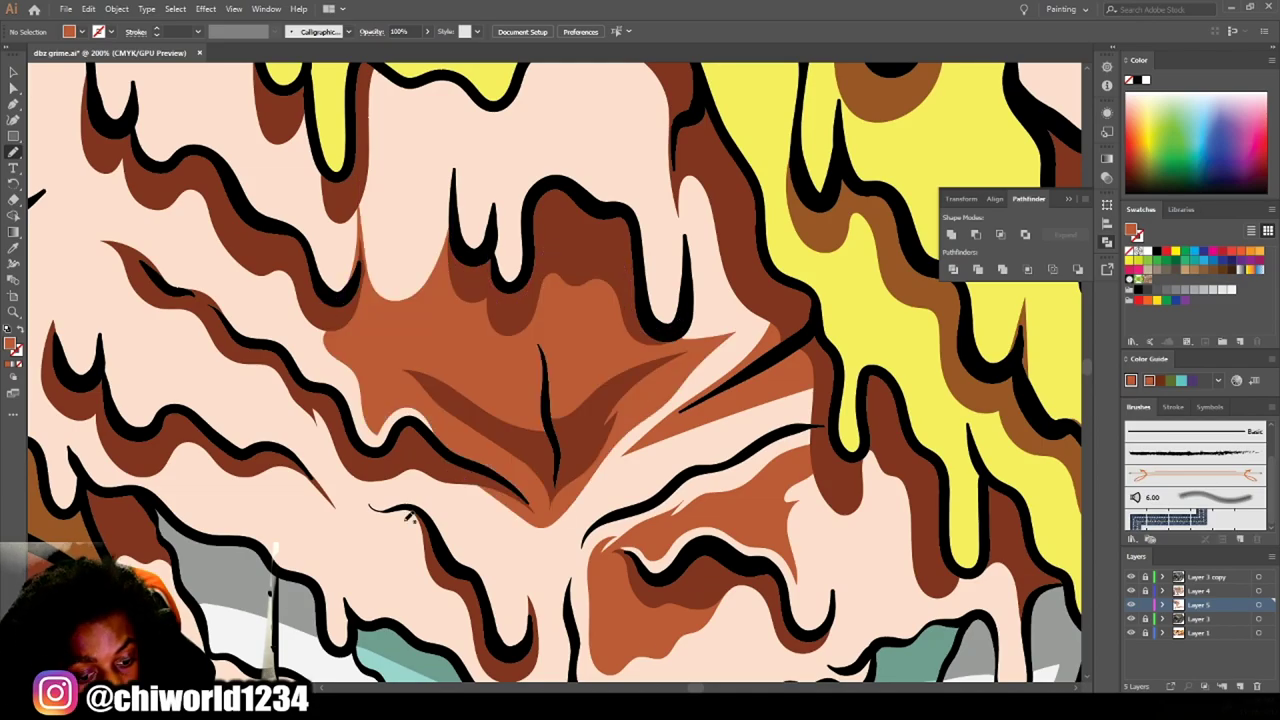
# Paint an orange-brown shadow beside the nose and shade along the lower lip.
pyautogui.scroll(-2, 740, 602)
pyautogui.scroll(1, 738, 571)
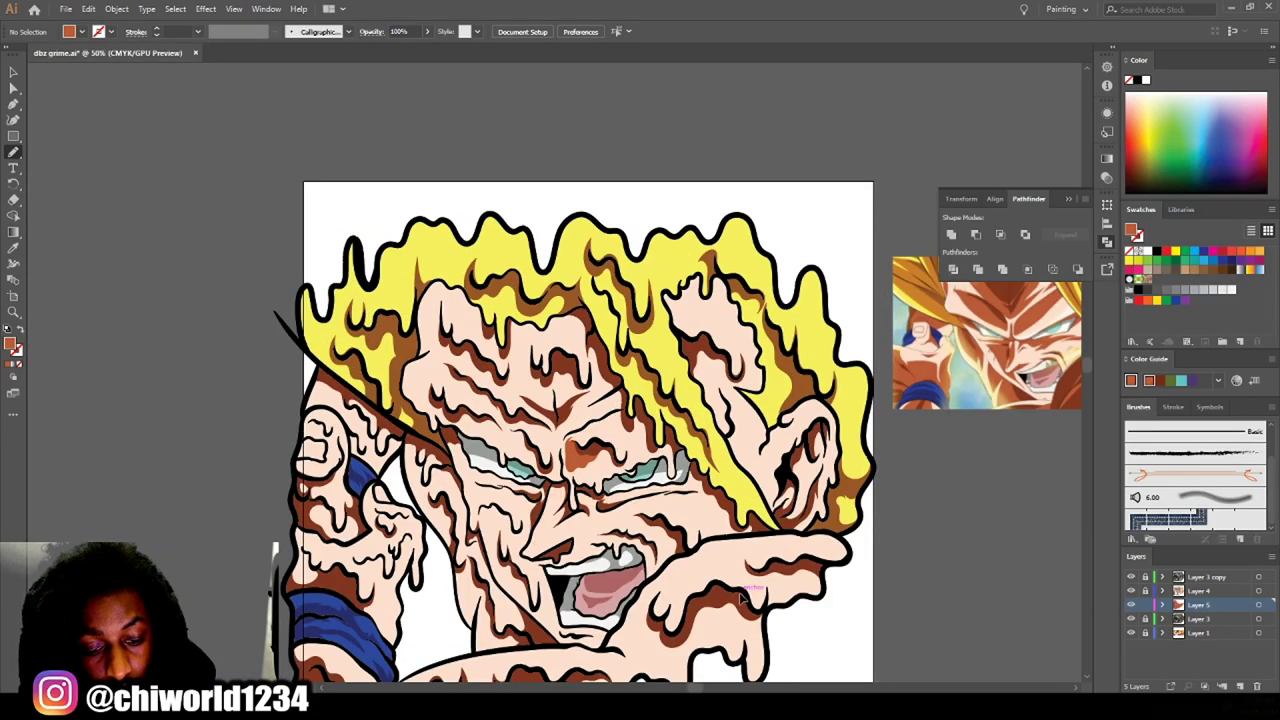
pyautogui.scroll(-2, 696, 597)
pyautogui.scroll(5, 696, 597)
pyautogui.moveTo(635, 385)
pyautogui.mouseDown()
pyautogui.moveTo(530, 477)
pyautogui.moveTo(529, 271)
pyautogui.mouseUp()
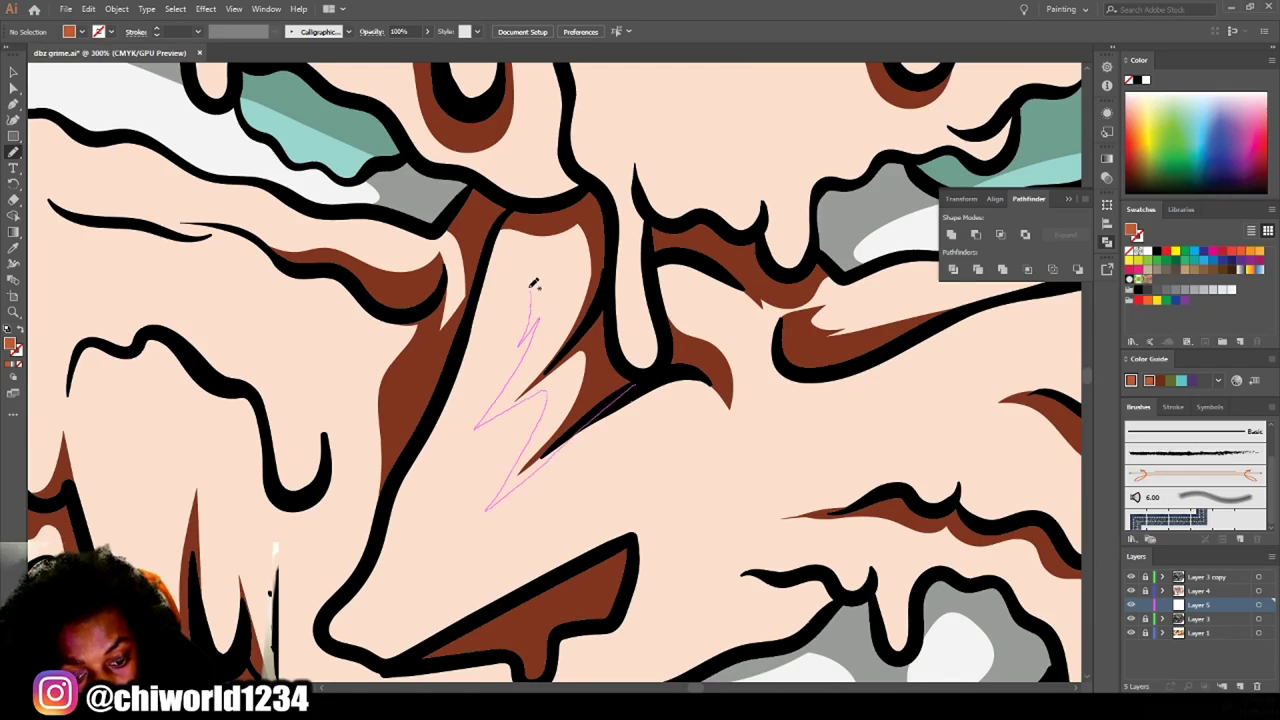
pyautogui.scroll(-3, 600, 400)
pyautogui.scroll(-3, 600, 400)
pyautogui.moveTo(216, 330)
pyautogui.mouseDown()
pyautogui.moveTo(620, 375)
pyautogui.moveTo(390, 350)
pyautogui.mouseUp()
pyautogui.scroll(-2, 735, 688)
pyautogui.scroll(5, 600, 330)
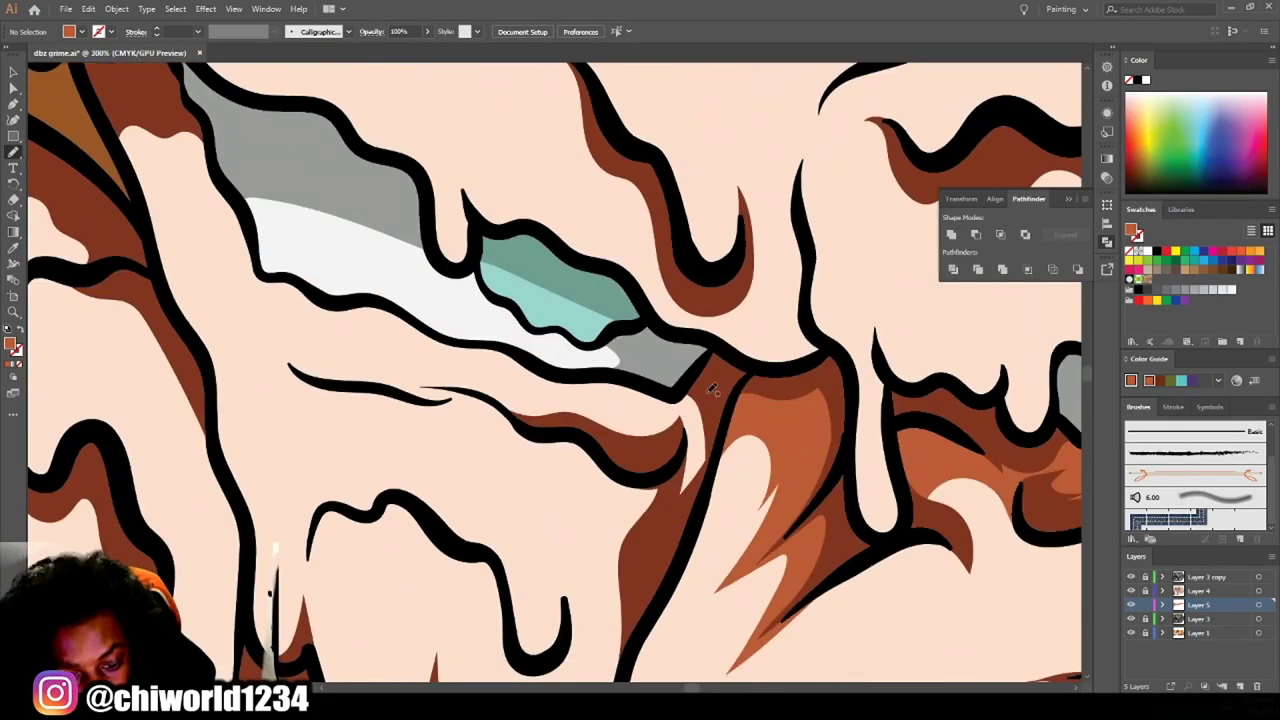
pyautogui.scroll(-2, 358, 530)
# Add orange-brown shading below the eye, along the lip edge and near the chin.
pyautogui.moveTo(475, 257); pyautogui.dragTo(462, 275)
pyautogui.scroll(-2, 475, 300)
pyautogui.scroll(3, 657, 486)
pyautogui.moveTo(370, 483); pyautogui.dragTo(524, 518)
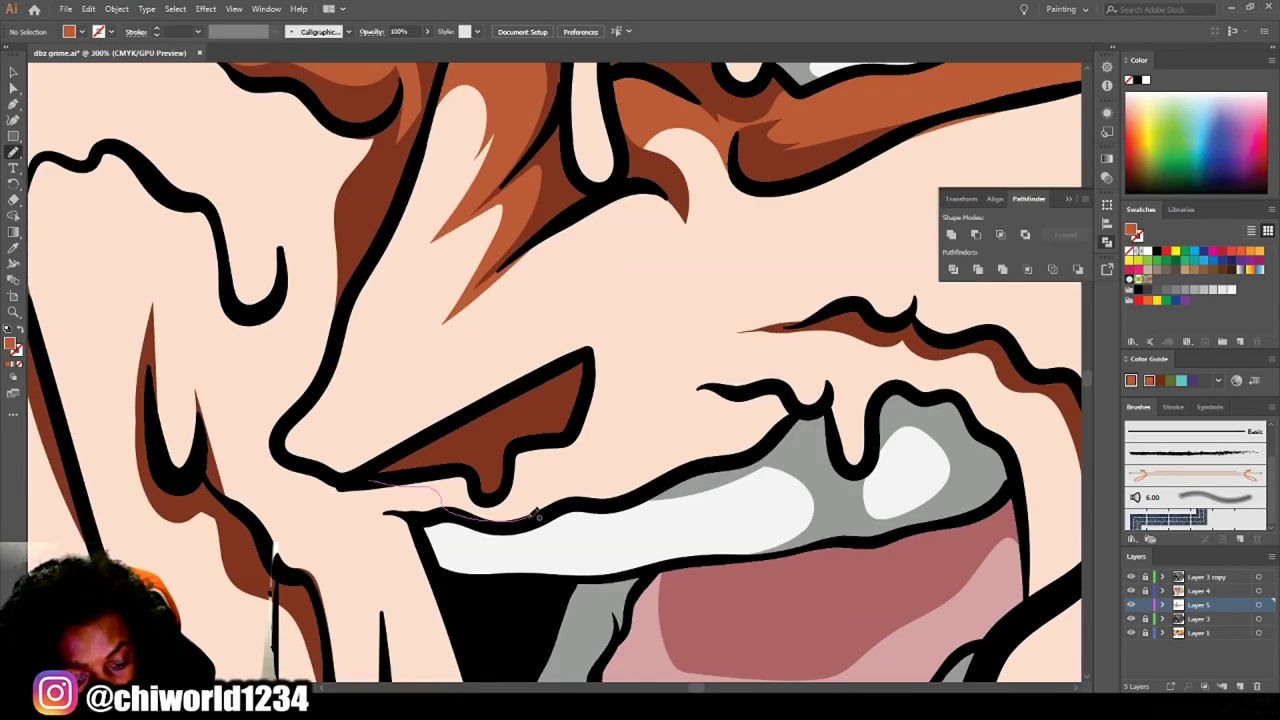
pyautogui.moveTo(673, 395); pyautogui.dragTo(673, 395)
pyautogui.scroll(-2, 673, 395)
pyautogui.scroll(2, 721, 526)
pyautogui.moveTo(537, 545); pyautogui.dragTo(547, 197)
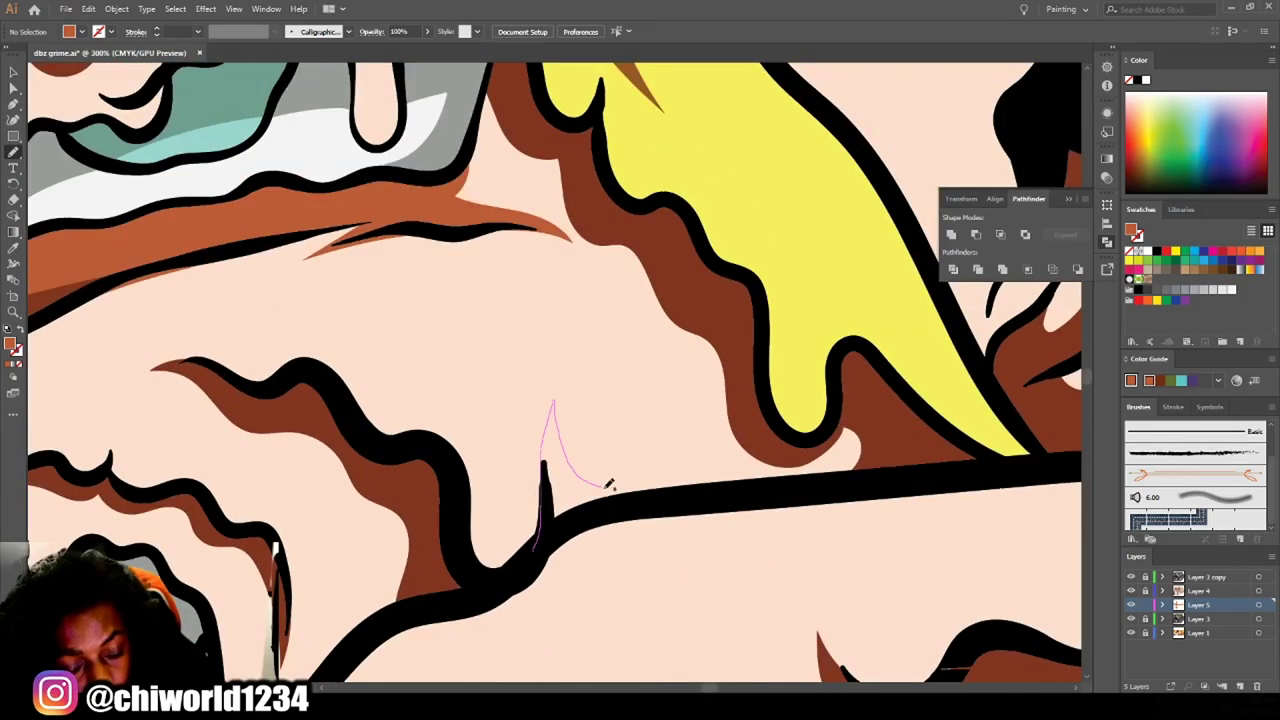
pyautogui.moveTo(676, 257); pyautogui.dragTo(676, 257)
# Paint shadow shapes around the eyes.
pyautogui.scroll(-2, 676, 257)
pyautogui.scroll(3, 724, 345)
pyautogui.moveTo(724, 345); pyautogui.dragTo(743, 502)
pyautogui.moveTo(706, 424); pyautogui.dragTo(490, 200)
pyautogui.scroll(-2, 490, 200)
pyautogui.scroll(3, 723, 539)
# Paint brown shading shapes along the hair edges.
pyautogui.moveTo(585, 250); pyautogui.dragTo(597, 462)
pyautogui.moveTo(523, 351); pyautogui.dragTo(300, 100)
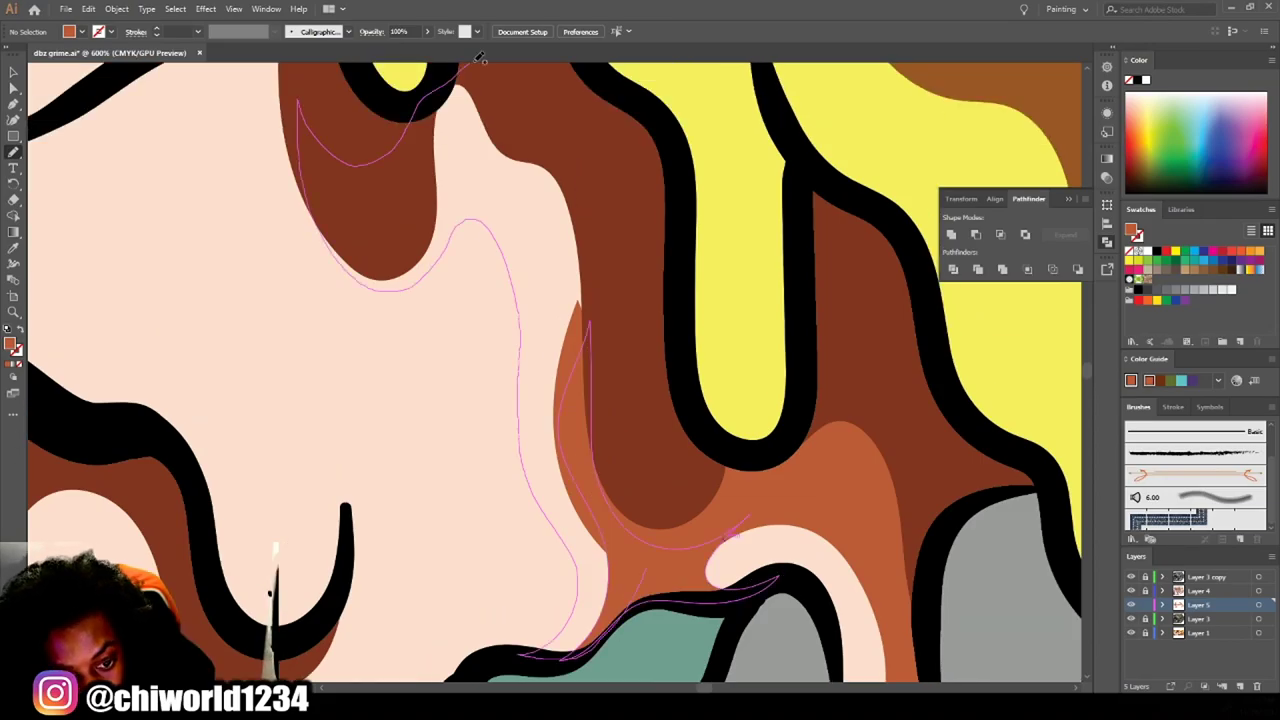
pyautogui.scroll(-3, 300, 100)
pyautogui.scroll(4, 700, 300)
pyautogui.moveTo(283, 398)
pyautogui.mouseDown()
pyautogui.moveTo(348, 455)
pyautogui.moveTo(381, 578)
pyautogui.mouseUp()
pyautogui.moveTo(523, 232); pyautogui.dragTo(510, 218)
pyautogui.scroll(-2, 493, 545)
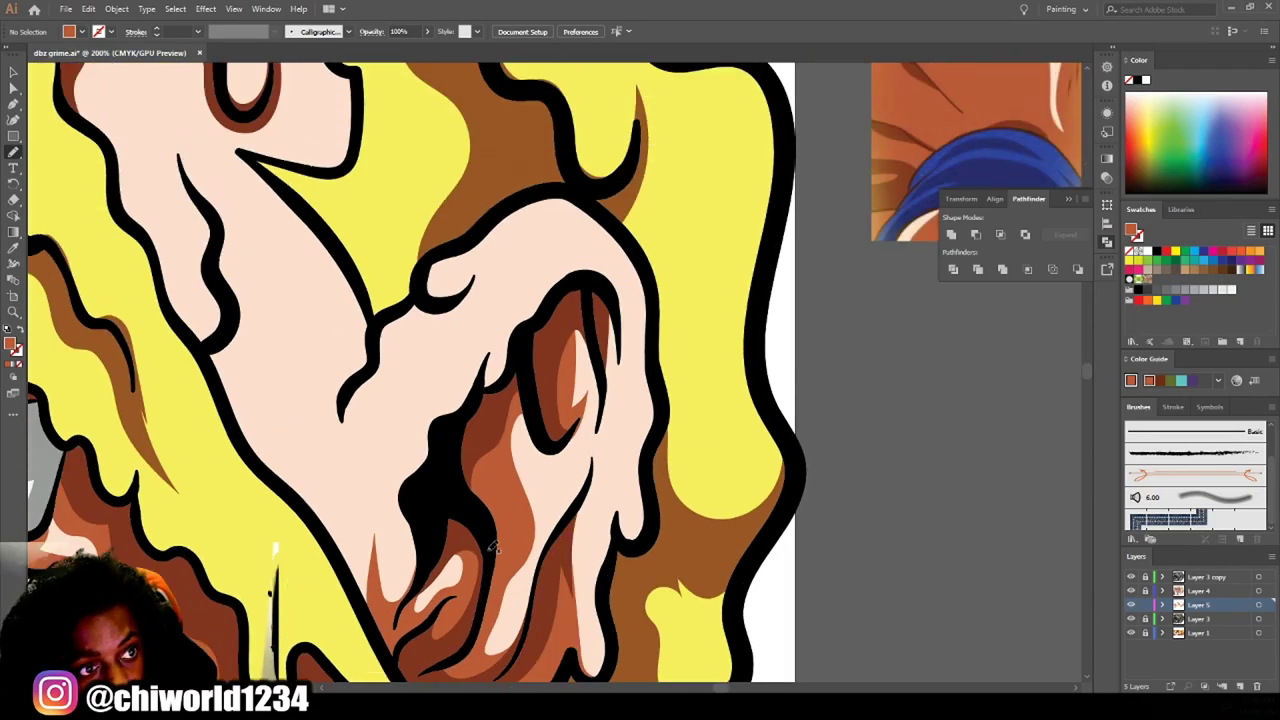
pyautogui.scroll(1, 493, 545)
# Shade the inside of the ear with a brown shape.
pyautogui.moveTo(550, 368); pyautogui.dragTo(604, 423)
pyautogui.moveTo(623, 486); pyautogui.dragTo(600, 500)
pyautogui.hscroll(-2, 467, 487)
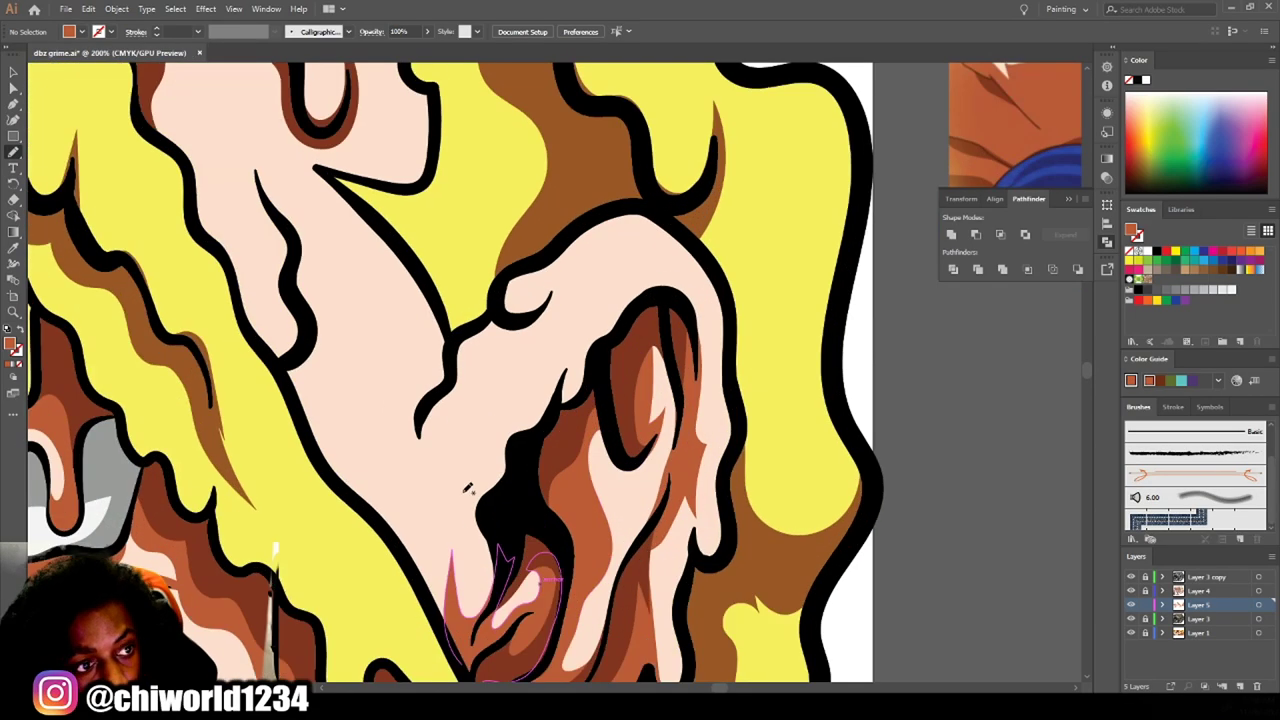
pyautogui.scroll(-5, 737, 643)
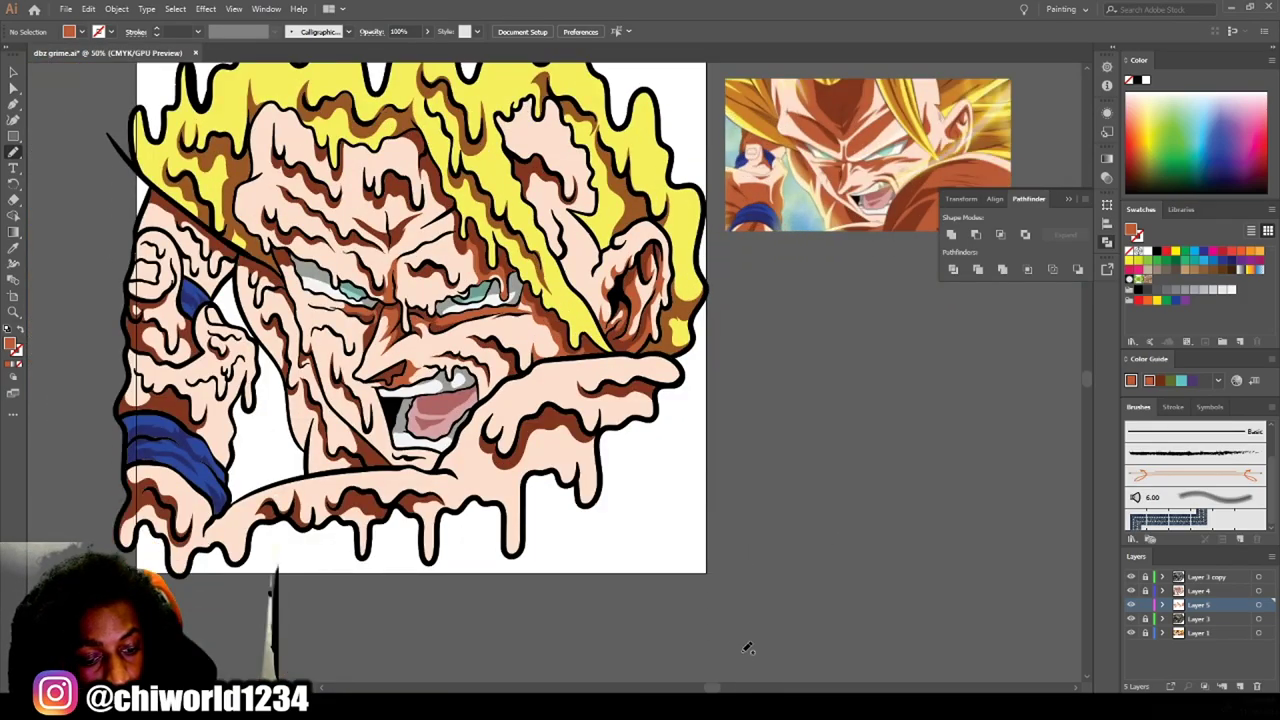
# Finish the brown shading shape beside the ear.
pyautogui.scroll(5, 737, 657)
pyautogui.moveTo(463, 383); pyautogui.dragTo(465, 380)
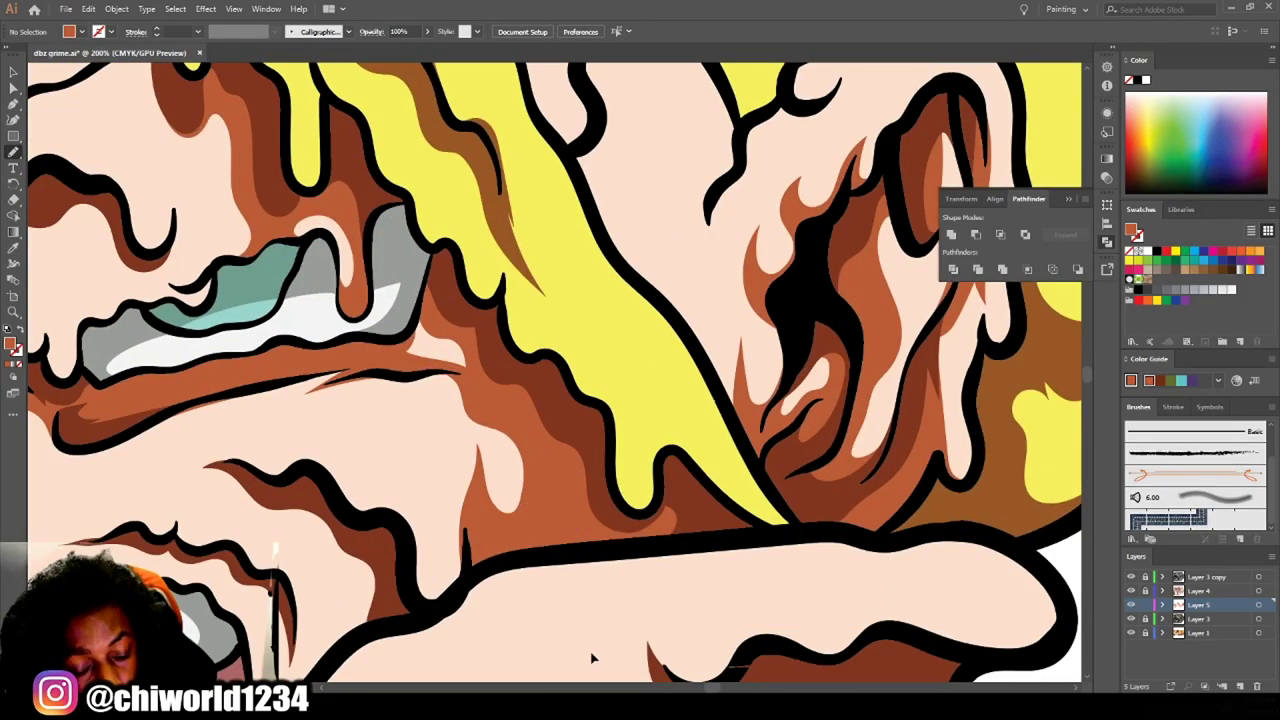
pyautogui.scroll(5, 600, 550)
pyautogui.hscroll(-8, 625, 608)
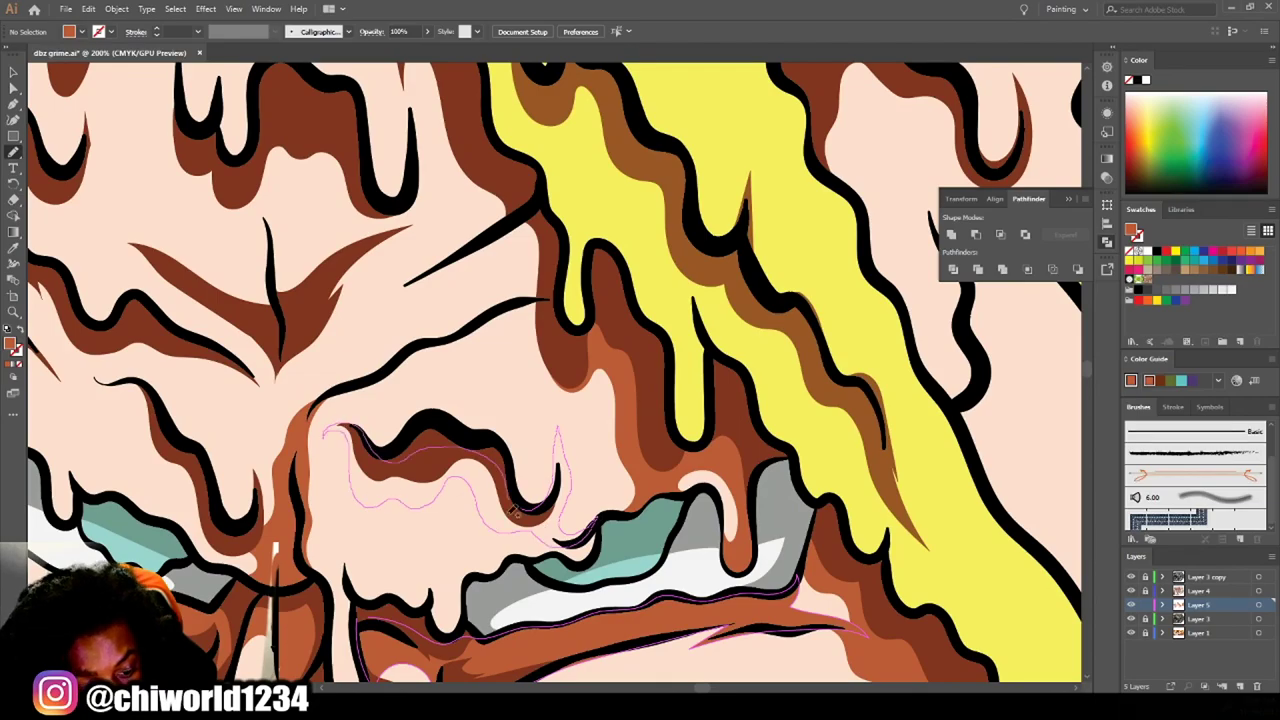
pyautogui.scroll(3, 611, 484)
pyautogui.hscroll(-1, 611, 484)
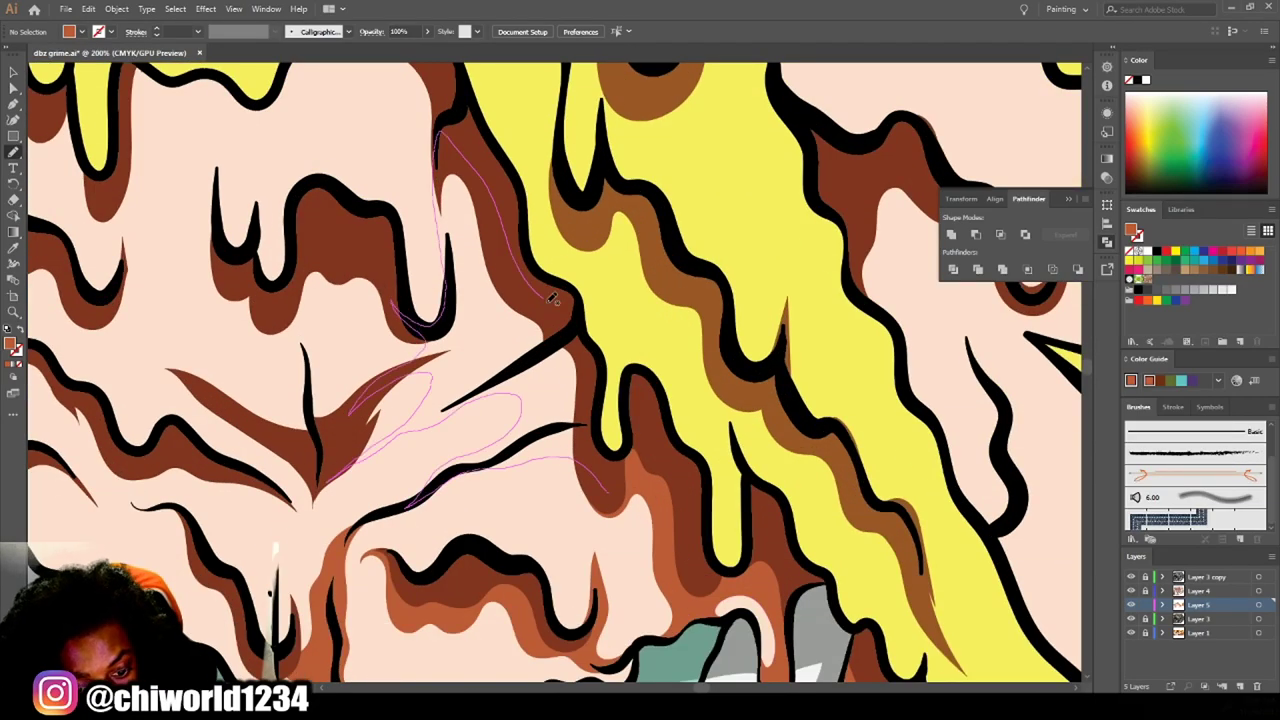
pyautogui.scroll(-5, 535, 283)
pyautogui.scroll(5, 530, 412)
# Draw brown shading shapes above the mouth, near the eye and above the eyes.
pyautogui.moveTo(421, 262); pyautogui.dragTo(421, 262)
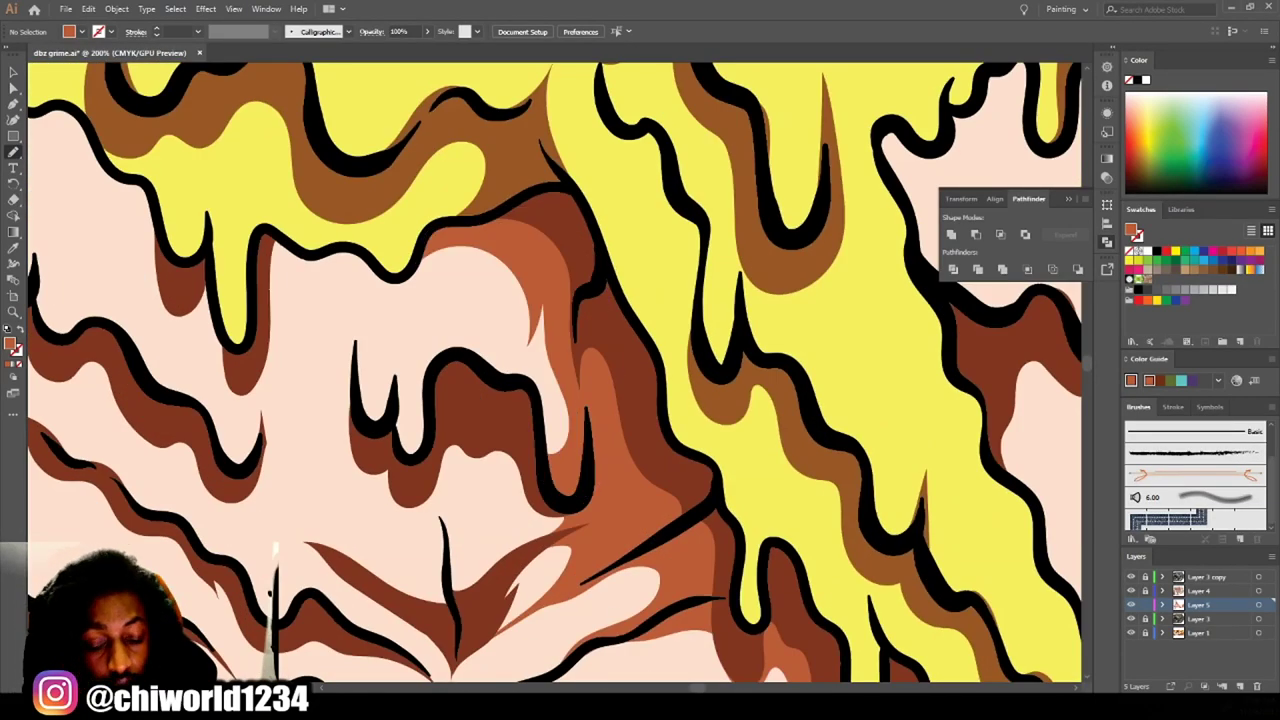
pyautogui.scroll(-5, 421, 262)
pyautogui.scroll(6, 737, 608)
pyautogui.moveTo(240, 345); pyautogui.dragTo(293, 490)
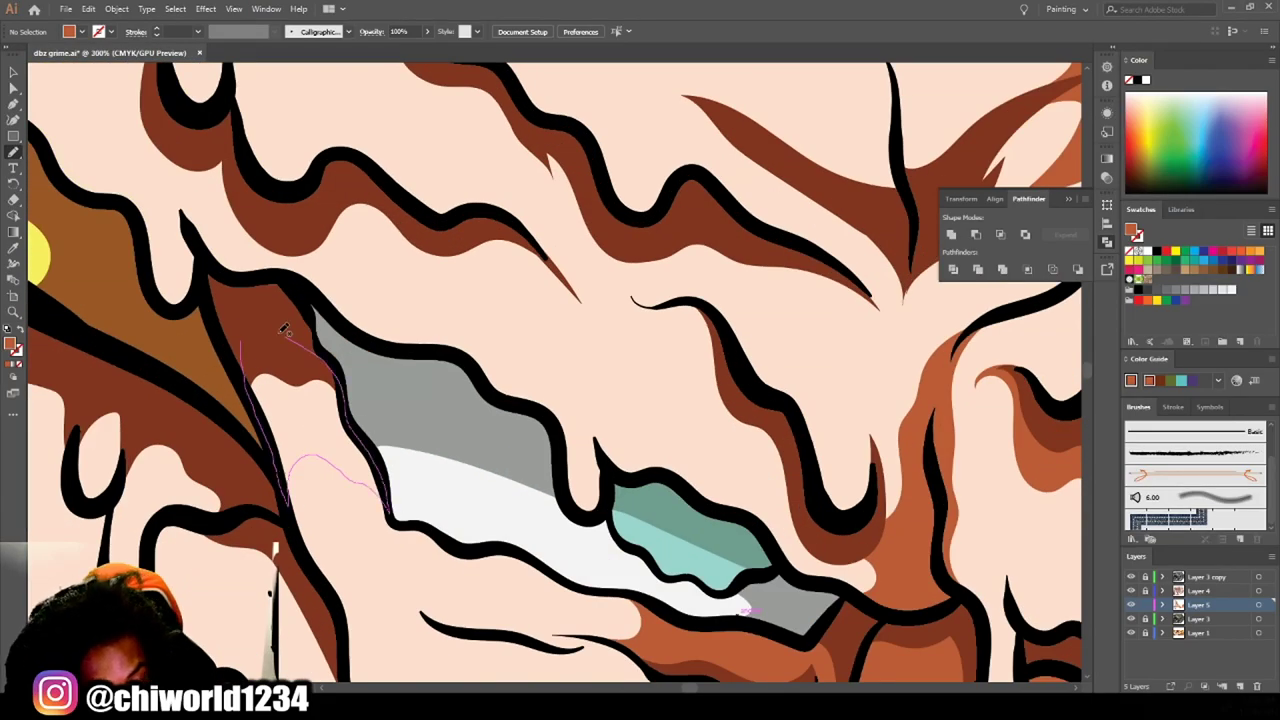
pyautogui.scroll(-5, 285, 330)
pyautogui.scroll(4, 490, 393)
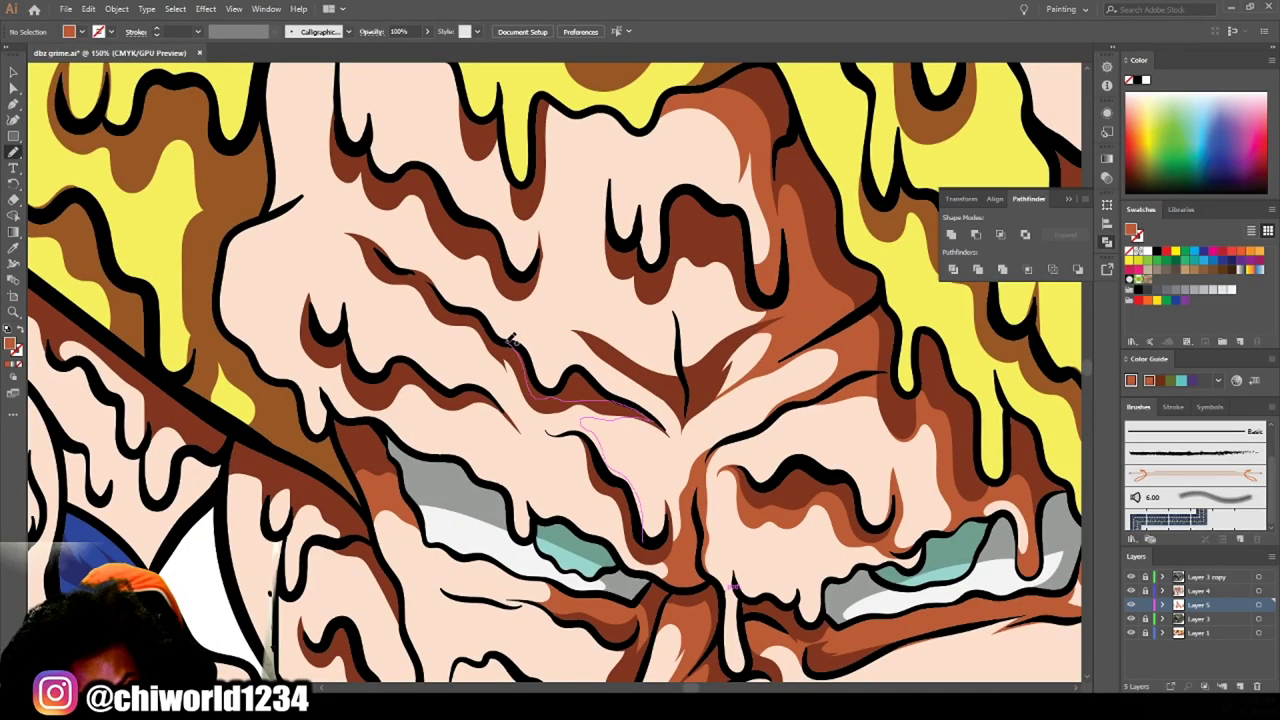
pyautogui.moveTo(622, 545); pyautogui.dragTo(622, 545)
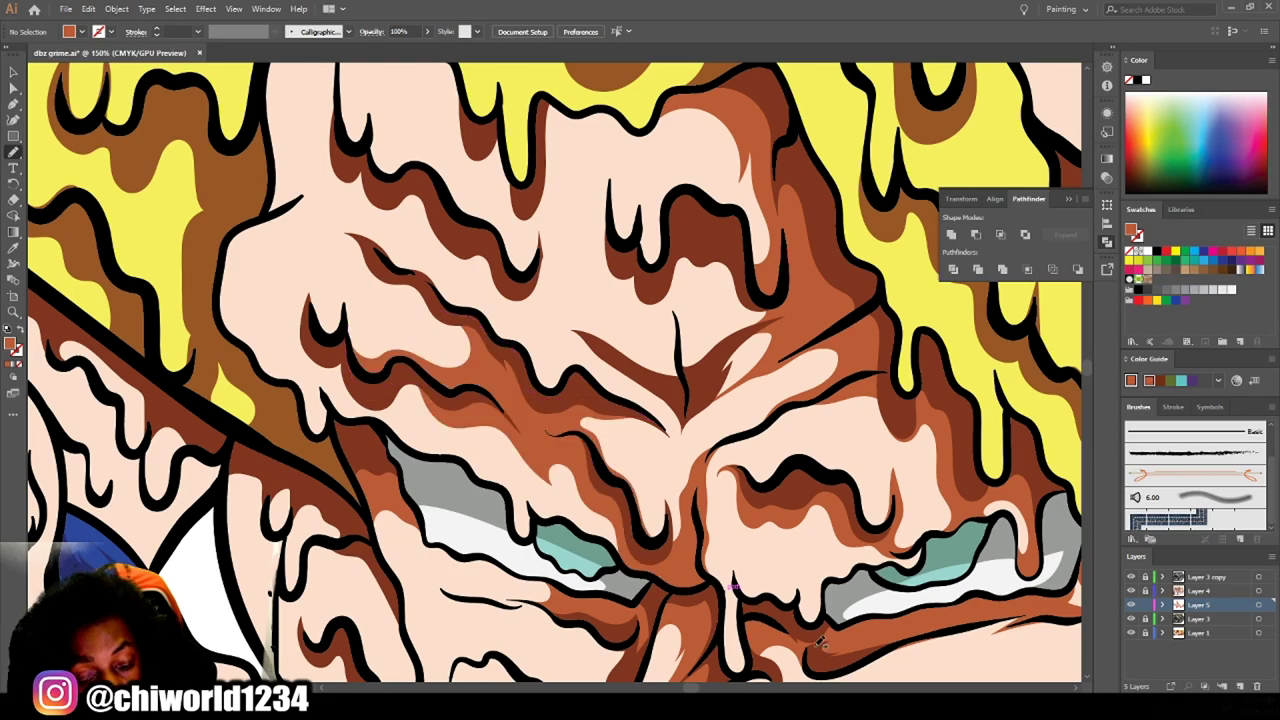
pyautogui.scroll(-5, 622, 545)
pyautogui.scroll(6, 575, 400)
# Shade the drips around the mouth and under the lower lip.
pyautogui.moveTo(573, 458); pyautogui.dragTo(580, 322)
pyautogui.moveTo(452, 284); pyautogui.dragTo(452, 286)
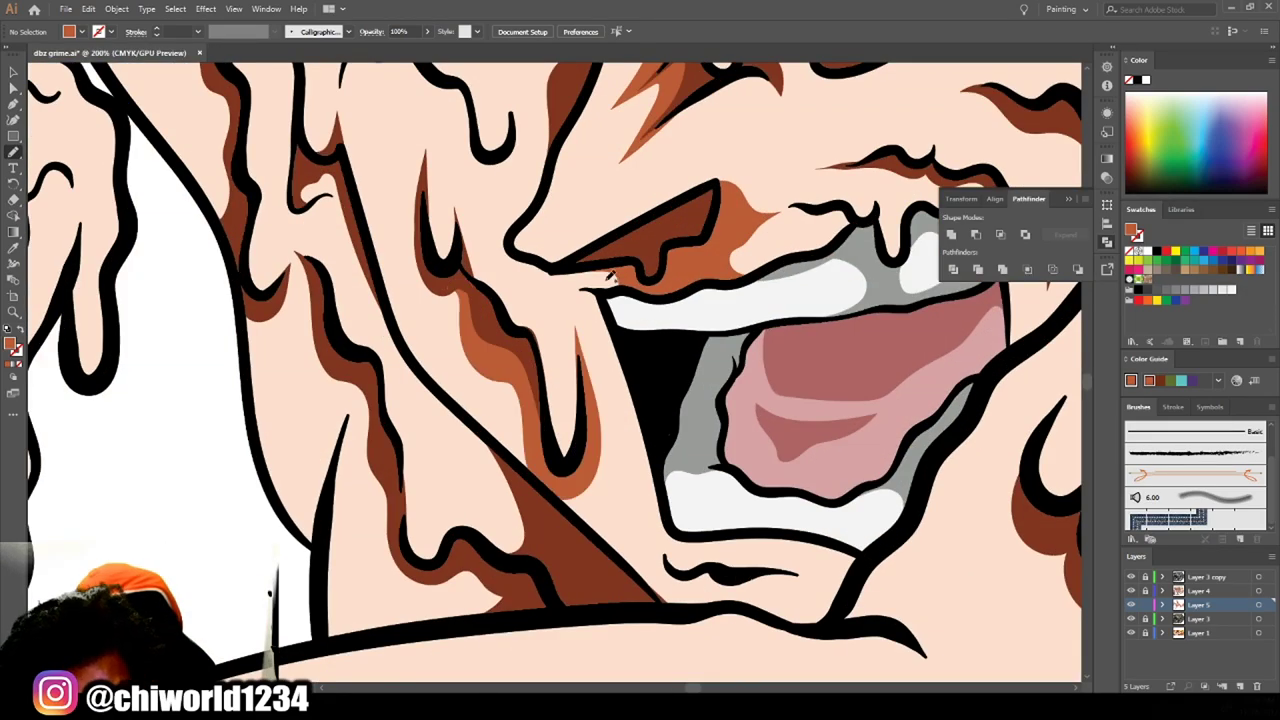
pyautogui.moveTo(568, 113); pyautogui.dragTo(566, 112)
pyautogui.scroll(2, 480, 450)
pyautogui.moveTo(420, 428); pyautogui.dragTo(483, 458)
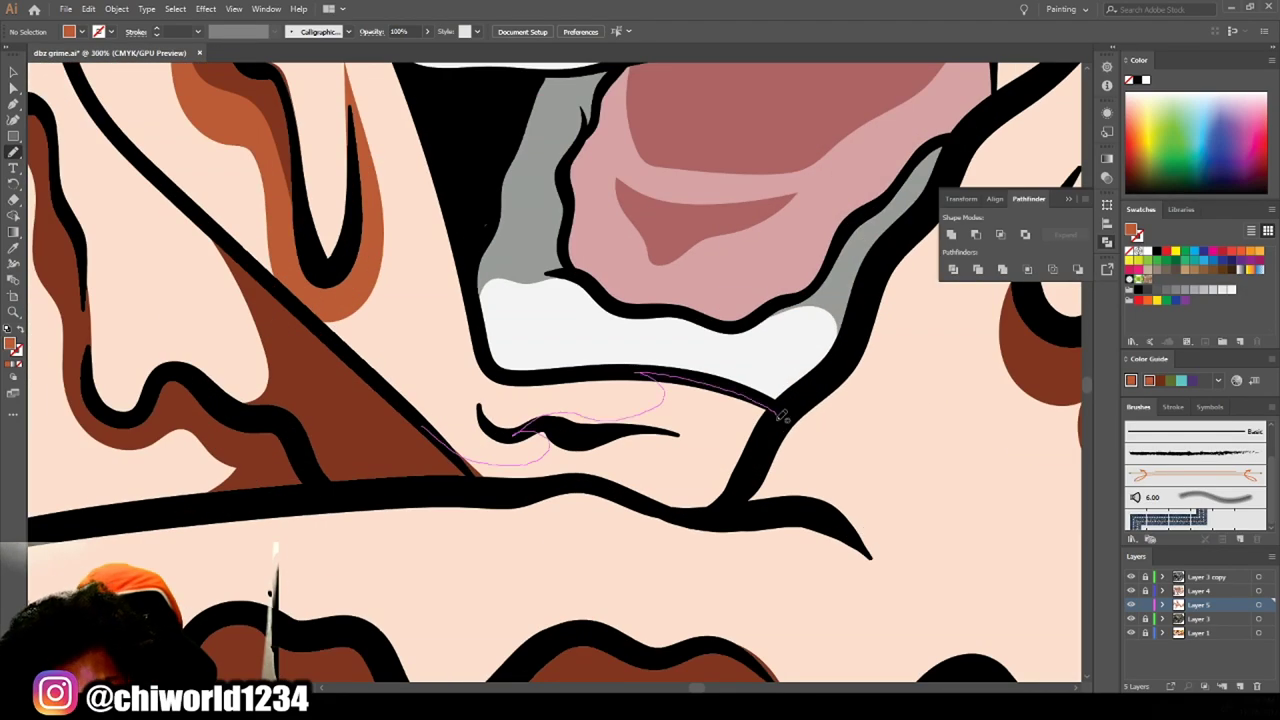
pyautogui.moveTo(778, 407); pyautogui.dragTo(778, 407)
pyautogui.scroll(-5, 778, 407)
pyautogui.scroll(5, 617, 647)
# Shade along the hair strand and the neck drips beside the jaw.
pyautogui.moveTo(478, 450); pyautogui.dragTo(575, 615)
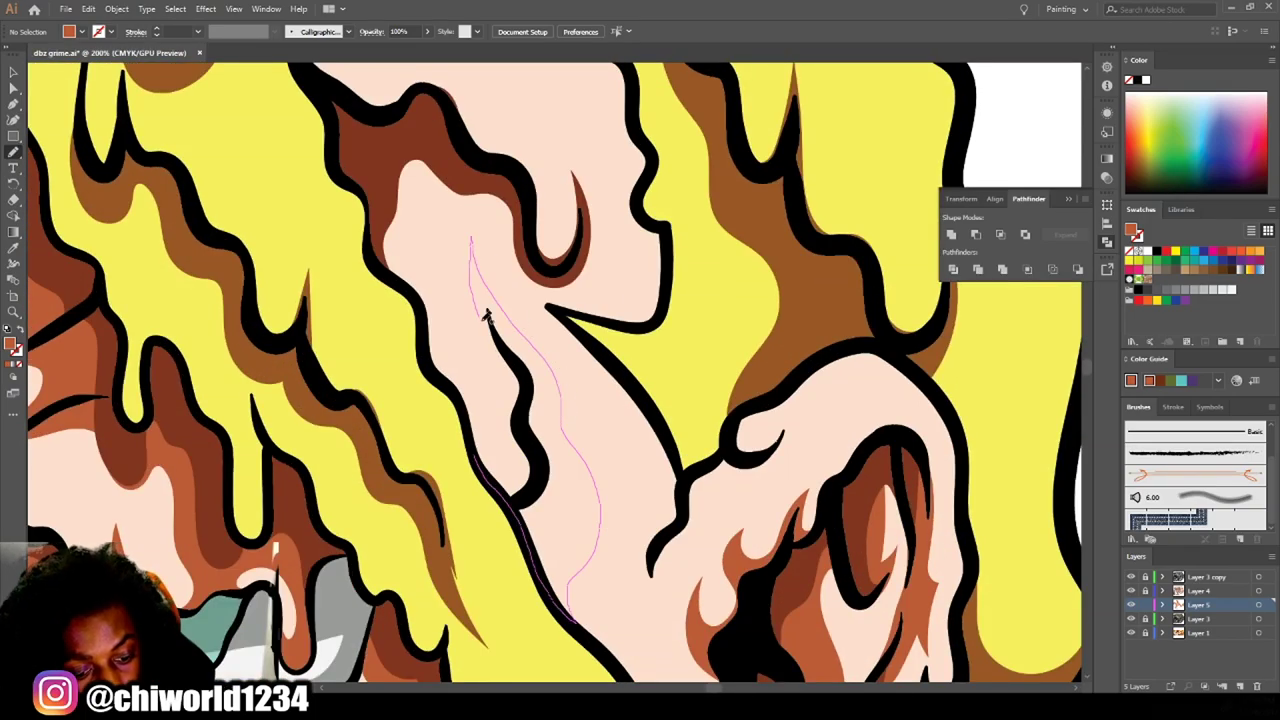
pyautogui.moveTo(477, 288); pyautogui.dragTo(477, 288)
pyautogui.scroll(-5, 595, 656)
pyautogui.scroll(5, 709, 627)
pyautogui.moveTo(505, 555); pyautogui.dragTo(418, 447)
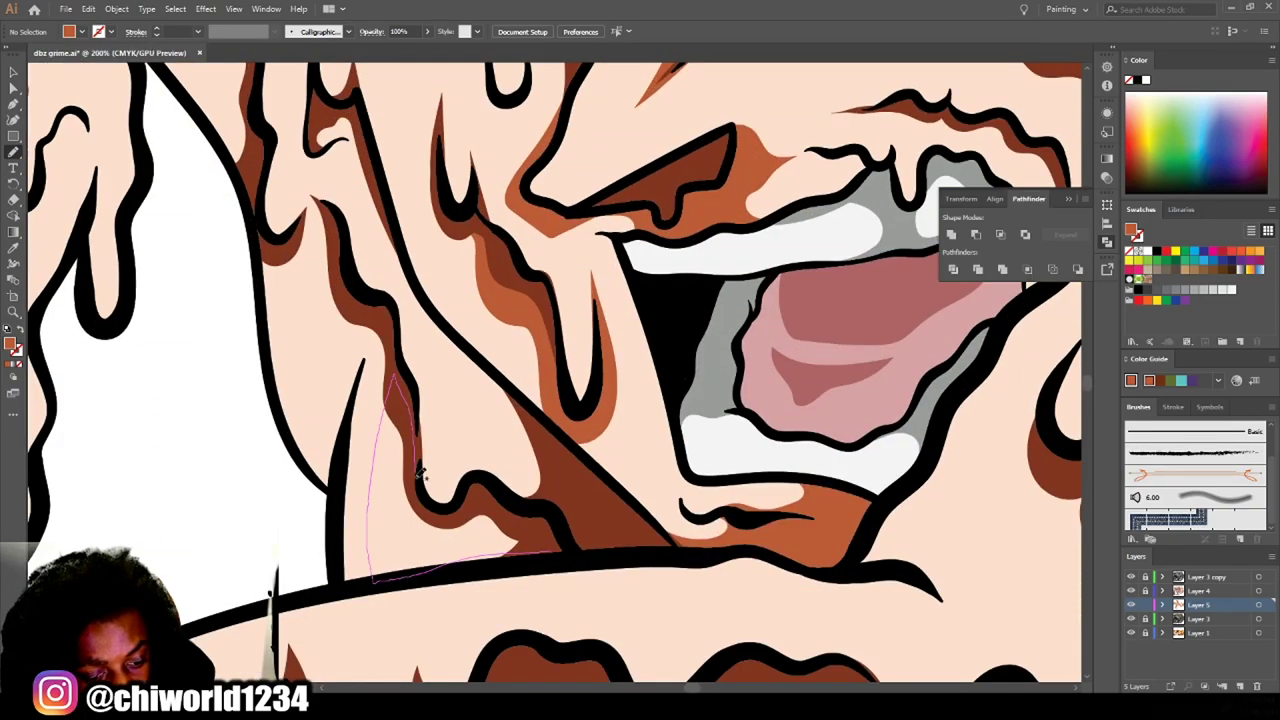
pyautogui.moveTo(412, 309); pyautogui.dragTo(412, 312)
pyautogui.scroll(-3, 461, 587)
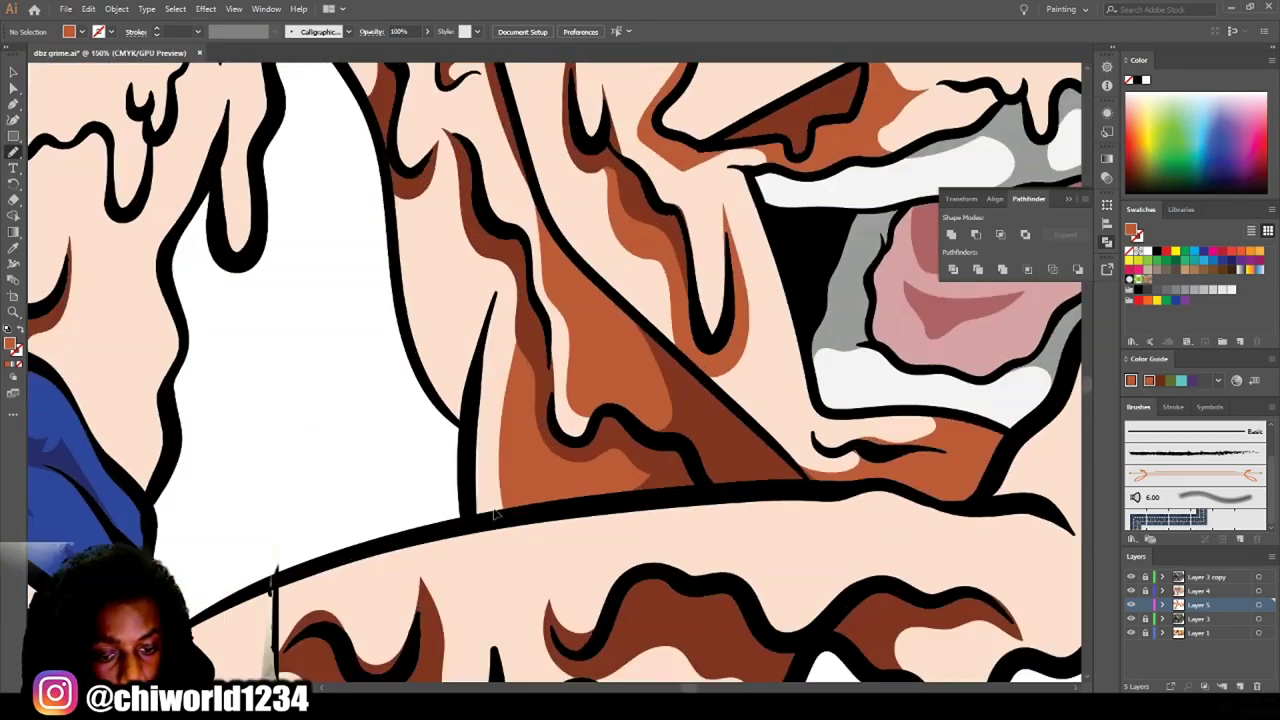
pyautogui.scroll(3, 538, 482)
pyautogui.moveTo(468, 415); pyautogui.dragTo(468, 415)
pyautogui.scroll(2, 468, 415)
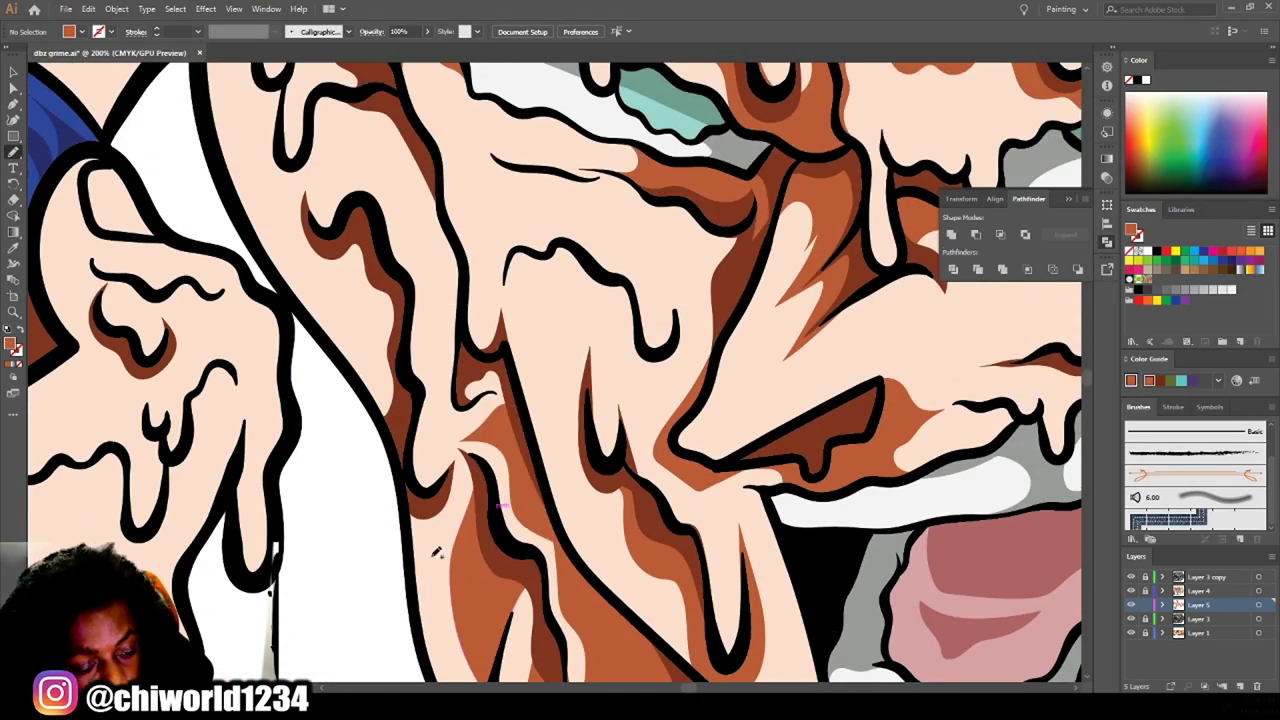
pyautogui.scroll(2, 577, 437)
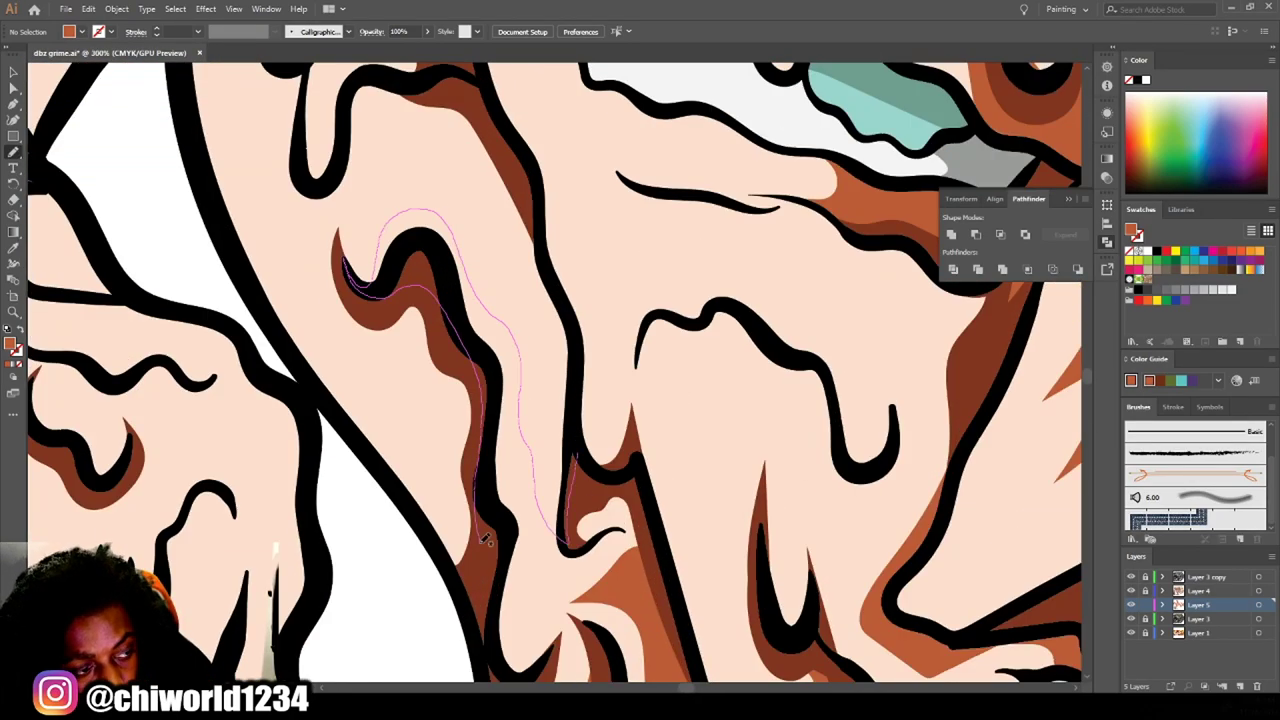
# Add brown shading along the neck drip, lower-left drip edge and hand drip.
pyautogui.moveTo(552, 260); pyautogui.dragTo(552, 262)
pyautogui.moveTo(890, 378); pyautogui.dragTo(643, 403)
pyautogui.hotkey('ctrl', '0')
pyautogui.scroll(4, 781, 614)
pyautogui.scroll(2, 777, 597)
pyautogui.moveTo(513, 522); pyautogui.dragTo(568, 645)
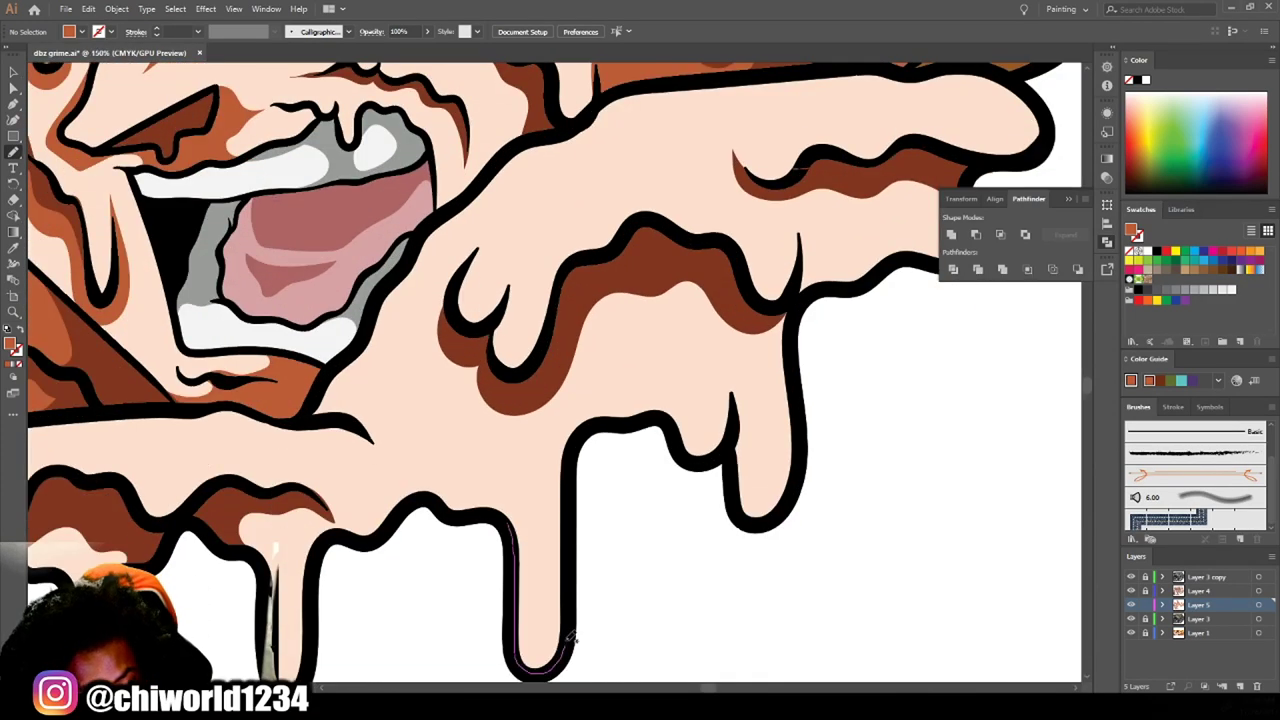
pyautogui.moveTo(836, 286); pyautogui.dragTo(510, 377)
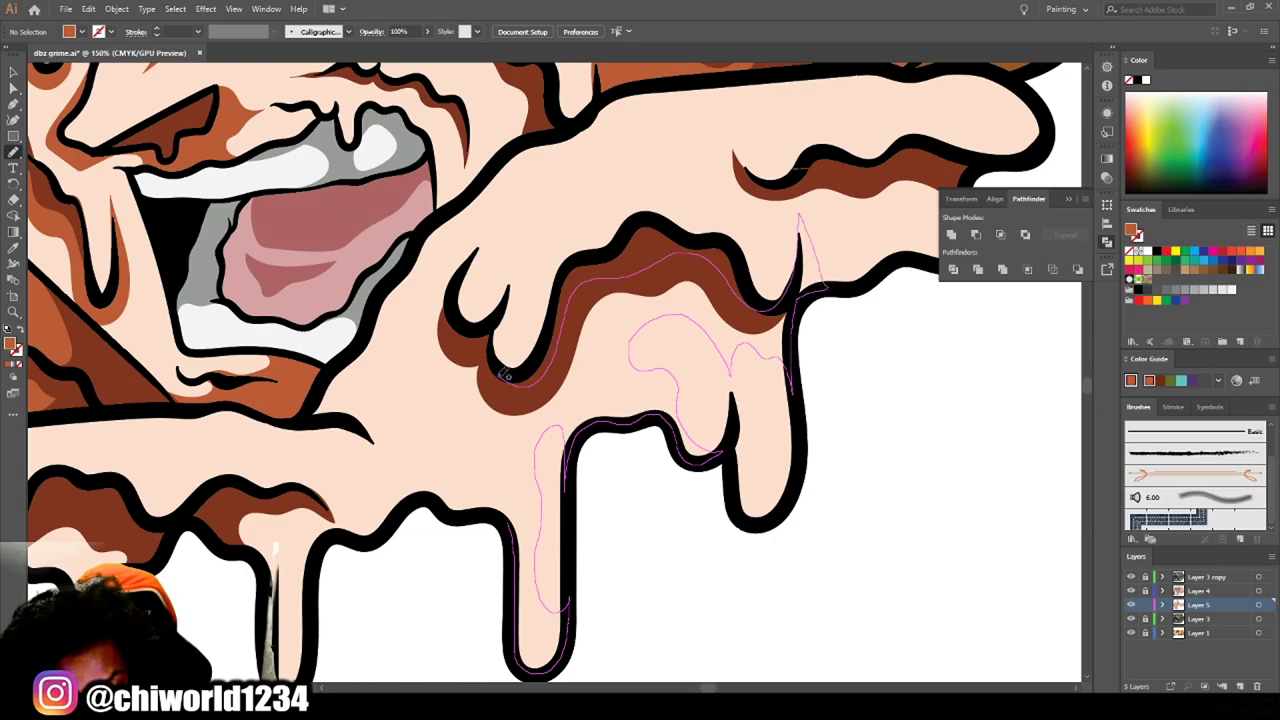
pyautogui.hotkey('ctrl', '0')
pyautogui.scroll(5, 773, 310)
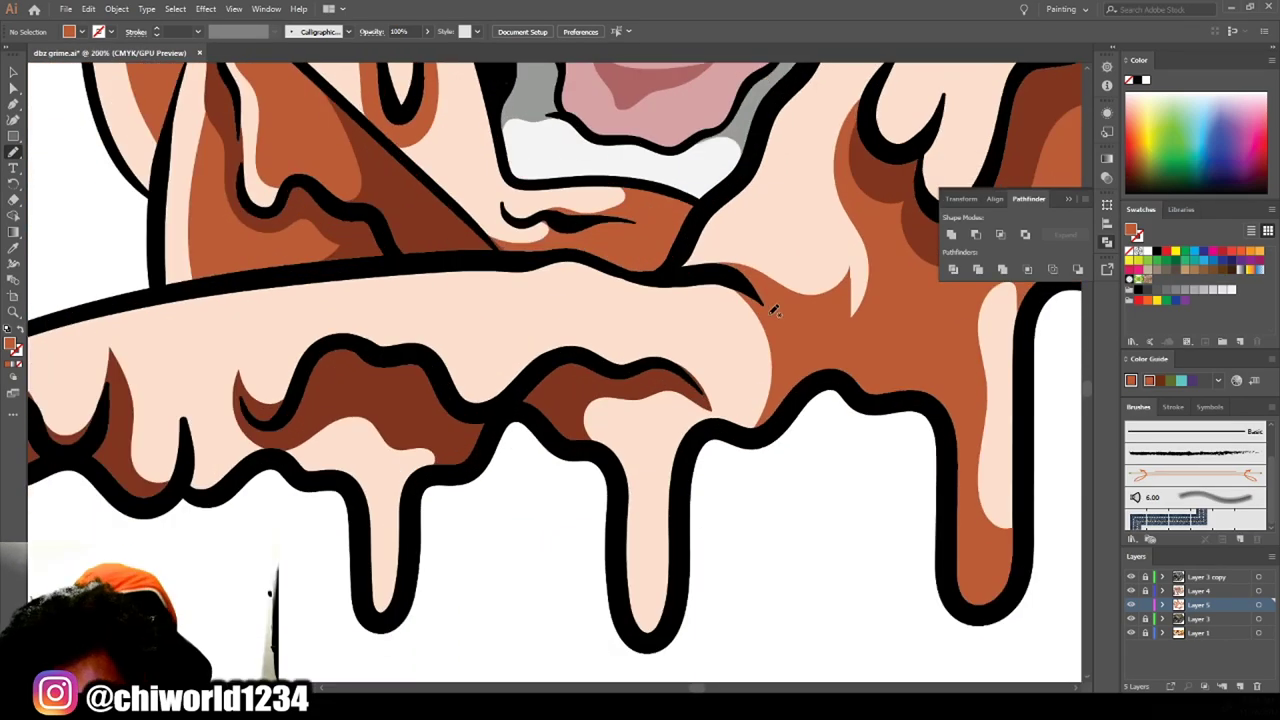
# Shade the lower arm drips and the skin by and below the sleeve.
pyautogui.moveTo(595, 447); pyautogui.dragTo(596, 447)
pyautogui.scroll(-2, 596, 440)
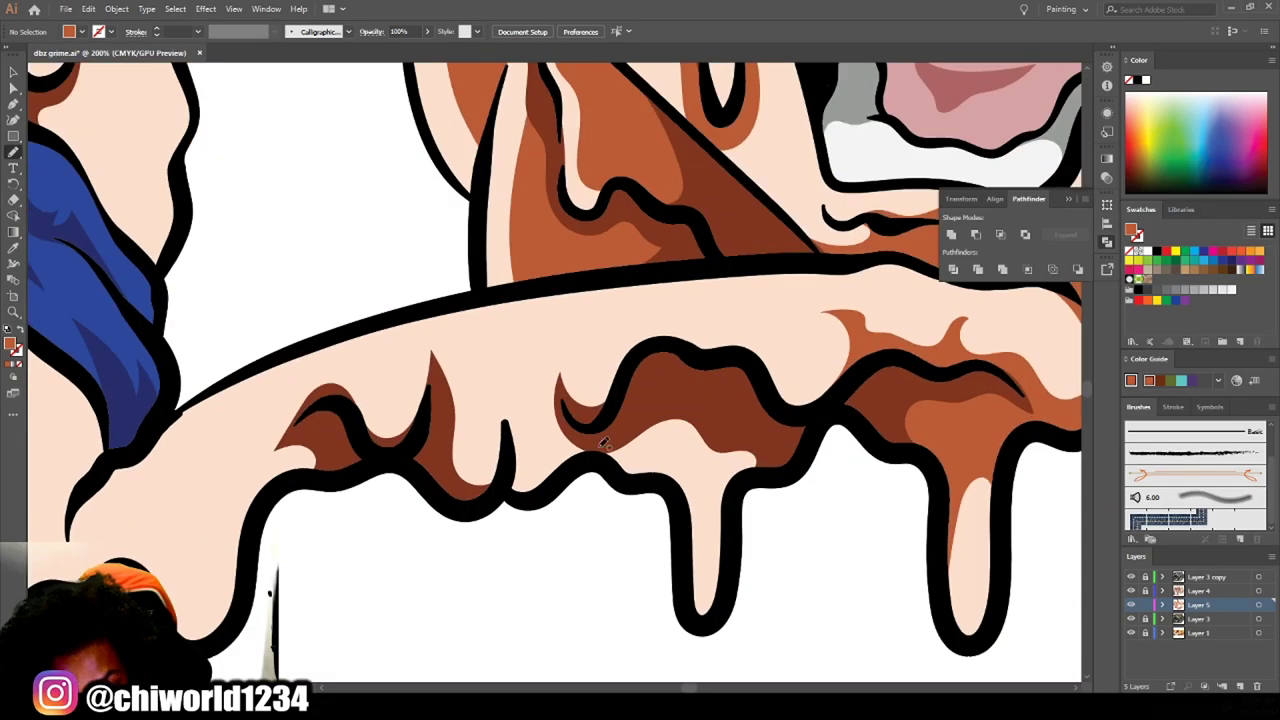
pyautogui.moveTo(741, 482); pyautogui.dragTo(741, 482)
pyautogui.hscroll(-5, 560, 430)
pyautogui.moveTo(660, 432); pyautogui.dragTo(703, 370)
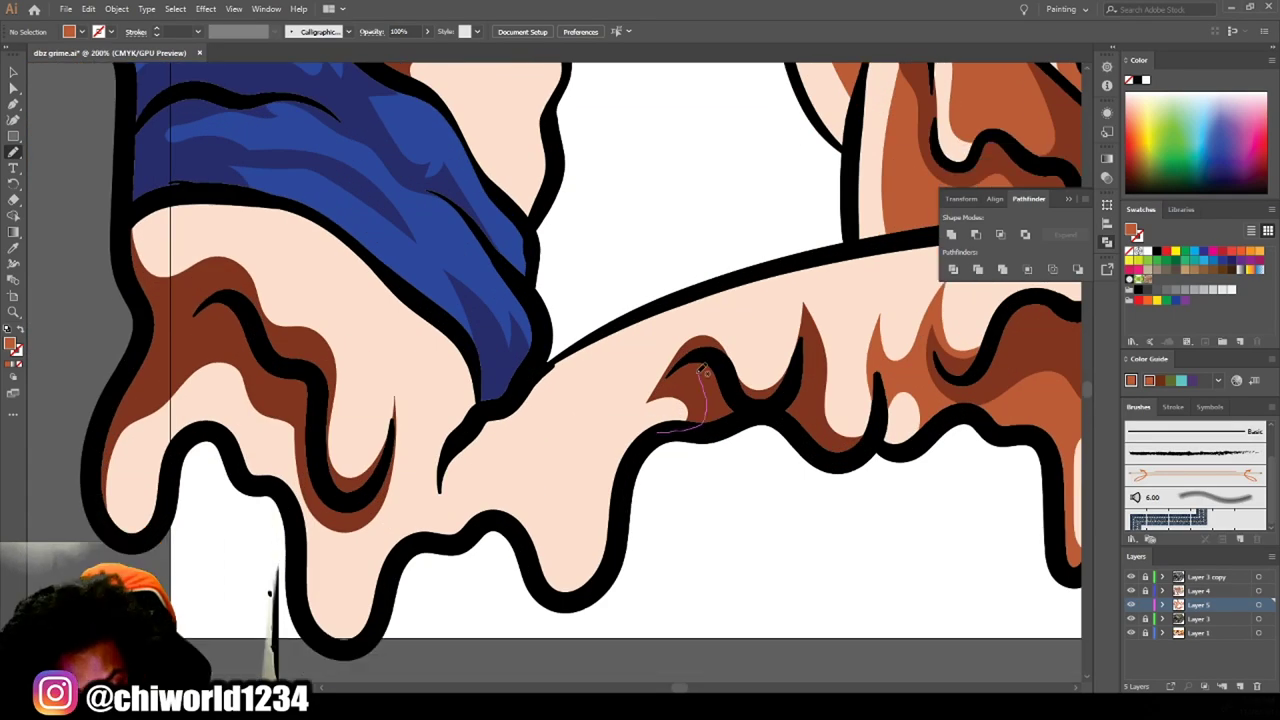
pyautogui.moveTo(349, 648); pyautogui.dragTo(648, 442)
pyautogui.scroll(-2, 648, 442)
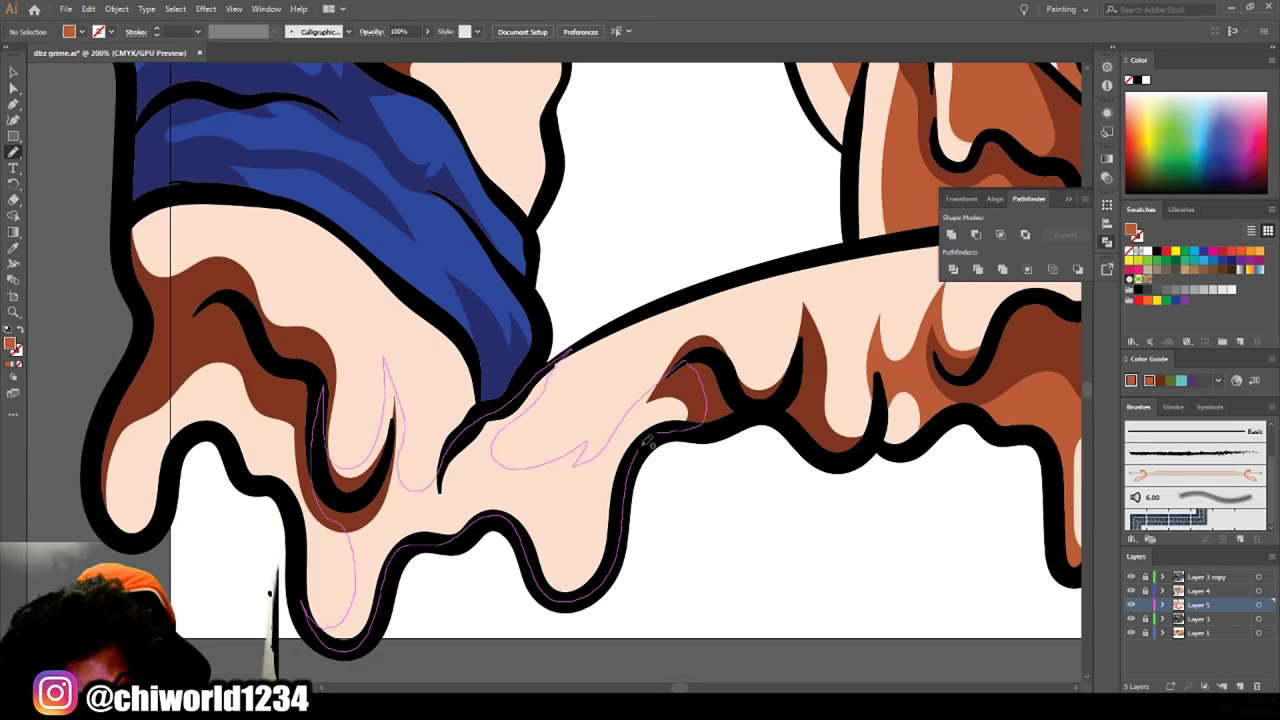
pyautogui.scroll(3, 494, 452)
pyautogui.moveTo(596, 313); pyautogui.dragTo(596, 313)
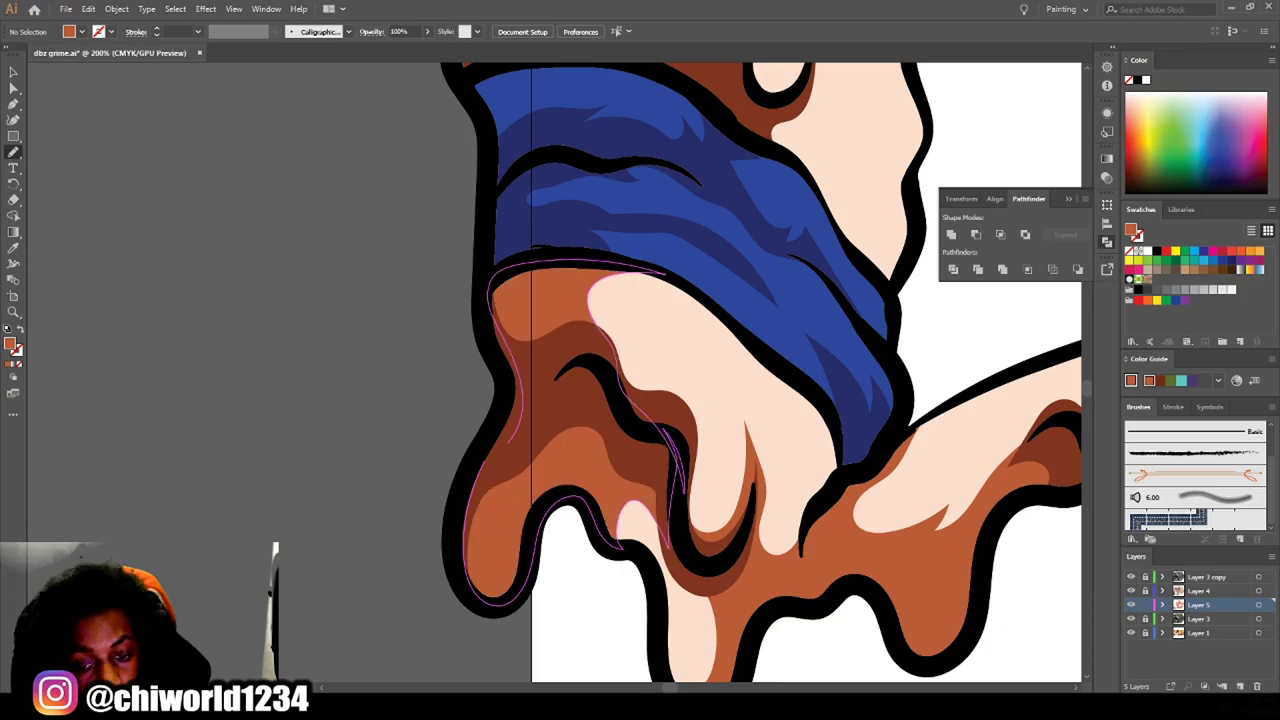
pyautogui.scroll(-3, 871, 503)
pyautogui.scroll(4, 850, 498)
# Add shading shapes in the hair-edge drips and neighbouring skin drips.
pyautogui.moveTo(218, 435)
pyautogui.mouseDown()
pyautogui.moveTo(358, 418)
pyautogui.moveTo(466, 294)
pyautogui.moveTo(520, 262)
pyautogui.mouseUp()
pyautogui.moveTo(278, 224); pyautogui.dragTo(278, 224)
pyautogui.scroll(-3, 278, 224)
pyautogui.scroll(3, 395, 368)
pyautogui.moveTo(395, 368); pyautogui.dragTo(414, 472)
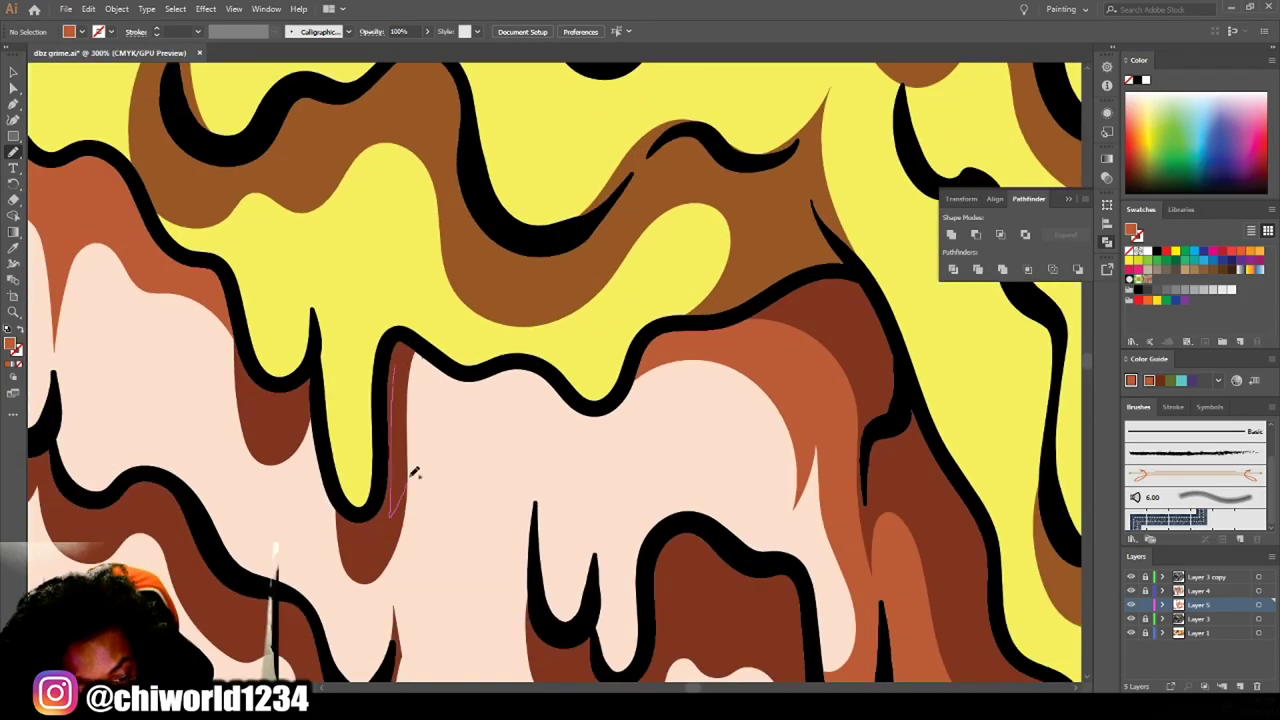
pyautogui.moveTo(518, 358); pyautogui.dragTo(518, 358)
pyautogui.scroll(-3, 518, 358)
pyautogui.scroll(3, 345, 390)
pyautogui.moveTo(345, 390); pyautogui.dragTo(463, 371)
pyautogui.moveTo(400, 193); pyautogui.dragTo(400, 193)
pyautogui.scroll(-3, 400, 193)
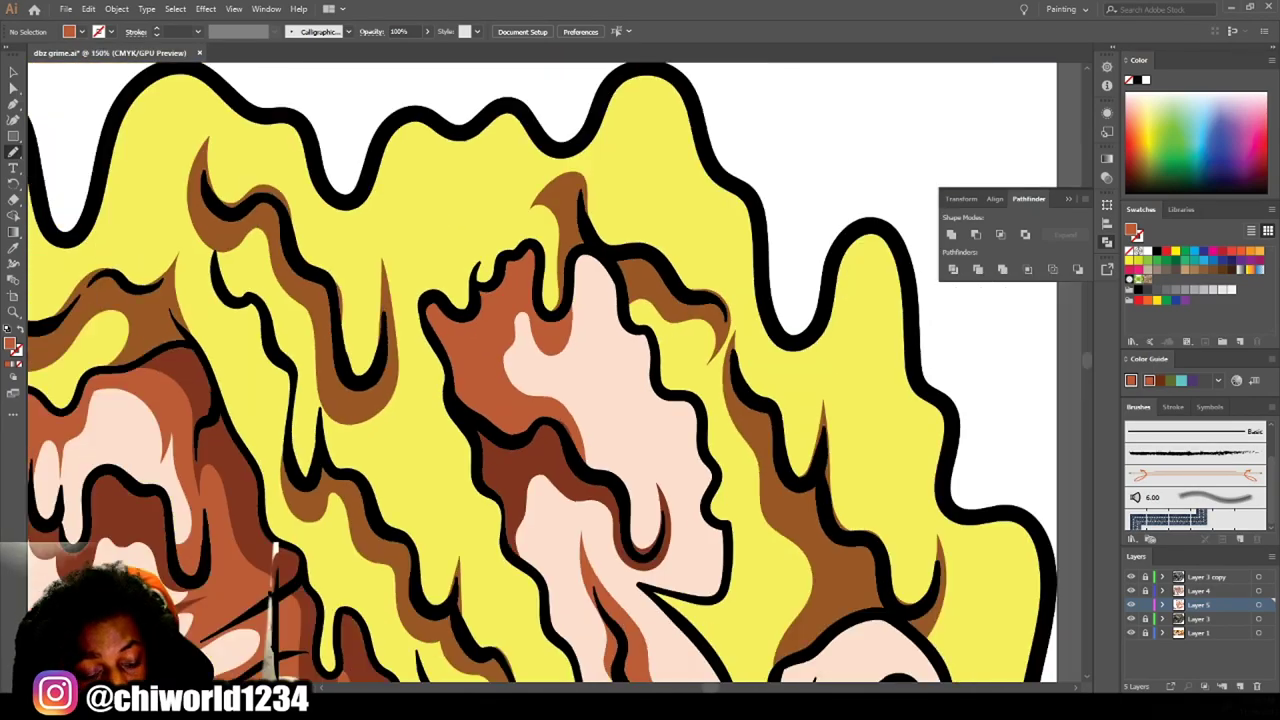
pyautogui.scroll(3, 475, 495)
# Shade the forehead drips and add a small stroke on the face.
pyautogui.moveTo(475, 495); pyautogui.dragTo(597, 460)
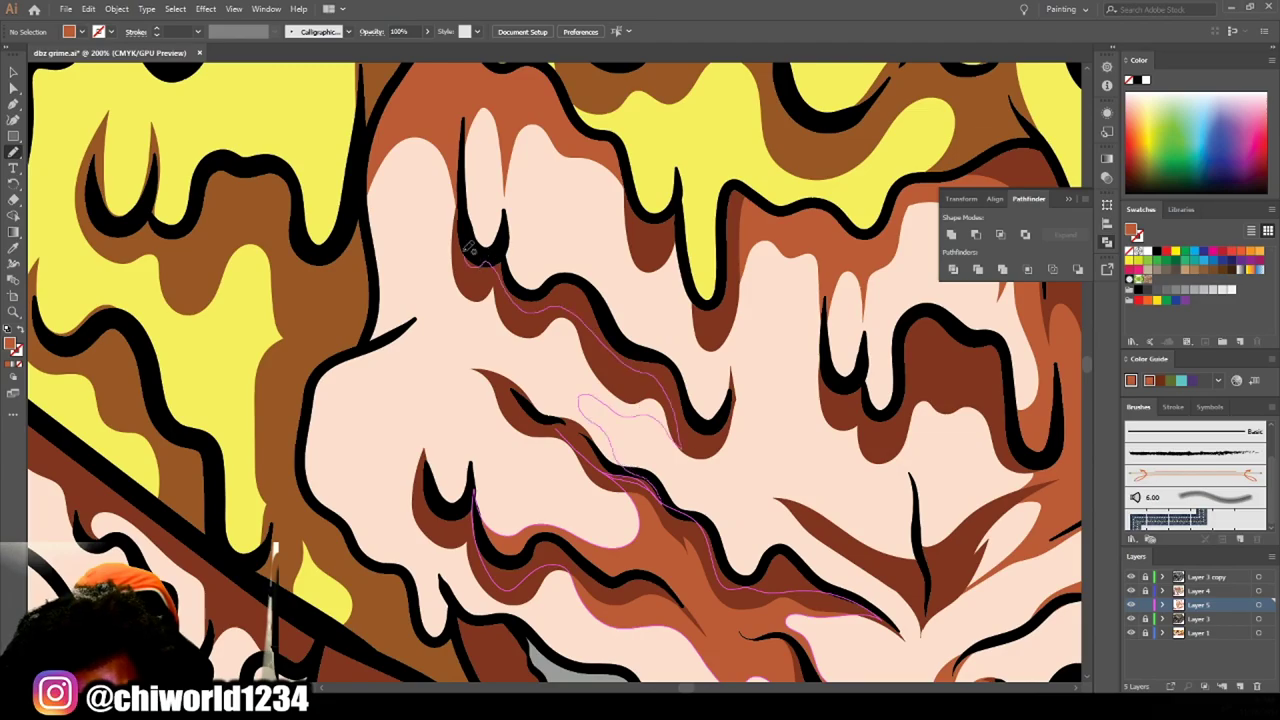
pyautogui.moveTo(479, 373); pyautogui.dragTo(479, 373)
pyautogui.scroll(-3, 479, 373)
pyautogui.scroll(3, 598, 553)
pyautogui.moveTo(598, 553); pyautogui.dragTo(655, 437)
pyautogui.moveTo(469, 438)
pyautogui.mouseDown()
pyautogui.moveTo(505, 447)
pyautogui.moveTo(530, 330)
pyautogui.mouseUp()
pyautogui.scroll(-3, 469, 438)
pyautogui.scroll(3, 480, 432)
pyautogui.scroll(-3, 530, 330)
pyautogui.scroll(3, 530, 398)
# Shade the skin above the blue shirt and the hand drips.
pyautogui.moveTo(530, 398); pyautogui.dragTo(778, 527)
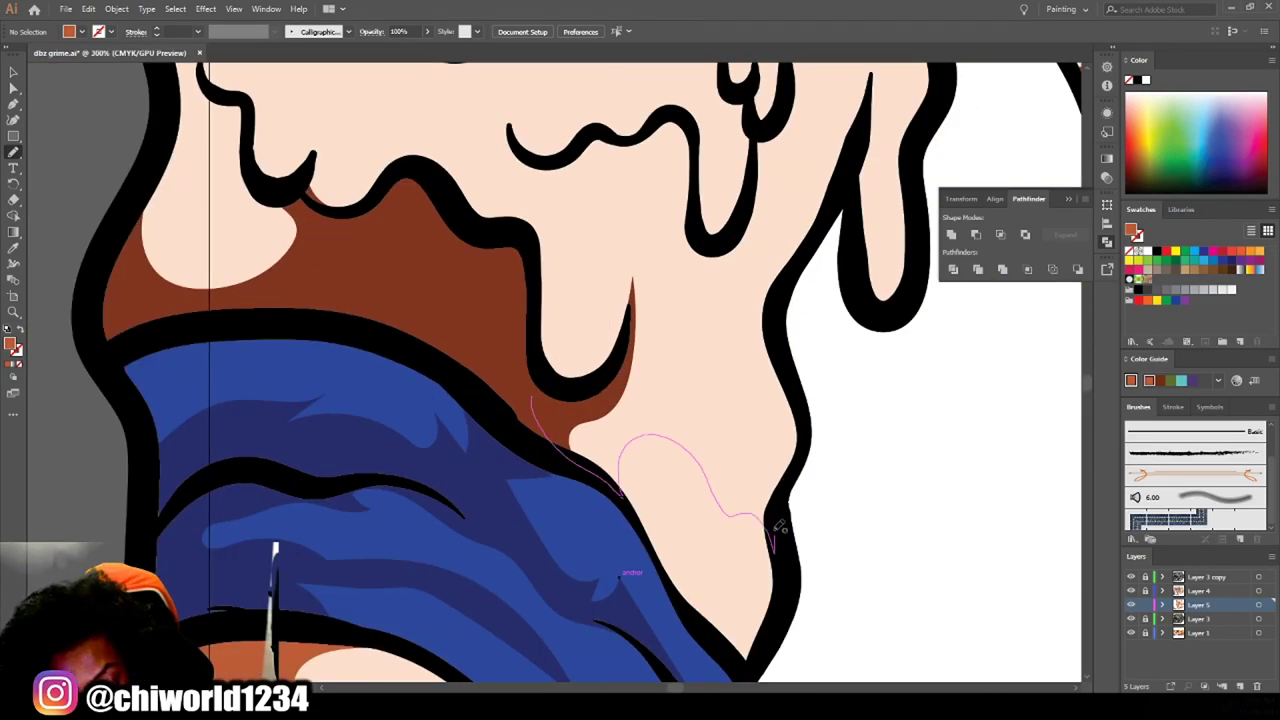
pyautogui.scroll(-3, 255, 115)
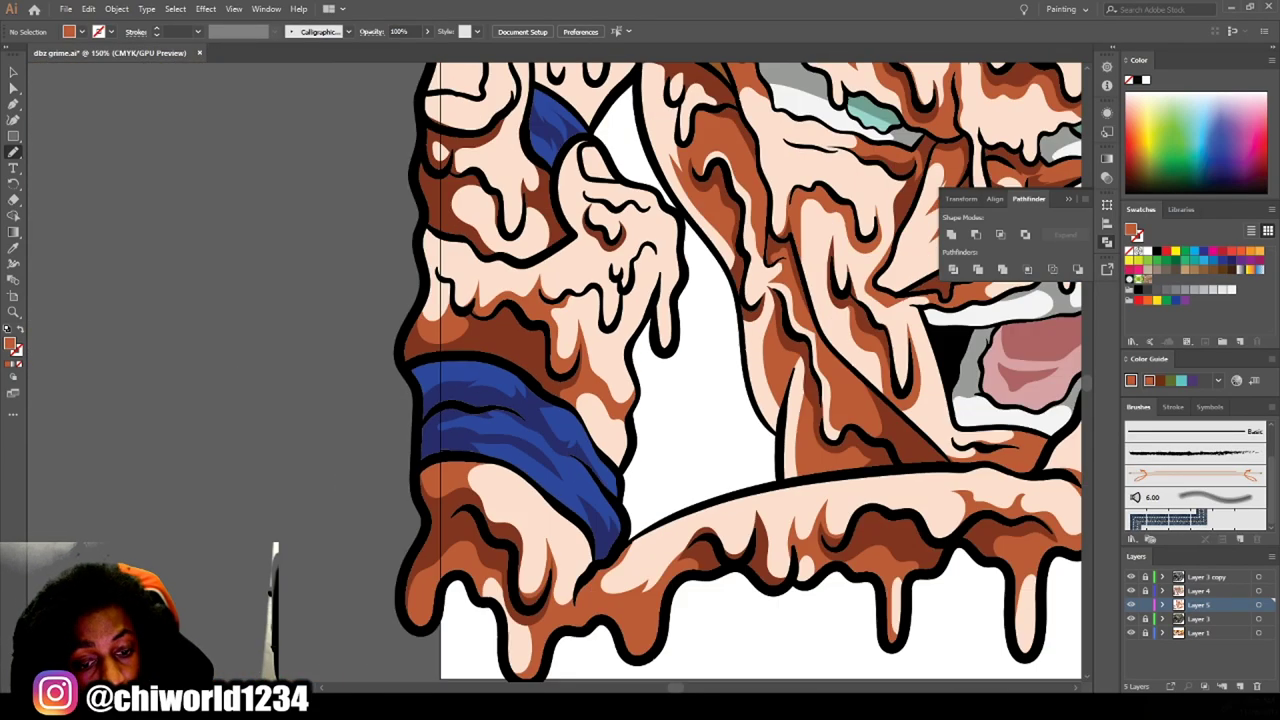
pyautogui.scroll(3, 407, 475)
pyautogui.moveTo(407, 475); pyautogui.dragTo(455, 537)
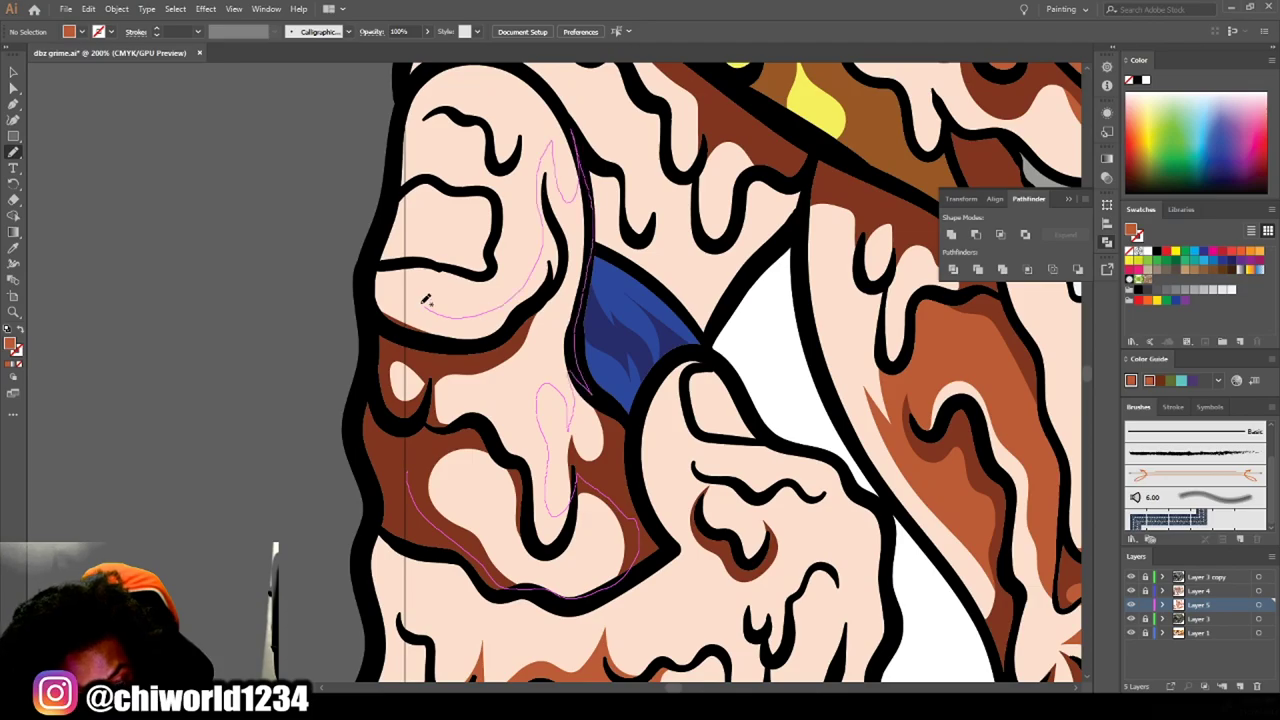
pyautogui.scroll(-3, 407, 494)
pyautogui.scroll(3, 686, 586)
pyautogui.moveTo(718, 582); pyautogui.dragTo(775, 548)
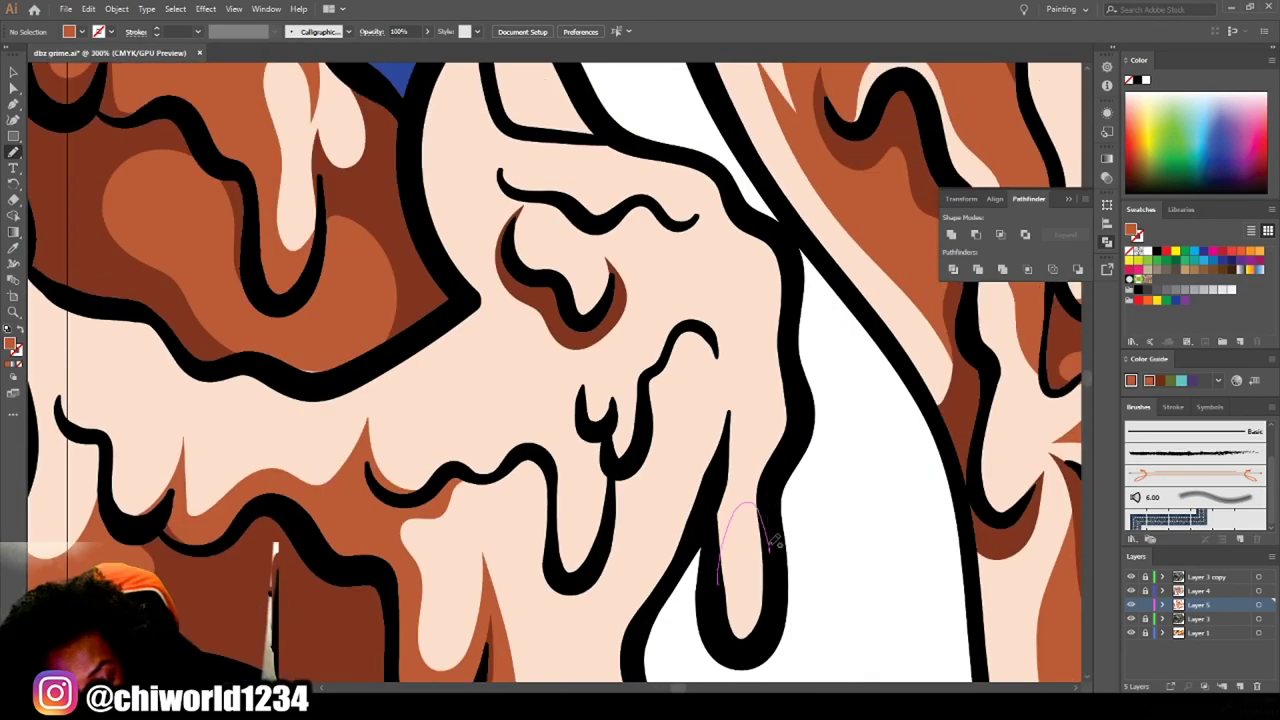
pyautogui.moveTo(634, 362)
pyautogui.mouseDown()
pyautogui.moveTo(594, 592)
pyautogui.moveTo(563, 430)
pyautogui.mouseUp()
pyautogui.scroll(-3, 524, 425)
pyautogui.scroll(3, 543, 591)
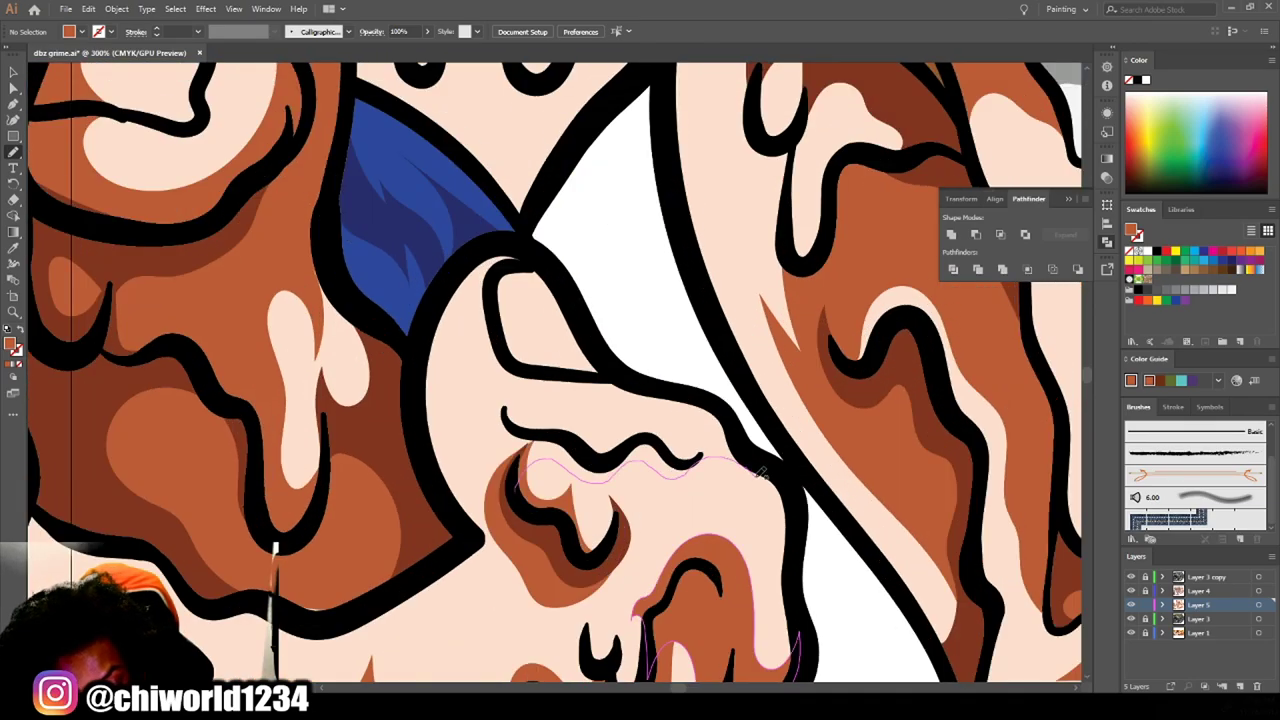
pyautogui.scroll(-3, 513, 381)
pyautogui.scroll(3, 728, 595)
# Draw brown shading shapes in the lower drips and along the arm.
pyautogui.moveTo(530, 435)
pyautogui.mouseDown()
pyautogui.moveTo(410, 472)
pyautogui.moveTo(400, 445)
pyautogui.mouseUp()
pyautogui.scroll(-3, 737, 509)
pyautogui.scroll(-1, 757, 520)
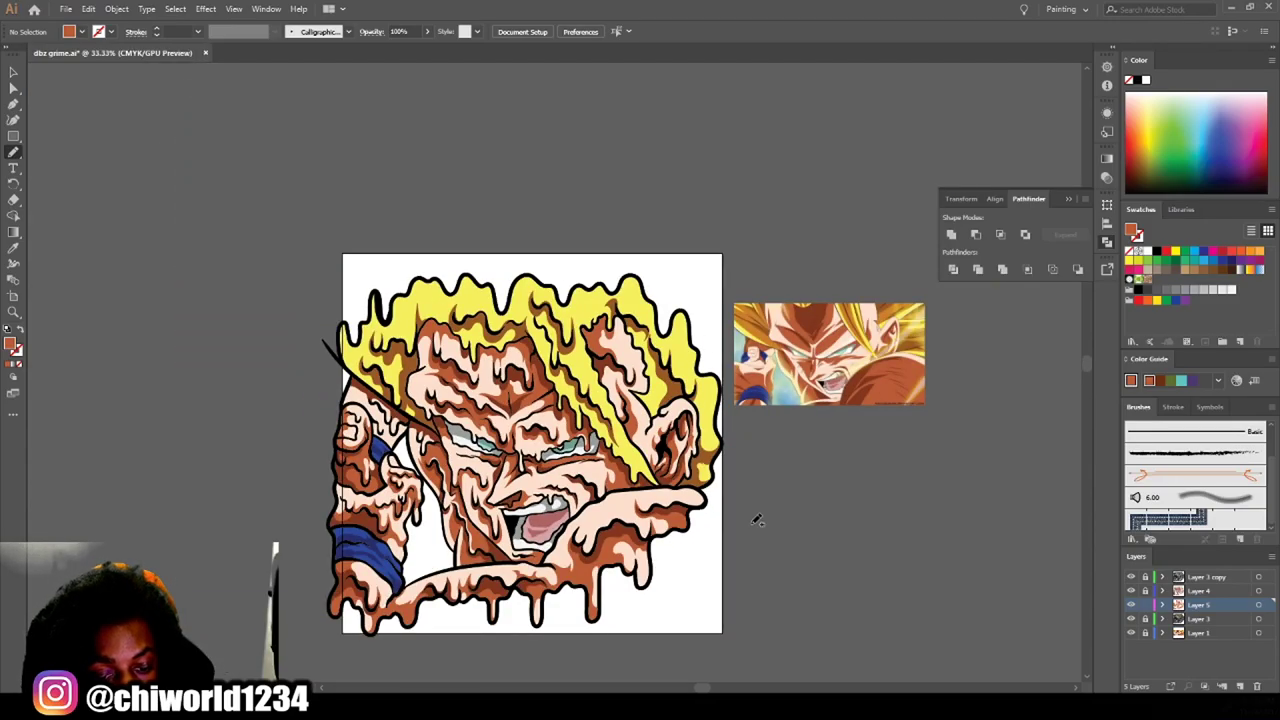
pyautogui.scroll(1, 820, 520)
pyautogui.scroll(5, 285, 430)
pyautogui.moveTo(430, 490); pyautogui.dragTo(538, 196)
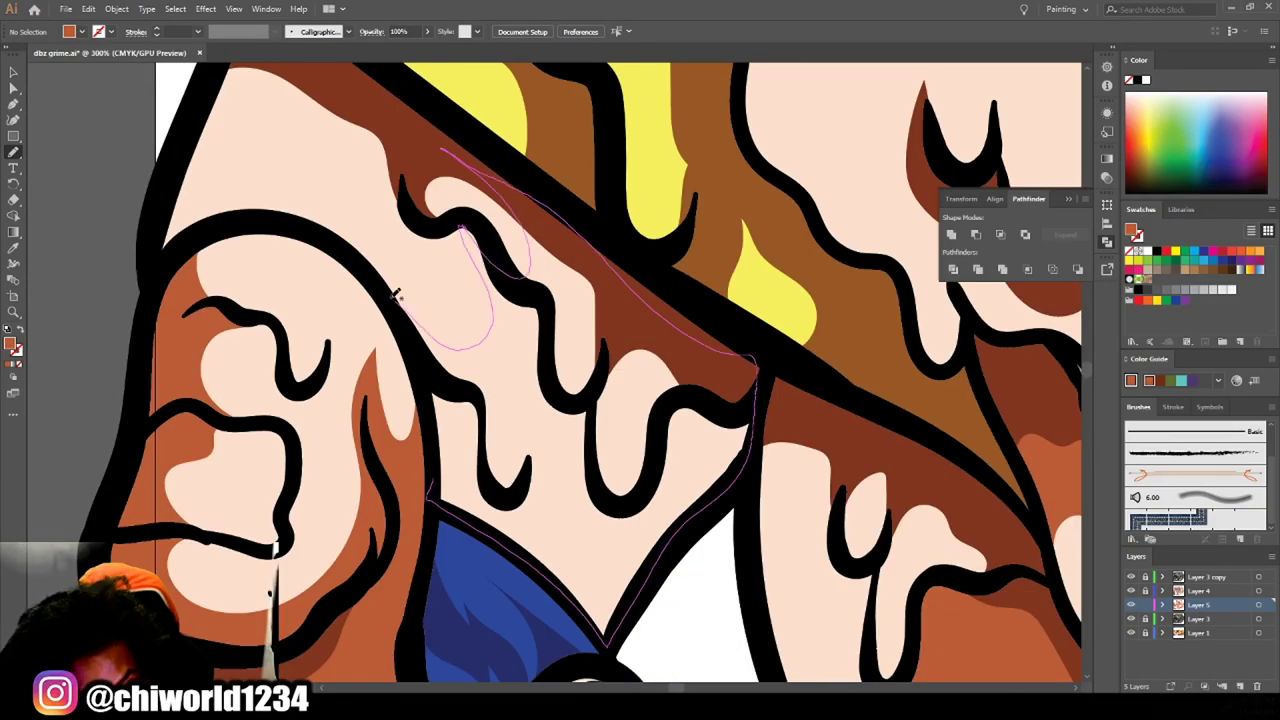
pyautogui.moveTo(396, 293); pyautogui.dragTo(398, 295)
pyautogui.scroll(-4, 398, 295)
pyautogui.scroll(3, 452, 275)
pyautogui.moveTo(562, 320); pyautogui.dragTo(563, 322)
pyautogui.scroll(-2, 563, 322)
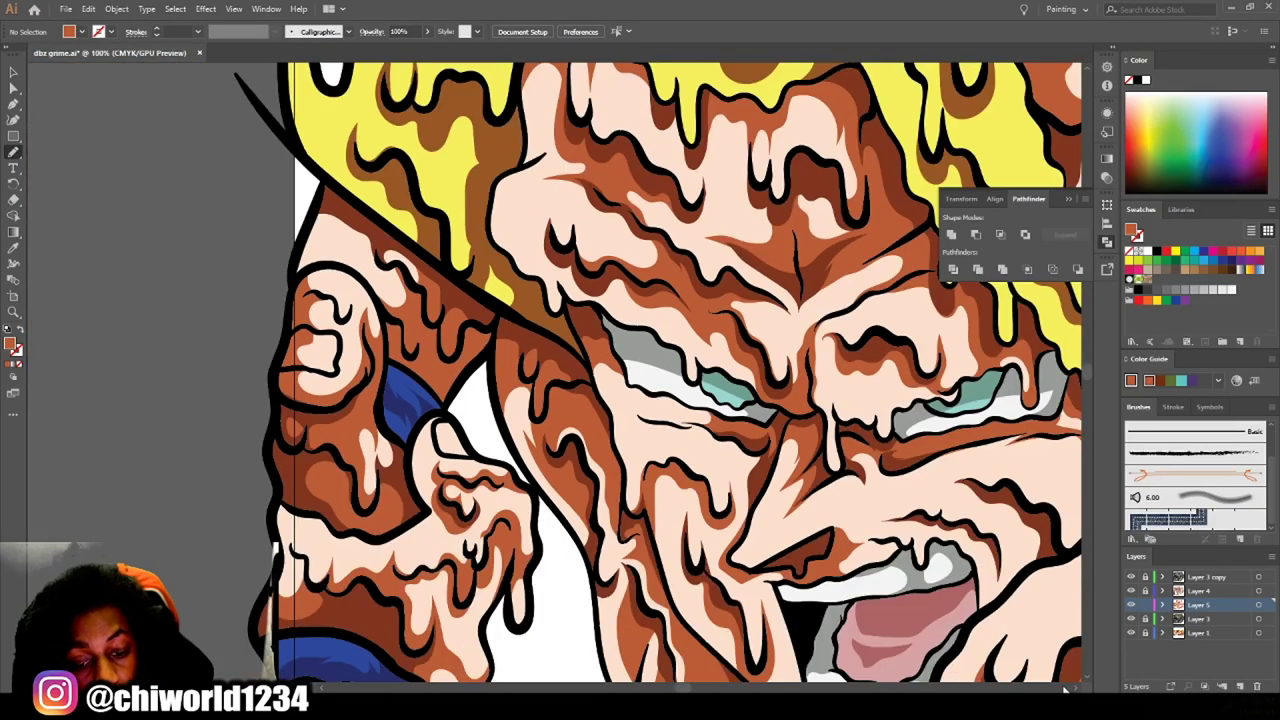
pyautogui.scroll(-3, 811, 489)
pyautogui.scroll(2, 806, 400)
pyautogui.scroll(1, 806, 365)
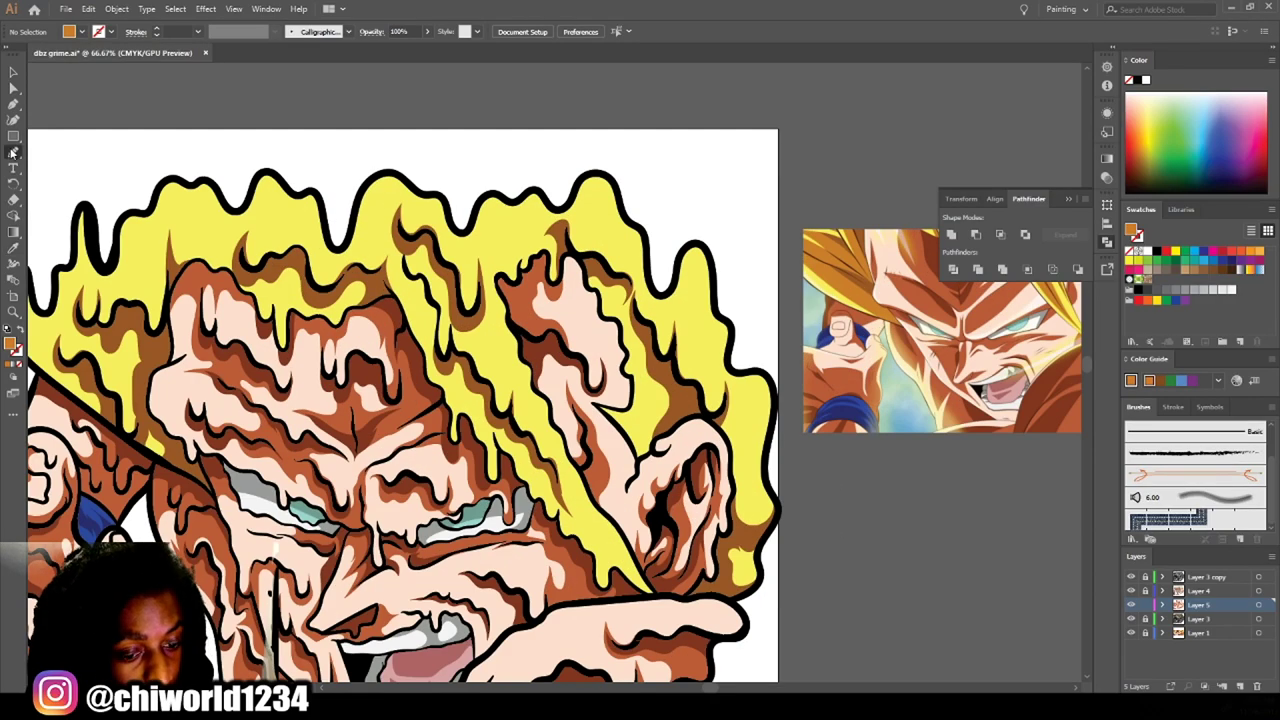
# Draw the first orange shading shapes in the upper hair drips.
pyautogui.scroll(1, 556, 300)
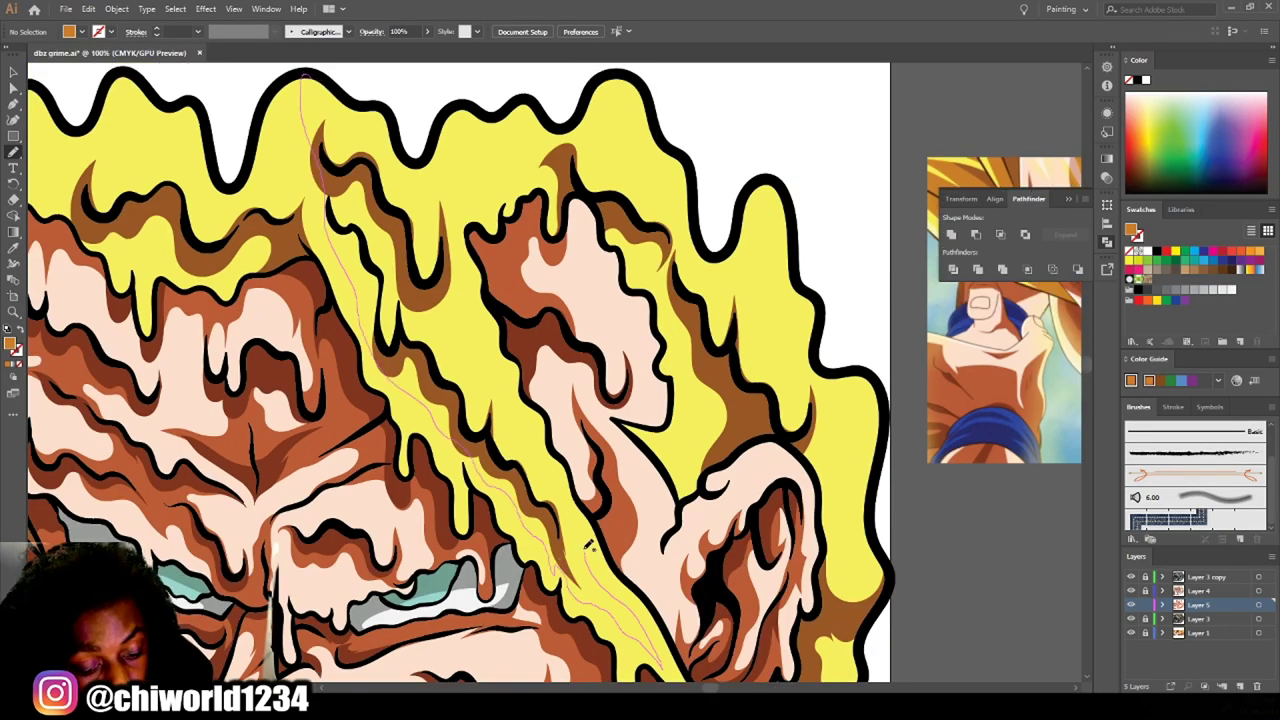
pyautogui.moveTo(352, 102); pyautogui.dragTo(353, 103)
pyautogui.scroll(-3, 353, 103)
pyautogui.scroll(2, 333, 358)
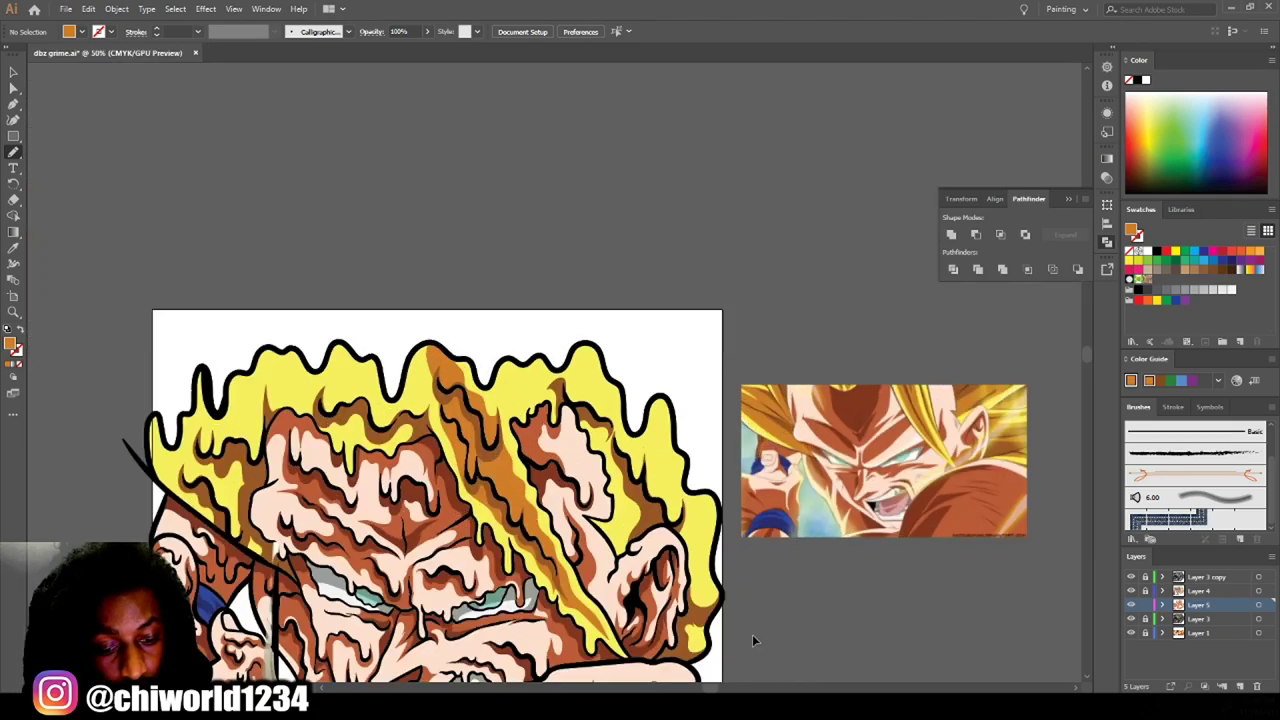
pyautogui.scroll(2, 333, 358)
pyautogui.moveTo(315, 545); pyautogui.dragTo(333, 358)
pyautogui.moveTo(408, 560); pyautogui.dragTo(410, 562)
pyautogui.moveTo(372, 325); pyautogui.dragTo(421, 371)
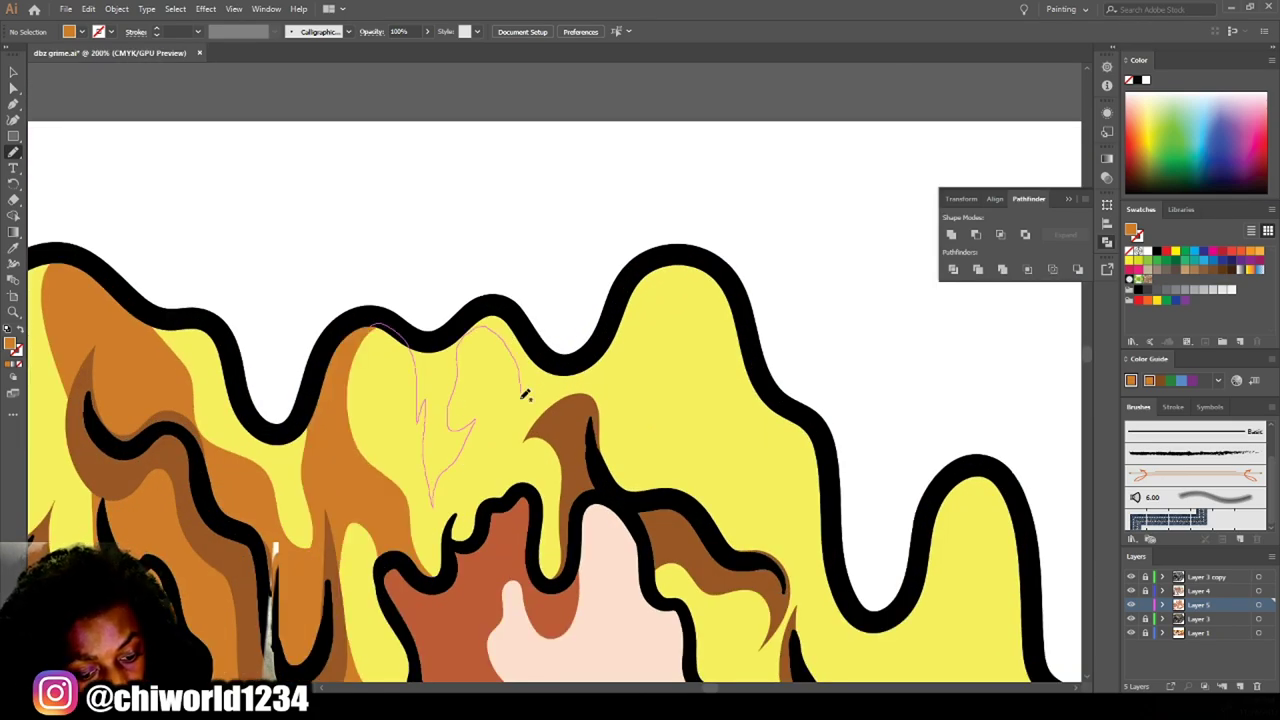
pyautogui.scroll(-3, 521, 314)
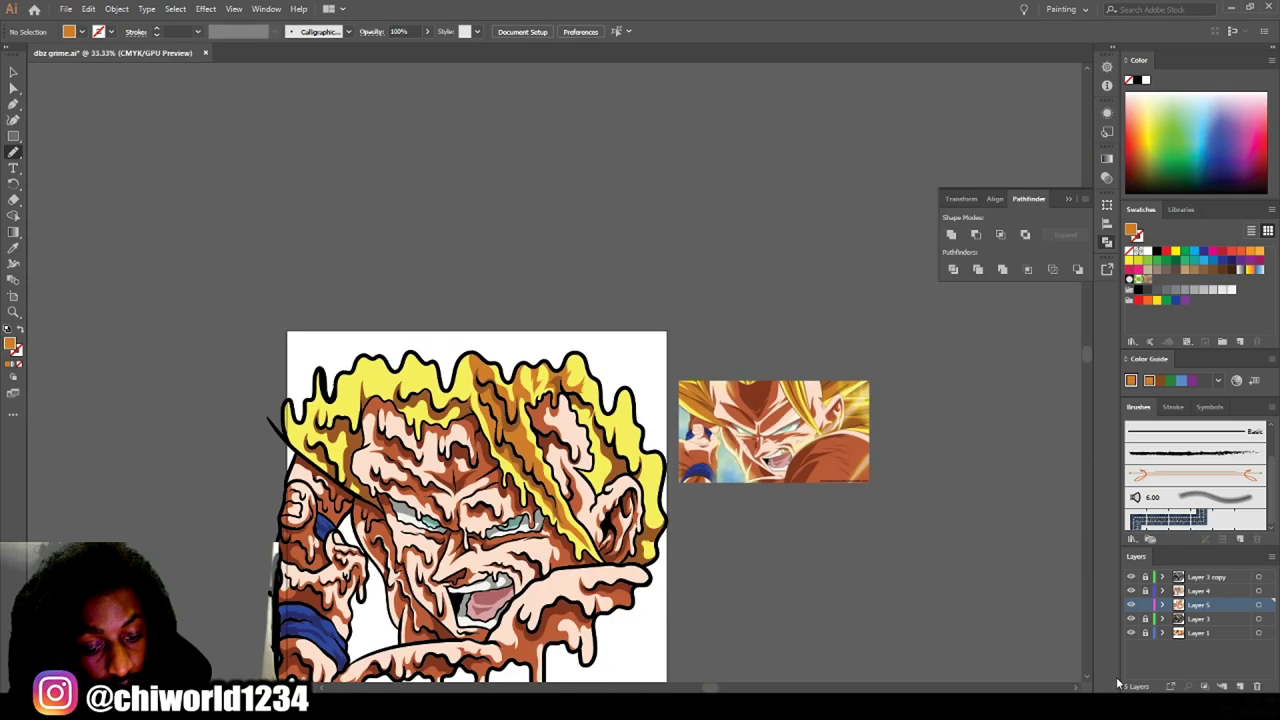
pyautogui.scroll(3, 531, 507)
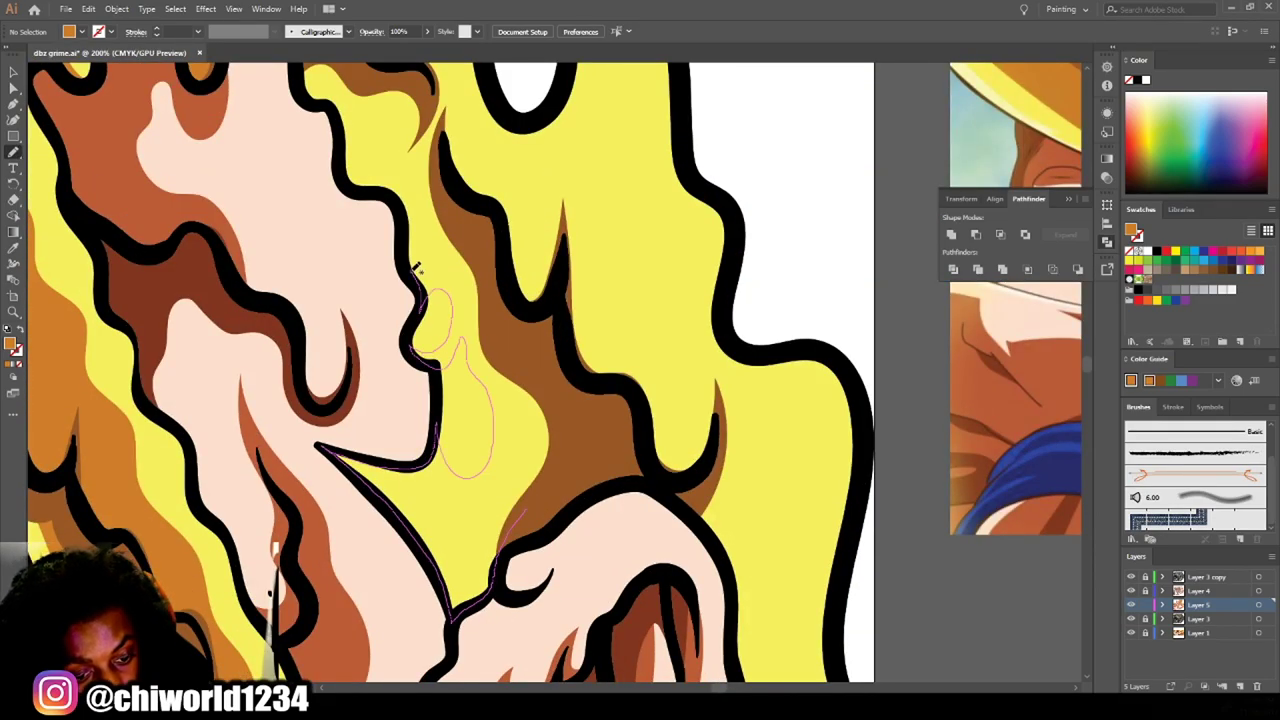
pyautogui.scroll(-2, 493, 186)
pyautogui.scroll(1, 535, 451)
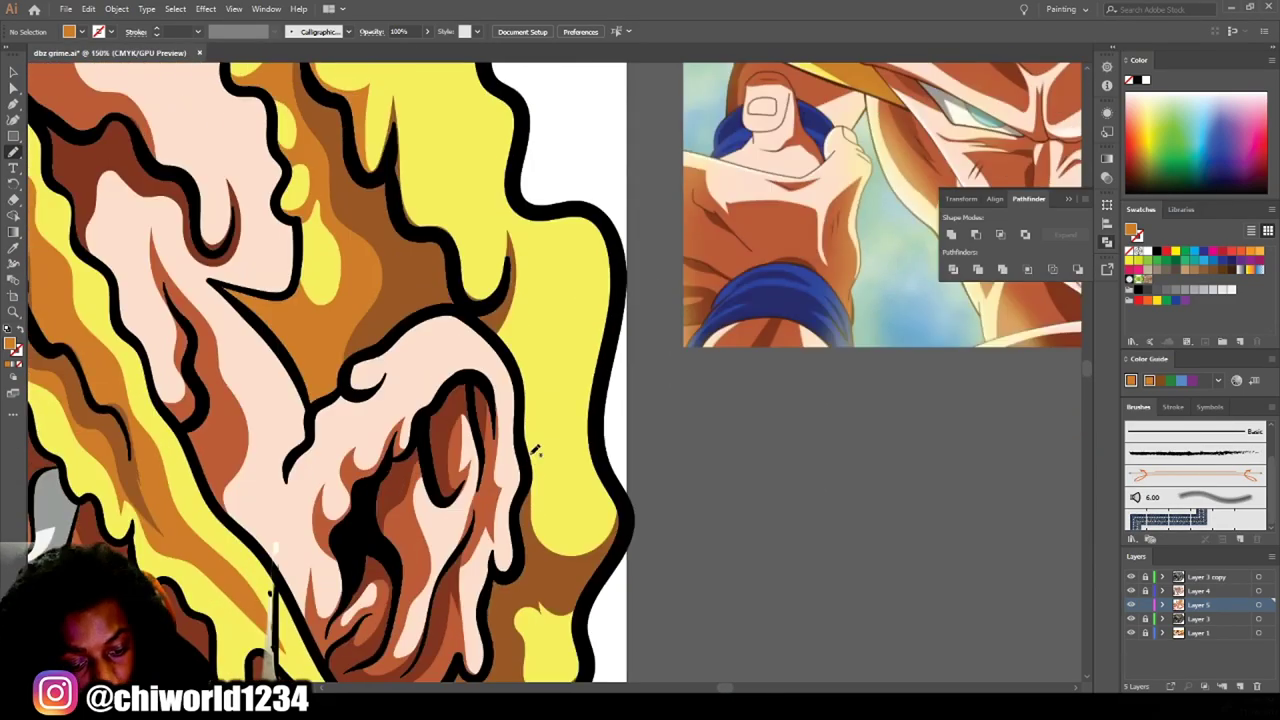
pyautogui.scroll(-2, 508, 347)
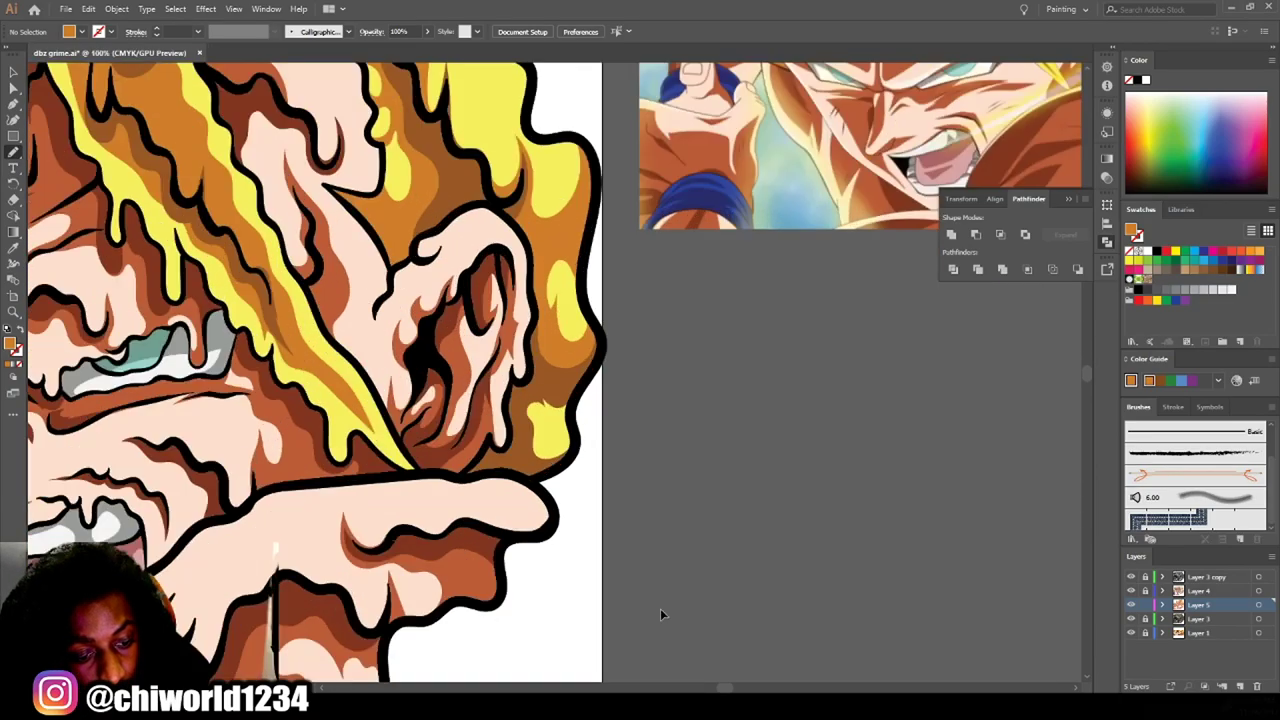
pyautogui.scroll(3, 714, 526)
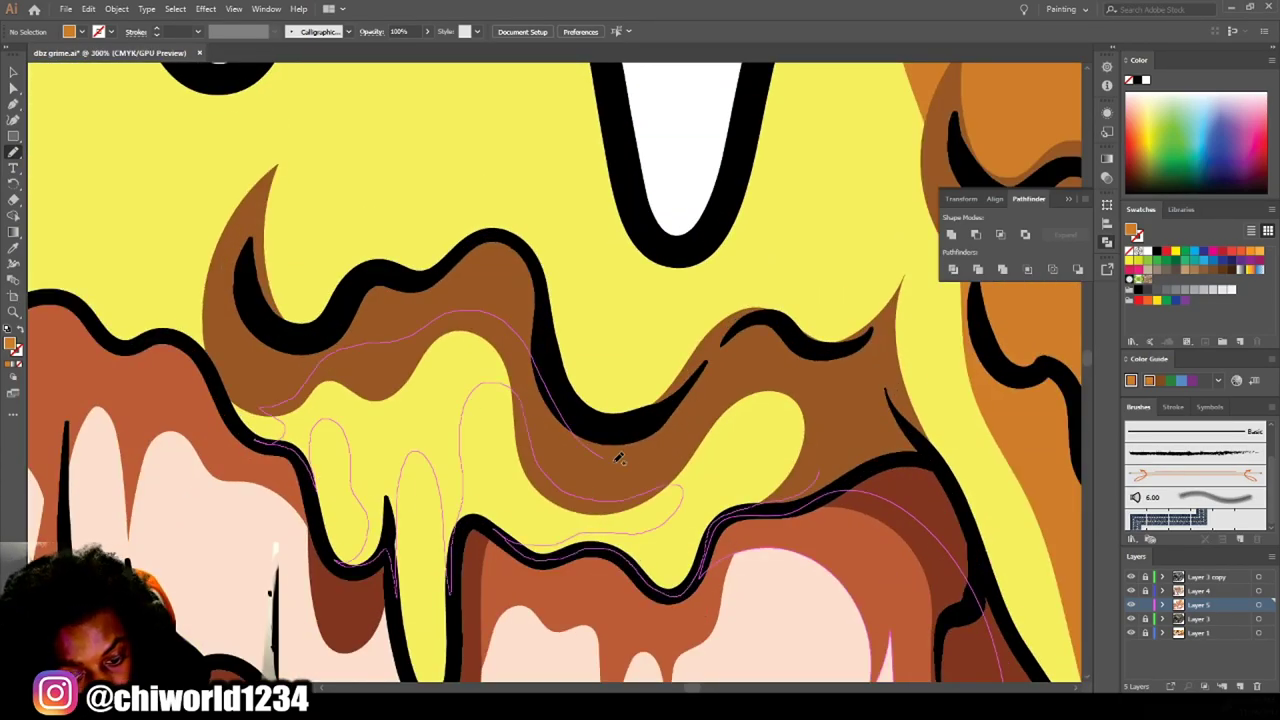
# Draw an orange shading shape along the top of the hair.
pyautogui.hotkey('ctrl', '0')
pyautogui.scroll(5, 700, 330)
pyautogui.moveTo(729, 571)
pyautogui.mouseDown()
pyautogui.moveTo(652, 145)
pyautogui.moveTo(450, 520)
pyautogui.mouseUp()
pyautogui.hotkey('ctrl', '-')
pyautogui.moveTo(680, 288); pyautogui.dragTo(503, 443)
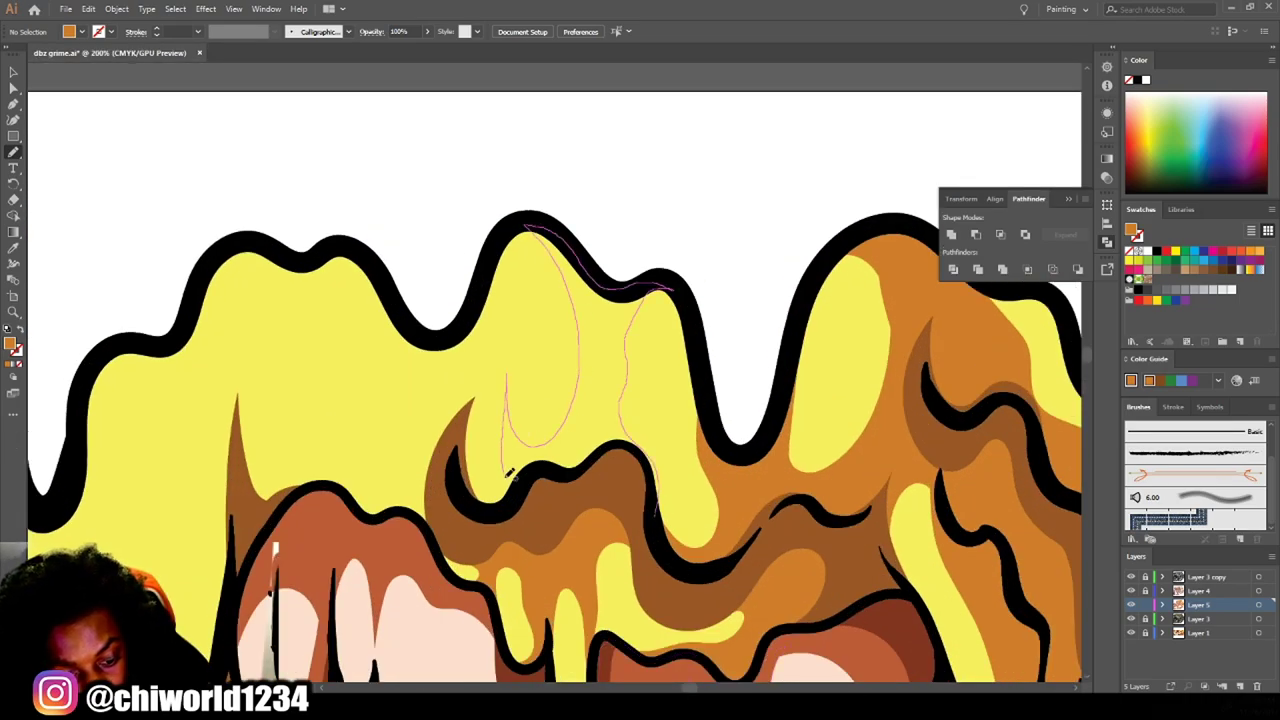
pyautogui.hotkey('ctrl', '0')
pyautogui.scroll(3, 545, 283)
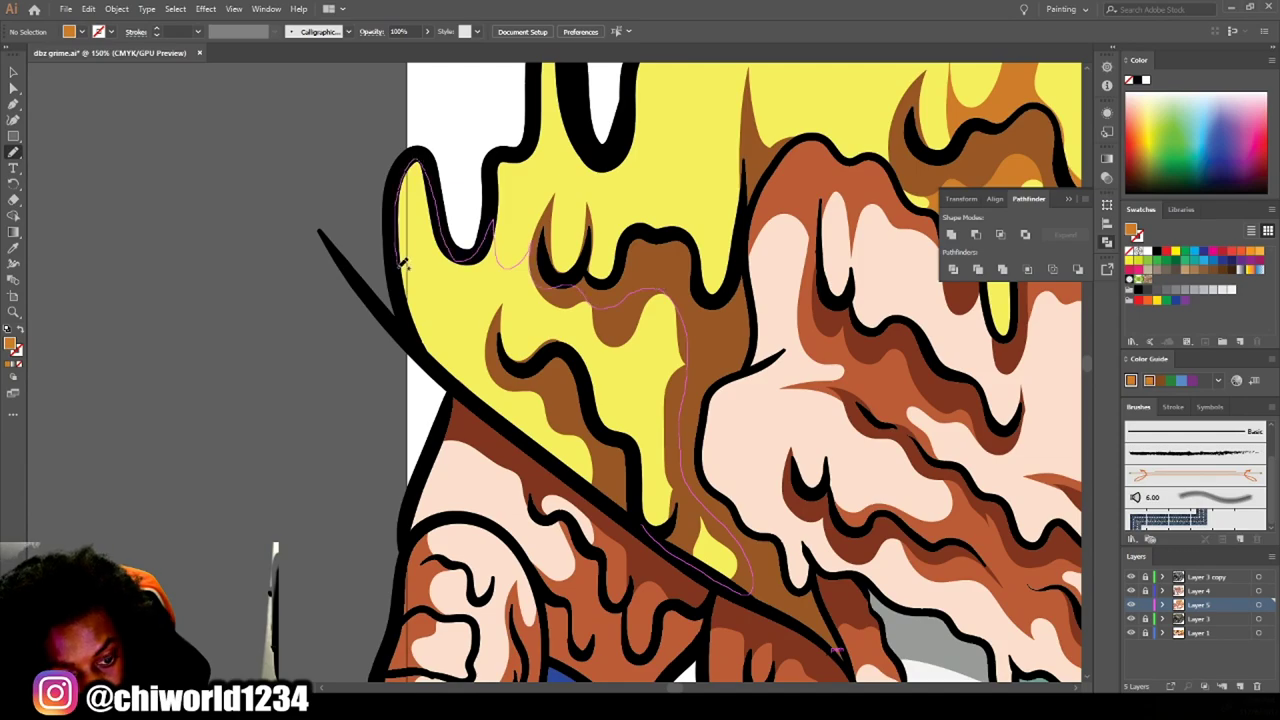
# Add more orange shading strokes running down through the hair drips.
pyautogui.hotkey('ctrl', '0')
pyautogui.scroll(3, 459, 488)
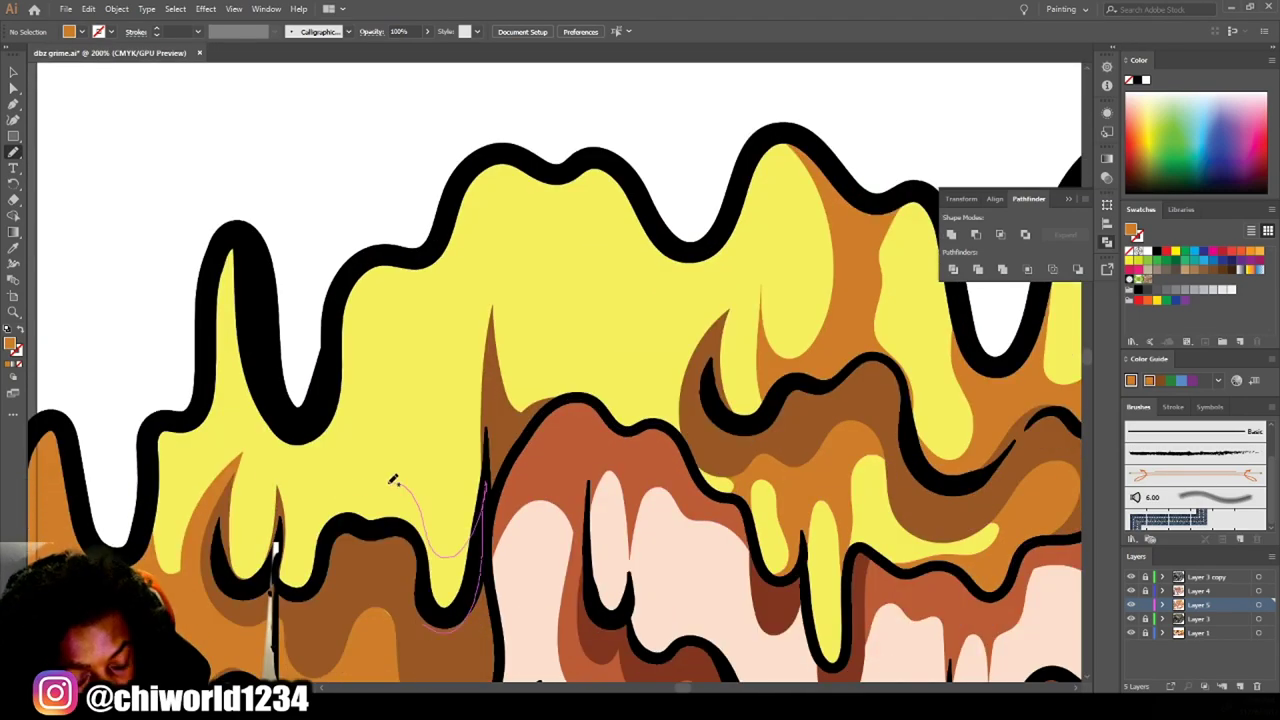
pyautogui.moveTo(425, 555); pyautogui.dragTo(568, 305)
pyautogui.moveTo(648, 204); pyautogui.dragTo(757, 268)
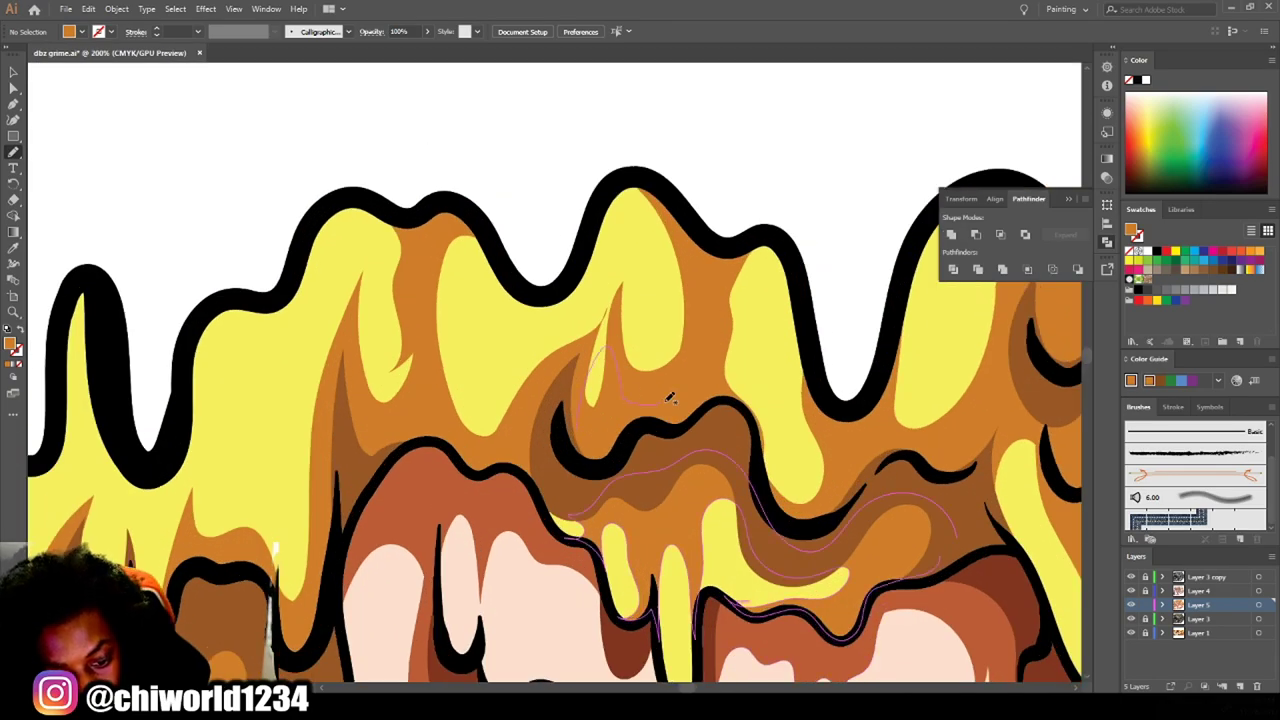
pyautogui.moveTo(627, 425); pyautogui.dragTo(527, 283)
pyautogui.hotkey('ctrl', '0')
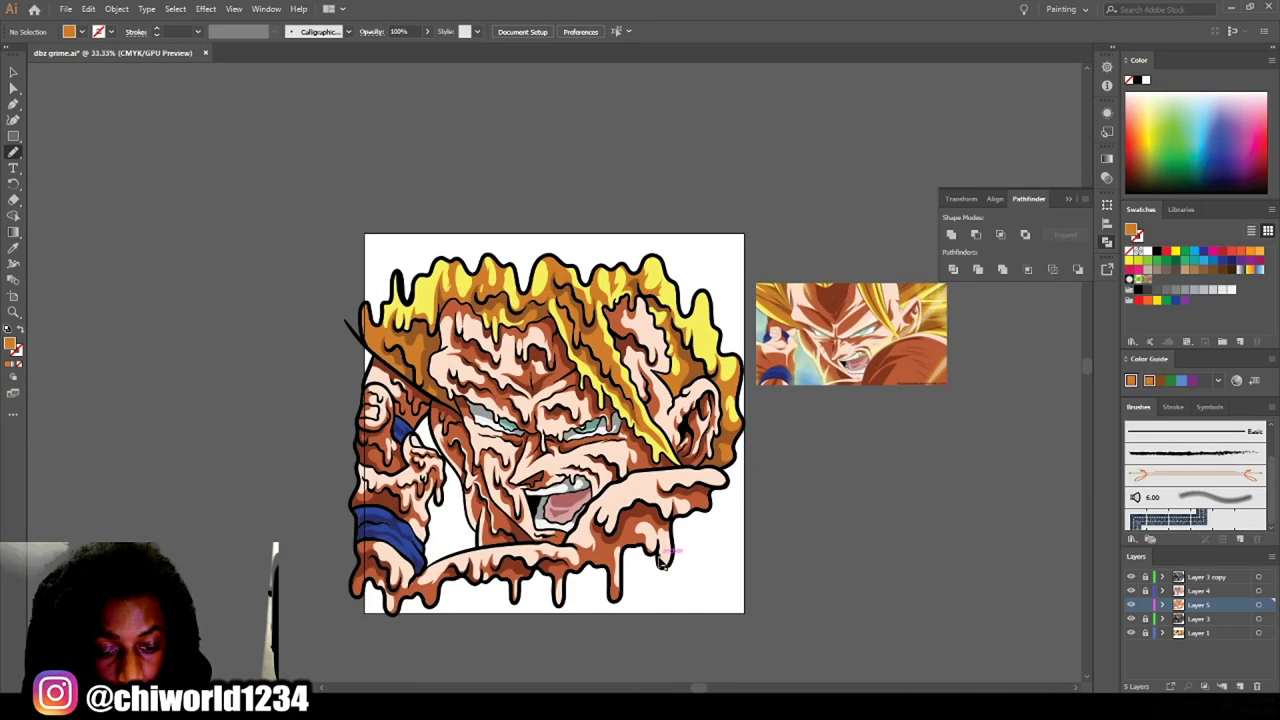
# Draw orange Pencil shading shapes along the black outline of the hair strands over the face.
pyautogui.scroll(5, 523, 571)
pyautogui.moveTo(523, 571)
pyautogui.mouseDown()
pyautogui.moveTo(649, 312)
pyautogui.moveTo(409, 163)
pyautogui.moveTo(351, 457)
pyautogui.moveTo(550, 200)
pyautogui.mouseUp()
pyautogui.hotkey('ctrl', '0')
pyautogui.scroll(5, 491, 457)
pyautogui.moveTo(491, 457); pyautogui.dragTo(385, 572)
pyautogui.hotkey('ctrl', '0')
# Add orange shading inside the yellow hair strand and a loop through the yellow drip.
pyautogui.scroll(5, 692, 592)
pyautogui.moveTo(692, 592); pyautogui.dragTo(710, 502)
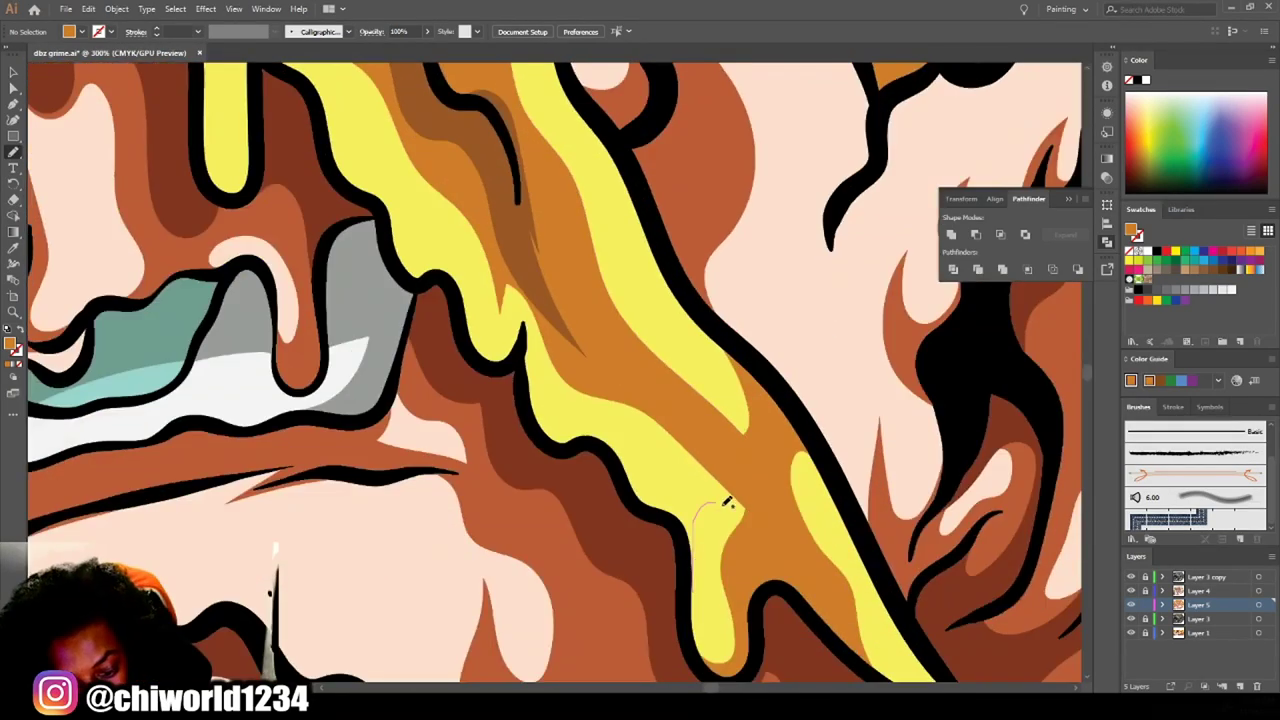
pyautogui.moveTo(530, 410); pyautogui.dragTo(672, 527)
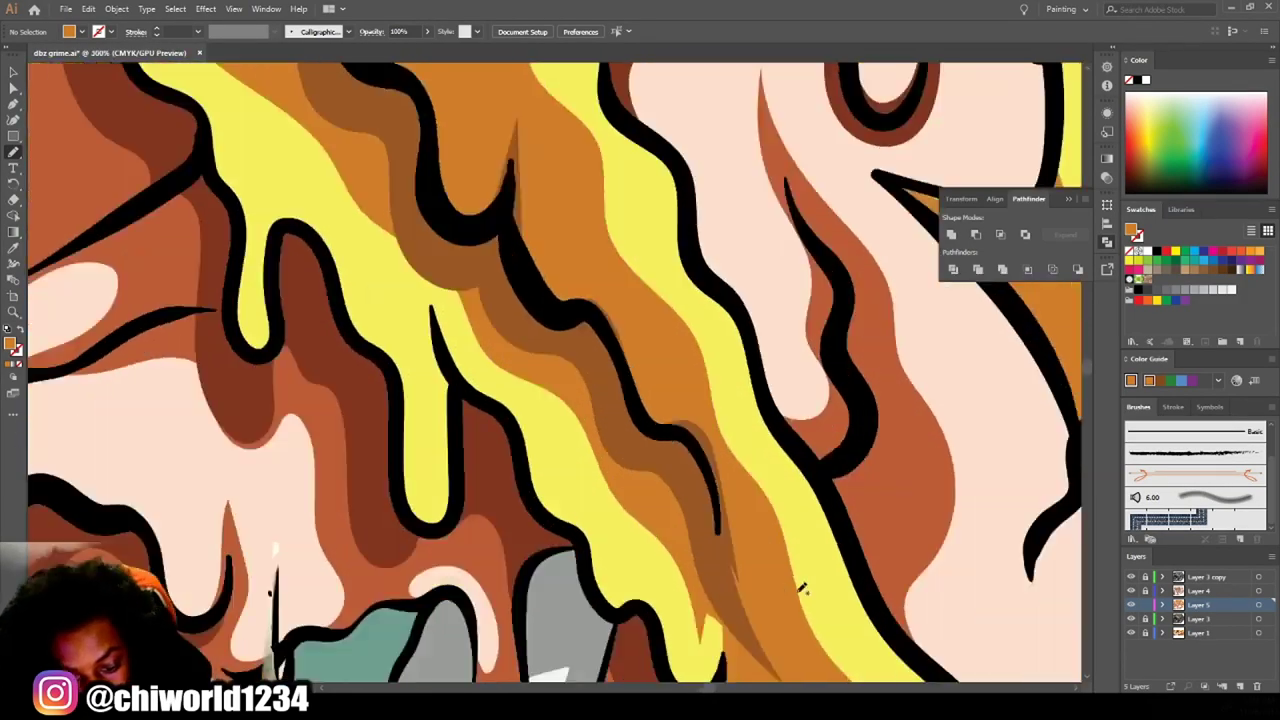
pyautogui.moveTo(503, 229)
pyautogui.mouseDown()
pyautogui.moveTo(405, 300)
pyautogui.moveTo(517, 295)
pyautogui.mouseUp()
pyautogui.scroll(-2, 680, 557)
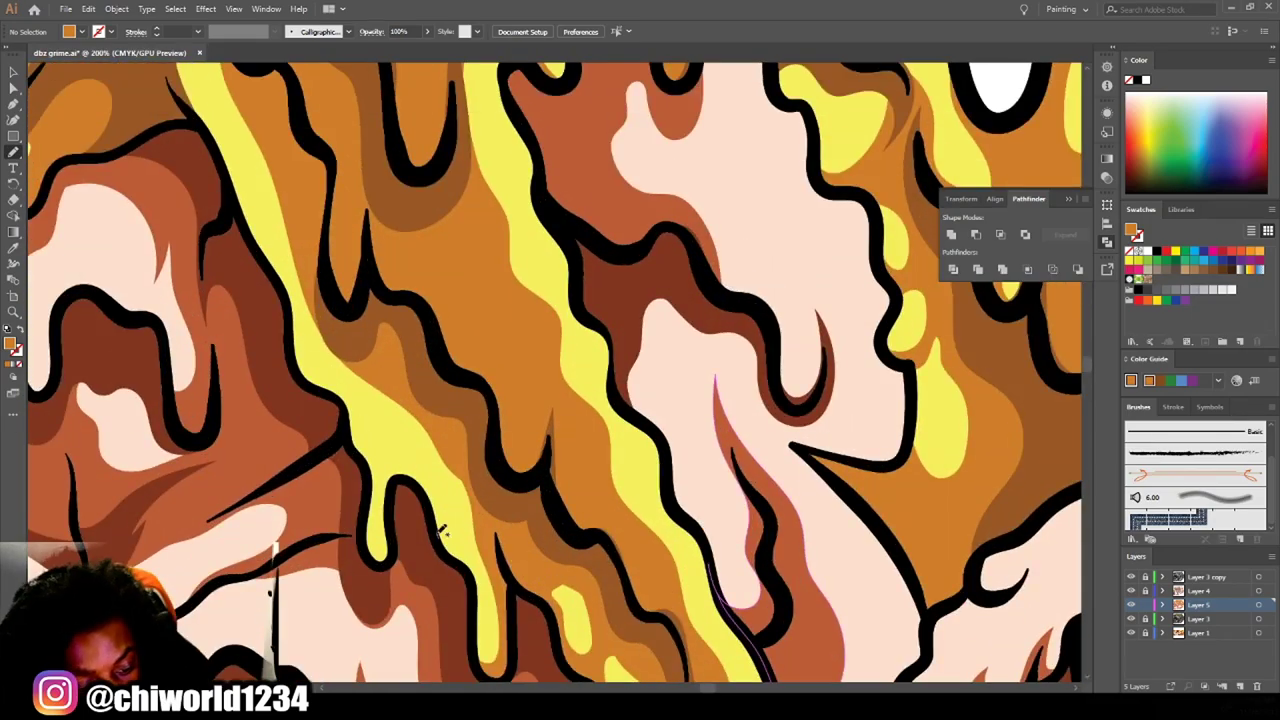
pyautogui.scroll(-1, 440, 525)
pyautogui.scroll(1, 608, 465)
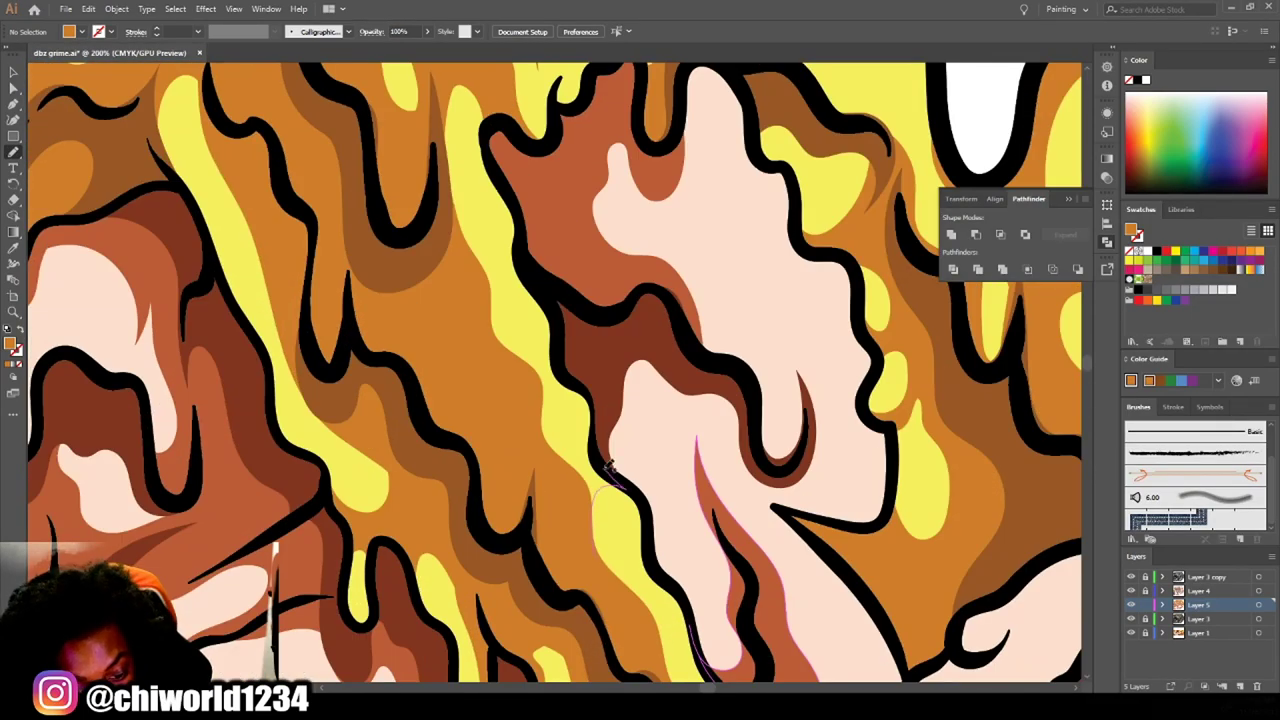
# Add a thin orange shading stroke along the top of the hair strand.
pyautogui.scroll(-3, 571, 498)
pyautogui.scroll(3, 574, 404)
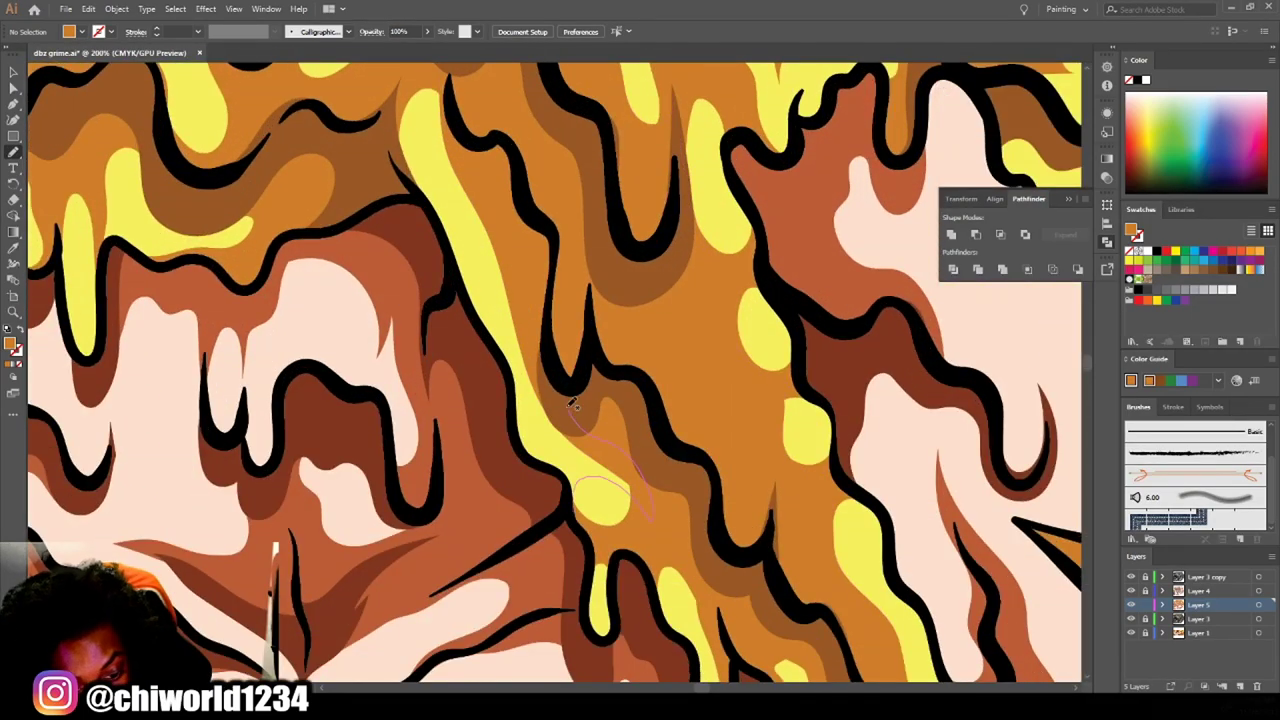
pyautogui.scroll(2, 560, 420)
pyautogui.scroll(-3, 494, 416)
pyautogui.scroll(3, 679, 637)
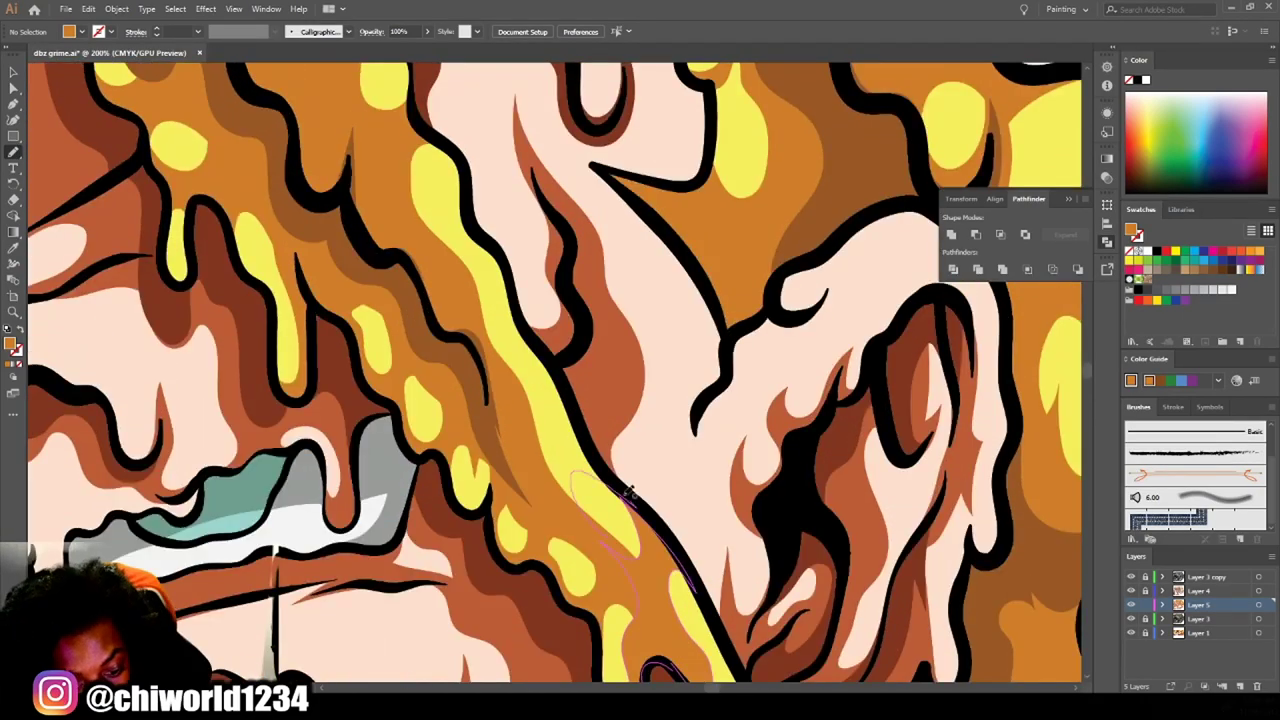
pyautogui.scroll(-1, 500, 330)
pyautogui.scroll(-3, 462, 261)
pyautogui.scroll(4, 500, 300)
pyautogui.moveTo(306, 325); pyautogui.dragTo(497, 121)
pyautogui.scroll(-2, 600, 350)
pyautogui.scroll(-2, 800, 634)
pyautogui.scroll(1, 803, 626)
pyautogui.scroll(1, 826, 638)
pyautogui.hscroll(1, 826, 638)
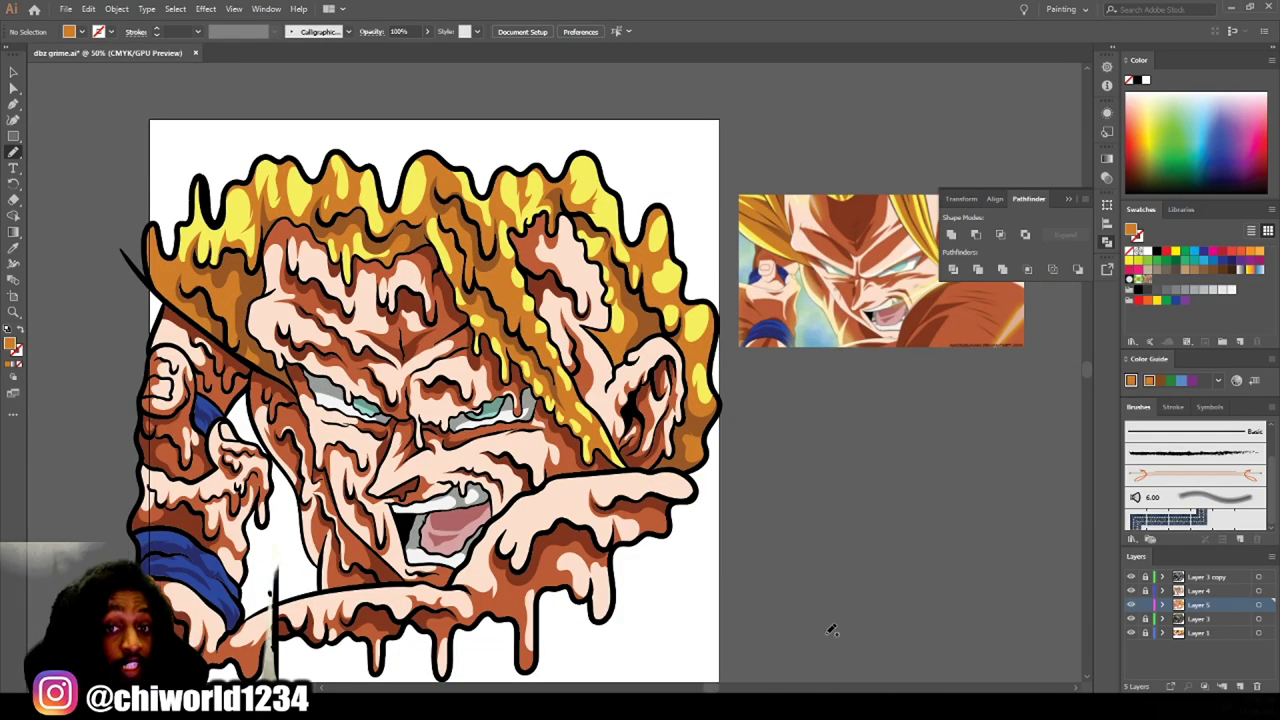